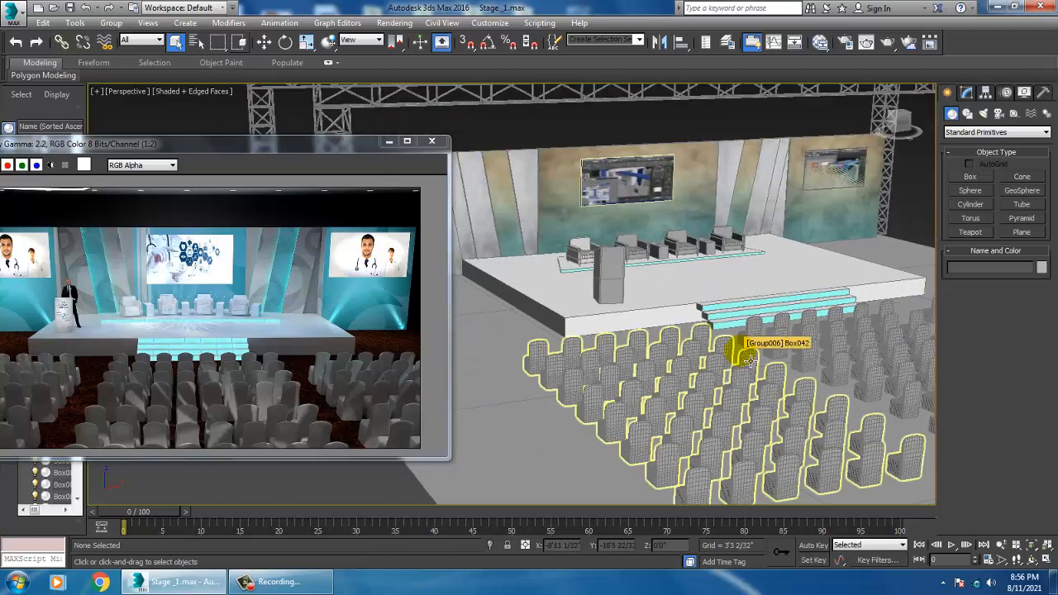
Step: Select the armchair group standing on the stage between two side tables and delete it
alt+middle_drag(714, 368, 695, 351)
click(742, 378)
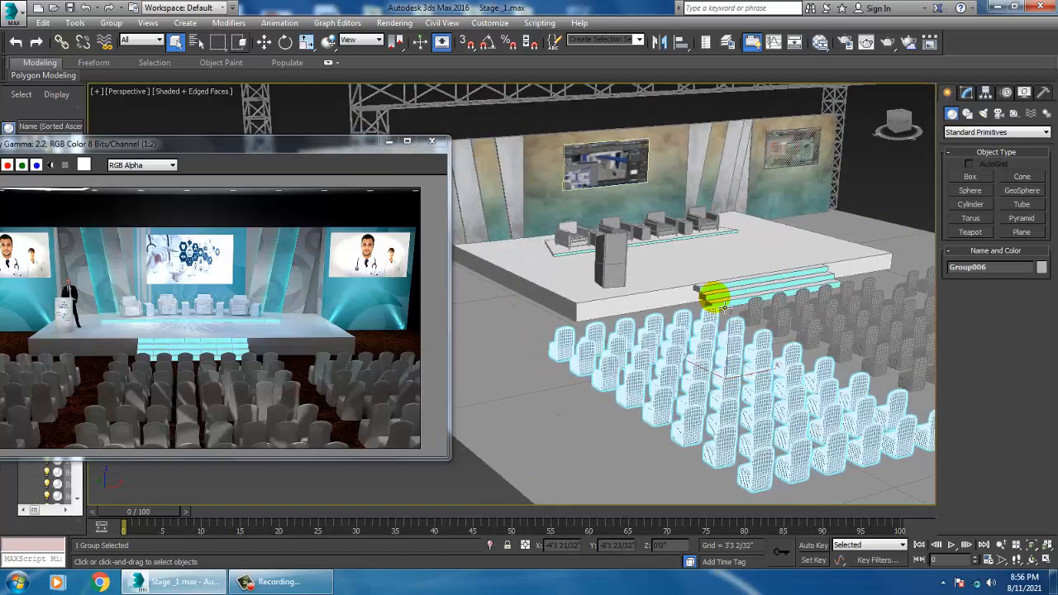
scroll(674, 326, up, 5)
scroll(665, 334, up, 2)
click(527, 229)
key(z)
alt+middle_drag(527, 229, 673, 321)
scroll(755, 256, down, 5)
scroll(712, 300, up, 4)
scroll(702, 300, down, 4)
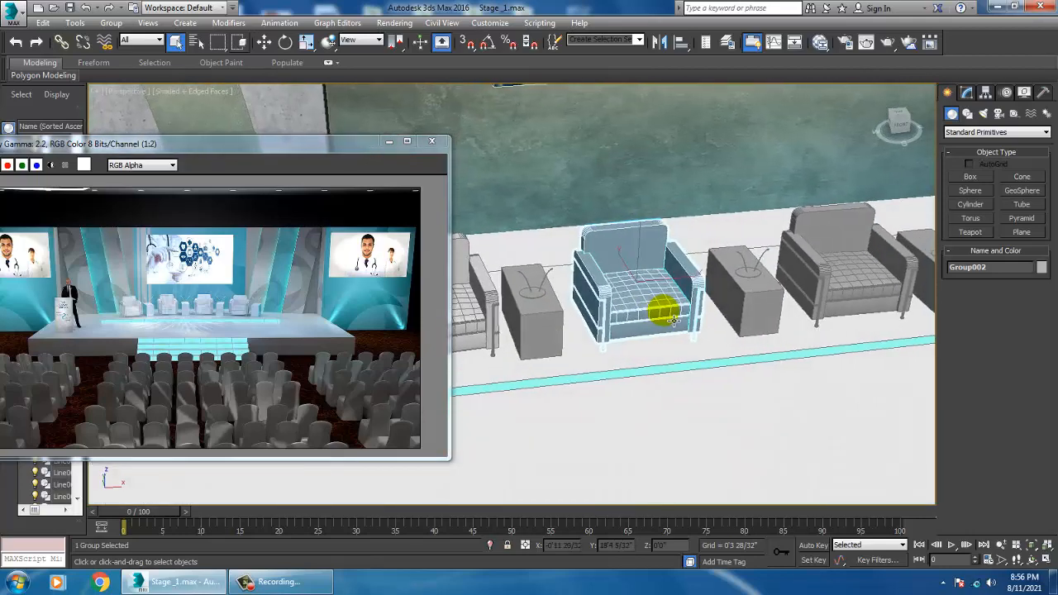
key(Delete)
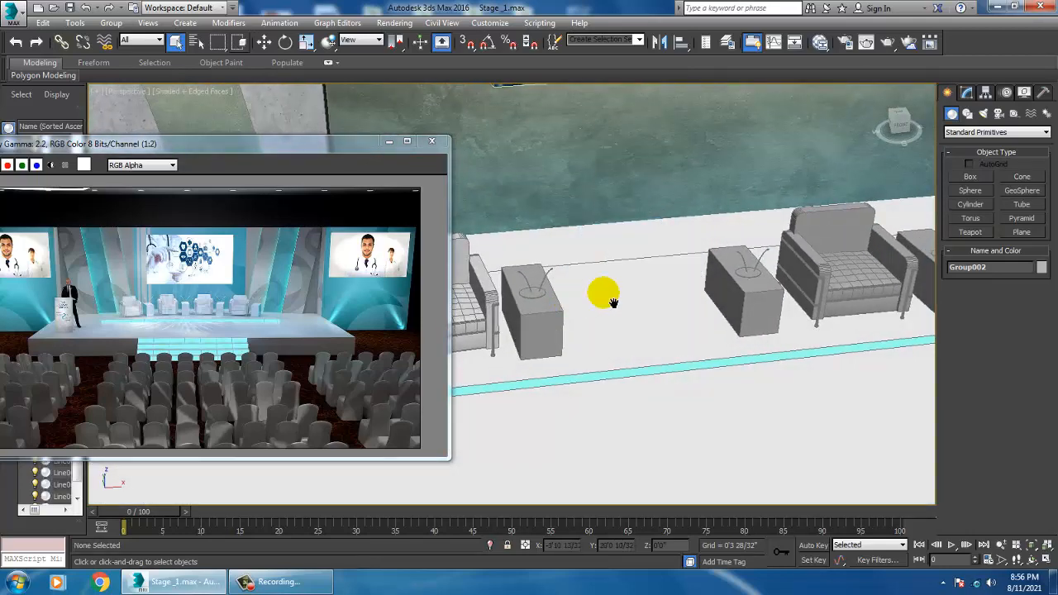
Step: Delete the neighbouring armchair and another leftover furniture piece next to the stage side tables
alt+middle_drag(616, 303, 756, 322)
click(899, 286)
middle_drag(901, 288, 602, 314)
mouse_move(601, 314)
alt+middle_down()
mouse_move(798, 295)
mouse_move(902, 248)
alt+middle_up()
key(Delete)
click(804, 299)
key(Delete)
Step: Select the side table box and set Material #32's diffuse colour to white in the Slate Material Editor
click(609, 285)
alt+middle_drag(609, 286, 647, 303)
scroll(647, 302, up, 3)
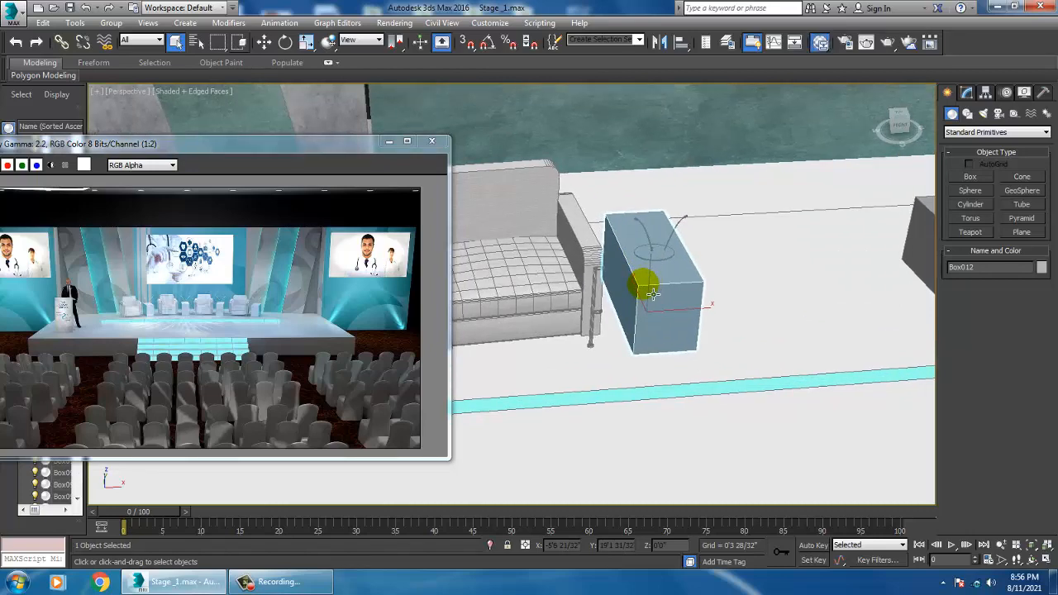
key(m)
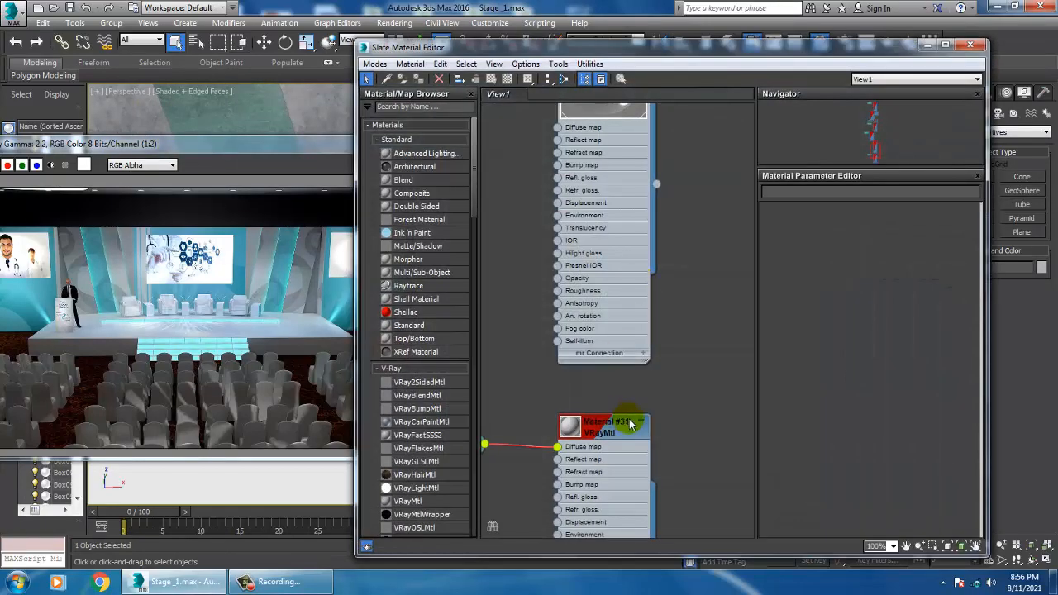
middle_drag(629, 424, 655, 269)
middle_drag(683, 471, 652, 246)
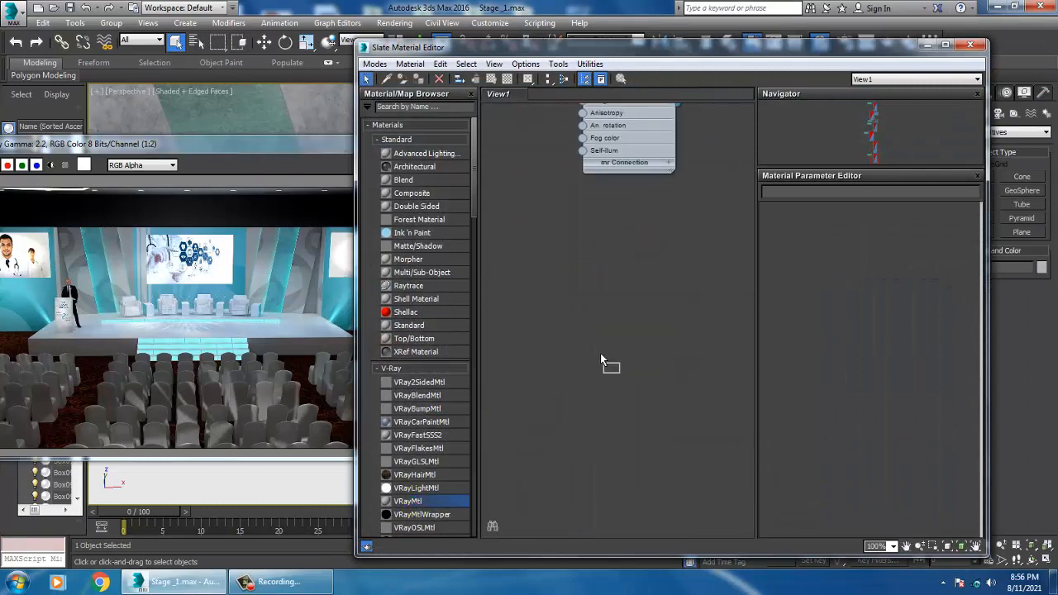
drag(601, 361, 632, 299)
double_click(630, 302)
click(832, 226)
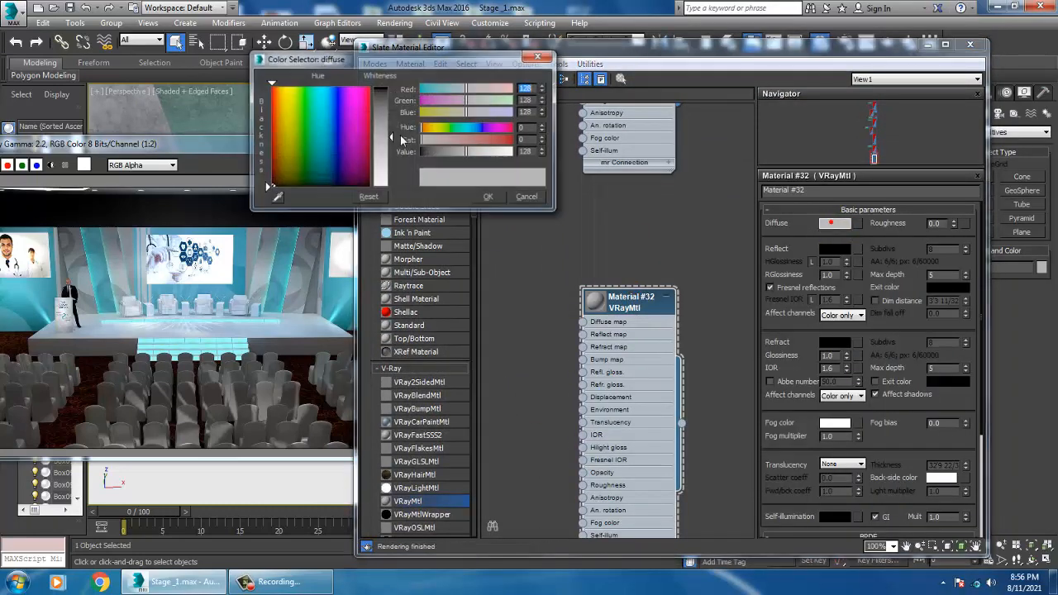
drag(392, 135, 424, 212)
click(493, 200)
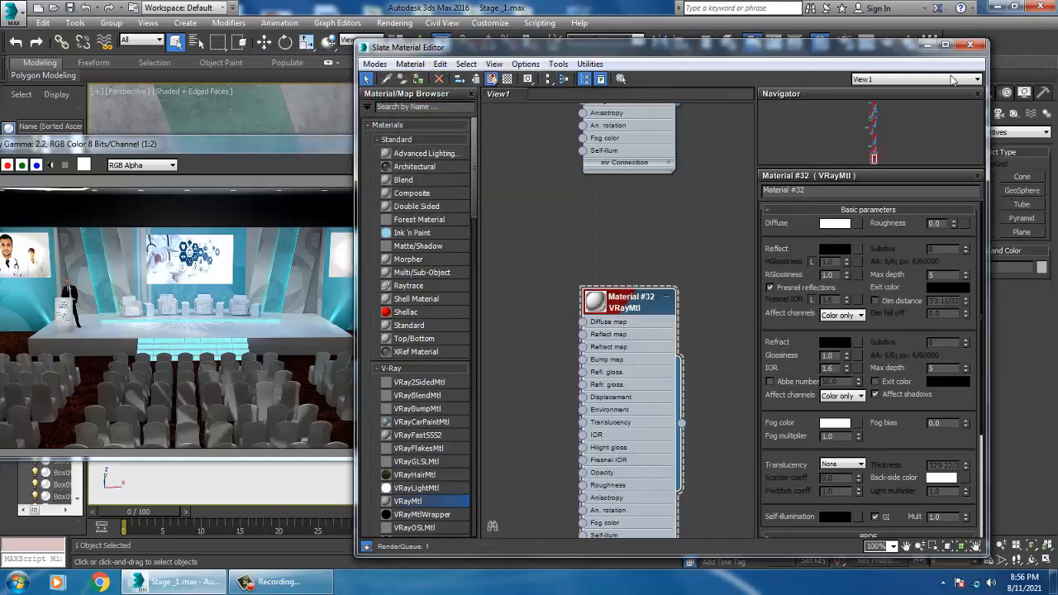
click(926, 46)
Step: Select both side tables together with their cable parts and inspect them in the Slate Material Editor
alt+middle_drag(658, 269, 691, 263)
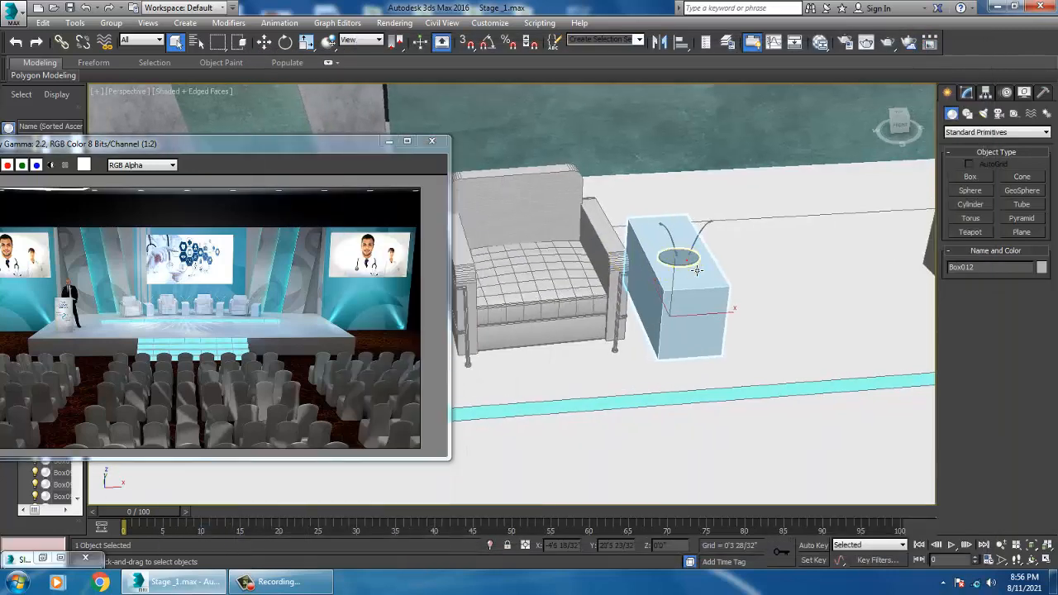
click(688, 261)
ctrl+click(665, 230)
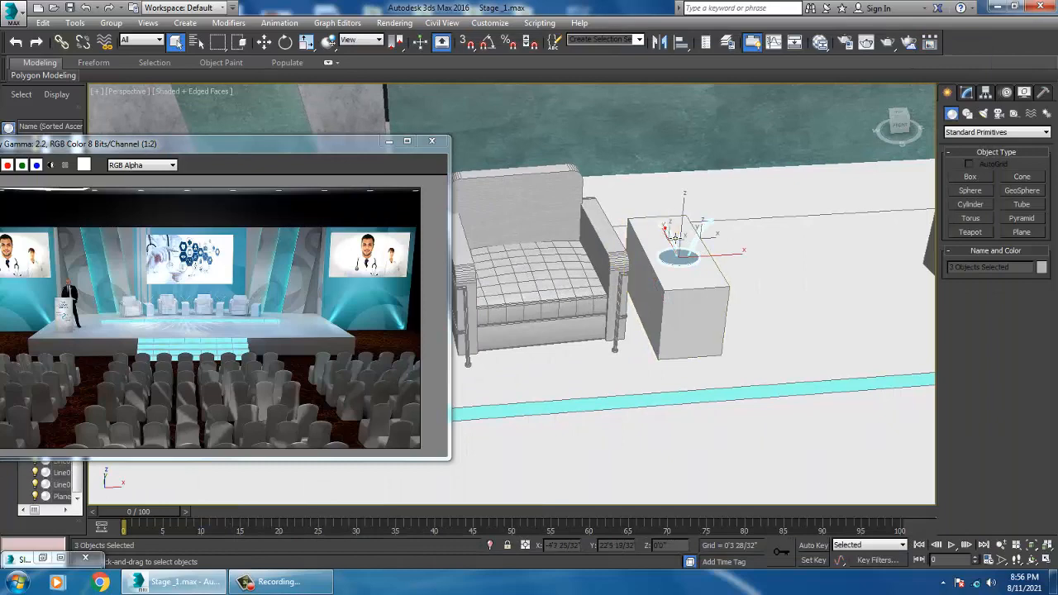
key(m)
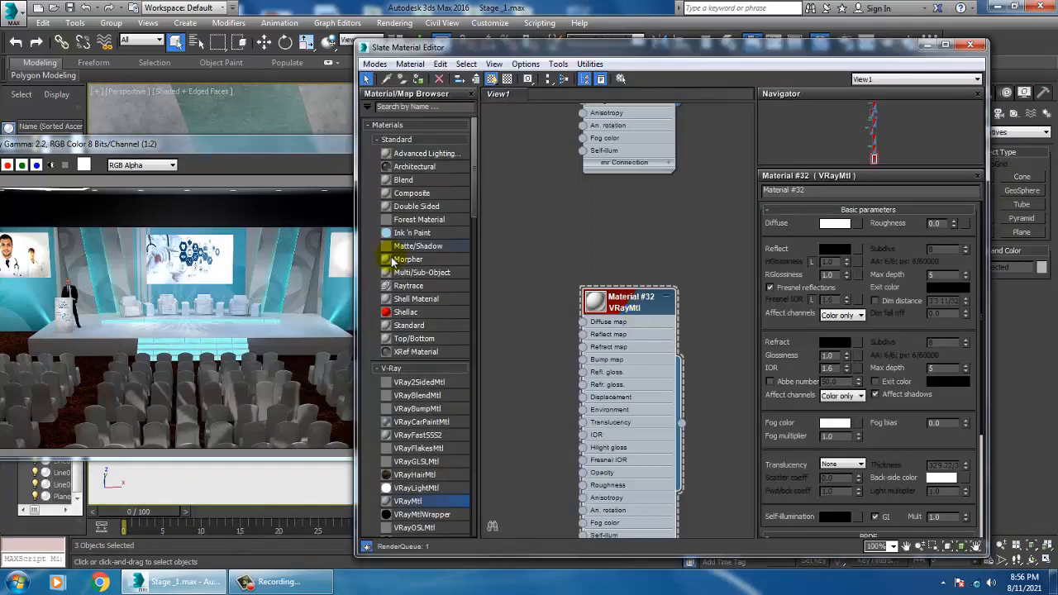
click(929, 45)
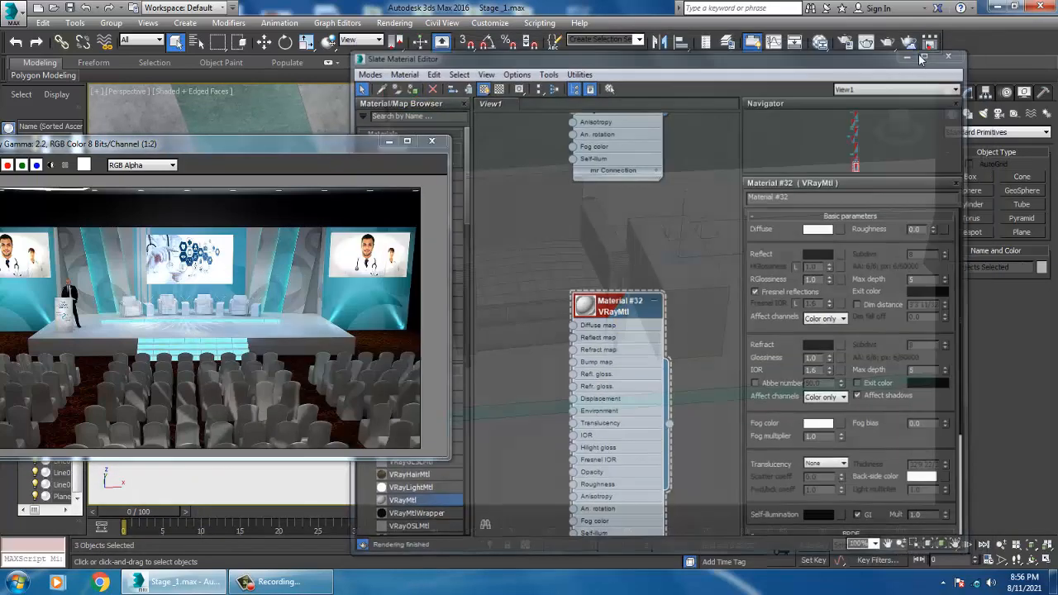
alt+middle_drag(699, 324, 797, 312)
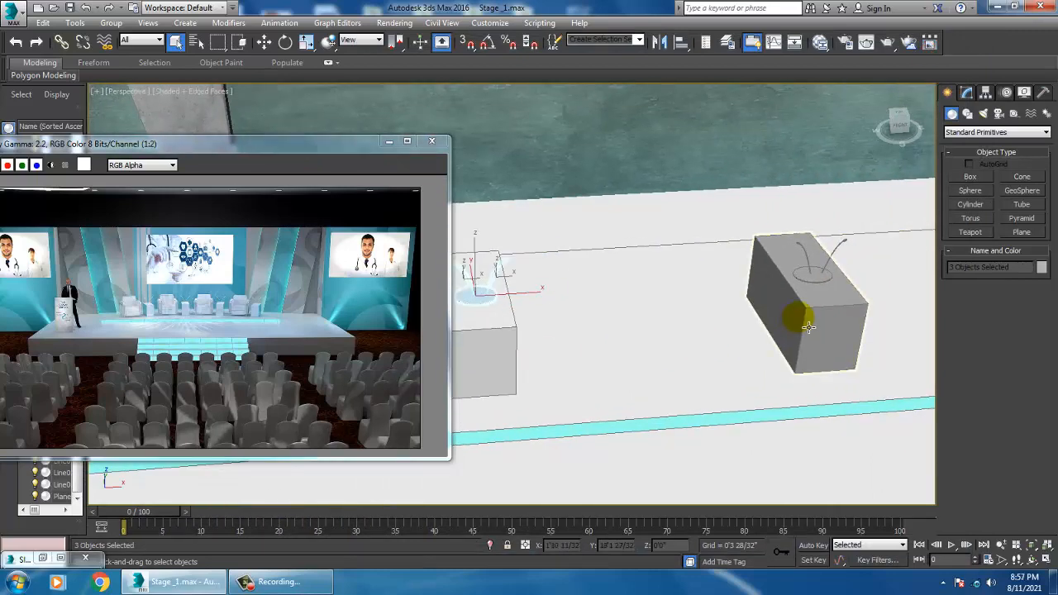
click(822, 281)
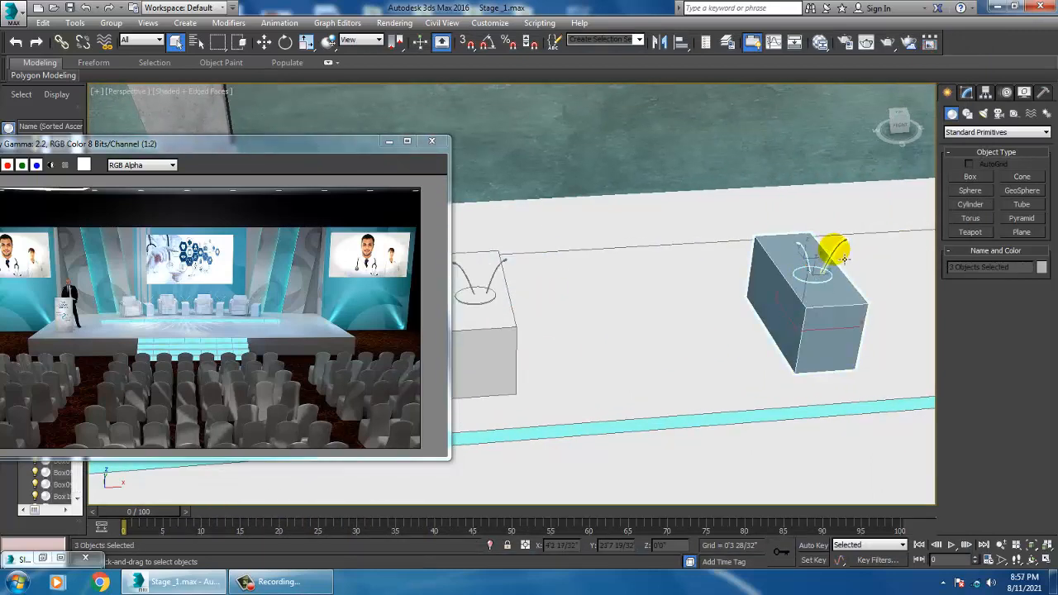
middle_drag(845, 258, 486, 338)
middle_drag(703, 359, 671, 369)
ctrl+click(713, 355)
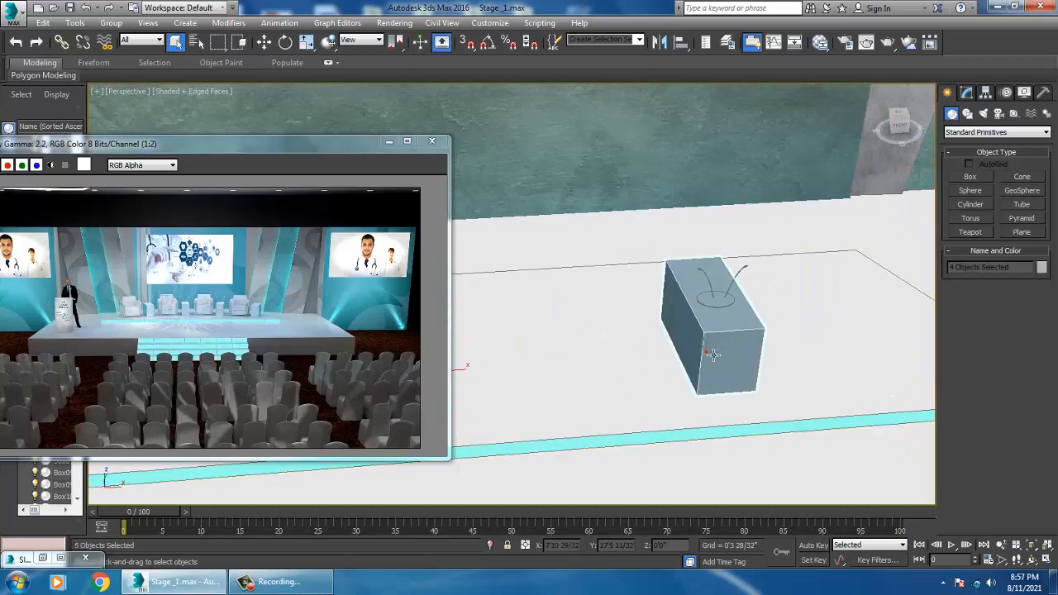
ctrl+click(734, 274)
scroll(735, 274, down, 4)
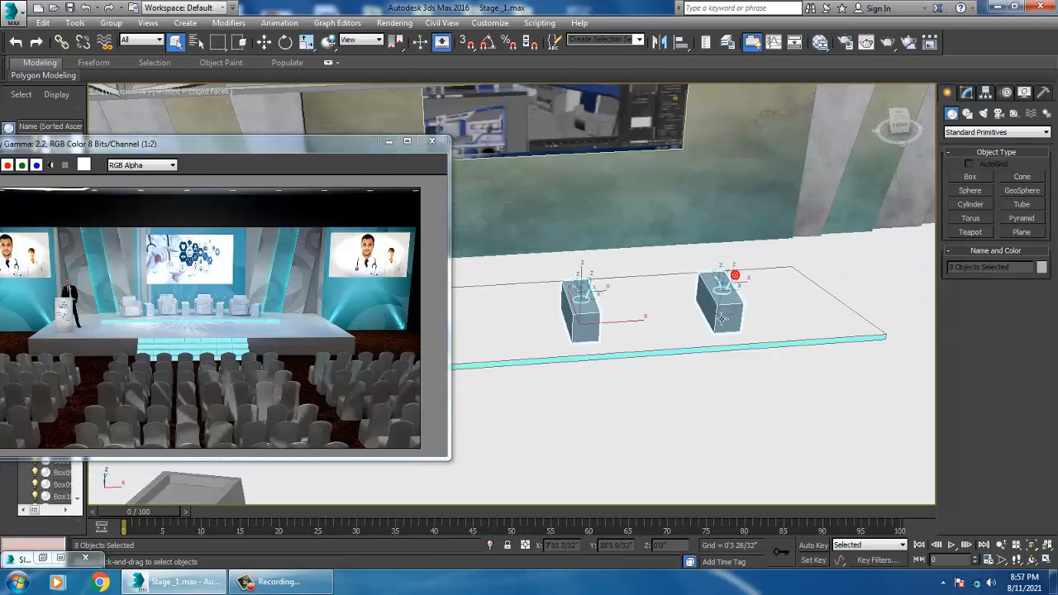
middle_drag(710, 303, 751, 312)
key(m)
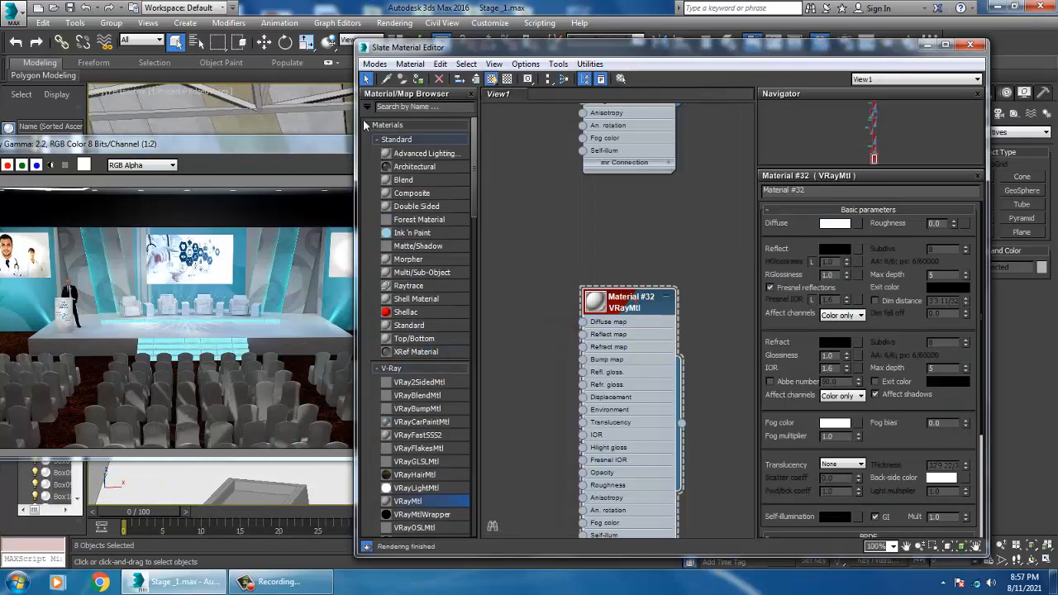
click(927, 45)
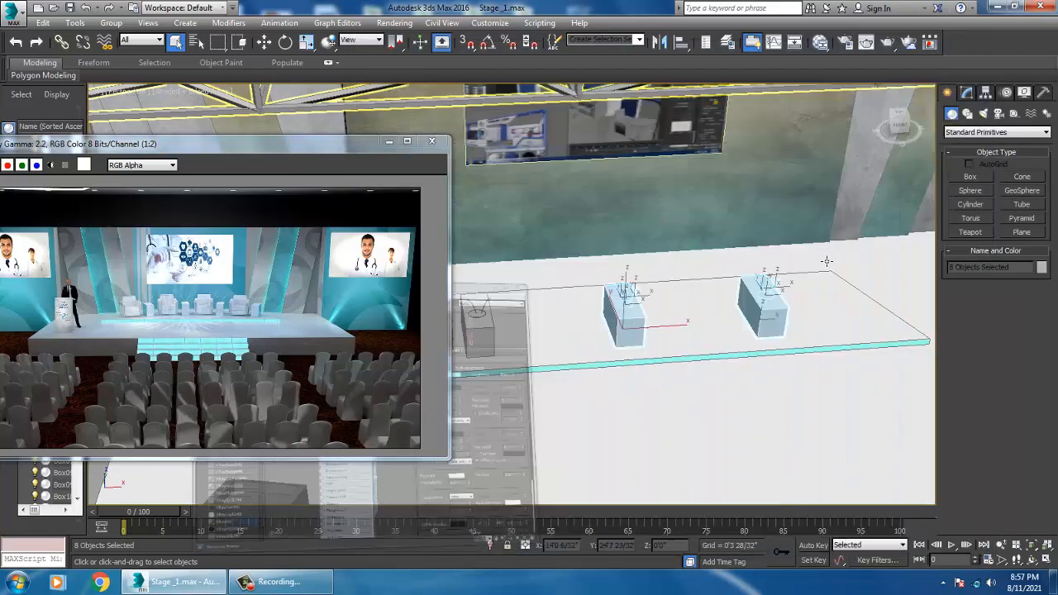
Step: Select all parts of the remaining armchair and group them as Group007
middle_drag(744, 271, 839, 283)
click(519, 316)
alt+middle_drag(519, 317, 598, 295)
scroll(529, 318, up, 2)
scroll(596, 295, up, 2)
ctrl+click(562, 226)
ctrl+click(510, 310)
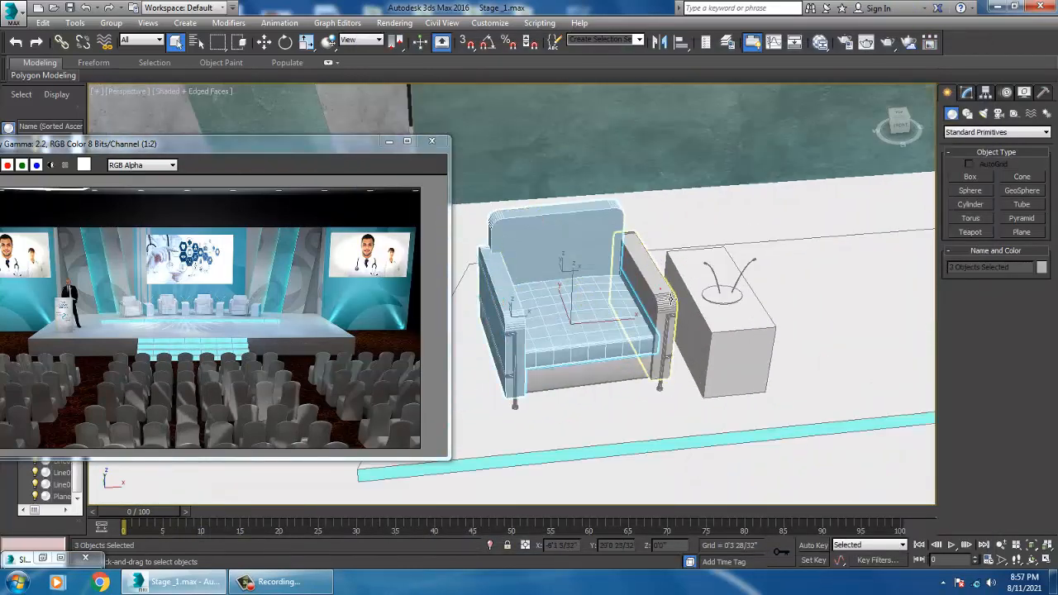
ctrl+click(651, 278)
ctrl+click(518, 355)
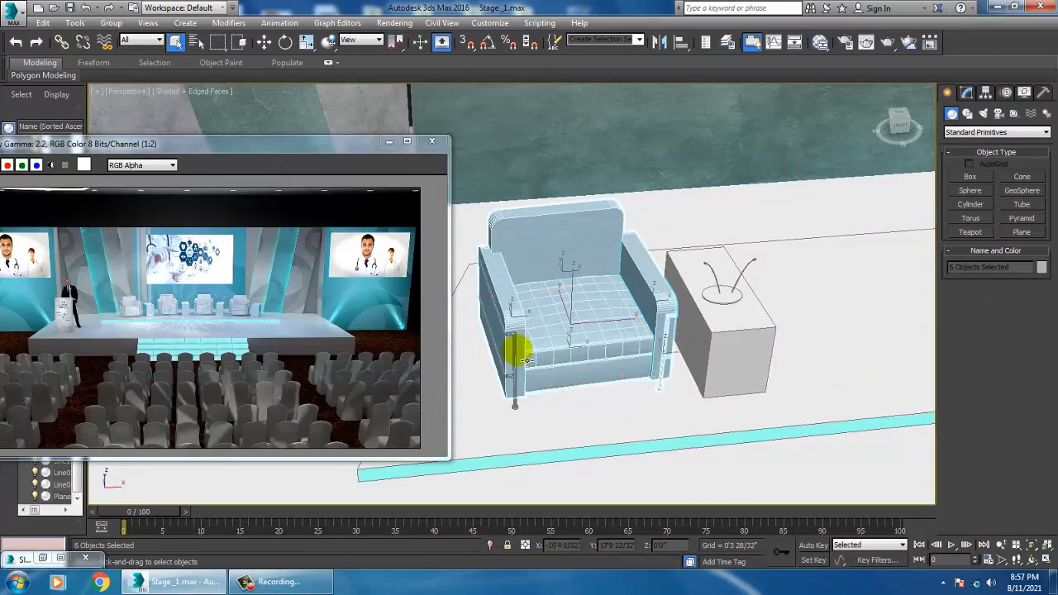
ctrl+click(524, 357)
ctrl+click(512, 350)
alt+middle_drag(524, 357, 609, 302)
key(w)
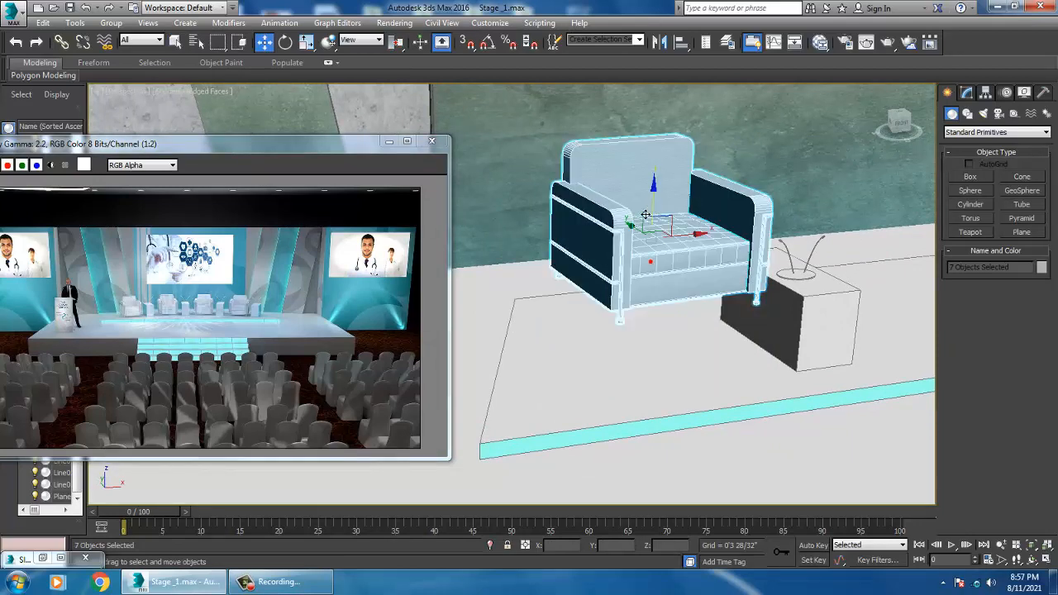
click(109, 24)
click(125, 38)
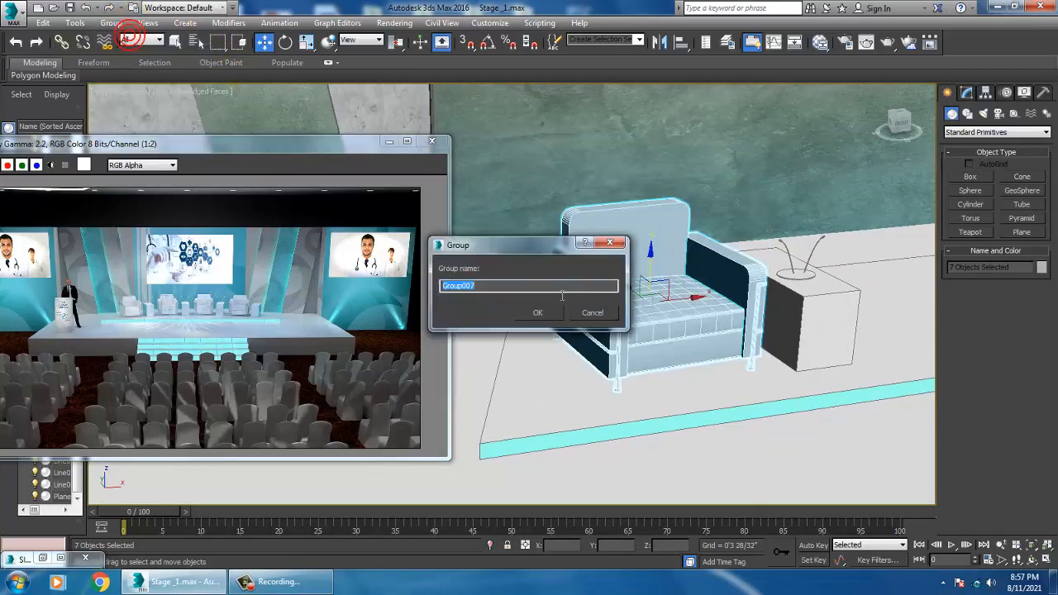
click(550, 309)
Step: Clone the armchair group by moving a copy to the other side of the side table
alt+middle_drag(832, 356, 577, 359)
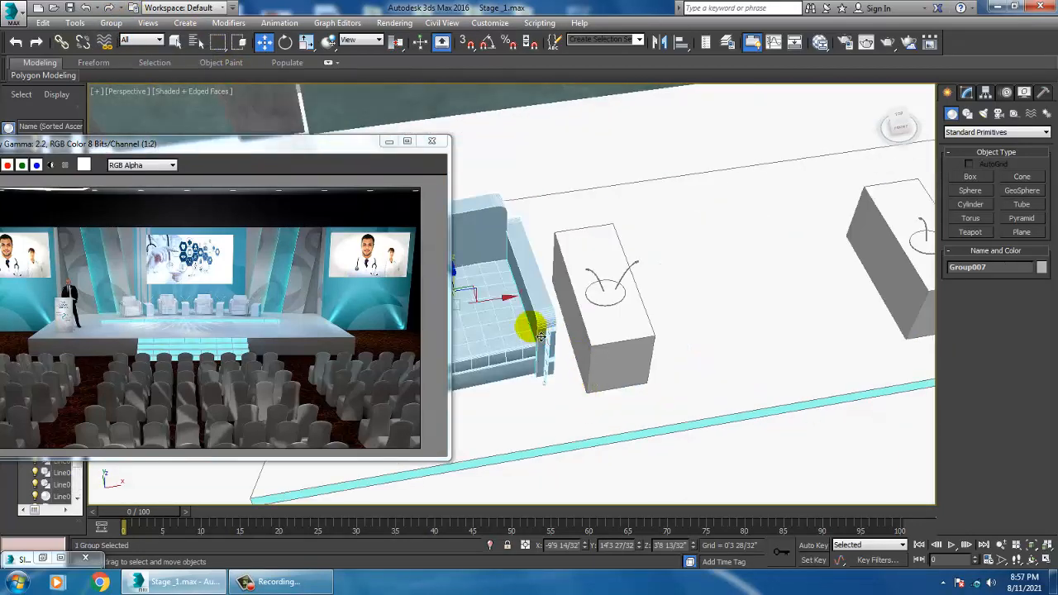
mouse_move(506, 309)
shift+mouse_down()
mouse_move(827, 308)
mouse_move(799, 309)
mouse_move(810, 309)
shift+mouse_up()
click(529, 349)
alt+middle_drag(529, 351, 454, 353)
Step: Rotate the copied armchair slightly and reposition it on the stage platform
key(e)
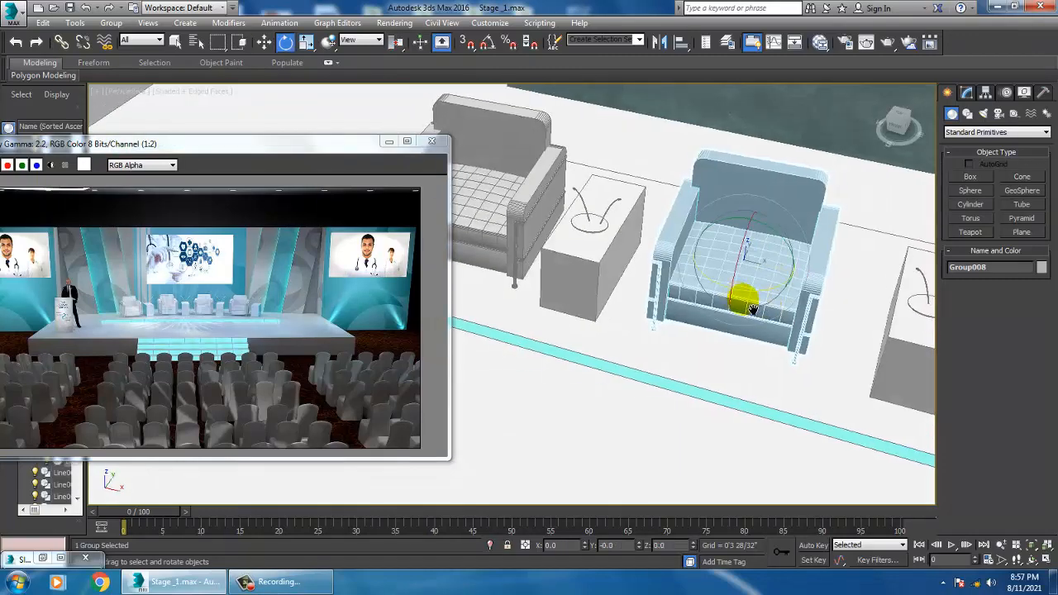
drag(765, 299, 763, 293)
key(w)
alt+middle_drag(766, 294, 773, 273)
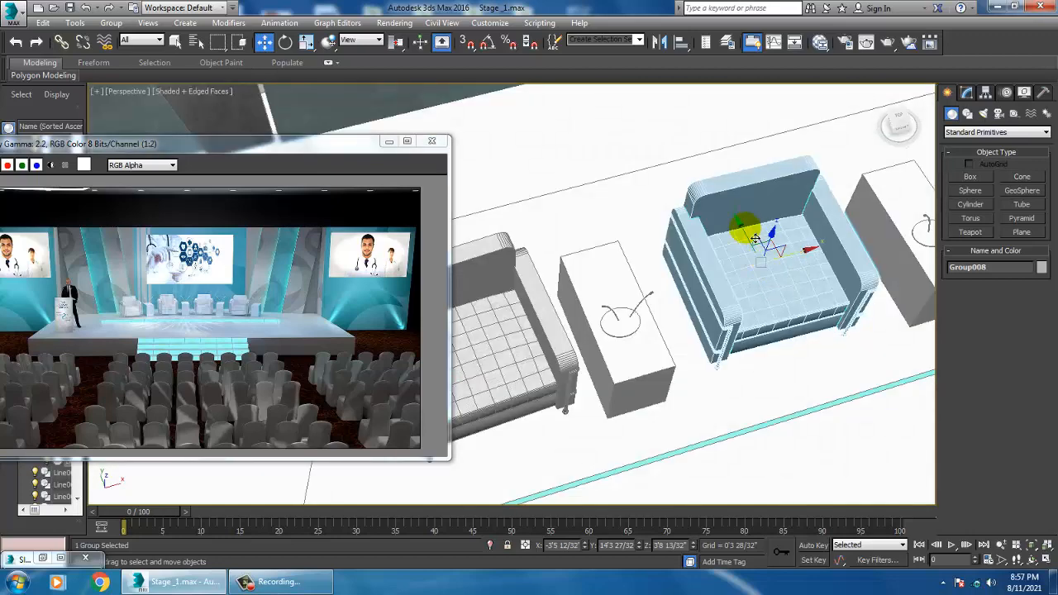
Step: Clone the armchair once more, placing the new copy between the next pair of side tables
mouse_move(755, 238)
alt+middle_down()
mouse_move(725, 267)
mouse_move(609, 293)
mouse_move(642, 319)
alt+middle_up()
shift+drag(595, 287, 811, 288)
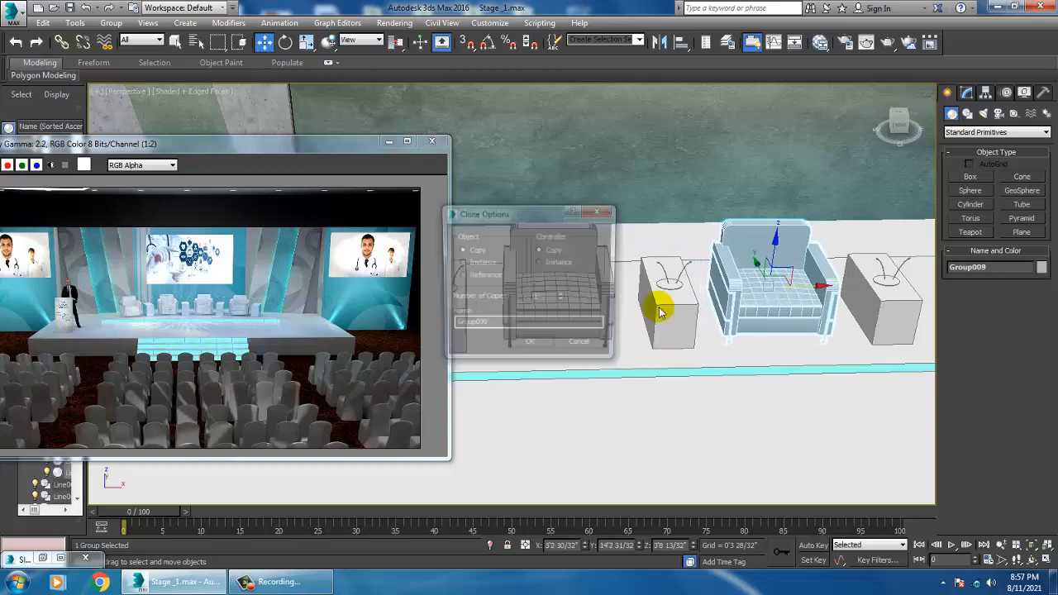
click(542, 341)
alt+middle_drag(542, 342, 635, 357)
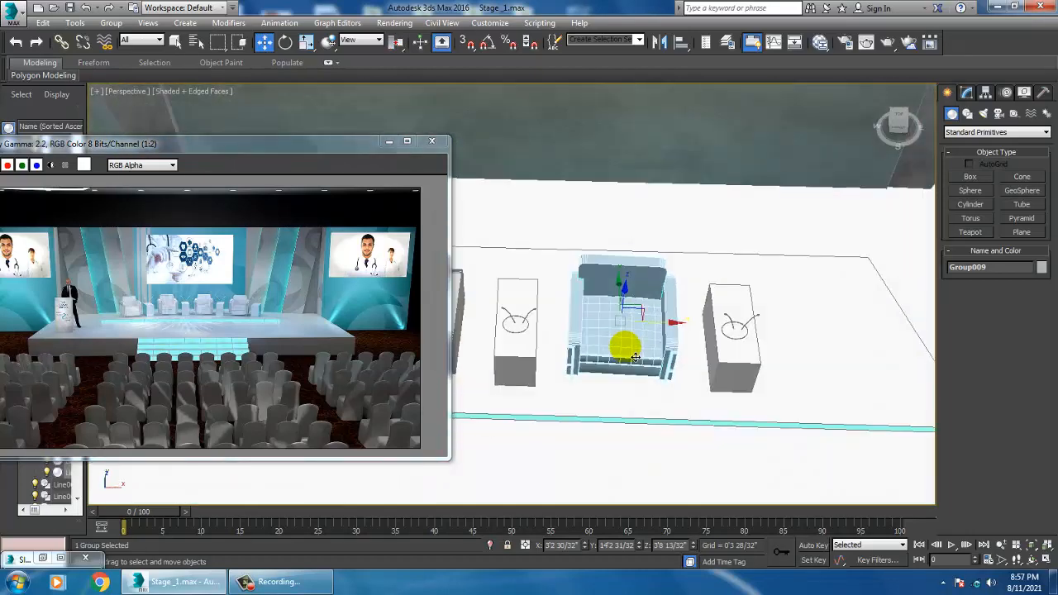
Step: Rotate the armchair copy and clone it again beside the last side table
key(e)
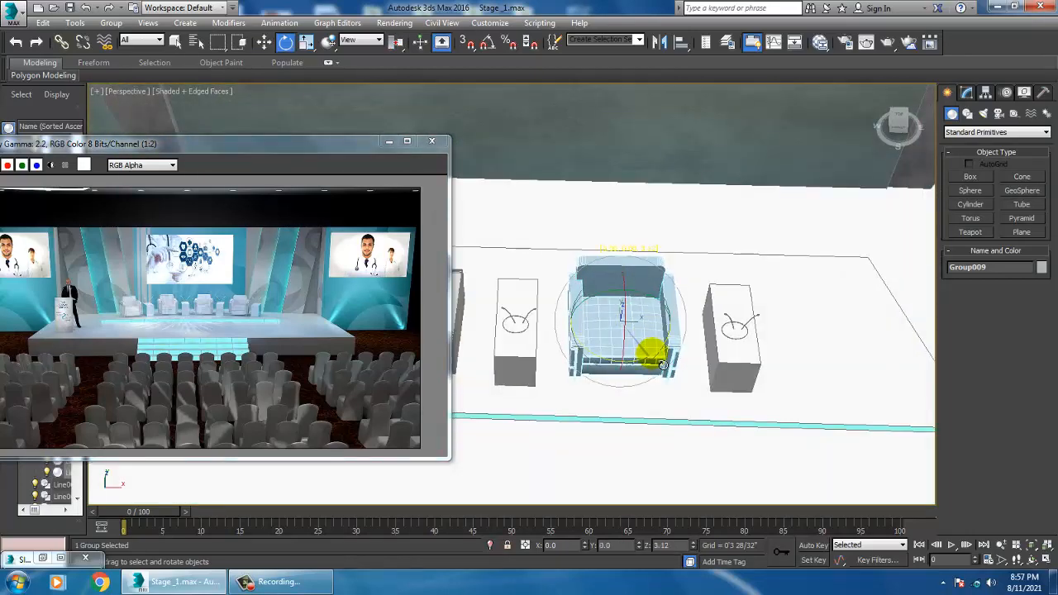
alt+middle_drag(701, 338, 632, 332)
mouse_move(618, 337)
shift+mouse_down()
mouse_move(804, 347)
mouse_move(810, 357)
shift+mouse_up()
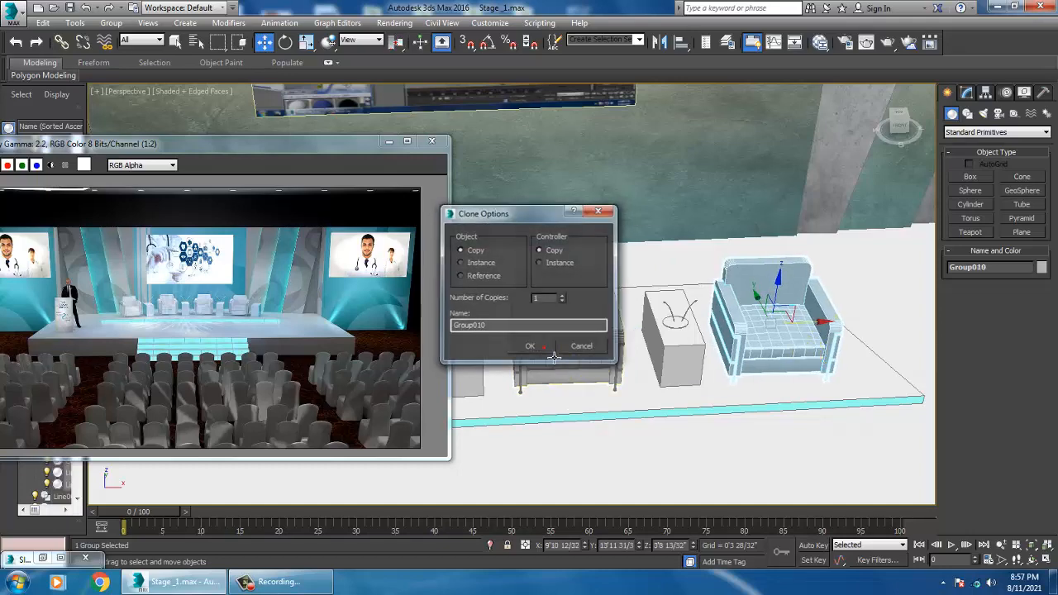
click(545, 353)
Step: Select the audience chairs group in front of the stage and ungroup it
scroll(733, 355, up, 5)
scroll(744, 361, down, 4)
scroll(744, 361, down, 6)
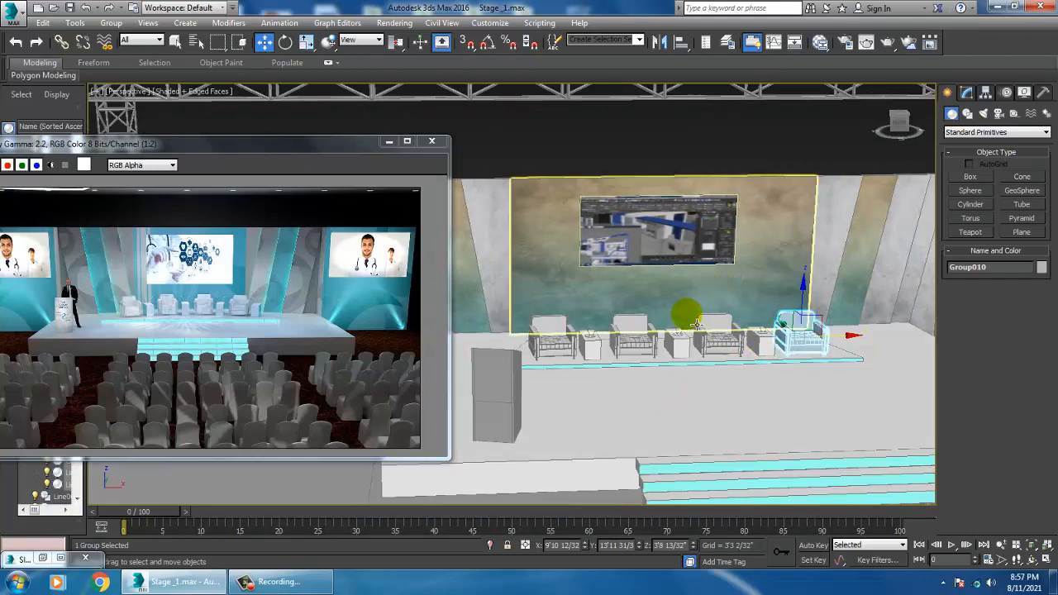
alt+middle_drag(654, 331, 655, 369)
click(718, 415)
middle_drag(718, 416, 656, 364)
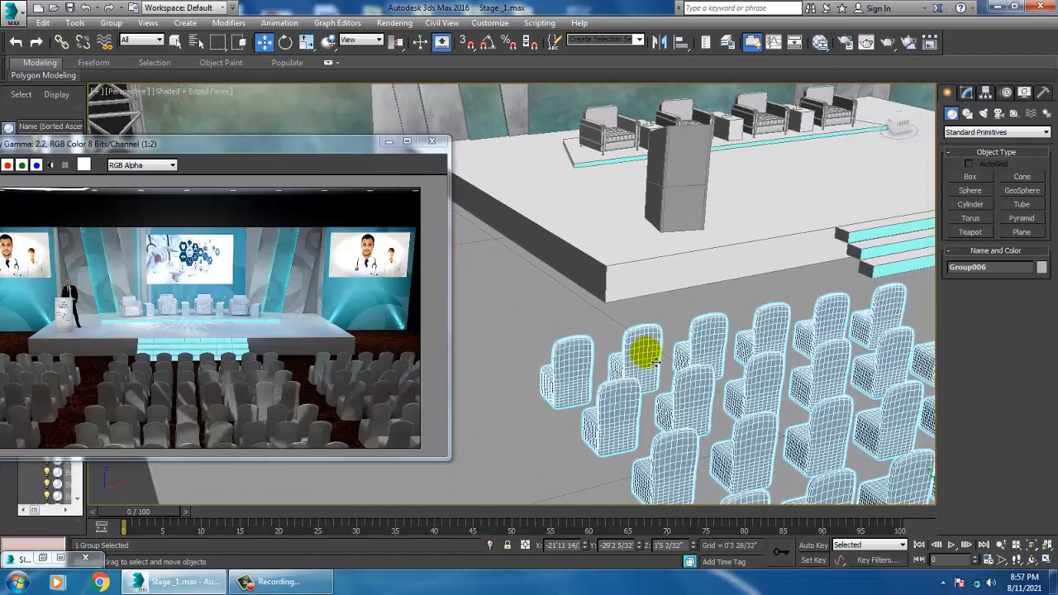
click(110, 22)
click(124, 54)
Step: Select a single audience chair and inspect its material in the Slate Material Editor
click(579, 349)
key(z)
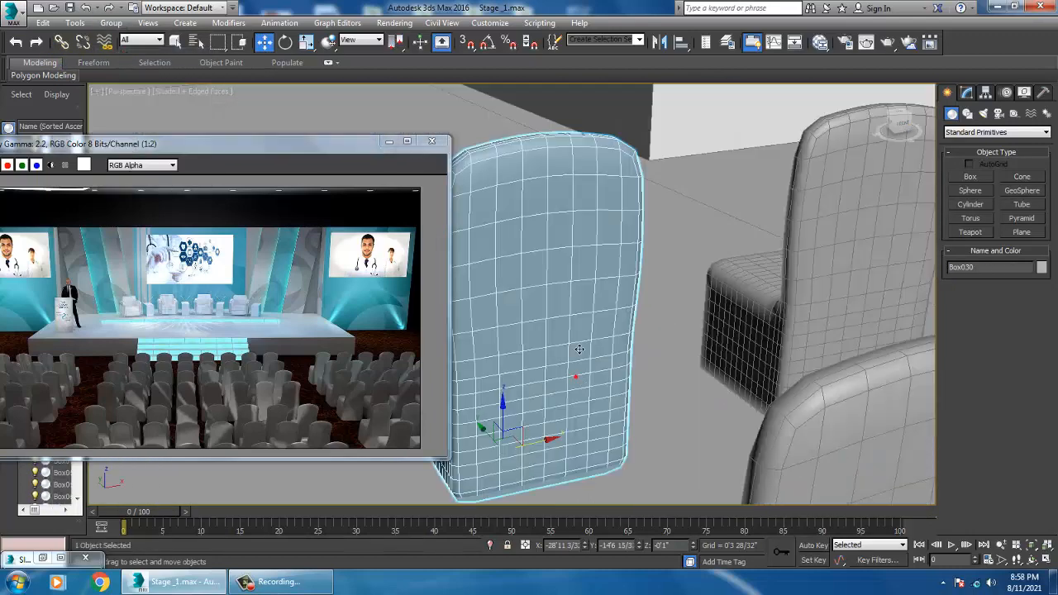
alt+middle_drag(579, 350, 624, 327)
key(m)
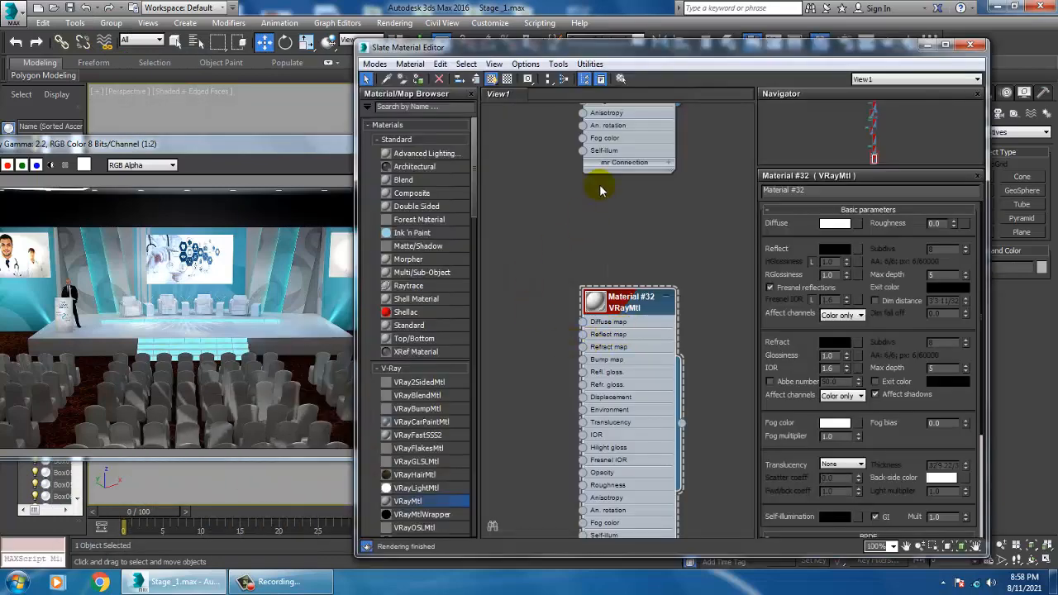
mouse_move(644, 130)
middle_down()
mouse_move(663, 287)
mouse_move(649, 295)
middle_up()
double_click(592, 261)
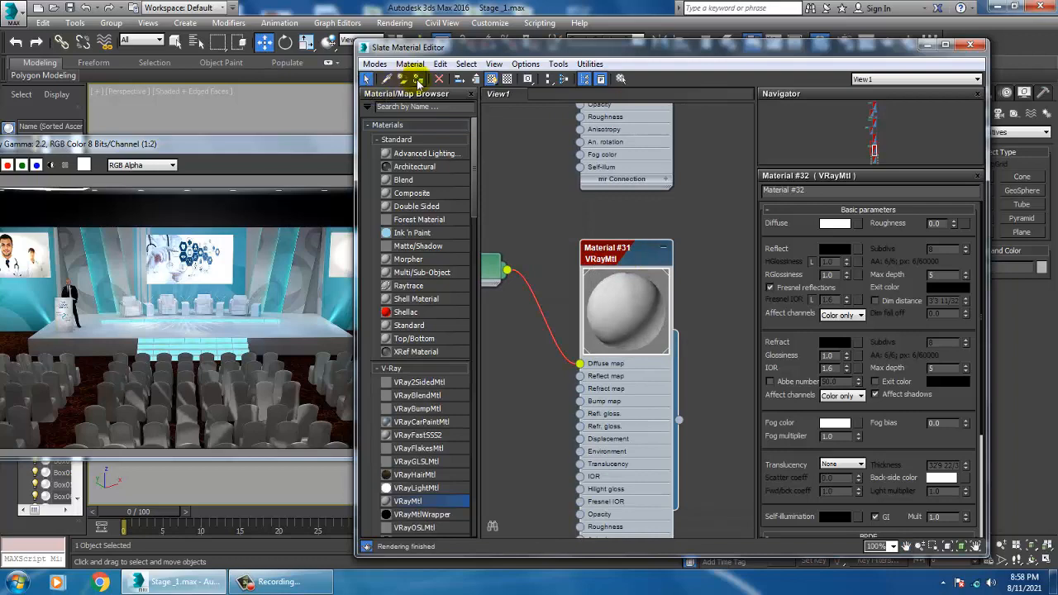
click(929, 46)
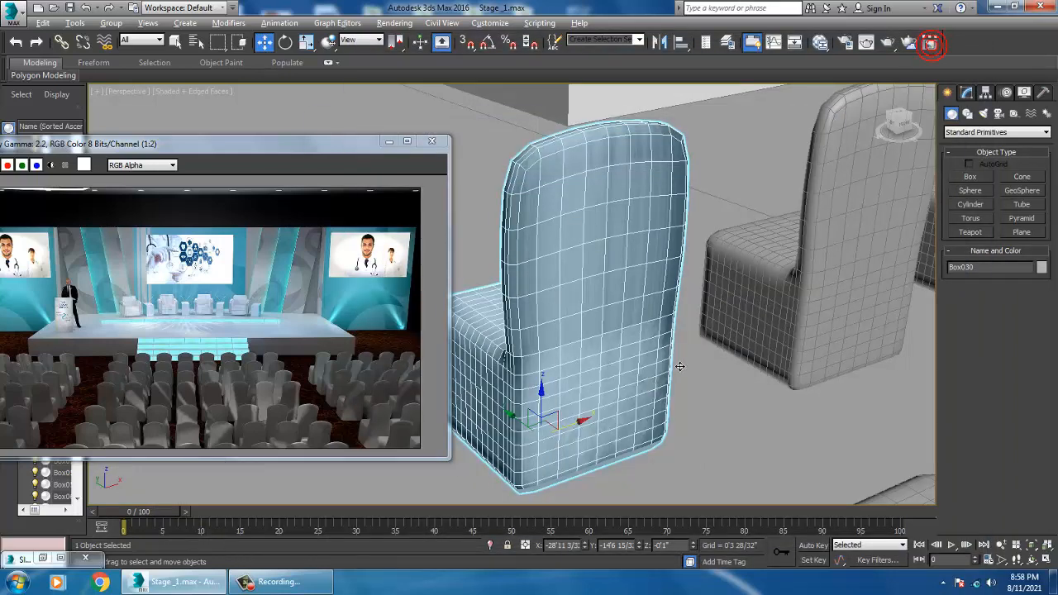
Step: Add a UVW Map modifier to the selected audience chair and set its mapping to Box
click(969, 93)
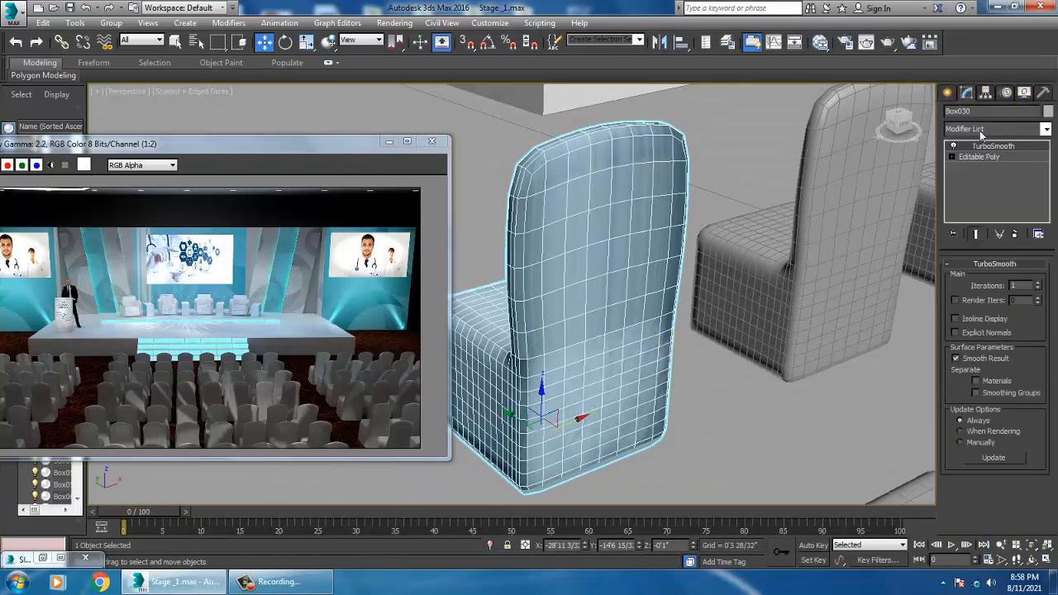
click(981, 130)
scroll(976, 227, down, 10)
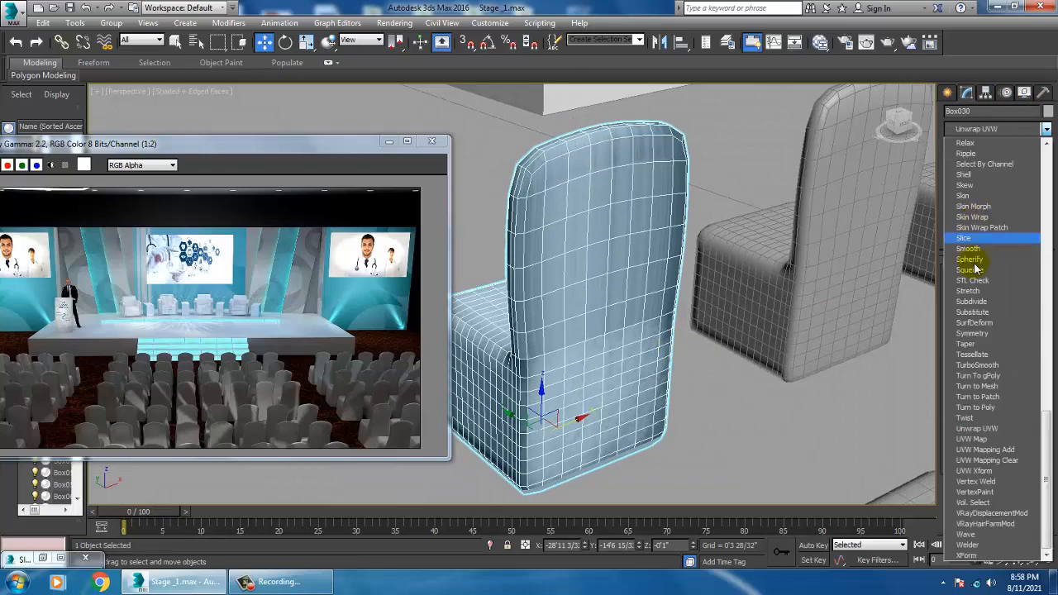
click(985, 439)
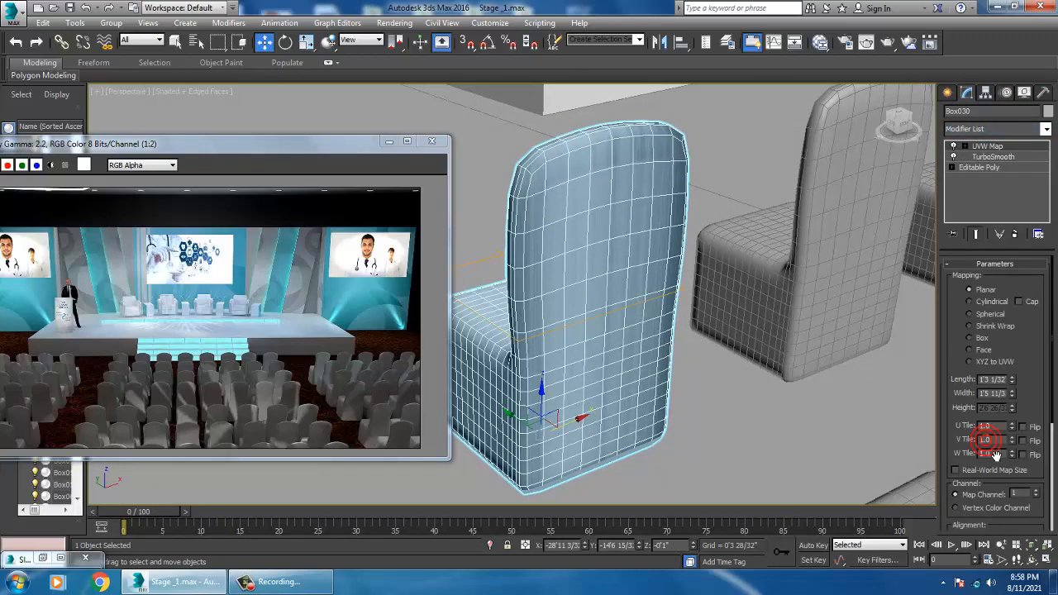
click(981, 338)
alt+middle_drag(739, 330, 875, 333)
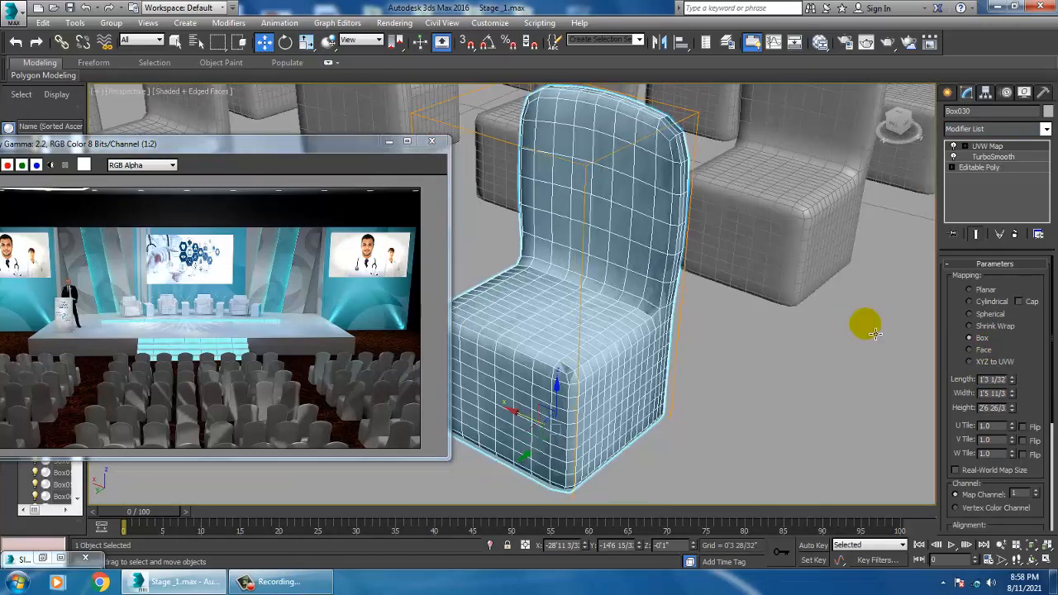
Step: Open the Slate Material Editor and preview the chair's fabric VRayMtl material
key(m)
middle_drag(643, 276, 648, 388)
middle_drag(642, 238, 643, 405)
middle_drag(649, 233, 653, 362)
mouse_move(621, 157)
middle_down()
mouse_move(621, 267)
mouse_move(678, 458)
middle_up()
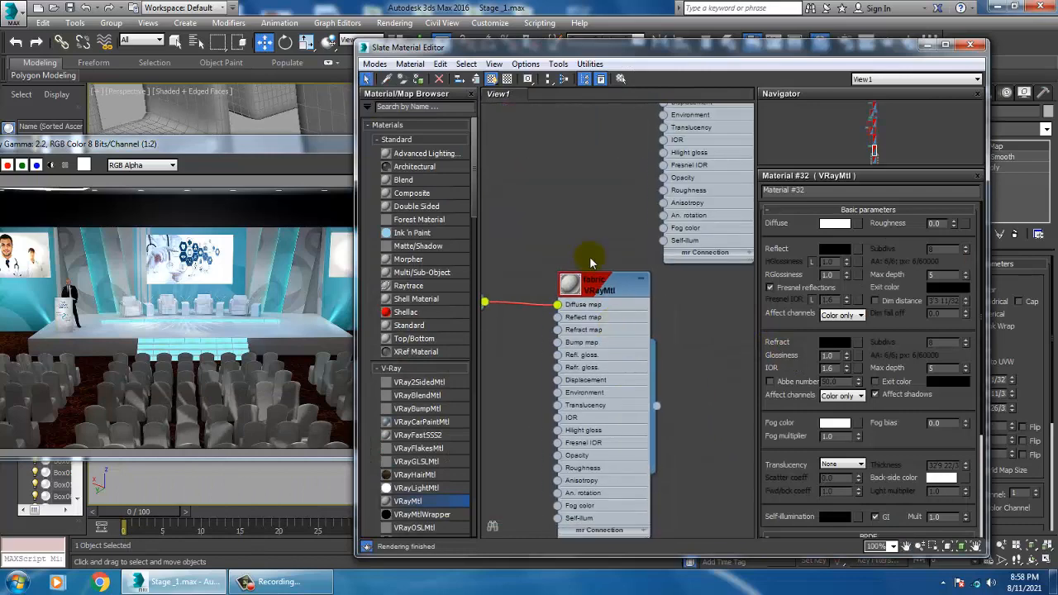
double_click(570, 289)
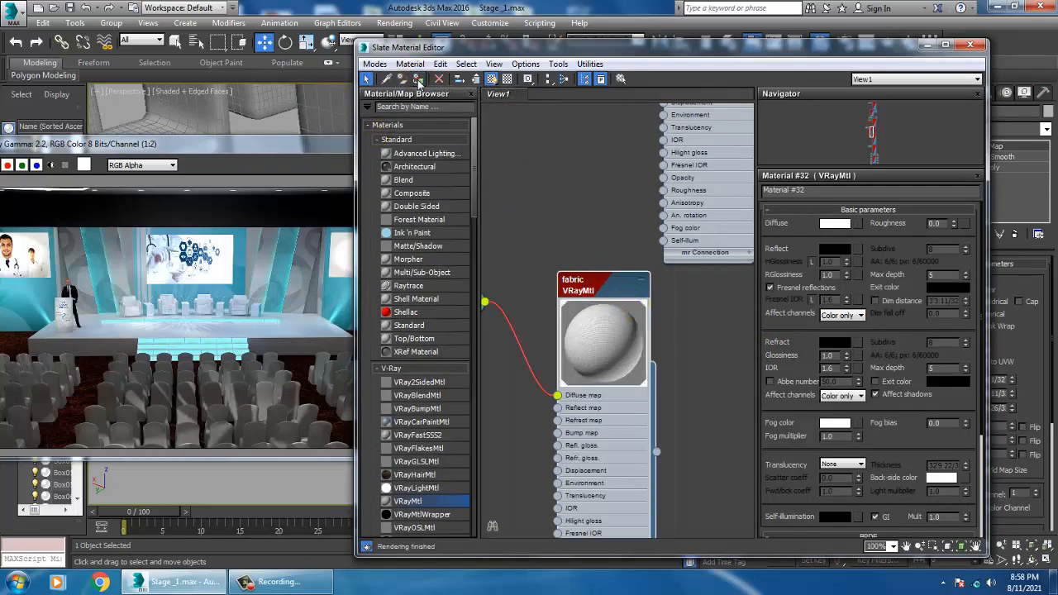
click(928, 46)
Step: Examine the audience chair layout around another chair from the top view
alt+middle_drag(782, 278, 720, 305)
scroll(708, 307, down, 5)
scroll(719, 305, down, 5)
click(693, 269)
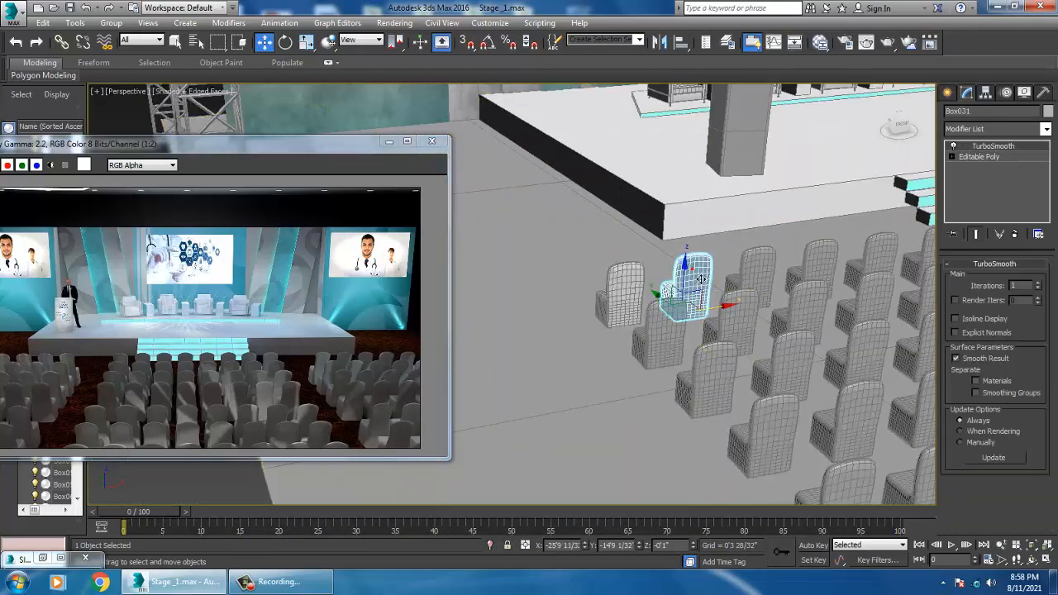
key(alt+w)
middle_click(499, 224)
key(z)
key(alt+w)
middle_drag(505, 233, 571, 245)
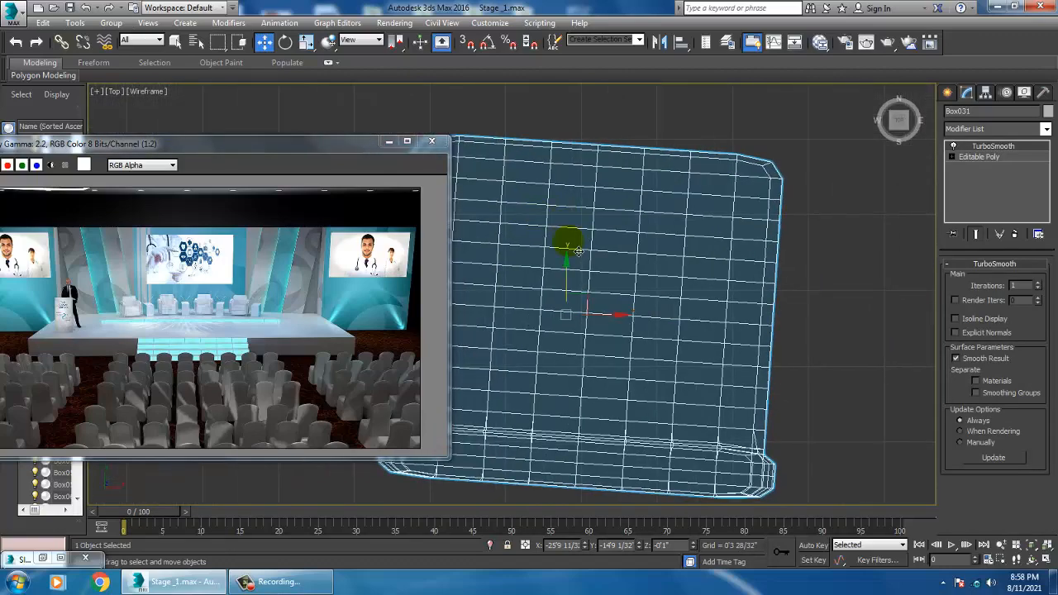
scroll(577, 250, down, 7)
scroll(582, 253, down, 5)
scroll(621, 275, up, 3)
scroll(639, 282, down, 7)
middle_drag(710, 350, 671, 280)
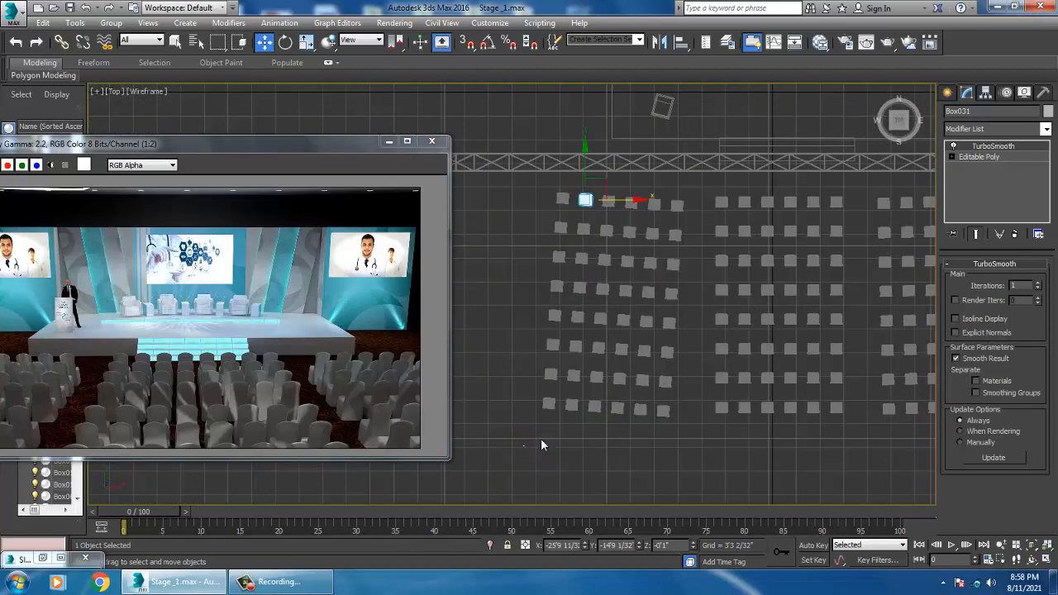
Step: Select the left block of audience chairs and rotate it slightly to straighten it
drag(691, 191, 691, 193)
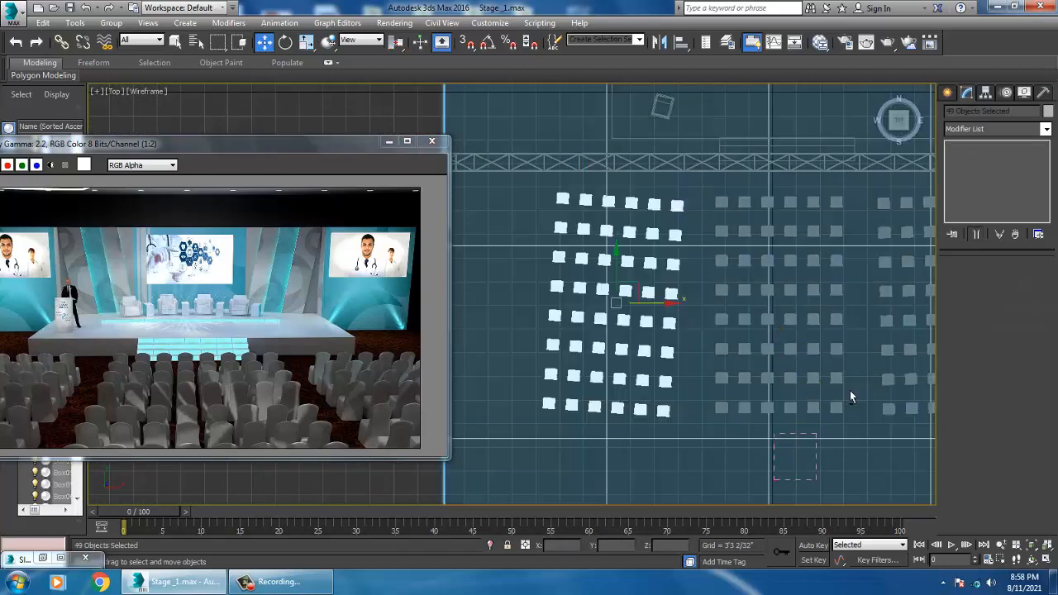
key(e)
drag(674, 362, 677, 360)
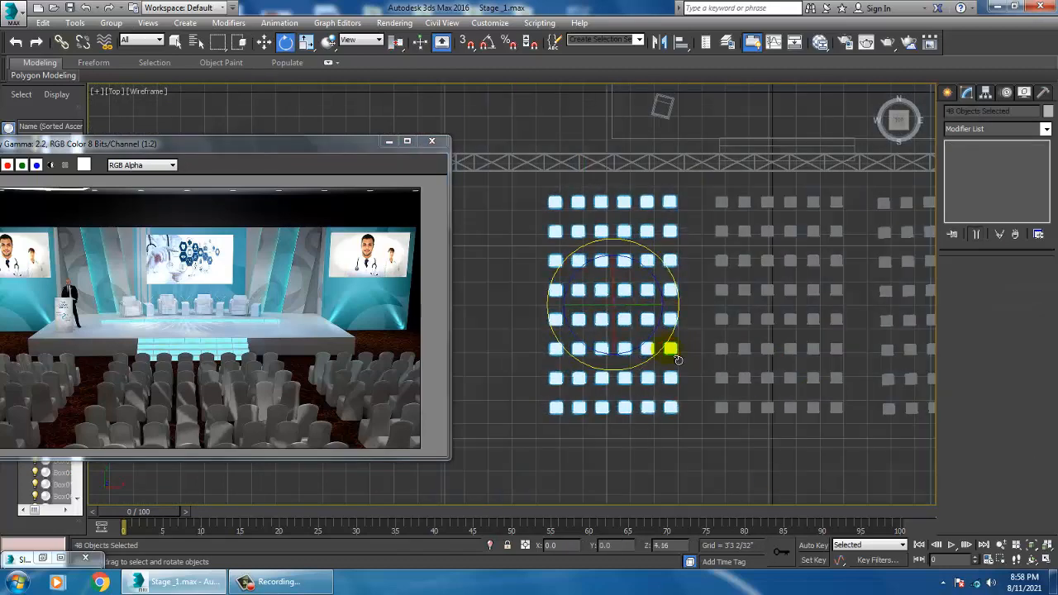
Step: Delete the left block of audience chairs, keeping only the chair with the UVW Map
scroll(678, 289, up, 2)
key(w)
scroll(653, 277, down, 2)
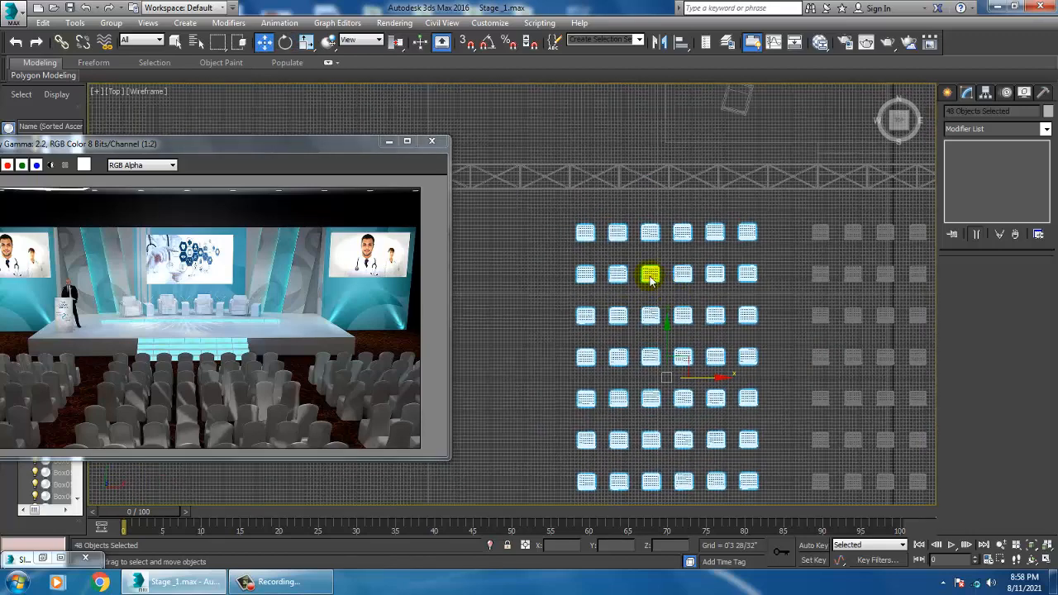
scroll(628, 273, down, 3)
click(477, 153)
scroll(633, 372, up, 2)
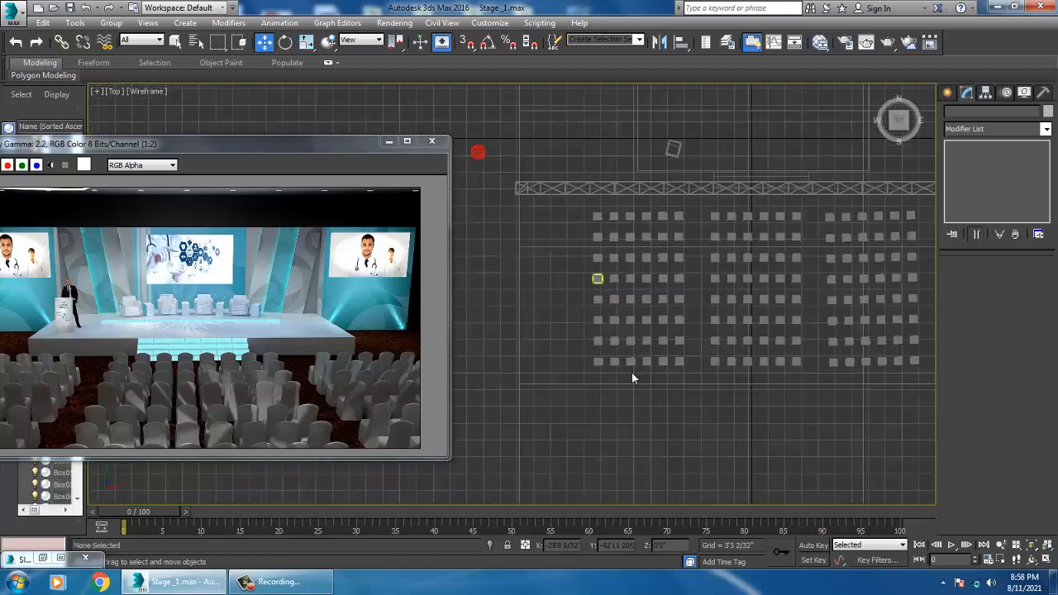
drag(686, 217, 686, 217)
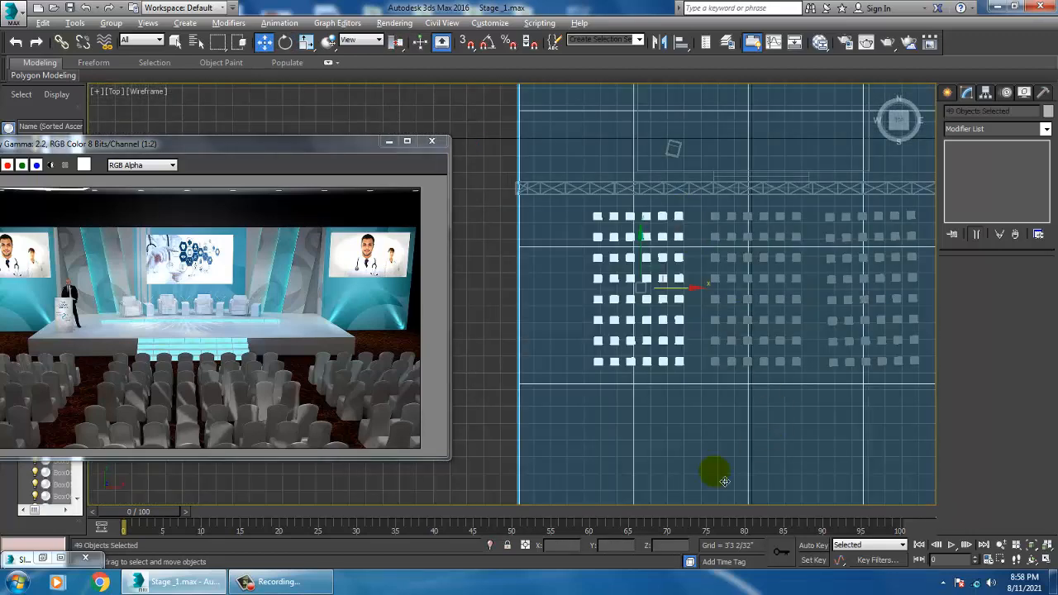
alt+click(465, 436)
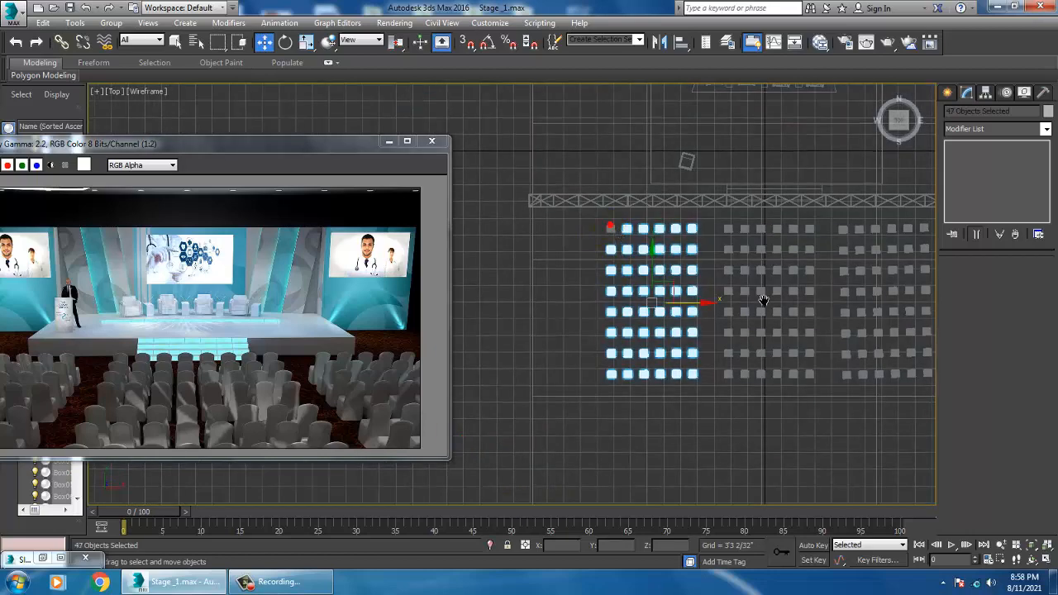
middle_drag(764, 300, 742, 303)
key(Delete)
Step: Clone the remaining chair 4 times to form a row of five chairs
middle_drag(574, 263, 570, 306)
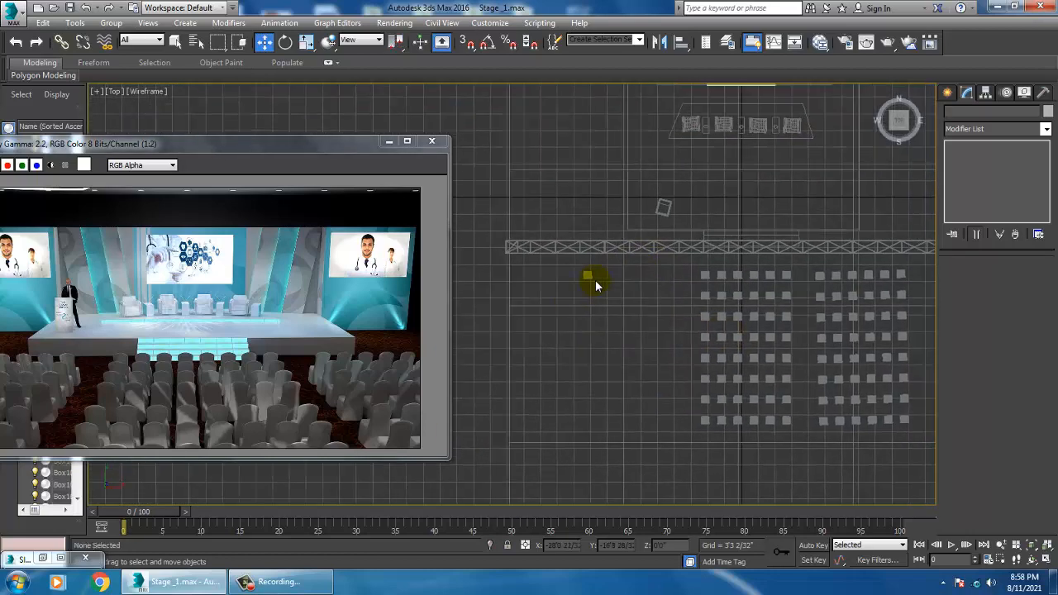
click(595, 280)
scroll(591, 273, up, 5)
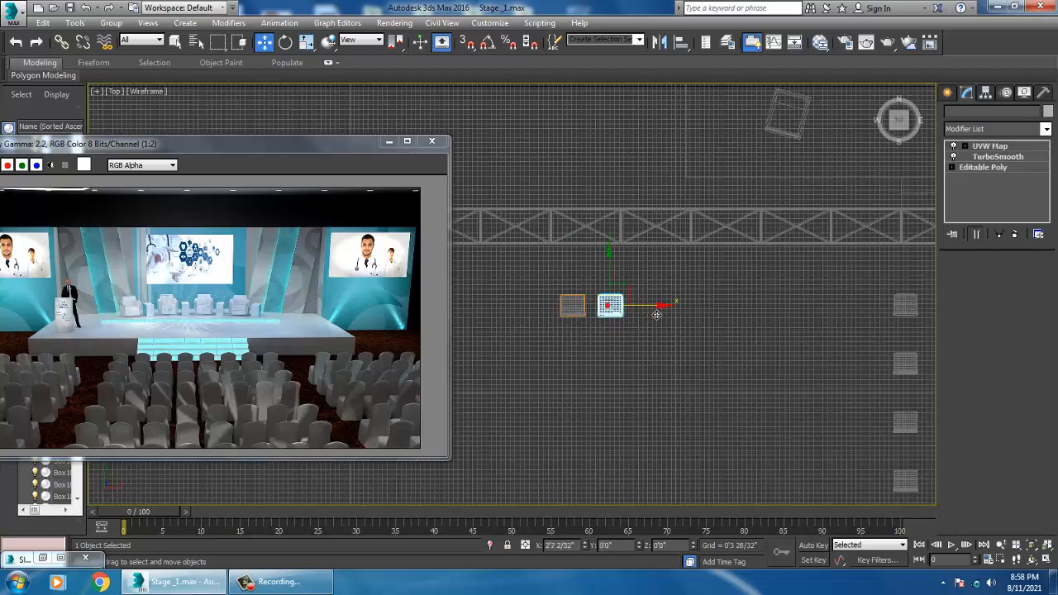
shift+drag(666, 313, 672, 313)
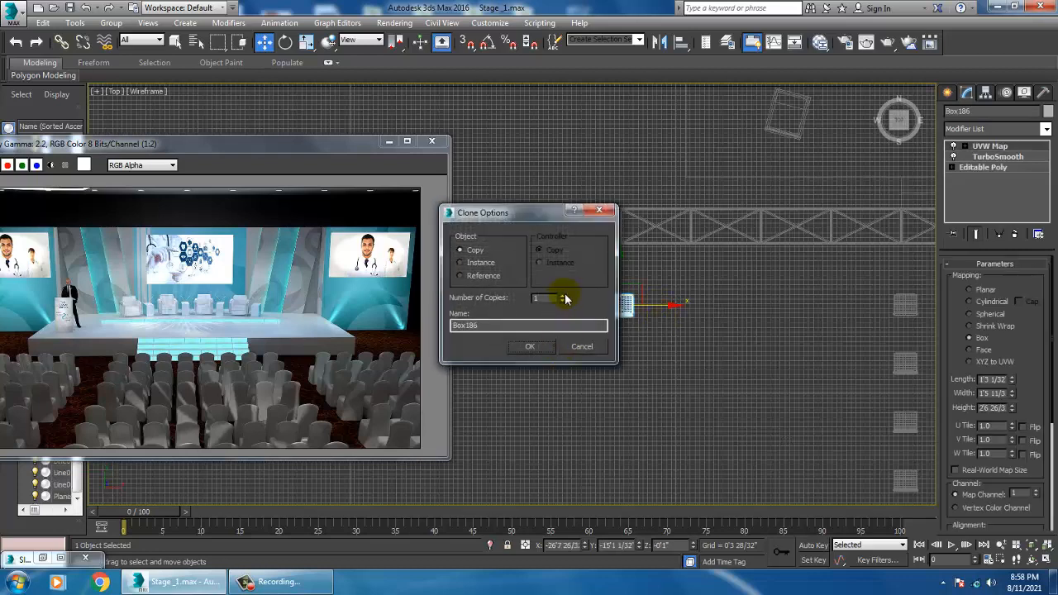
click(530, 347)
scroll(714, 281, up, 2)
scroll(775, 287, down, 3)
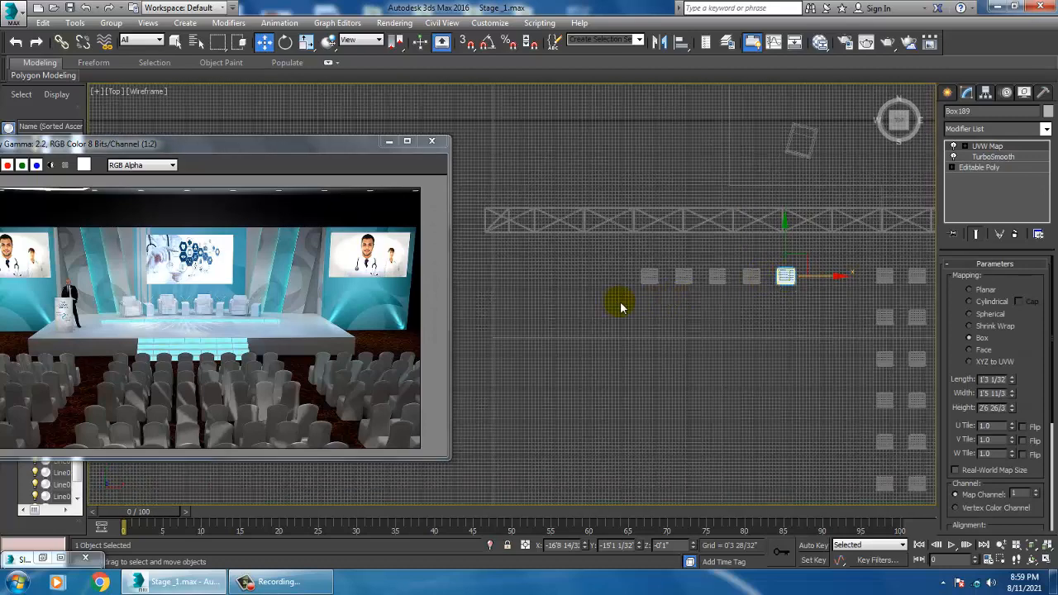
Step: Select the row of five chairs and clone it into 6 more rows behind it
drag(621, 301, 819, 261)
alt+click(508, 331)
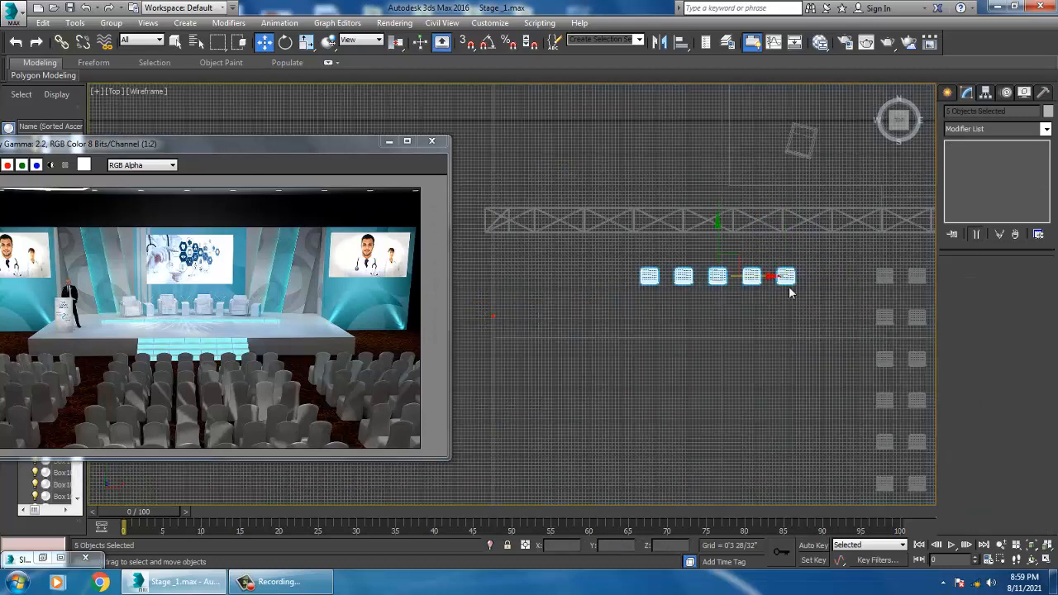
mouse_move(726, 254)
shift+mouse_down()
mouse_move(725, 293)
mouse_move(744, 298)
shift+mouse_up()
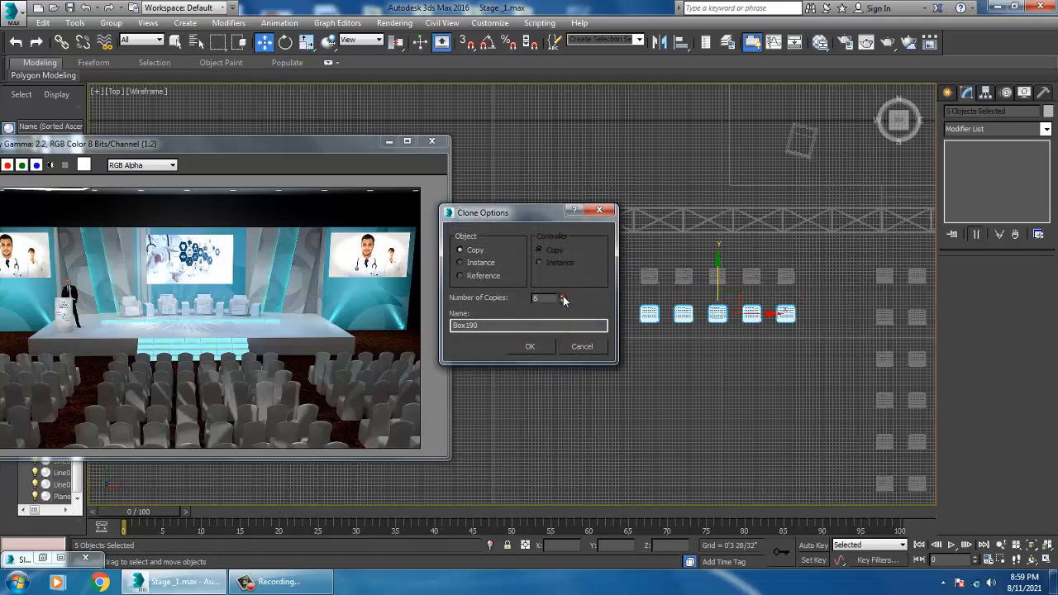
click(542, 348)
mouse_move(773, 461)
middle_down()
mouse_move(735, 300)
mouse_move(708, 294)
middle_up()
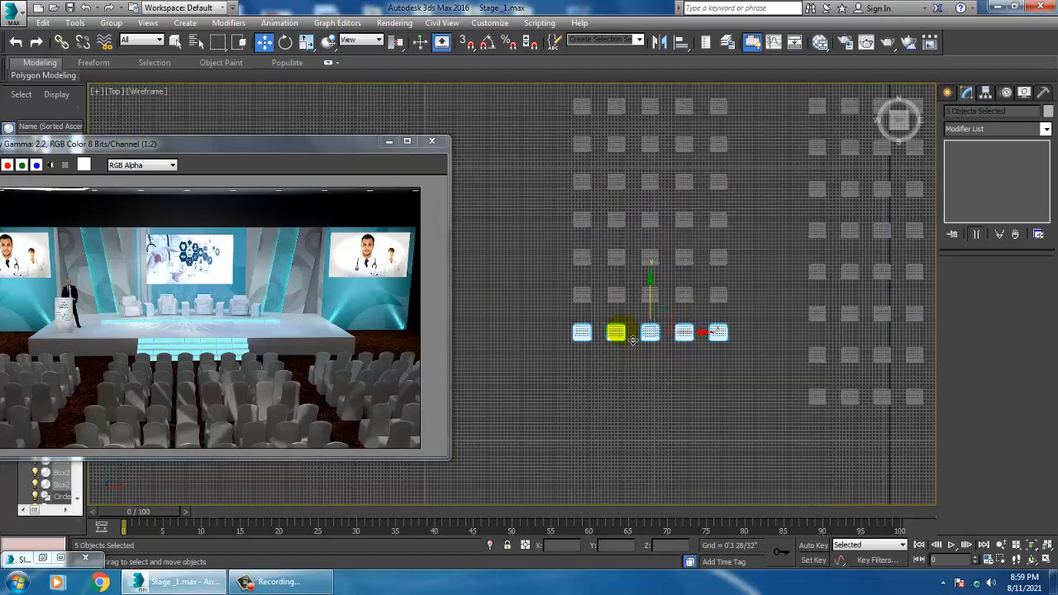
click(650, 332)
shift+drag(652, 334, 661, 356)
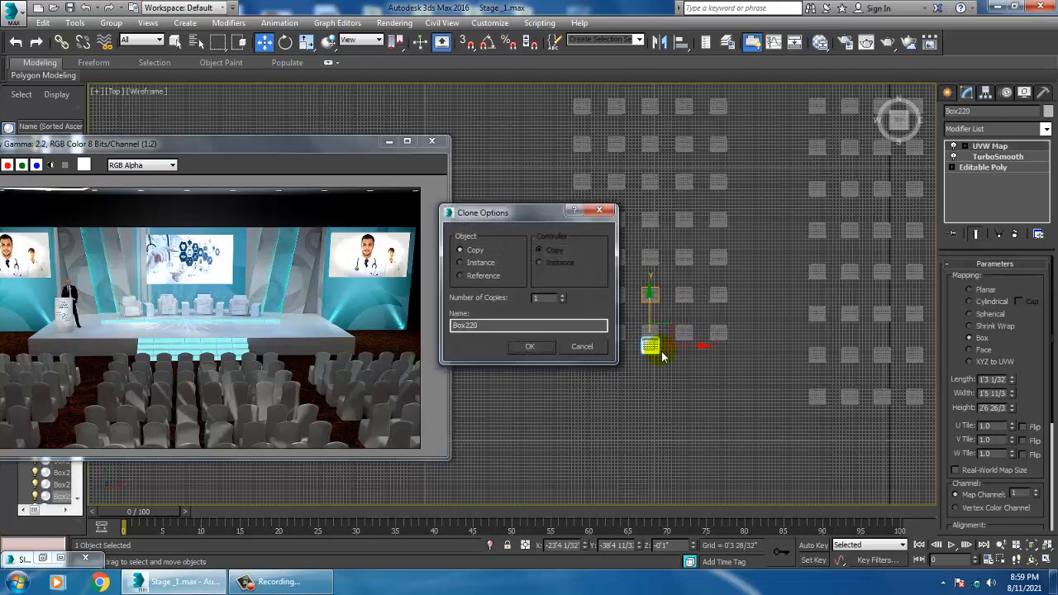
click(583, 348)
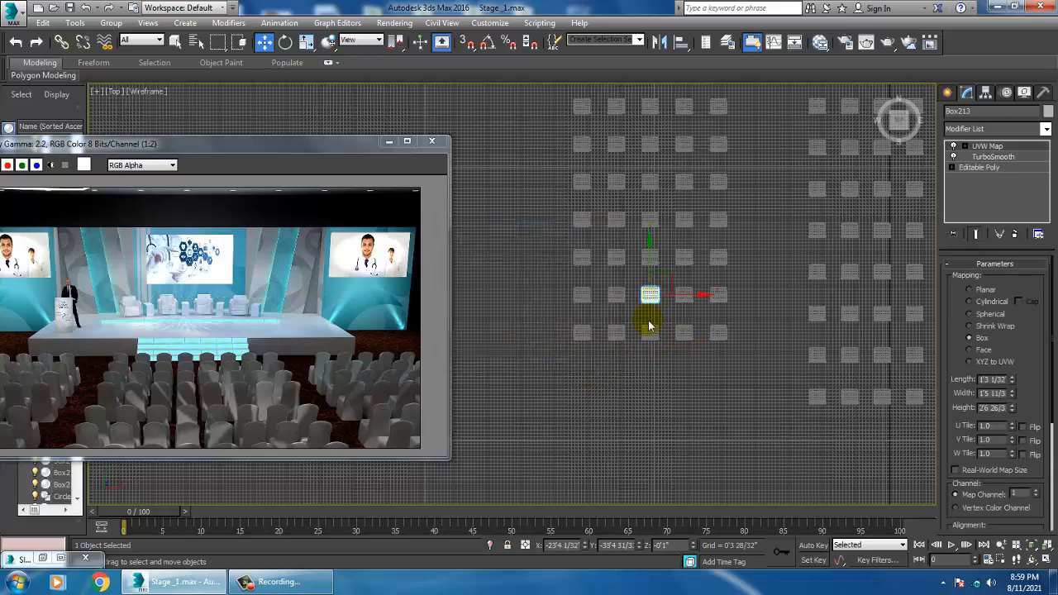
Step: Select the last chair row and clone it once to add another row
middle_drag(649, 326, 570, 366)
drag(726, 314, 726, 315)
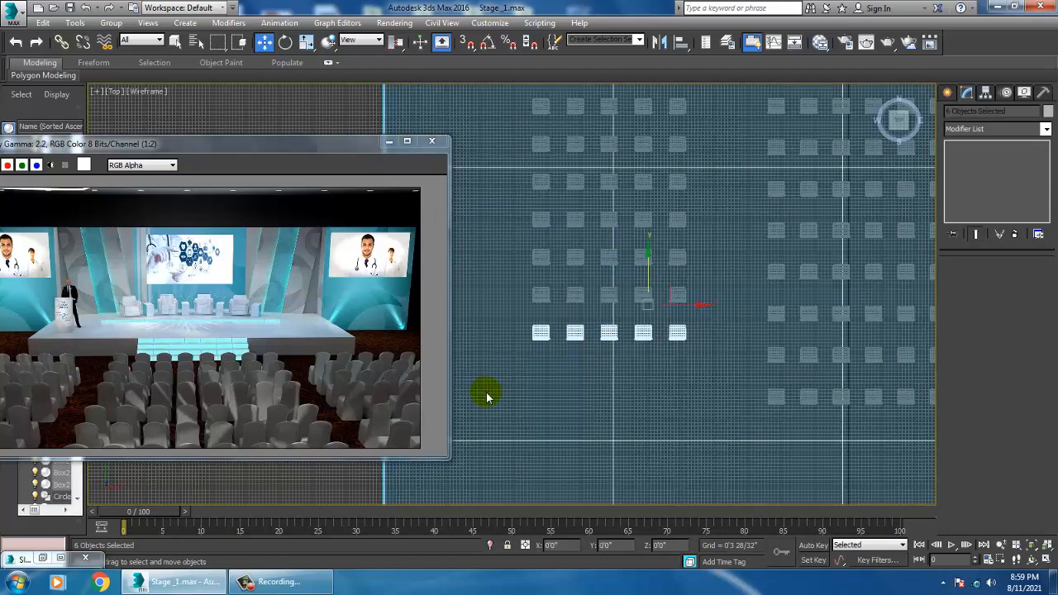
alt+click(334, 474)
mouse_move(628, 331)
shift+mouse_down()
mouse_move(616, 331)
mouse_move(633, 332)
shift+mouse_up()
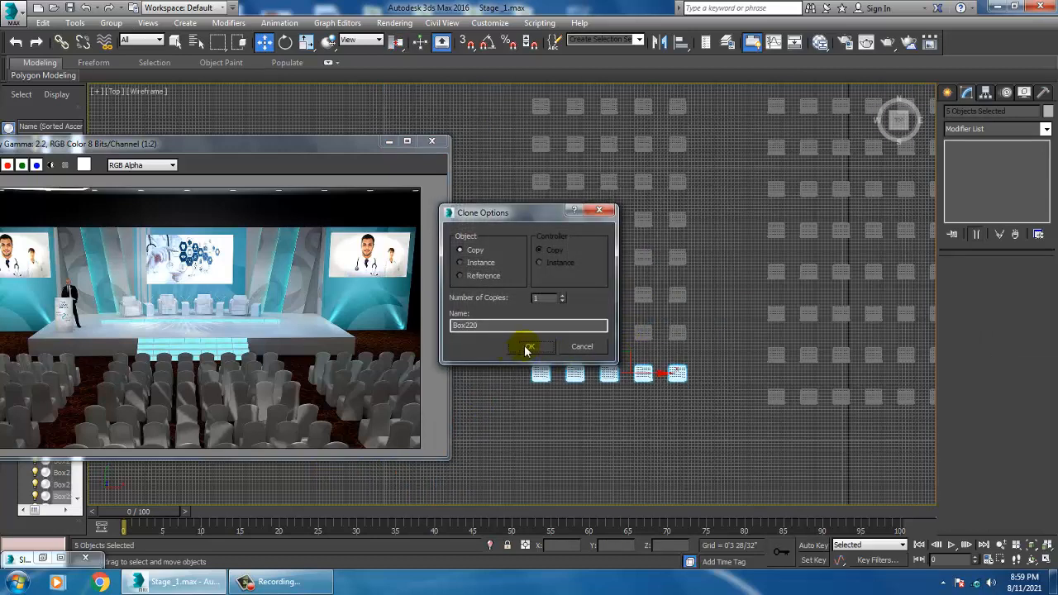
click(531, 346)
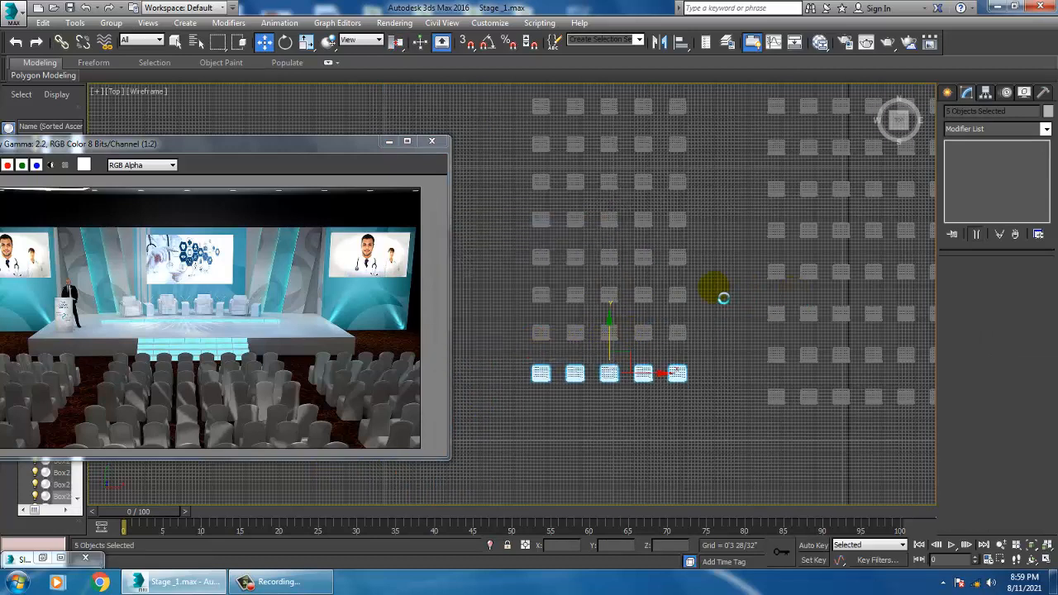
Step: Inspect the new chair rows in the perspective view and return to the top view
middle_drag(868, 273, 802, 280)
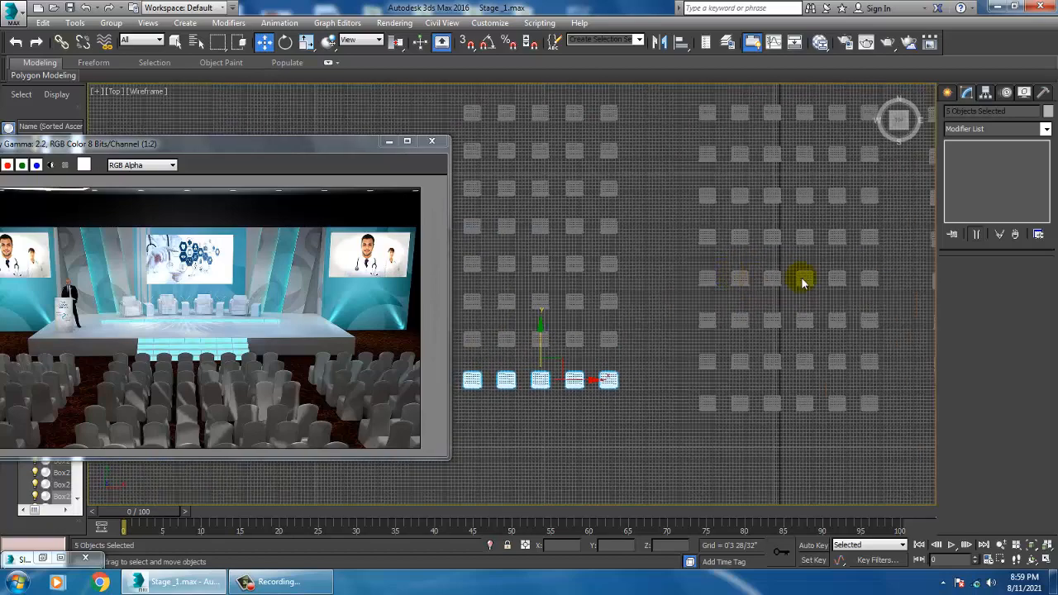
key(alt+w)
middle_drag(841, 372, 593, 319)
key(F4)
key(alt+w)
scroll(678, 414, up, 3)
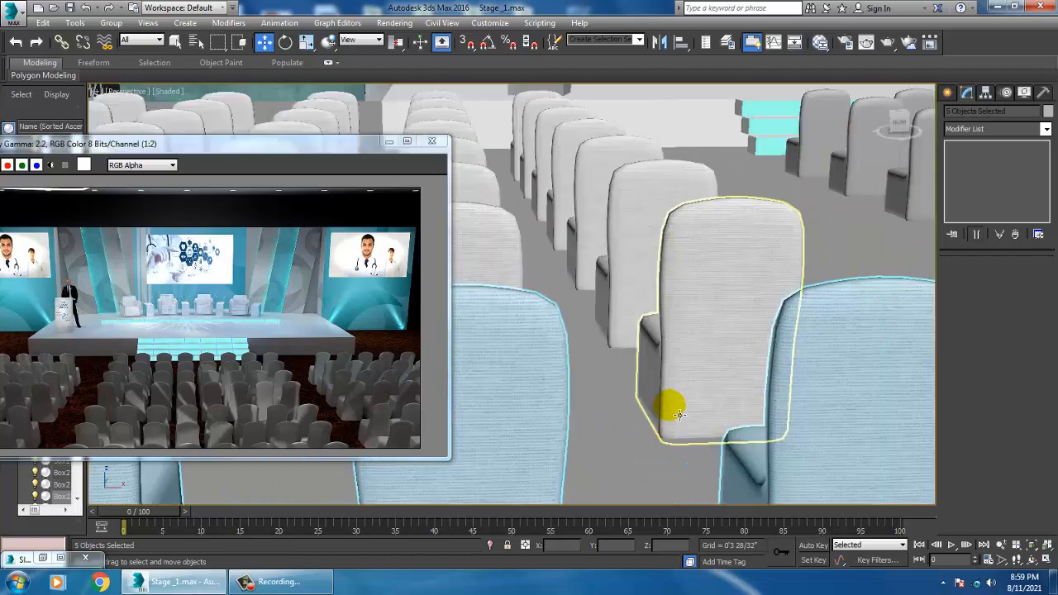
click(708, 334)
scroll(755, 335, down, 8)
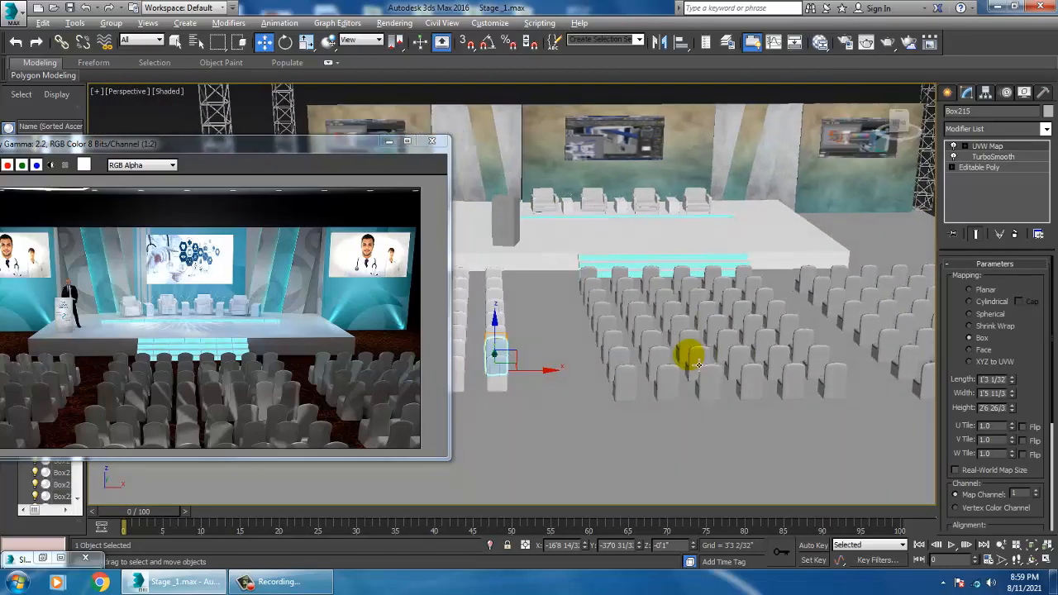
key(alt+w)
middle_click(478, 223)
key(alt+w)
middle_drag(613, 246, 574, 221)
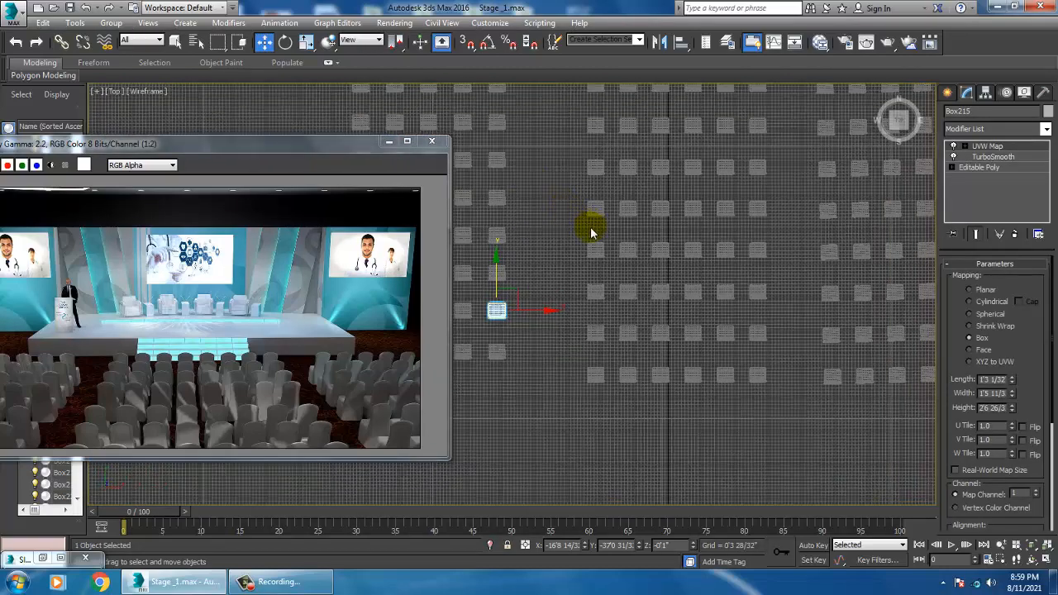
scroll(590, 238, down, 3)
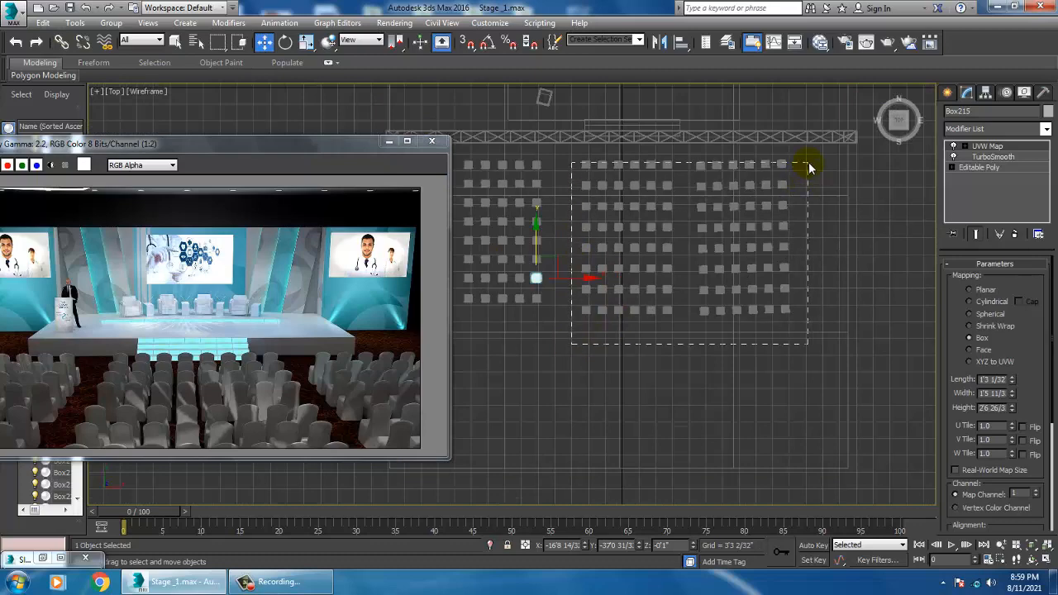
Step: Select the old audience chair blocks beside the new rows and delete them
drag(809, 168, 857, 158)
middle_drag(813, 271, 823, 279)
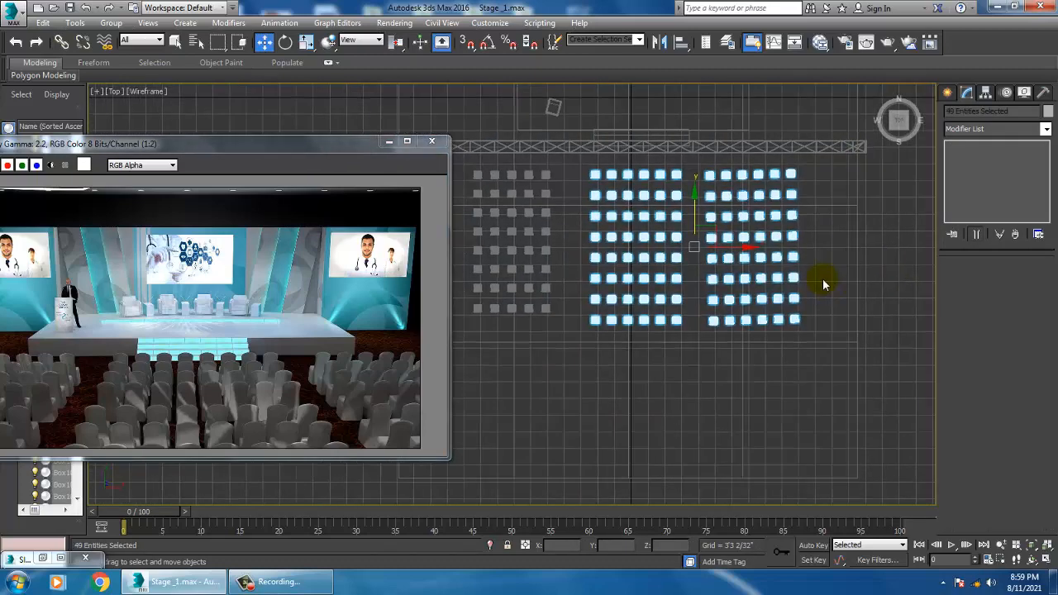
key(Delete)
Step: Select the left audience chair block and clone it to the right side of the hall
mouse_move(714, 259)
middle_down()
mouse_move(727, 262)
mouse_move(712, 266)
middle_up()
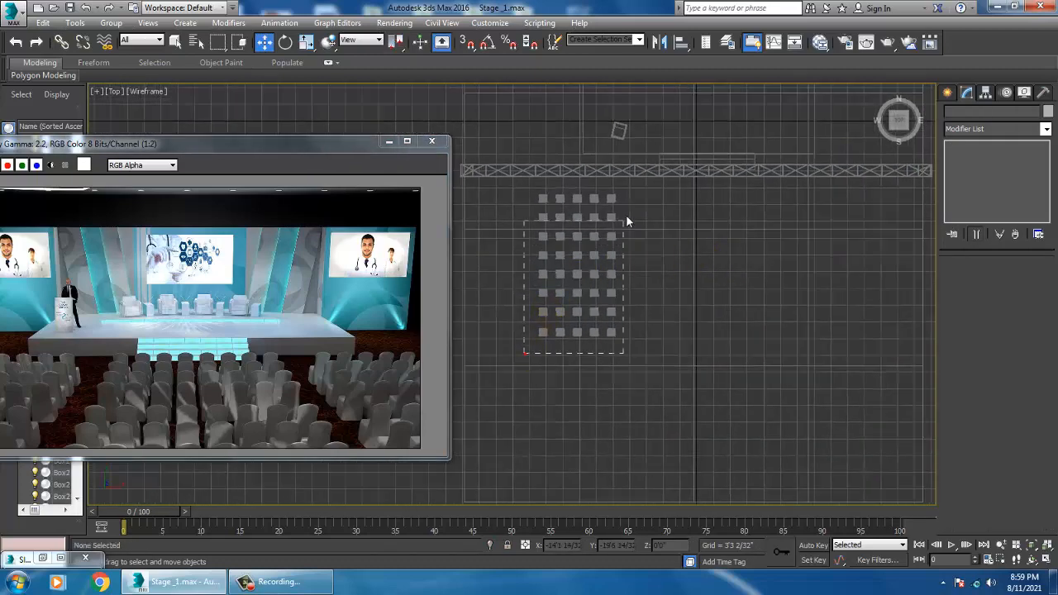
drag(630, 196, 631, 196)
alt+click(553, 400)
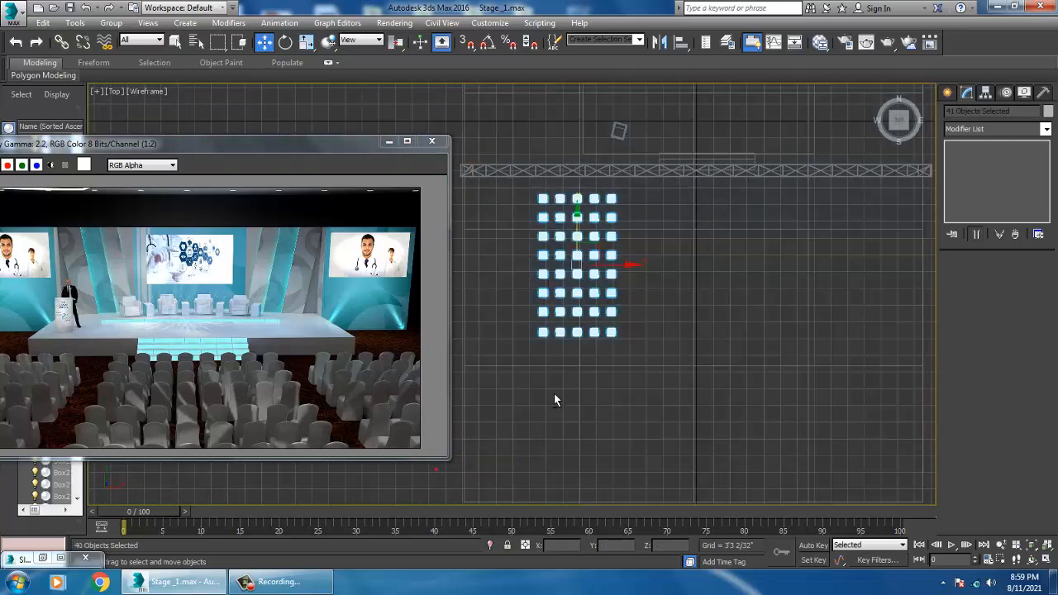
shift+drag(630, 276, 900, 274)
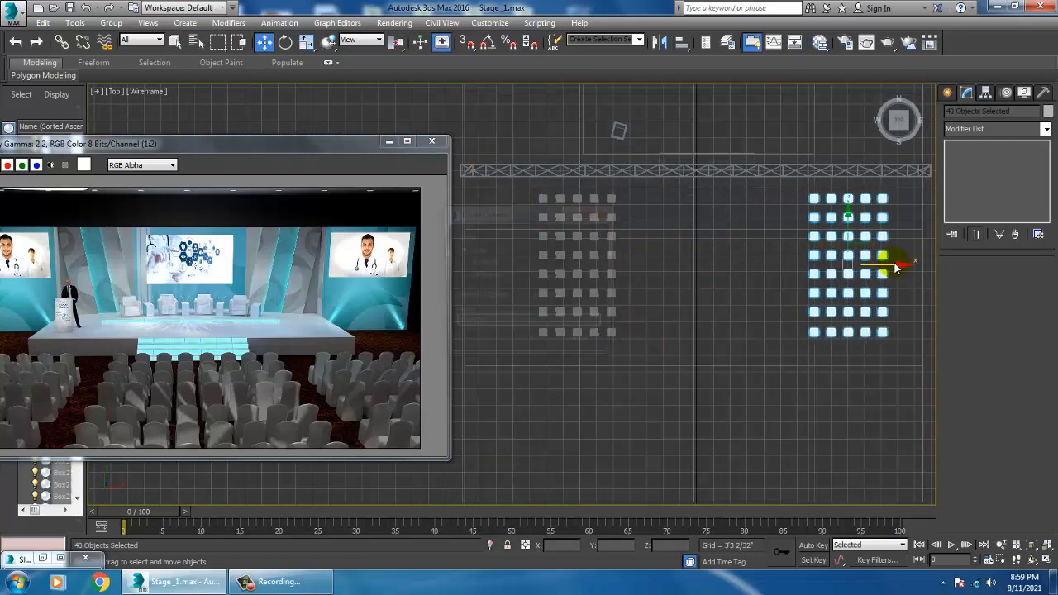
click(530, 346)
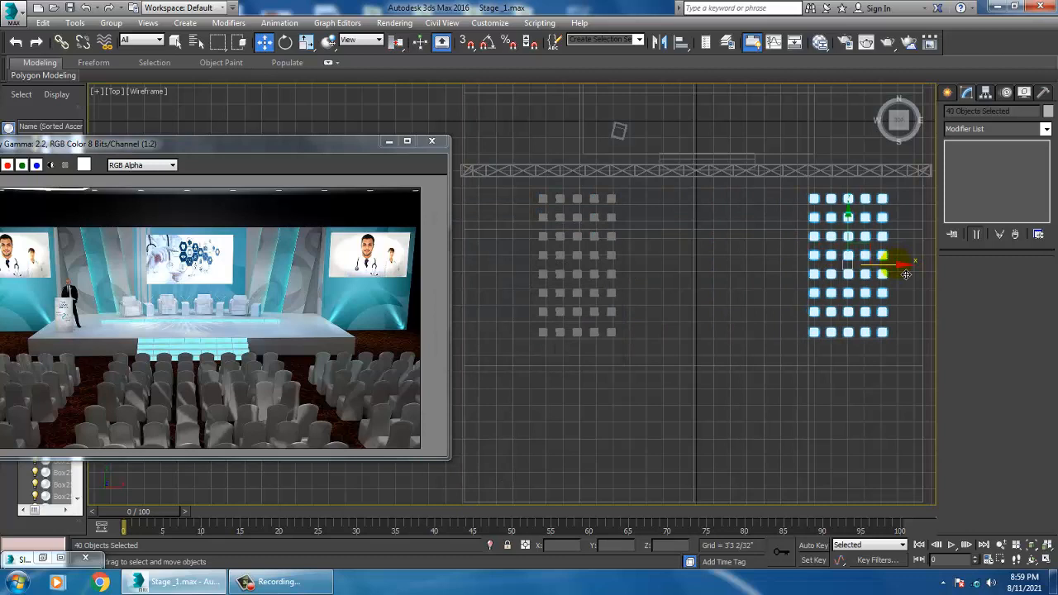
Step: Clone the chair block again and place the copy in the center between the two side blocks
drag(907, 275, 753, 284)
click(533, 348)
middle_drag(757, 268, 678, 278)
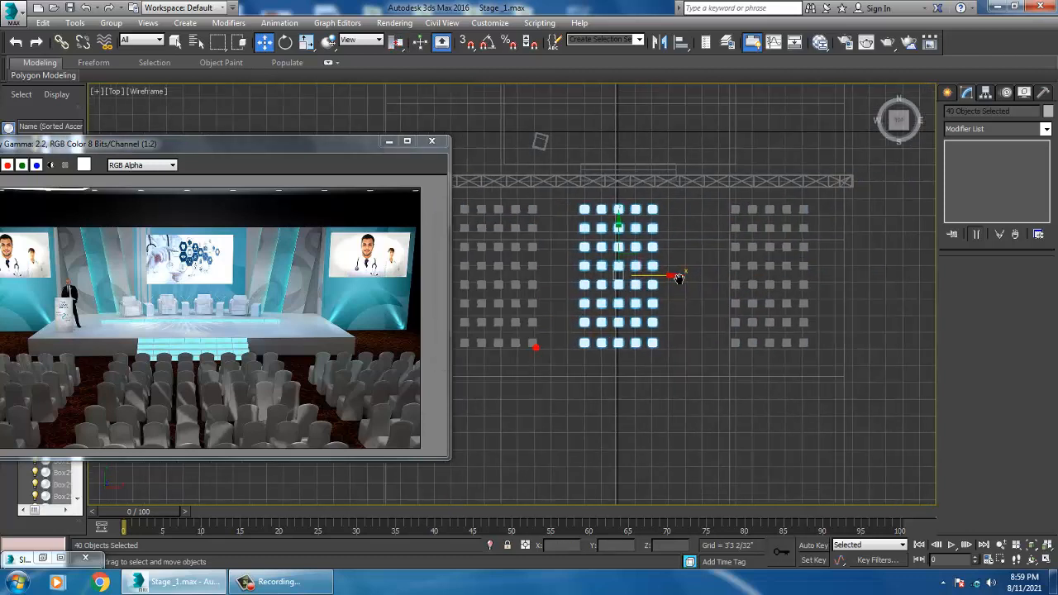
Step: Select the center block's last two chair columns and clone them to the right to widen the block
drag(667, 203, 665, 204)
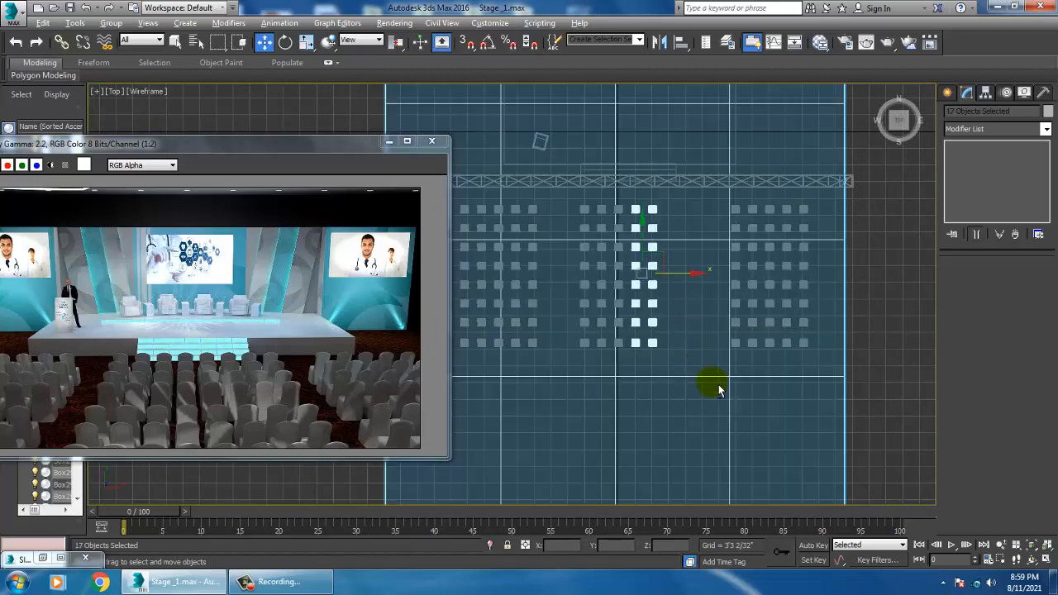
alt+click(735, 484)
drag(698, 289, 735, 283)
click(545, 349)
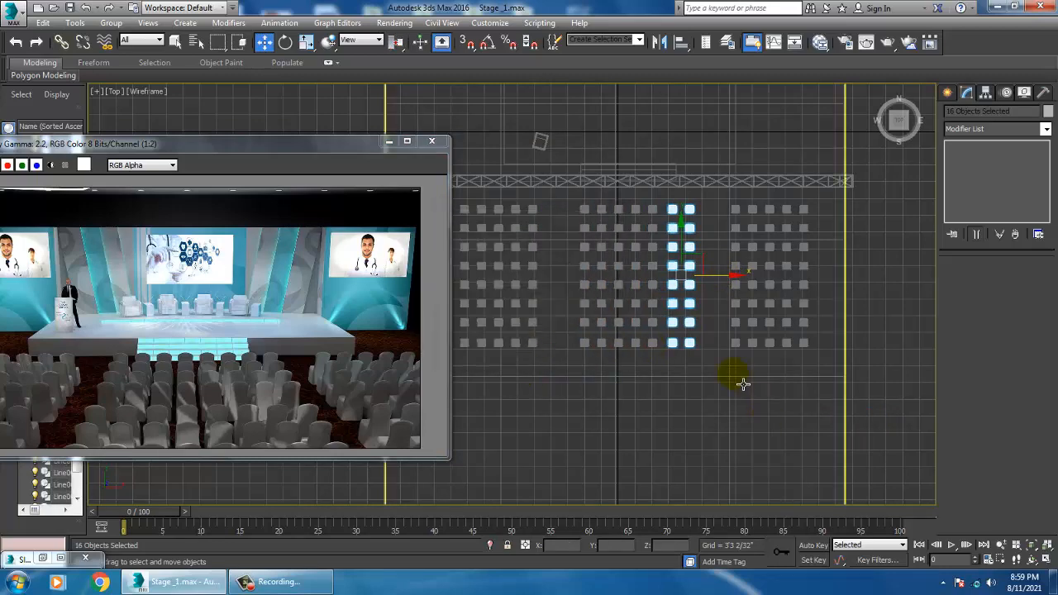
Step: Inspect the new chair layout around the stage in a maximized perspective view
key(alt+w)
middle_click(916, 429)
key(alt+w)
alt+middle_drag(705, 394, 721, 394)
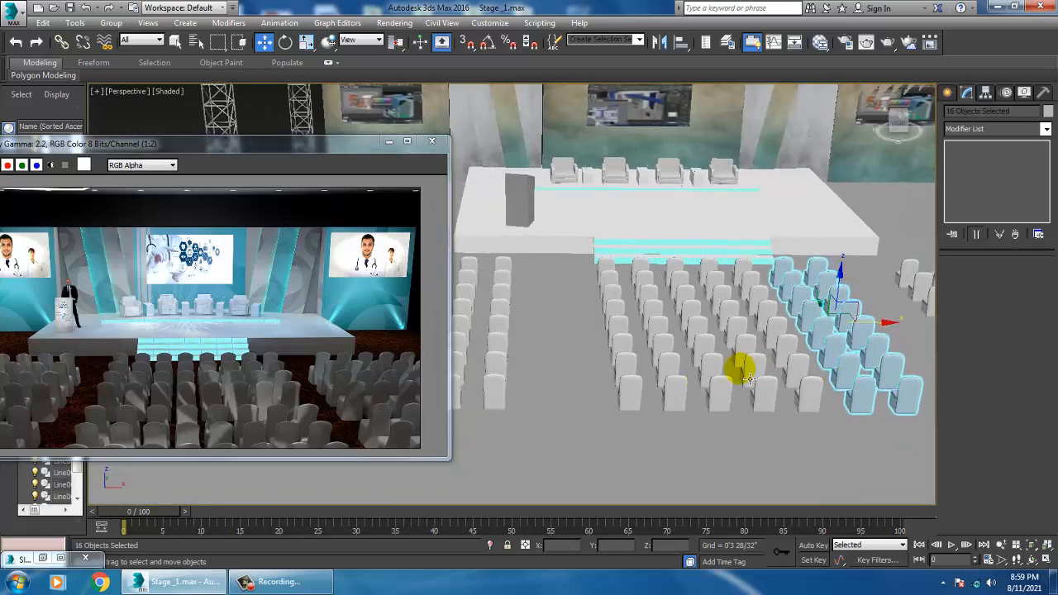
drag(881, 319, 885, 330)
alt+middle_drag(669, 323, 663, 291)
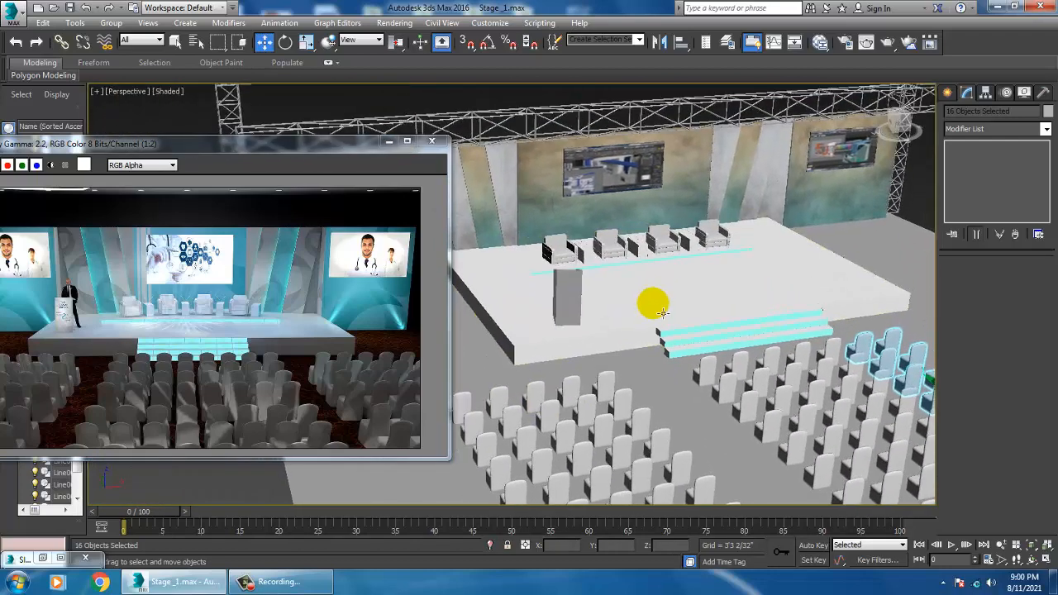
scroll(738, 243, down, 8)
alt+middle_drag(783, 279, 764, 255)
middle_drag(764, 255, 720, 253)
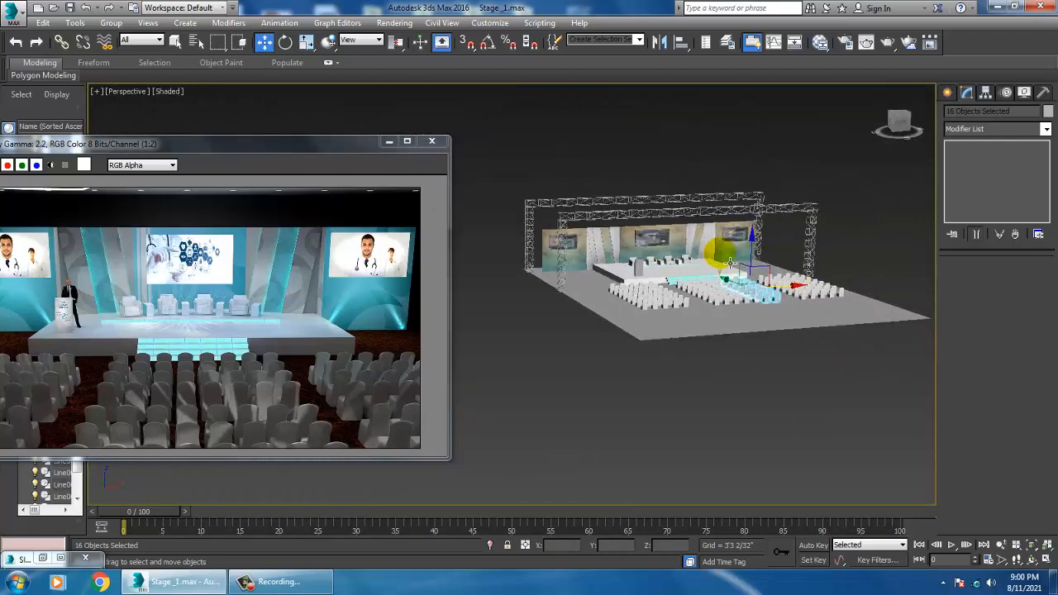
scroll(740, 240, up, 4)
alt+middle_drag(805, 248, 732, 176)
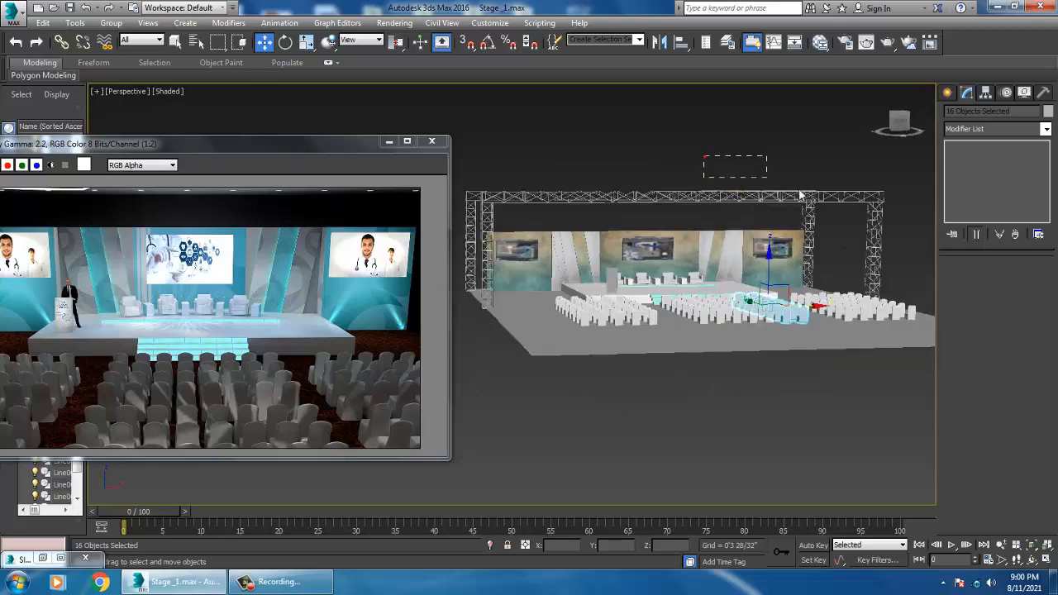
drag(904, 225, 904, 226)
Step: Select the overhead truss pieces and create a new VRayMtl in the Slate Material Editor
alt+middle_drag(775, 208, 813, 231)
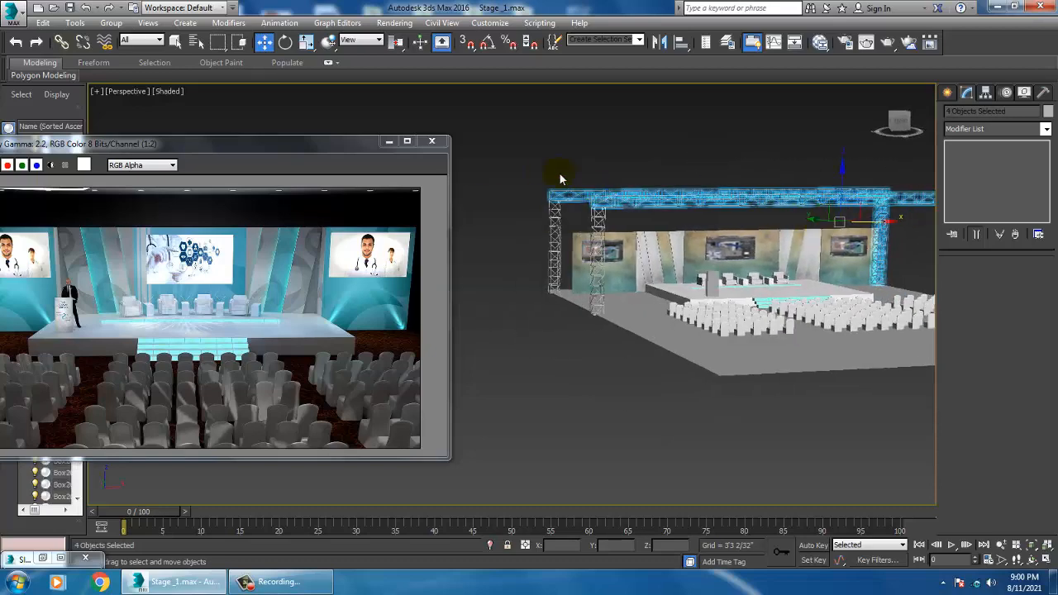
ctrl+drag(640, 216, 648, 224)
alt+middle_drag(699, 228, 725, 254)
scroll(739, 245, up, 3)
key(m)
middle_drag(655, 381, 649, 185)
middle_drag(620, 434, 615, 251)
middle_drag(605, 463, 601, 215)
middle_drag(621, 489, 630, 207)
scroll(635, 240, down, 1)
middle_drag(653, 506, 629, 189)
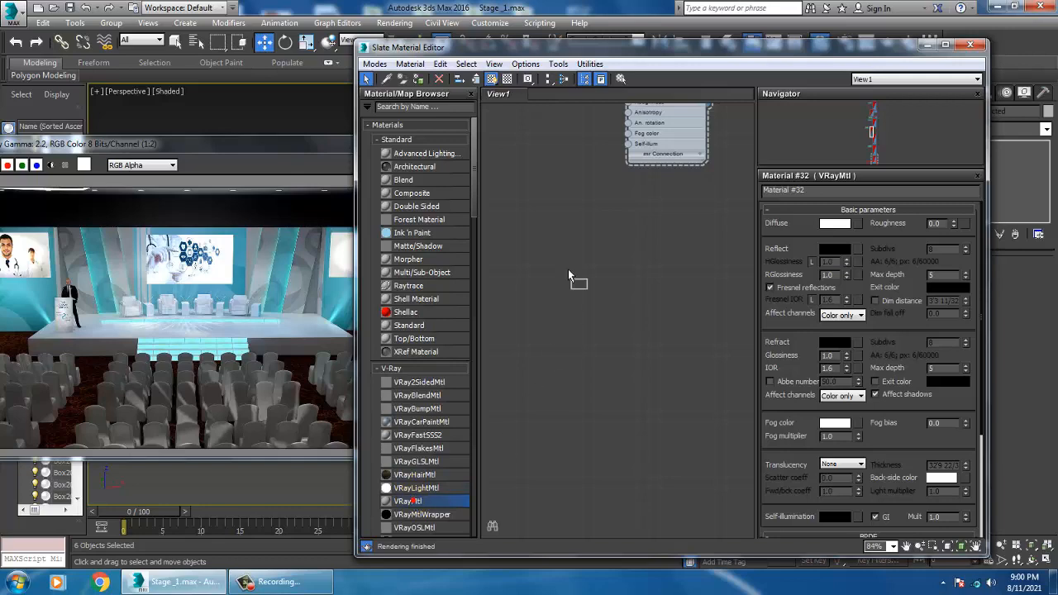
drag(568, 269, 577, 206)
double_click(577, 206)
middle_drag(659, 247, 676, 292)
scroll(659, 283, up, 1)
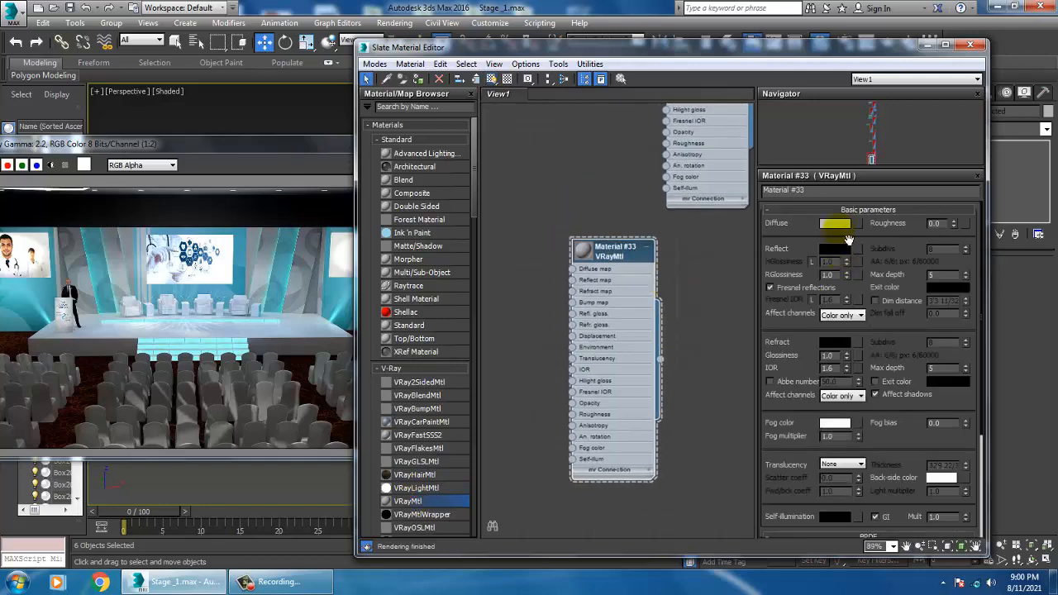
Step: Set the new material's diffuse color to near-black and its reflection color to gray 82
click(840, 227)
drag(390, 138, 391, 96)
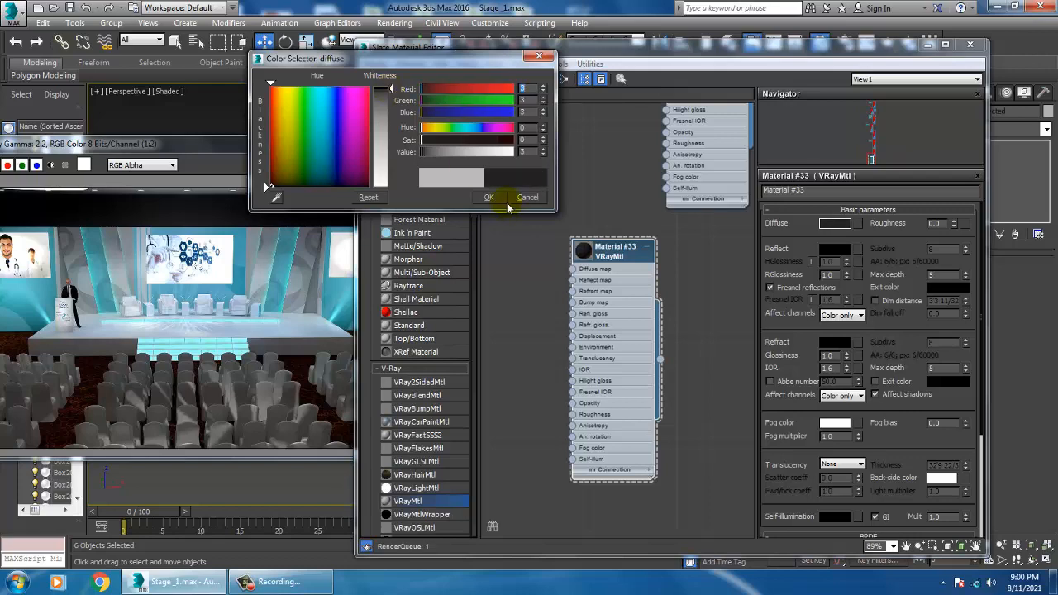
click(488, 197)
click(833, 248)
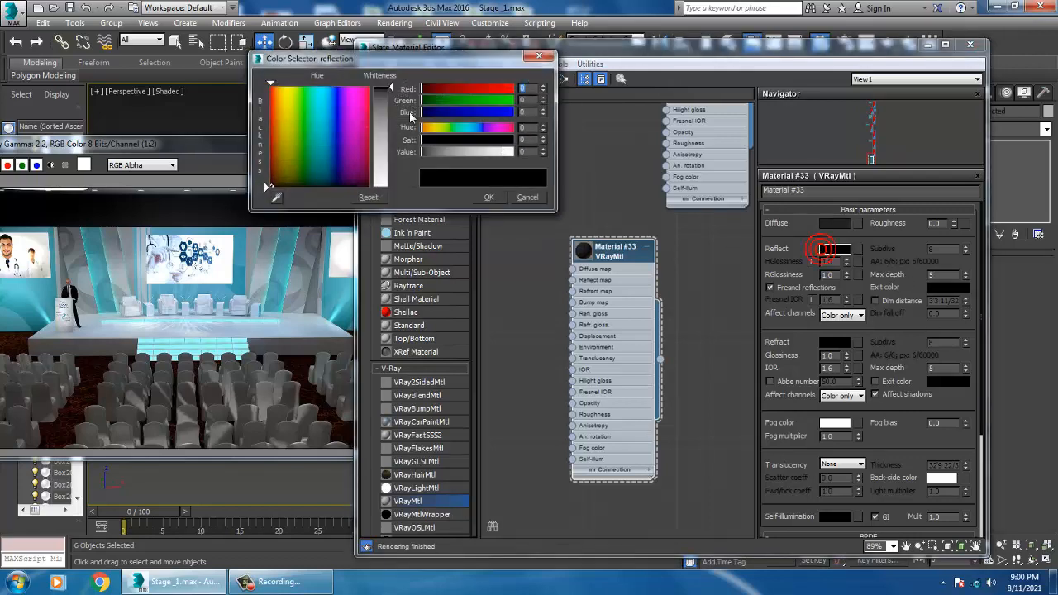
drag(390, 88, 391, 112)
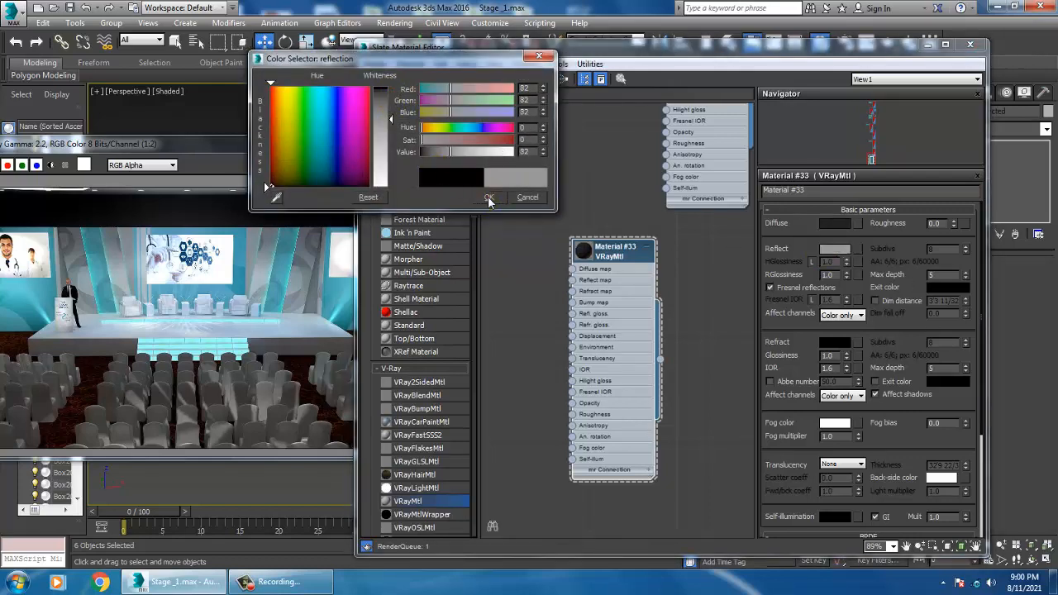
click(489, 197)
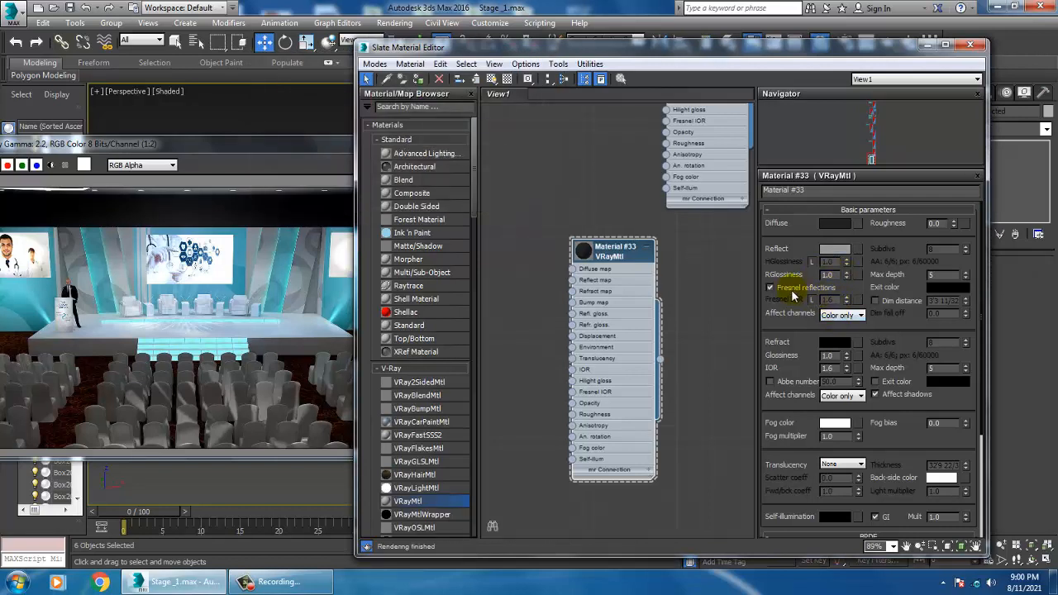
Step: Set reflection glossiness 0.91 and Fresnel IOR 5.3, then assign the material to the selected truss
double_click(588, 253)
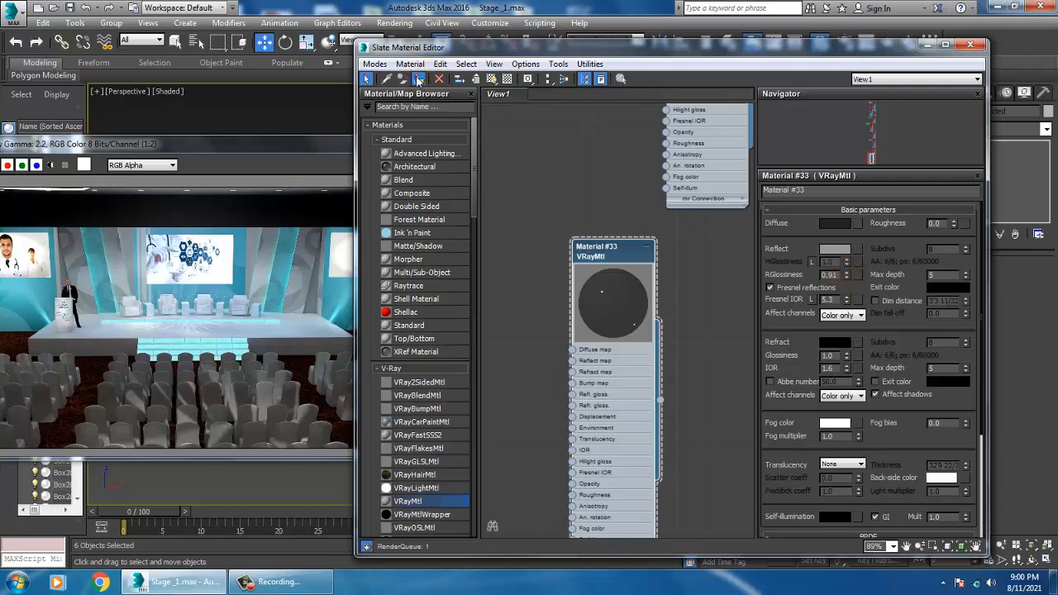
click(491, 79)
click(926, 47)
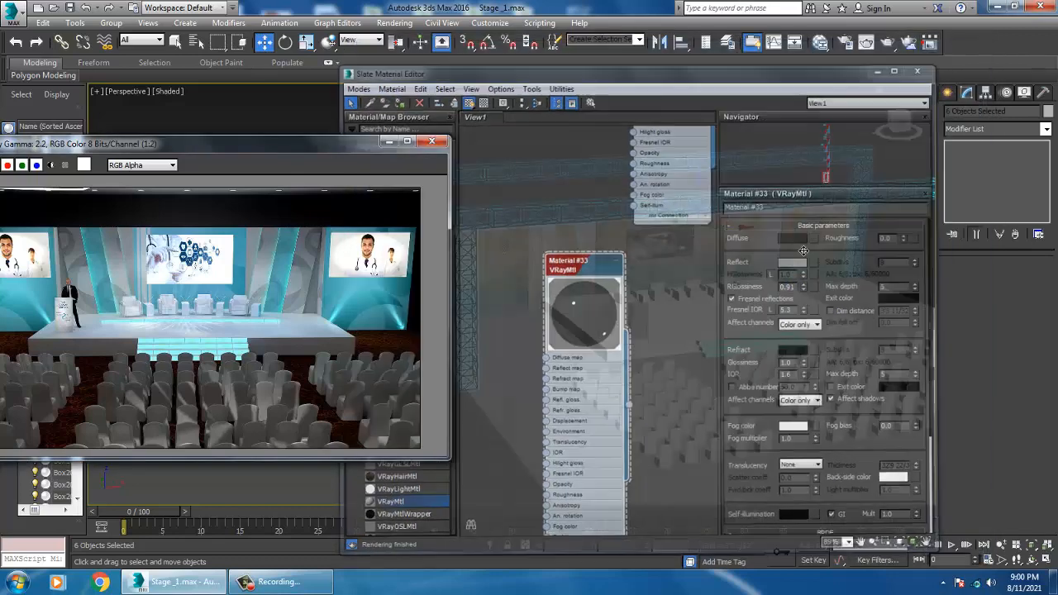
Step: Focus the perspective view on the lectern at the front of the stage
scroll(767, 299, down, 6)
click(734, 151)
scroll(745, 235, up, 5)
scroll(744, 235, up, 6)
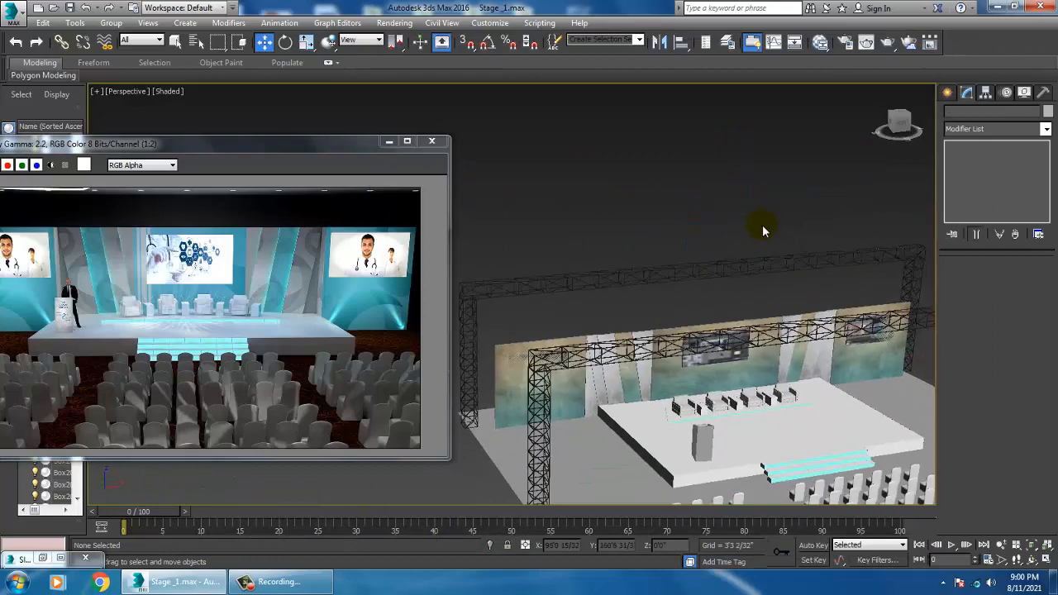
scroll(727, 251, up, 2)
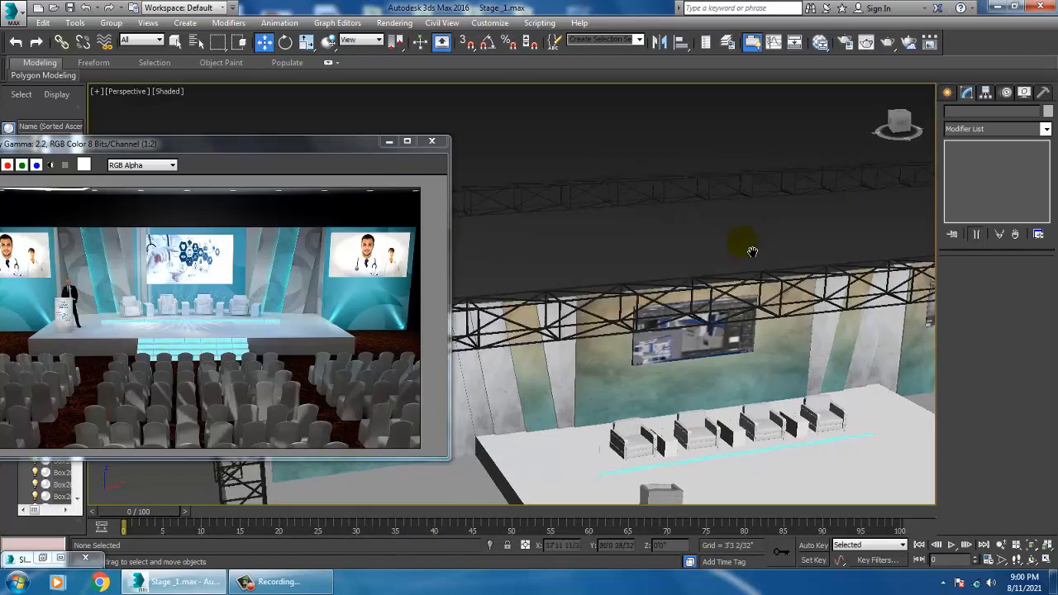
alt+middle_drag(750, 250, 639, 158)
scroll(649, 285, down, 4)
alt+middle_drag(659, 299, 673, 306)
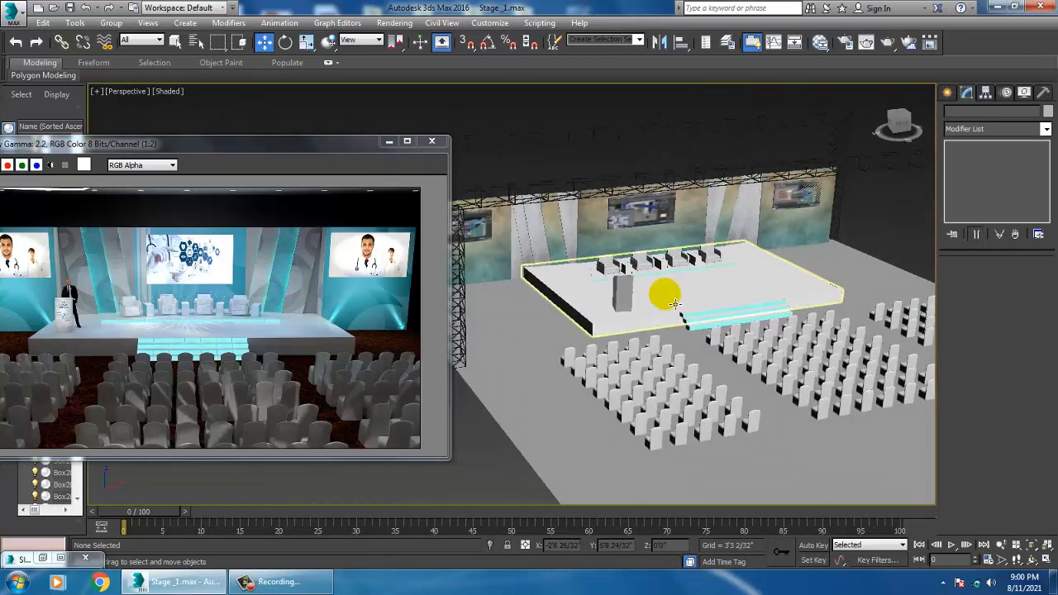
middle_drag(734, 327, 744, 283)
scroll(674, 297, up, 2)
click(635, 286)
key(z)
scroll(711, 290, down, 5)
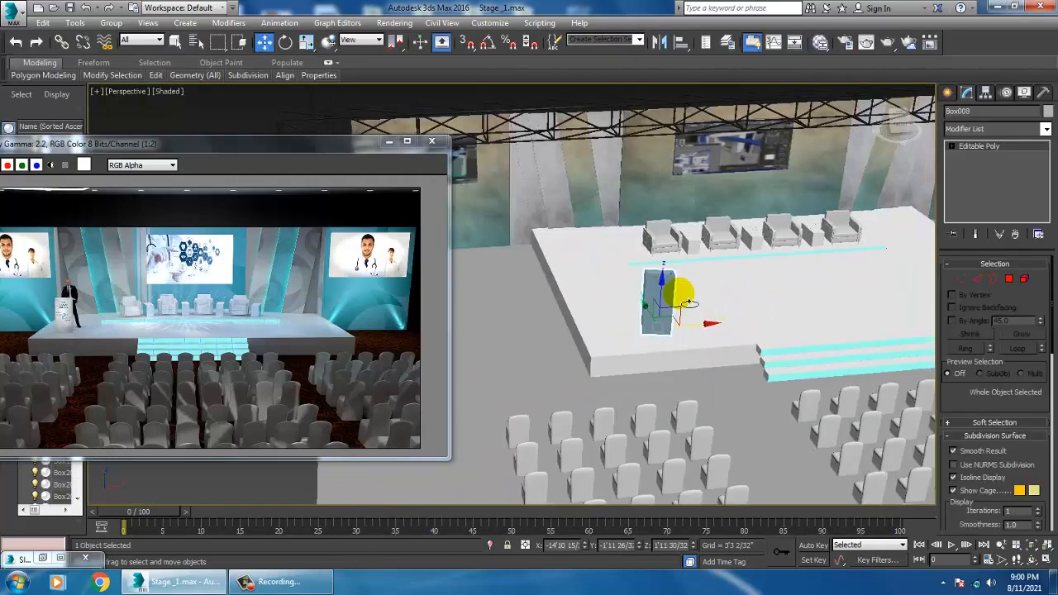
alt+middle_drag(683, 297, 704, 278)
scroll(704, 281, up, 5)
scroll(664, 308, up, 4)
alt+middle_drag(664, 308, 648, 296)
middle_drag(648, 296, 706, 277)
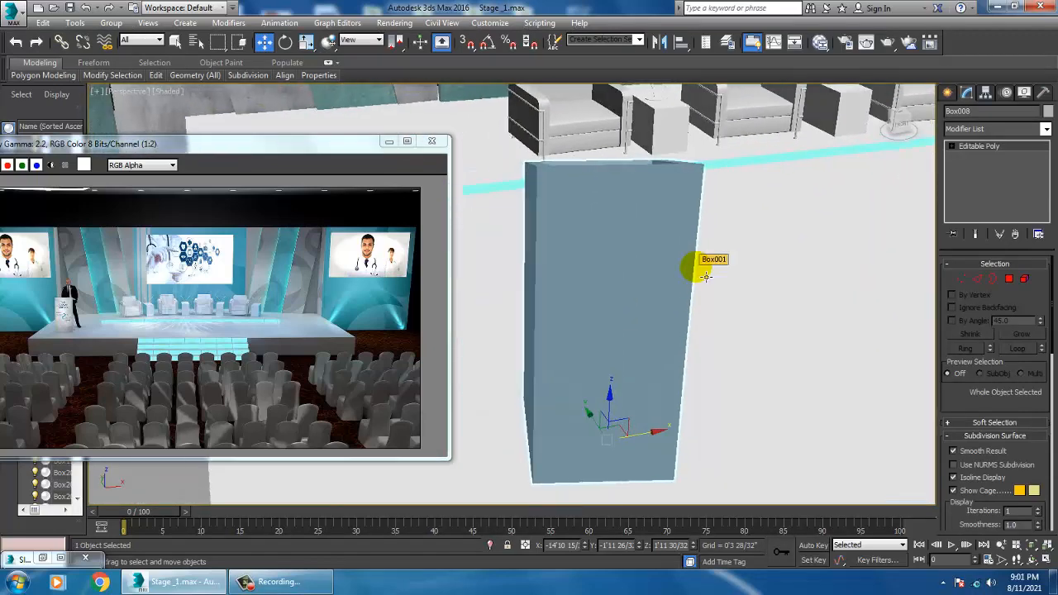
Step: Browse the material nodes in the Slate Material Editor
key(m)
middle_drag(624, 205, 603, 2)
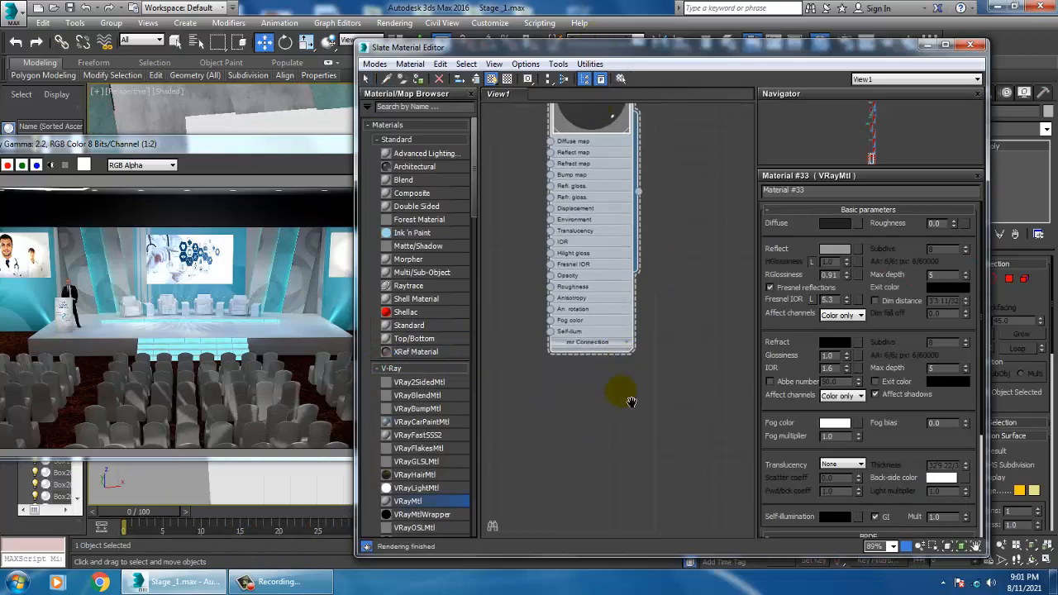
middle_drag(631, 401, 595, 136)
scroll(642, 313, down, 4)
middle_drag(671, 215, 658, 408)
middle_drag(678, 116, 678, 293)
middle_drag(642, 181, 643, 265)
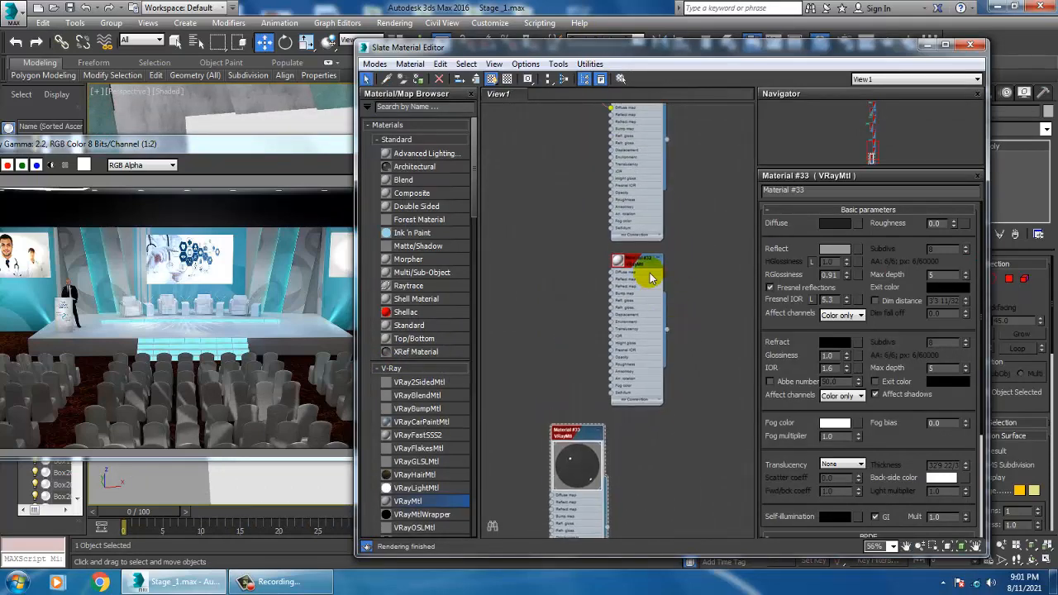
middle_drag(676, 227, 676, 254)
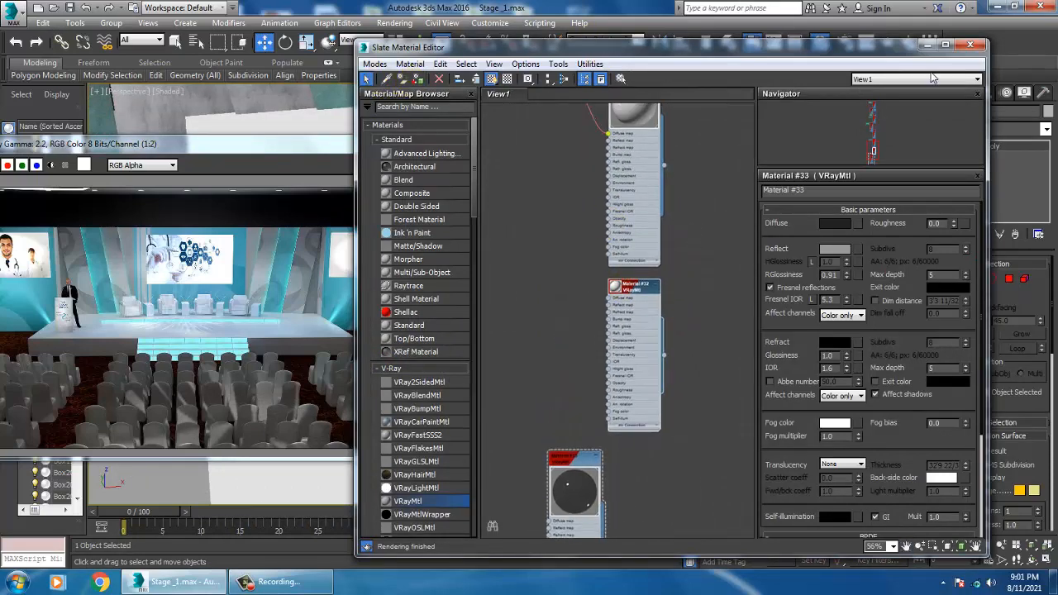
click(928, 44)
Step: Start a Text shape with AutoGrid on and place it on the lectern's front face
click(947, 92)
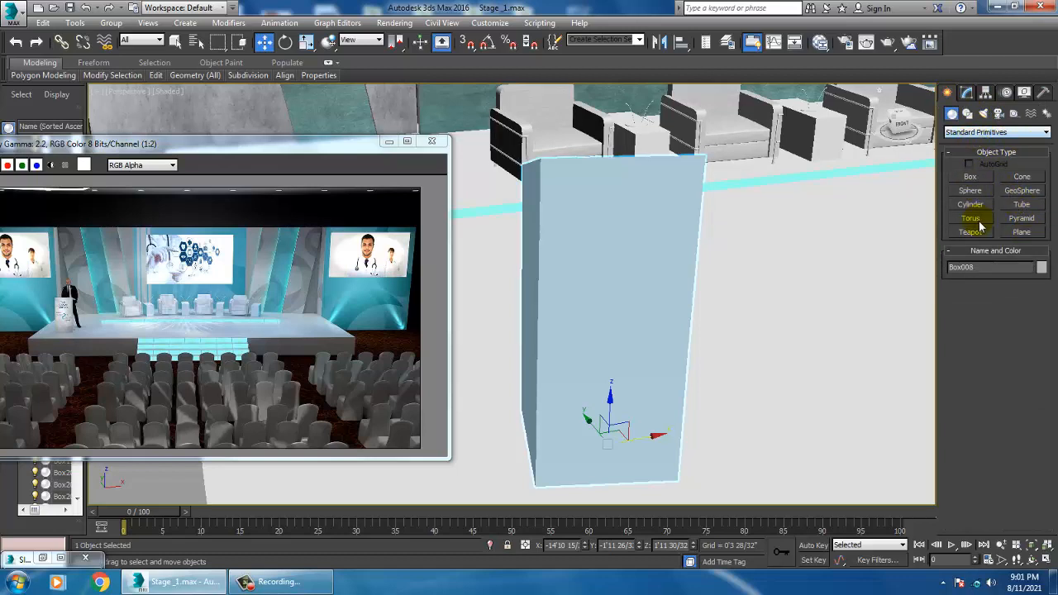
click(968, 114)
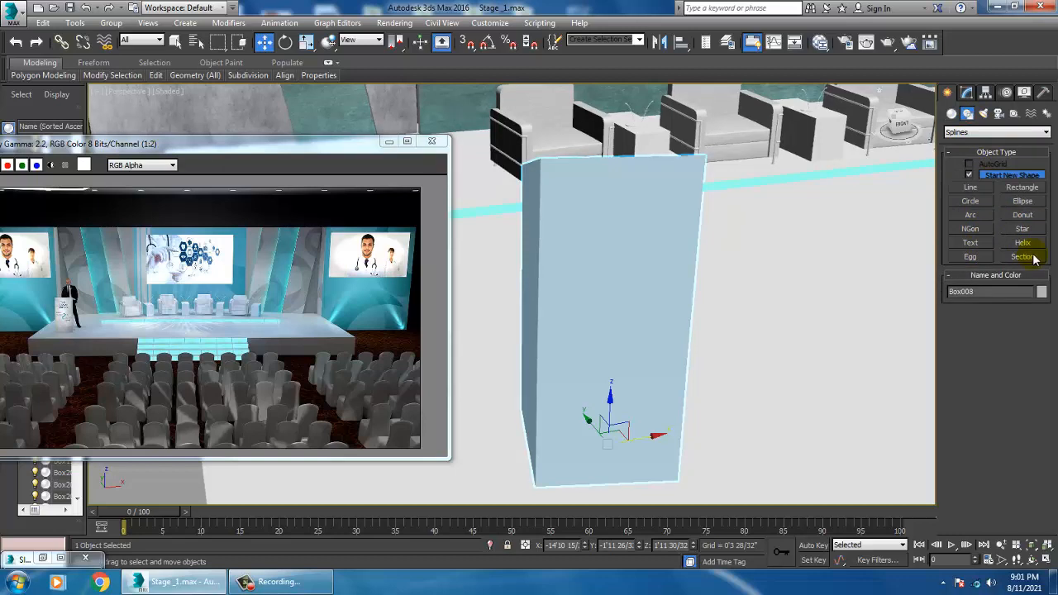
click(971, 242)
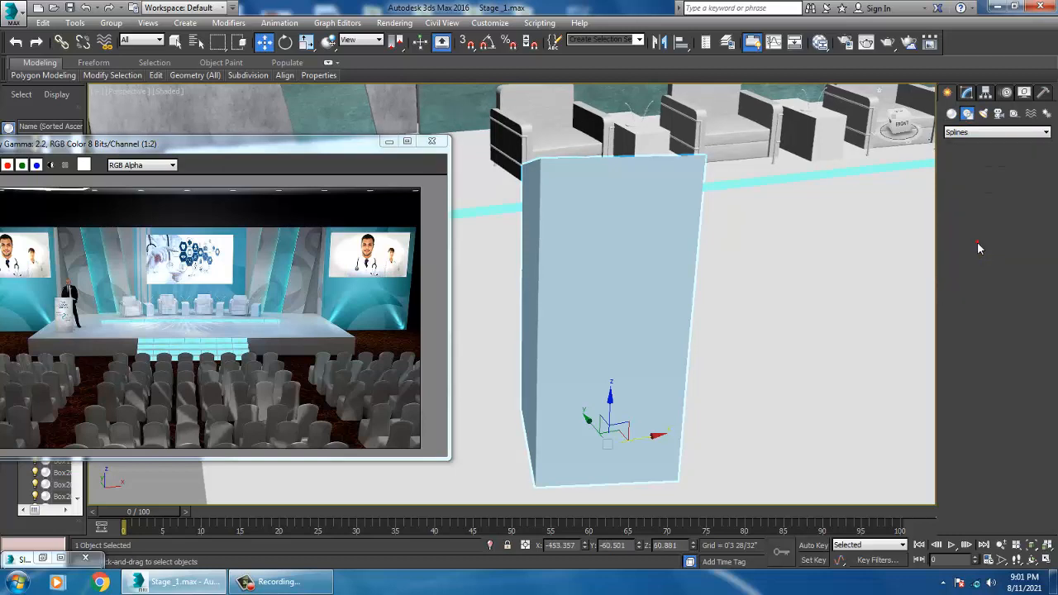
click(969, 164)
click(585, 265)
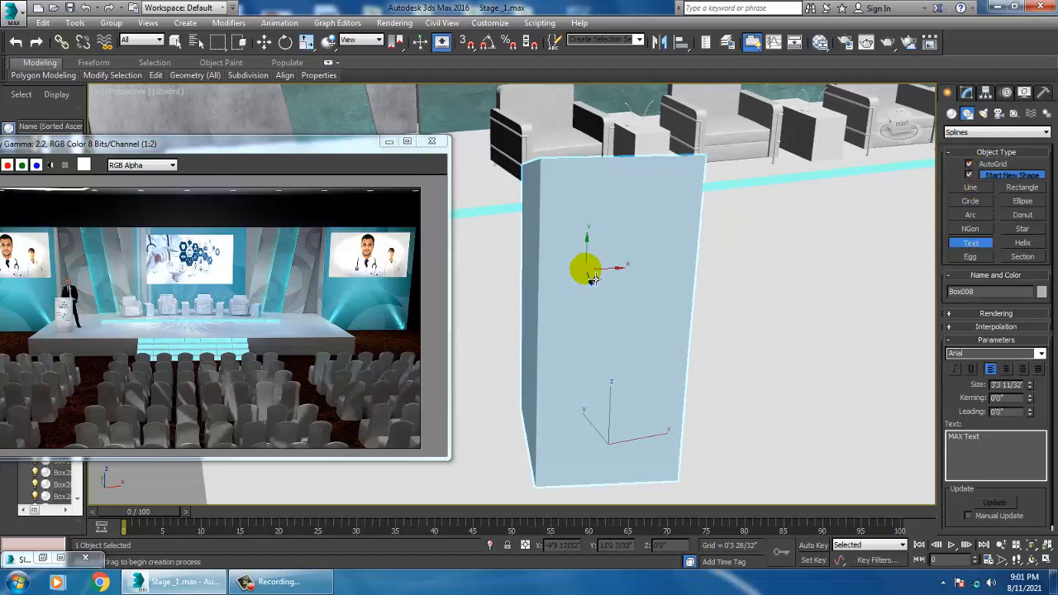
alt+middle_drag(633, 286, 739, 338)
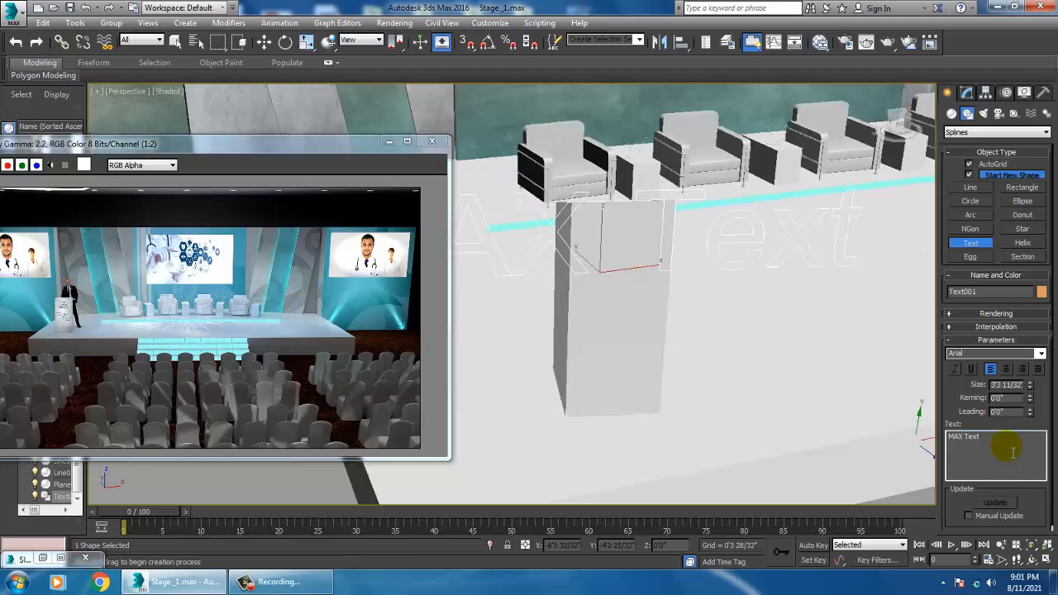
Step: Enter the text as "Kayo" and "Tutorials" on two lines
text(Kayo)
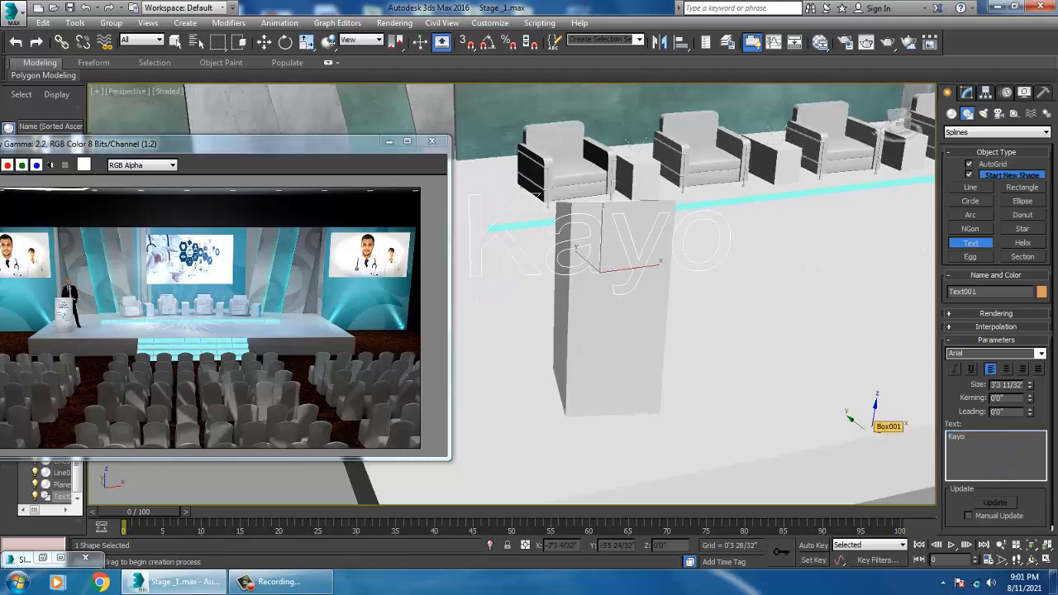
key(Return)
text(T)
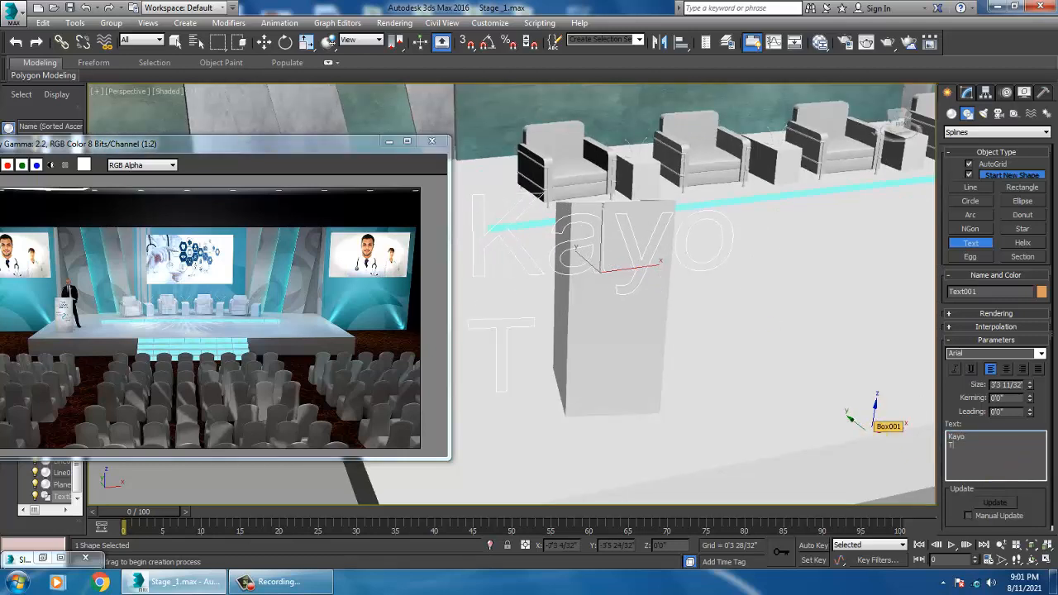
text(utorials)
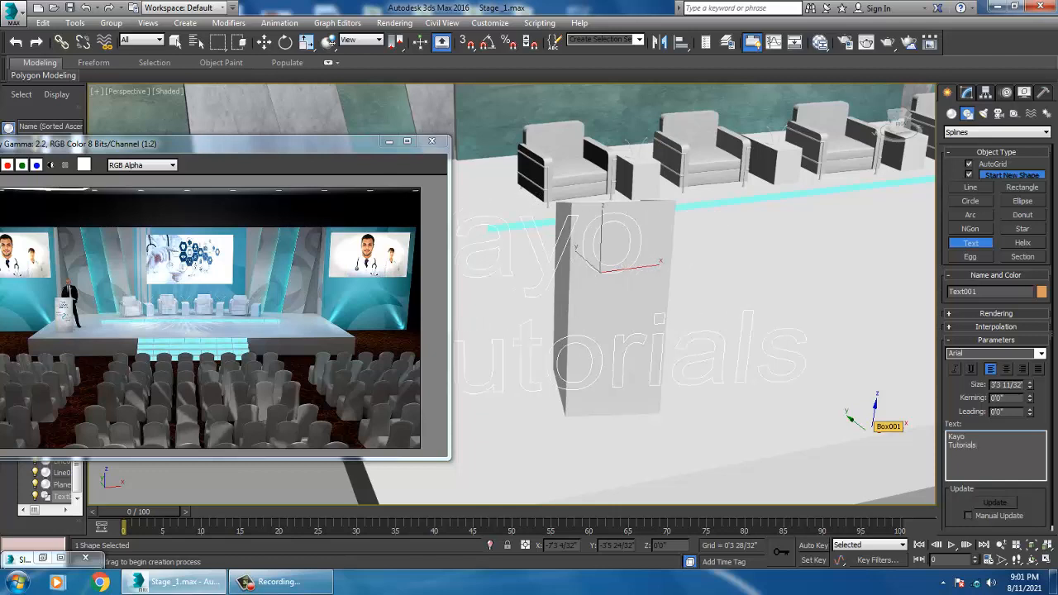
Step: Center-align the text and set size 0'8 8/32", kerning -0'0 1/32" and leading -0'1 5/32"
click(1006, 369)
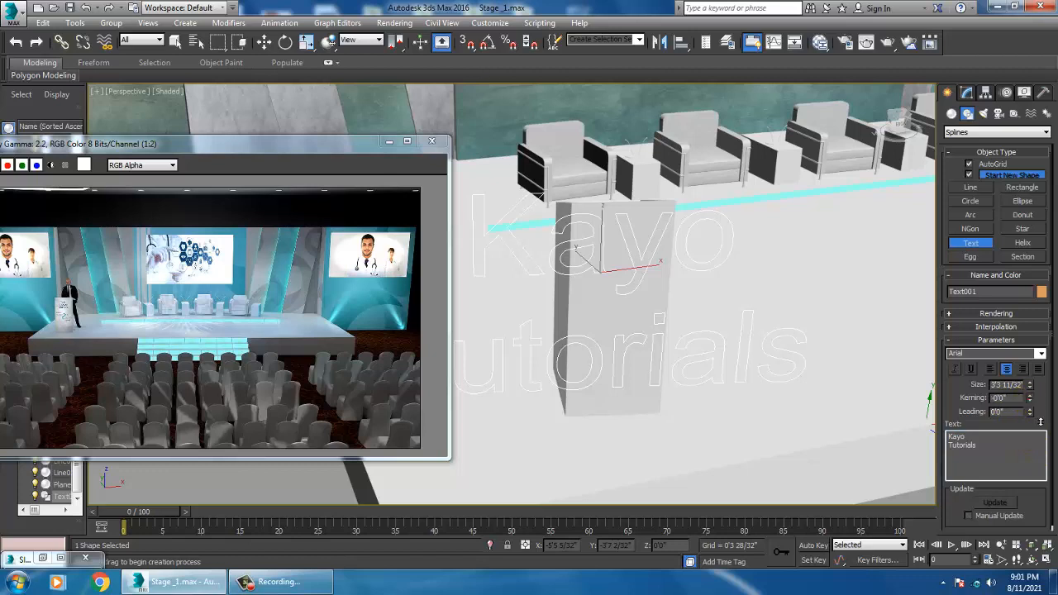
drag(1035, 433, 1030, 406)
click(984, 315)
drag(978, 429, 974, 220)
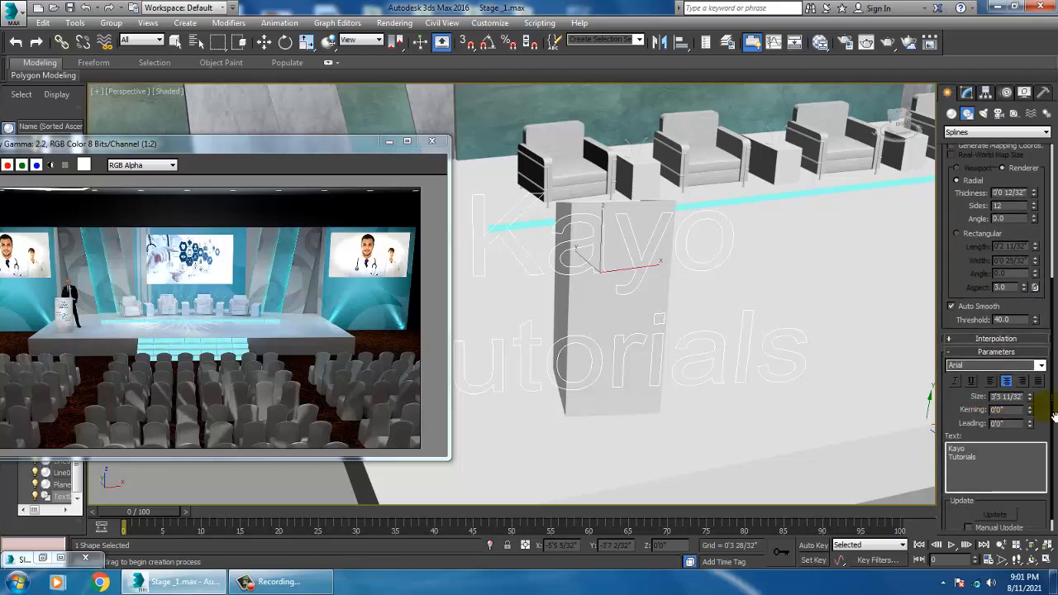
drag(1029, 397, 1047, 457)
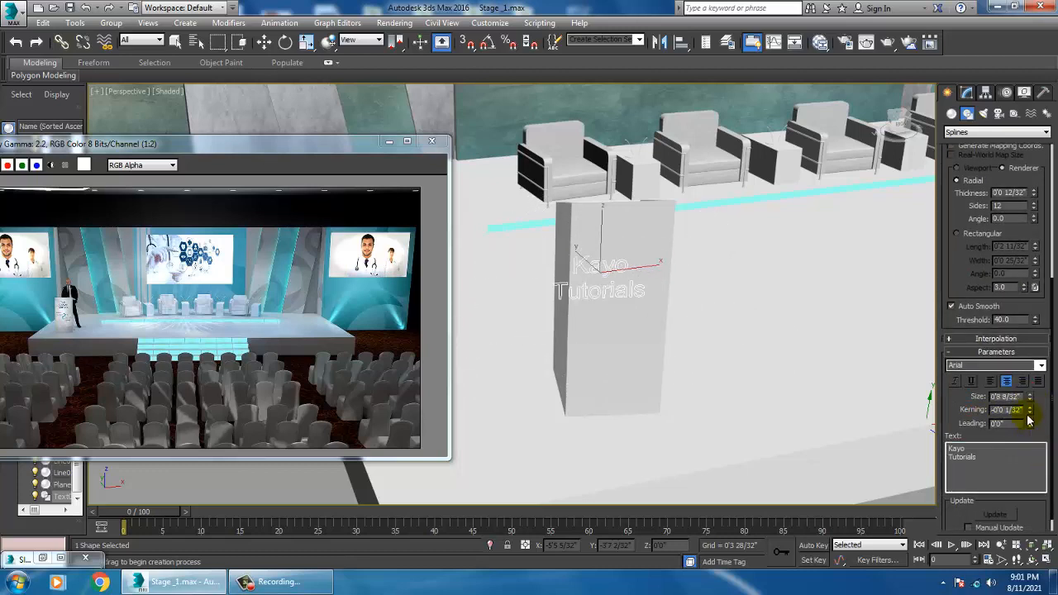
drag(1029, 409, 1031, 430)
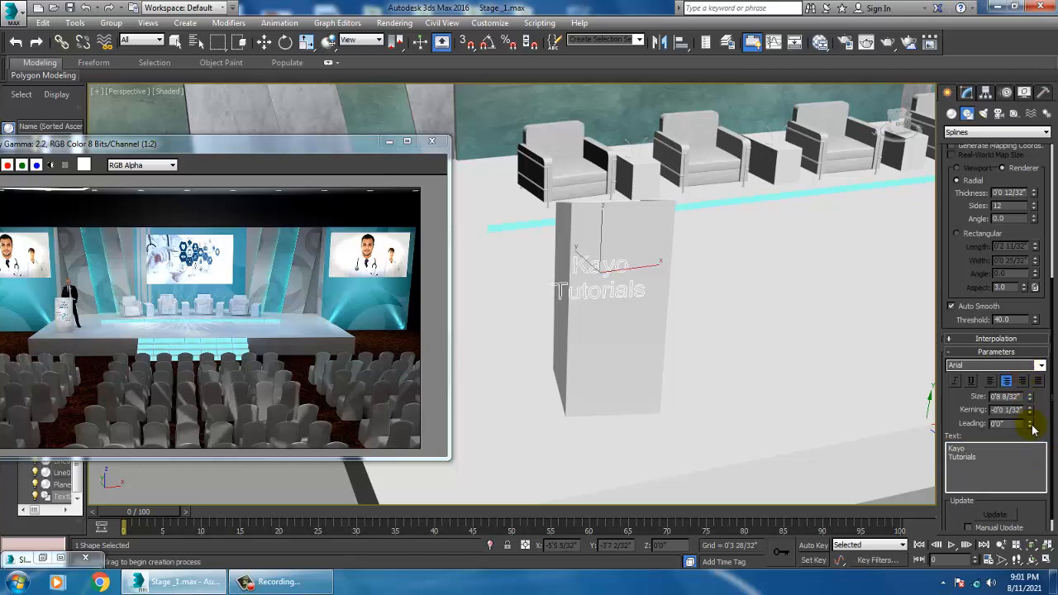
drag(1030, 356, 1030, 339)
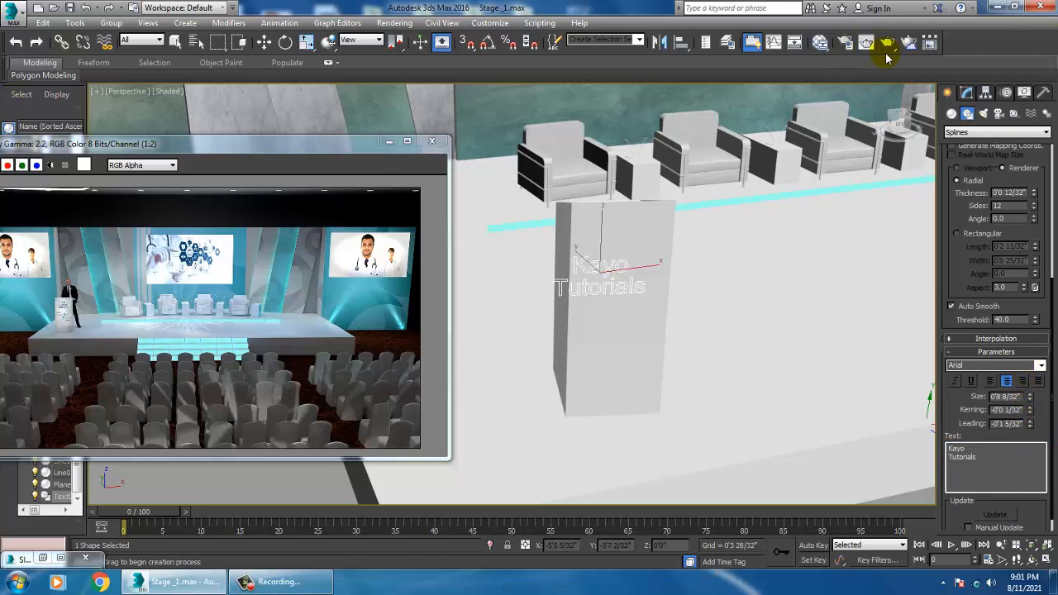
click(966, 92)
click(1003, 130)
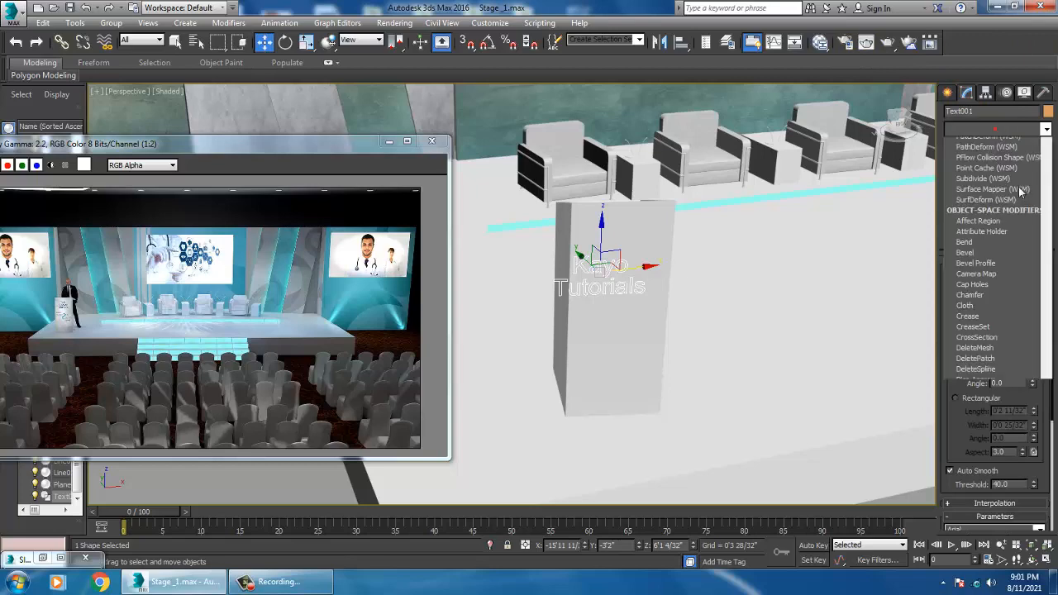
text(ex)
click(1023, 196)
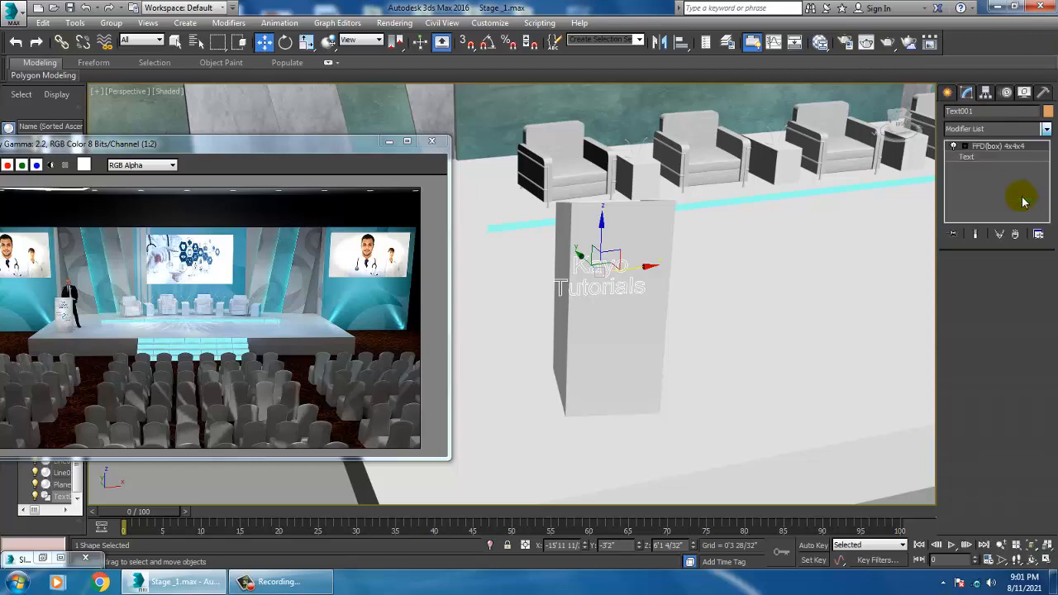
alt+middle_drag(649, 267, 781, 302)
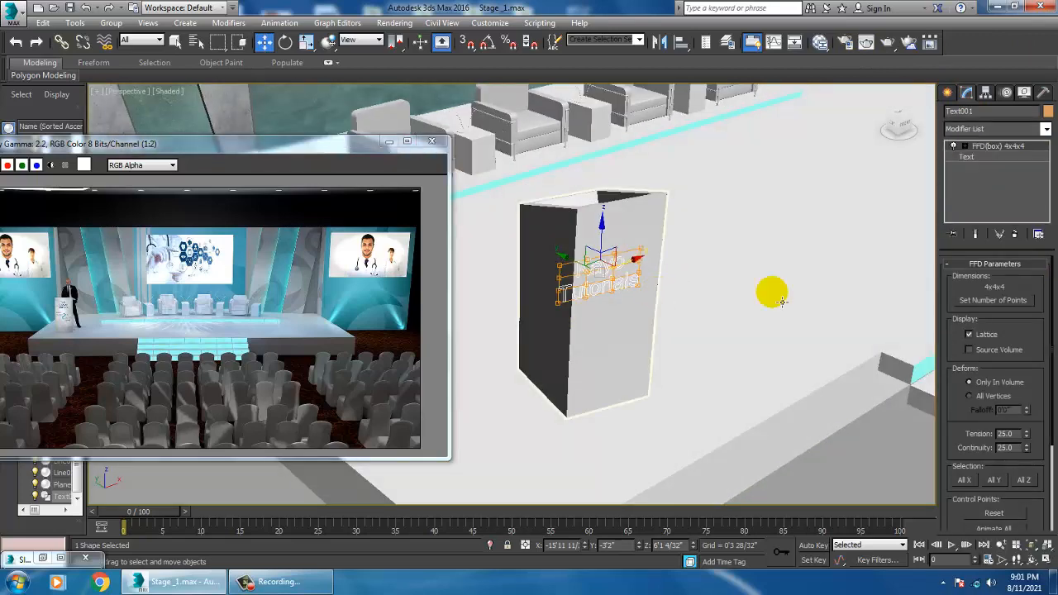
click(1016, 236)
Step: Apply an Extrude modifier to the text with an amount of 0'0 18/32"
click(986, 128)
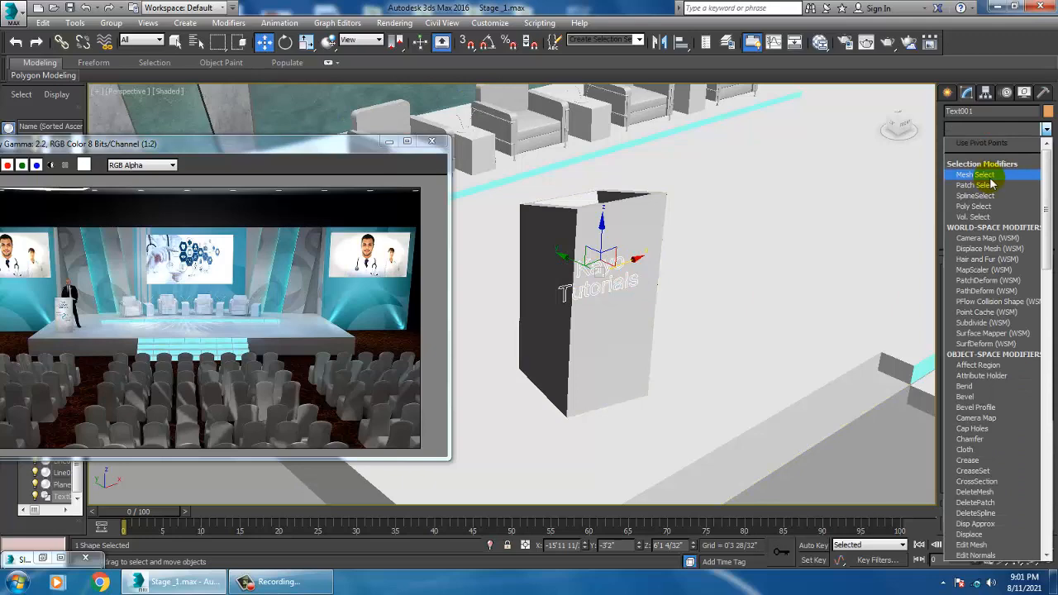
text(ex)
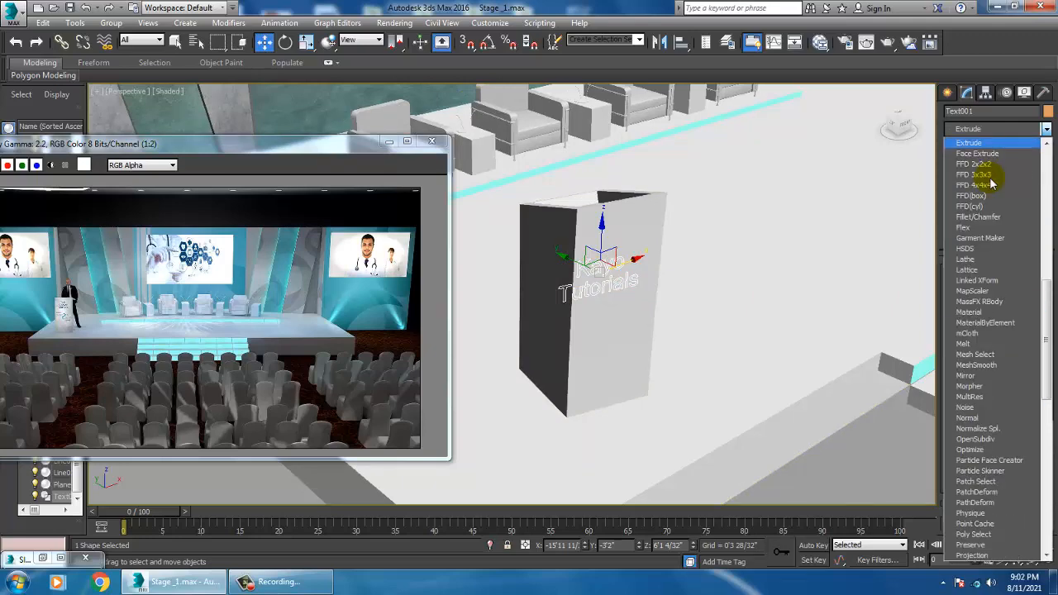
click(983, 143)
scroll(671, 326, up, 8)
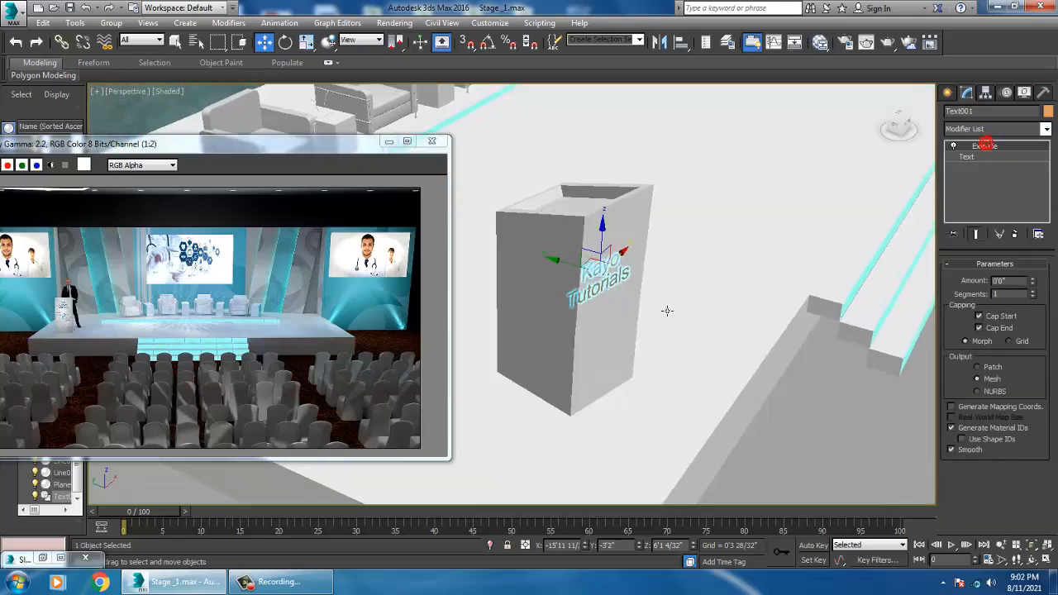
click(1032, 281)
click(1032, 280)
click(1032, 280)
Step: Move the extruded lettering so it sits centered on the lectern's front face
alt+middle_drag(785, 252, 712, 228)
scroll(697, 234, down, 5)
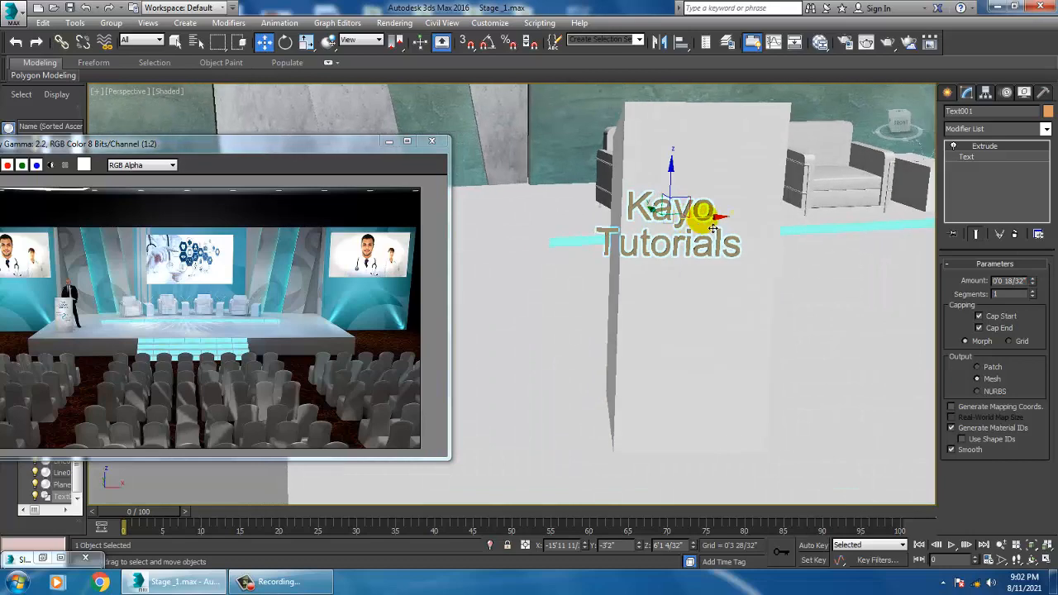
drag(712, 228, 744, 227)
alt+middle_drag(722, 235, 669, 185)
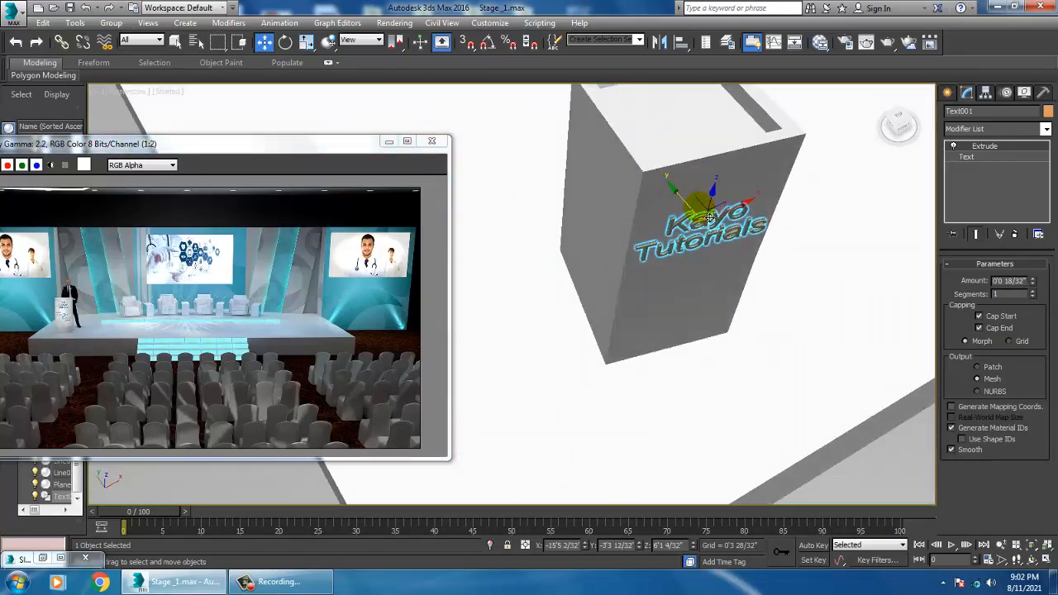
alt+middle_drag(710, 217, 732, 273)
key(alt+w)
click(344, 100)
key(alt+w)
key(z)
scroll(654, 275, down, 5)
key(alt+w)
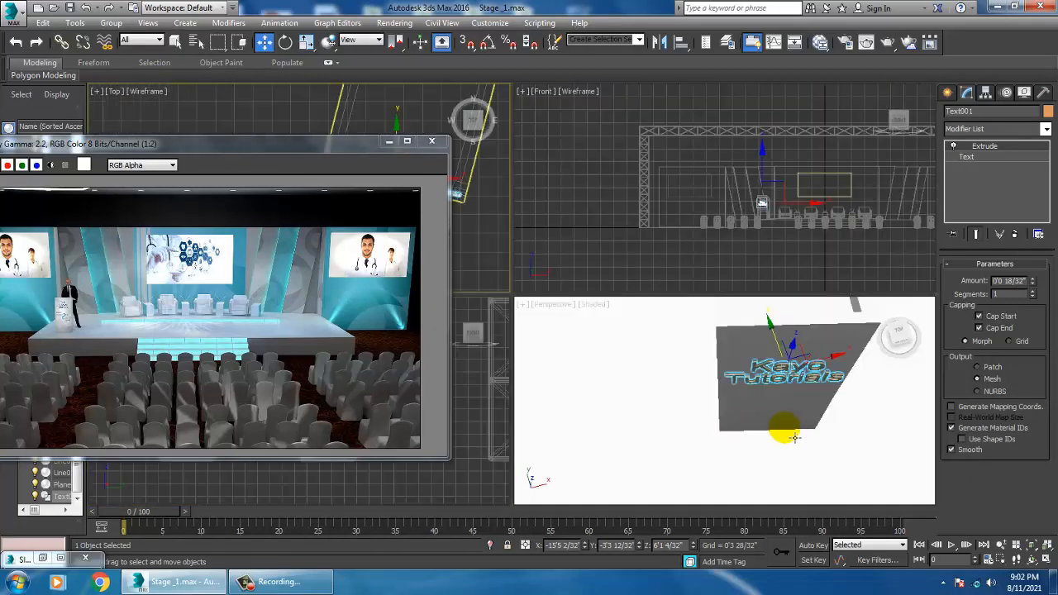
middle_drag(794, 438, 766, 433)
key(alt+w)
alt+middle_drag(694, 286, 691, 260)
middle_drag(592, 252, 633, 276)
alt+middle_drag(702, 300, 643, 287)
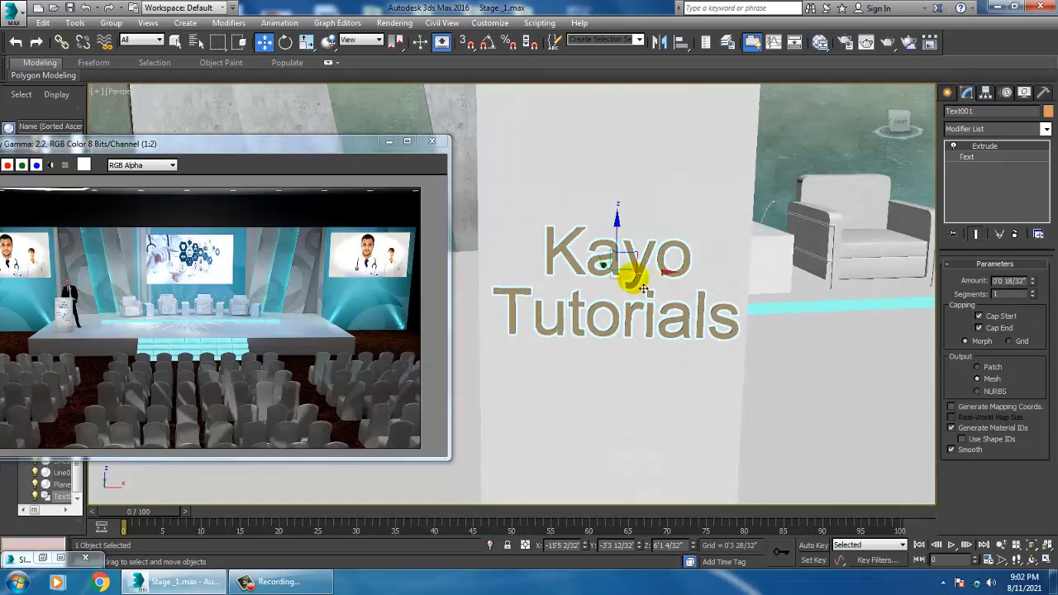
Step: Assign the near-black reflective truss material to the lettering in the Slate Material Editor
key(m)
middle_drag(656, 433, 701, 404)
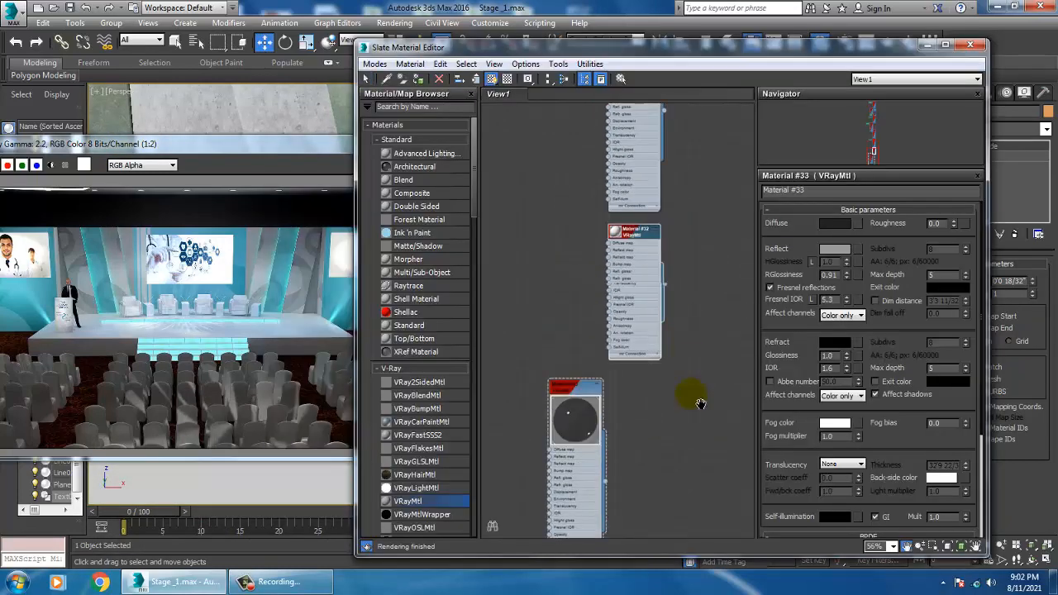
middle_drag(689, 205, 683, 397)
middle_drag(686, 172, 697, 388)
mouse_move(692, 254)
middle_down()
mouse_move(689, 371)
mouse_move(667, 133)
middle_up()
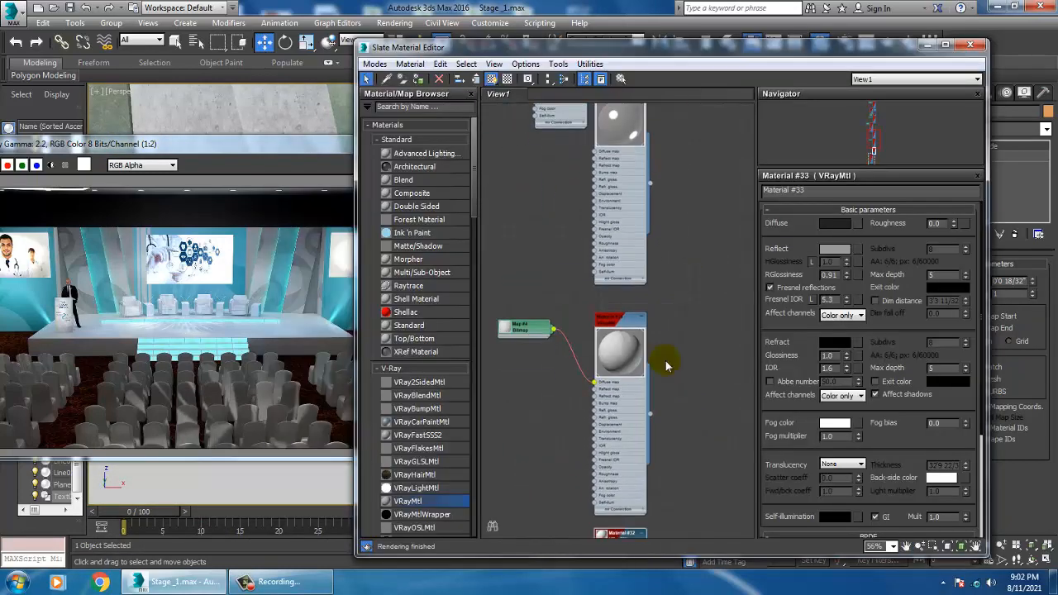
middle_drag(665, 405, 653, 144)
middle_drag(633, 425, 631, 139)
click(555, 161)
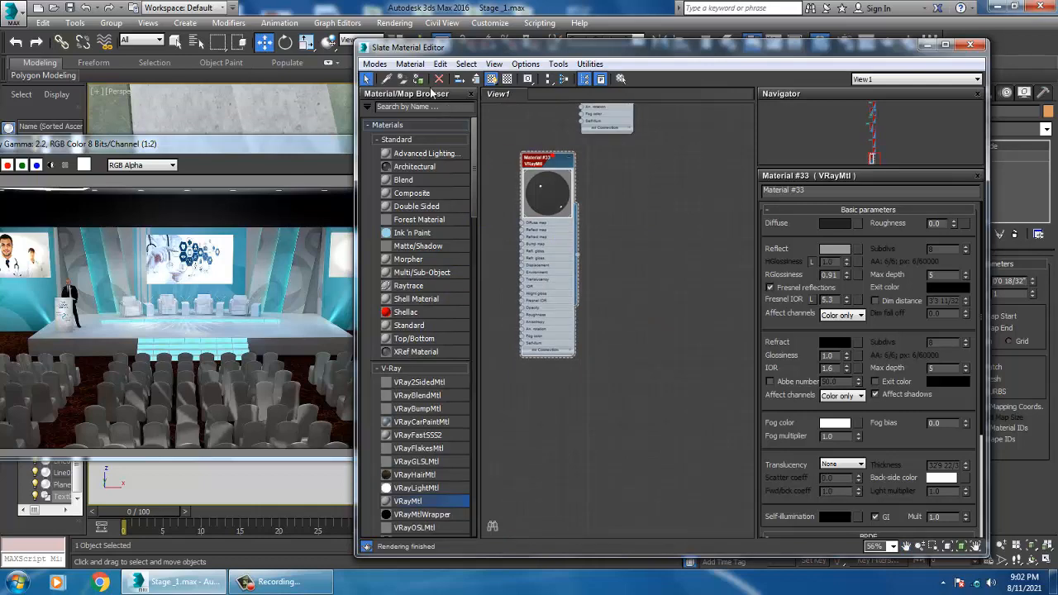
click(928, 45)
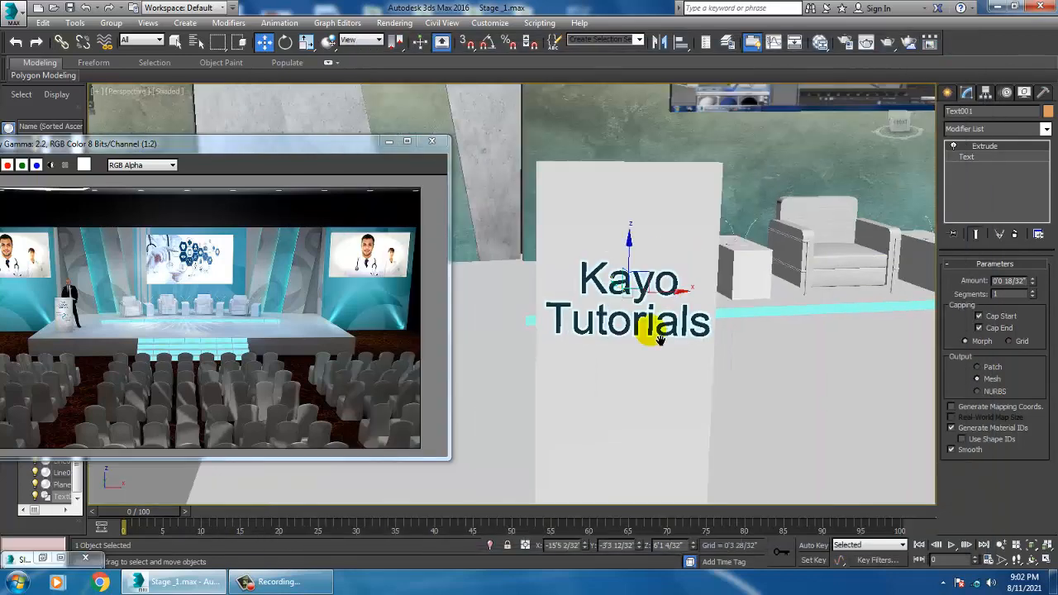
Step: Select the floor plane under the audience chairs and create a new VRayMtl for it
scroll(650, 330, down, 10)
click(667, 171)
middle_drag(667, 171, 632, 10)
alt+middle_drag(649, 243, 637, 226)
click(708, 404)
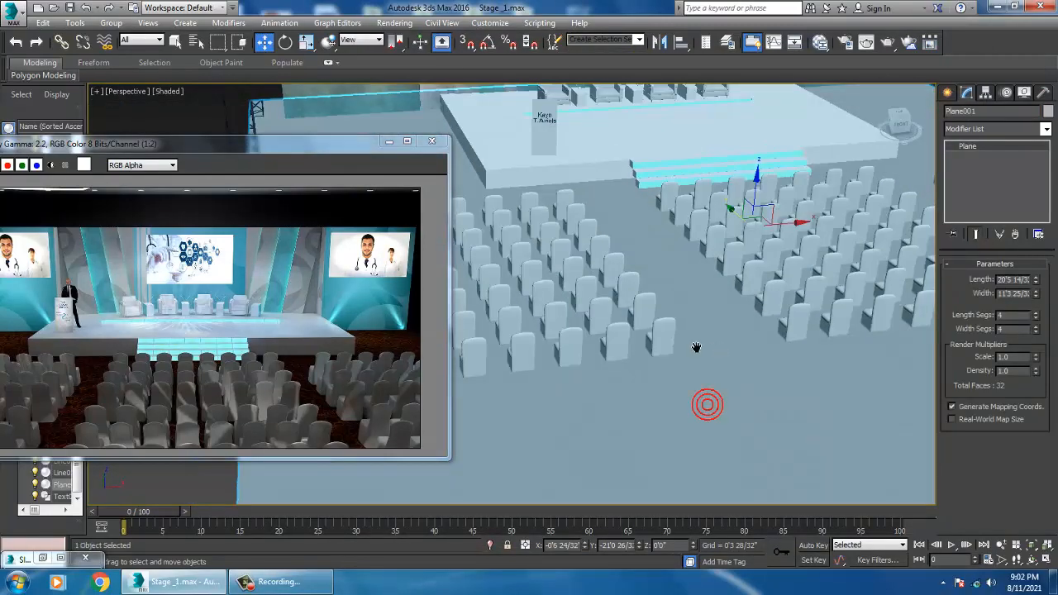
alt+middle_drag(703, 405, 653, 326)
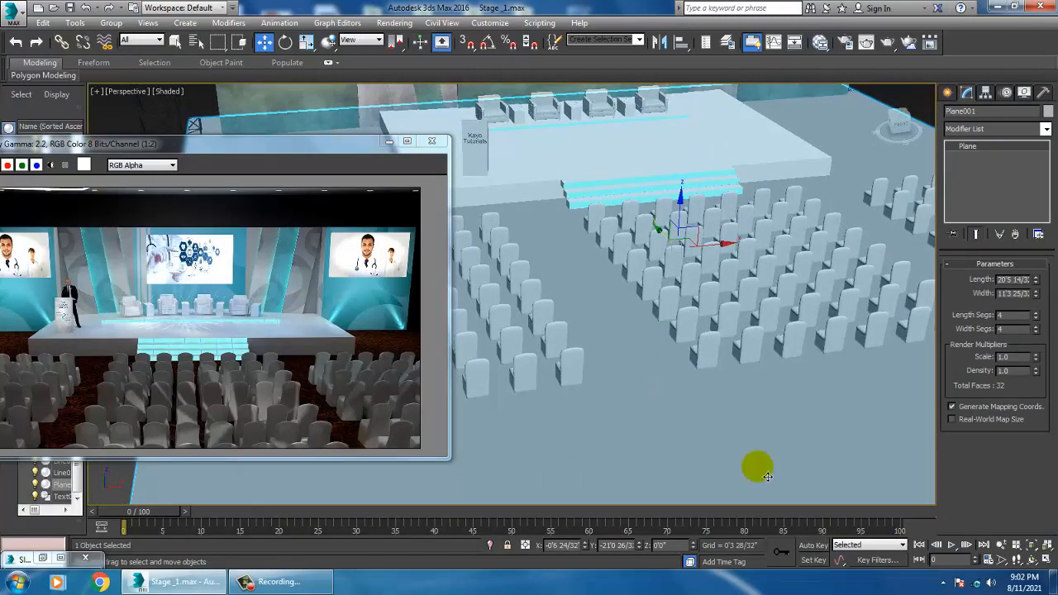
key(m)
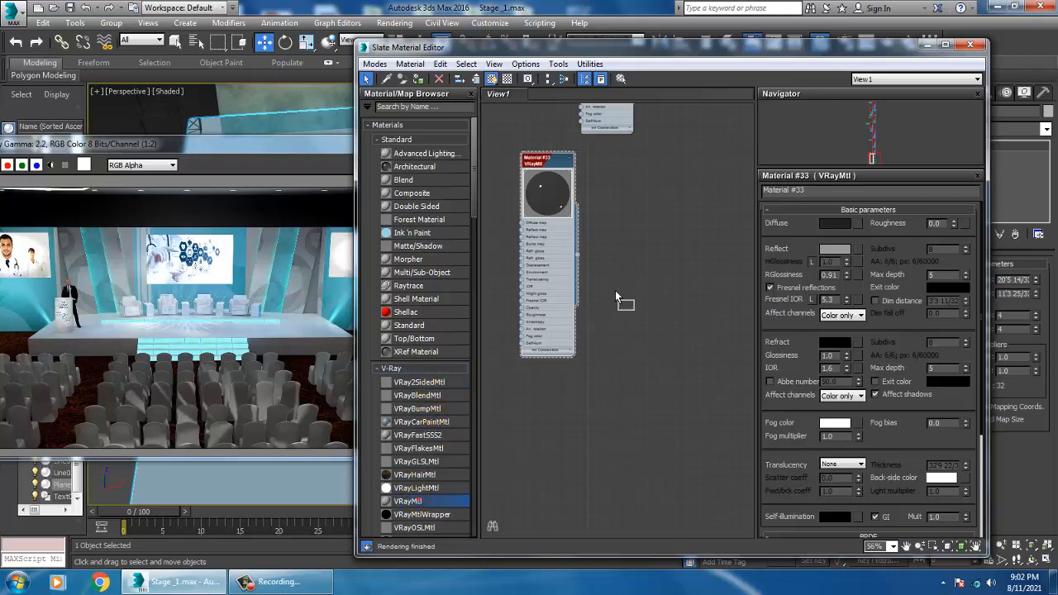
drag(615, 290, 636, 178)
Step: Open a bitmap for the floor material's Diffuse map and browse to the New inttt folder on drive D
click(858, 223)
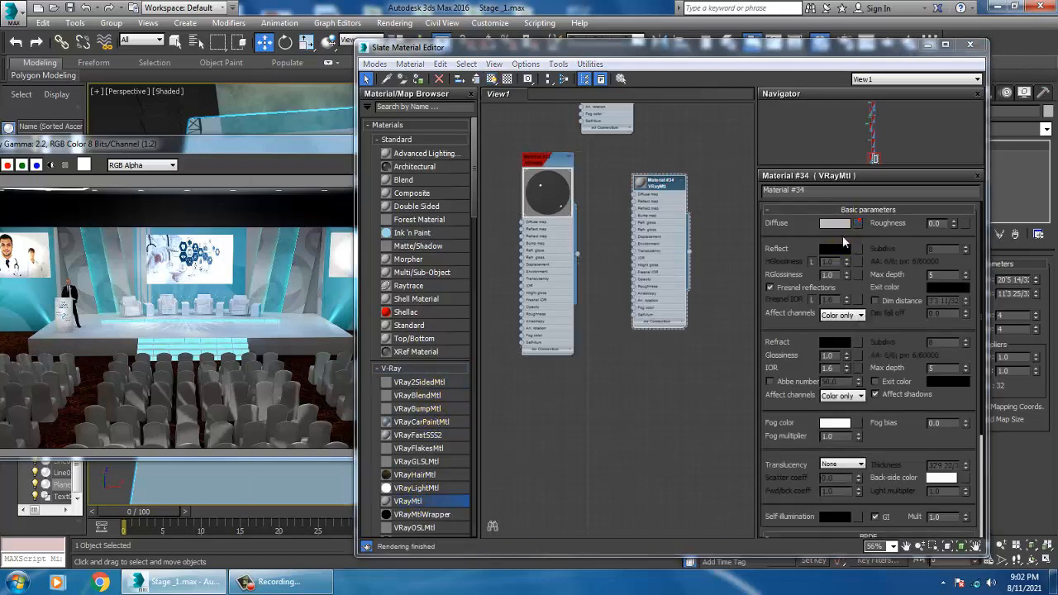
double_click(305, 170)
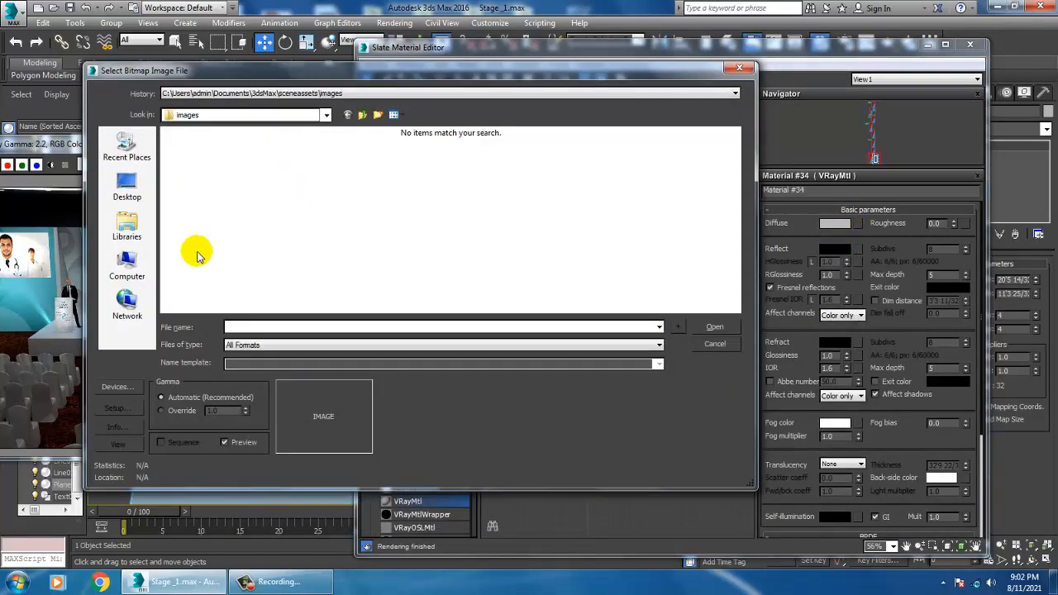
click(127, 266)
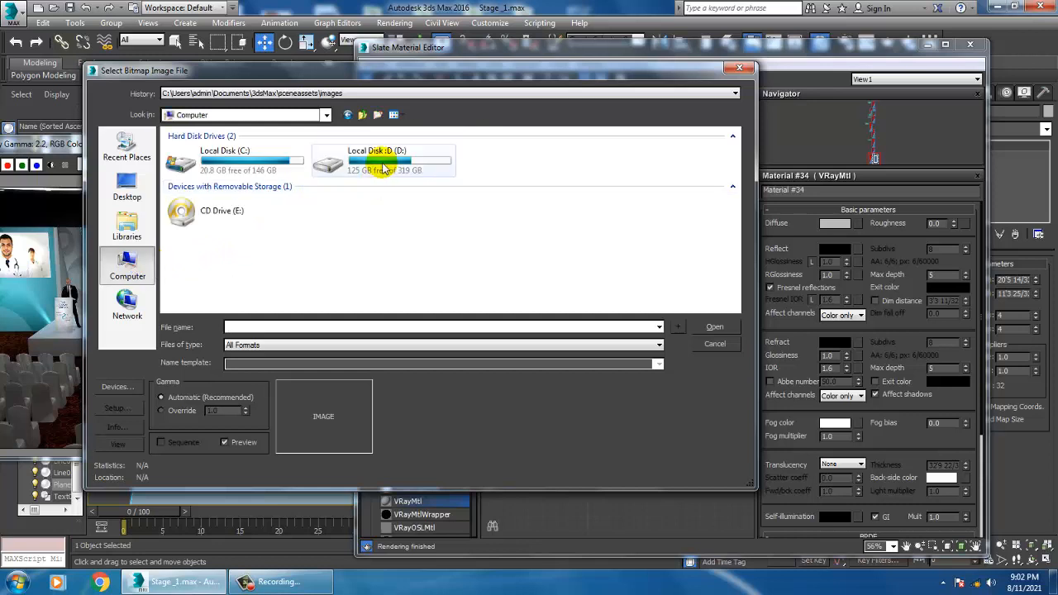
double_click(382, 168)
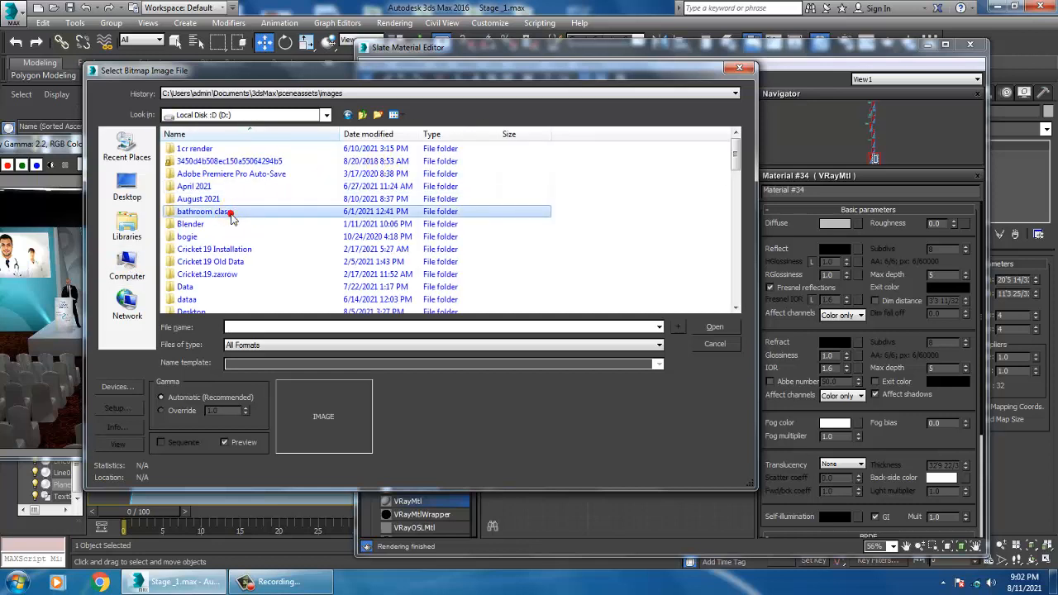
scroll(231, 215, down, 8)
scroll(288, 194, down, 5)
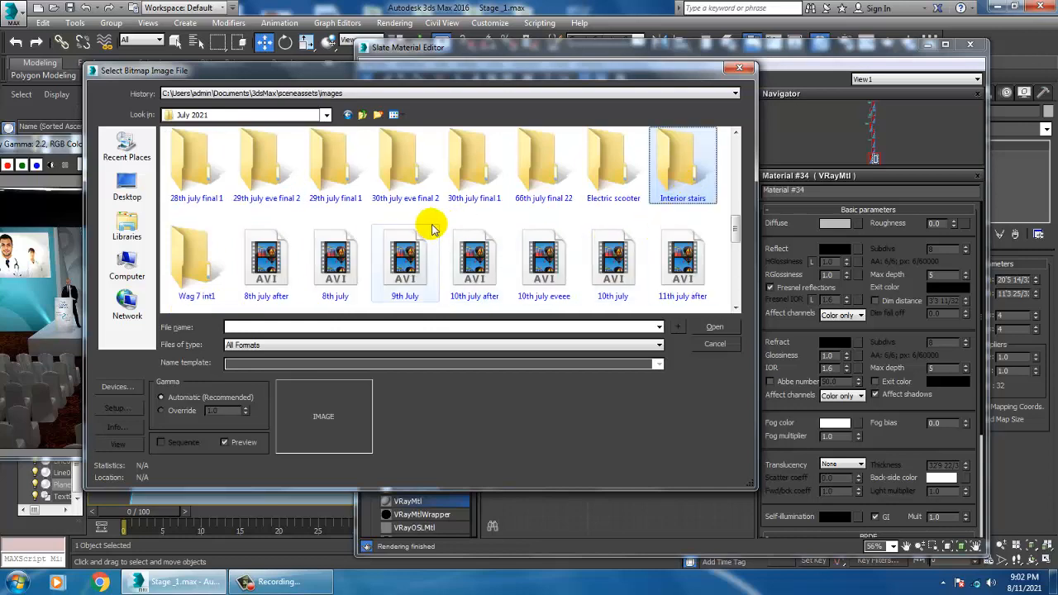
scroll(498, 230, up, 3)
scroll(461, 201, down, 2)
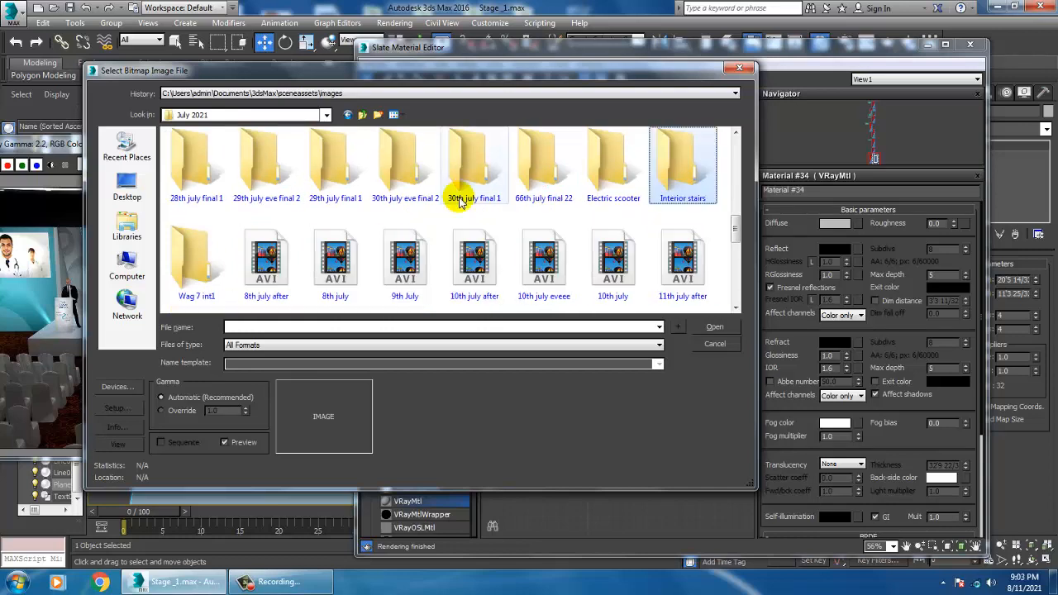
scroll(467, 196, up, 5)
click(368, 117)
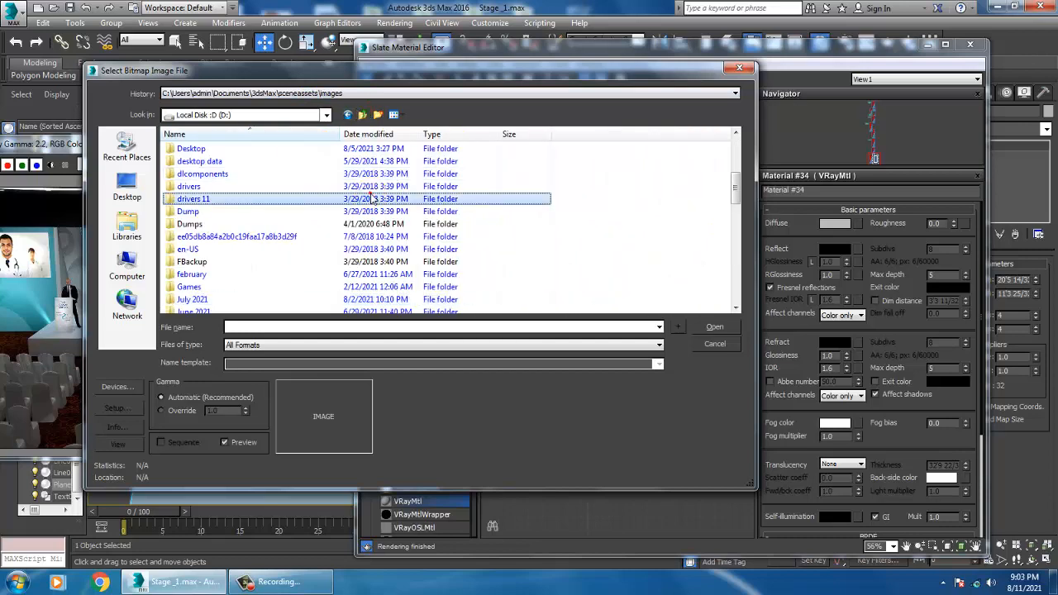
double_click(206, 312)
click(267, 171)
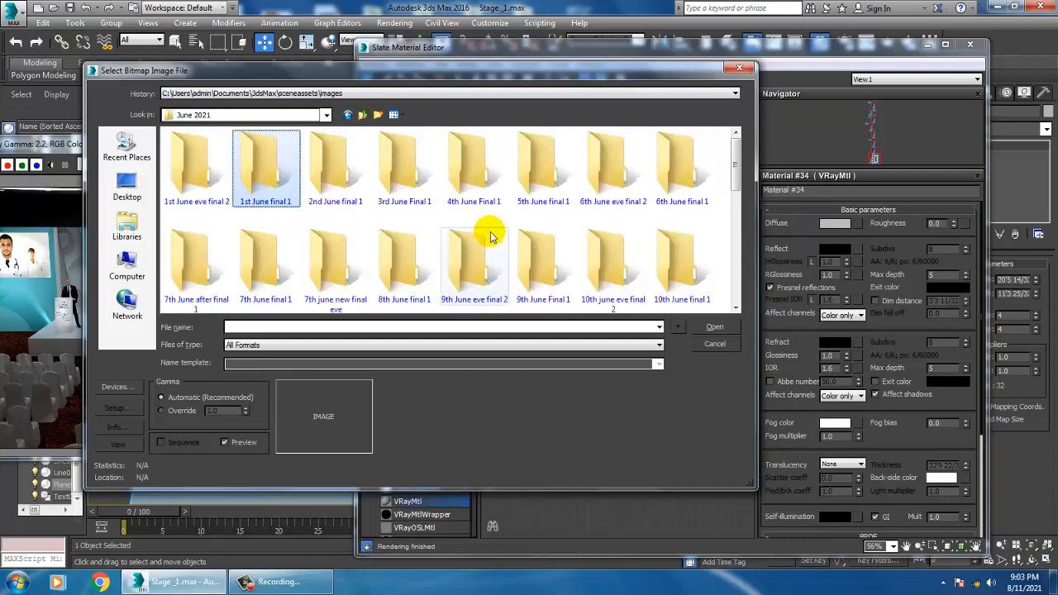
scroll(551, 209, down, 8)
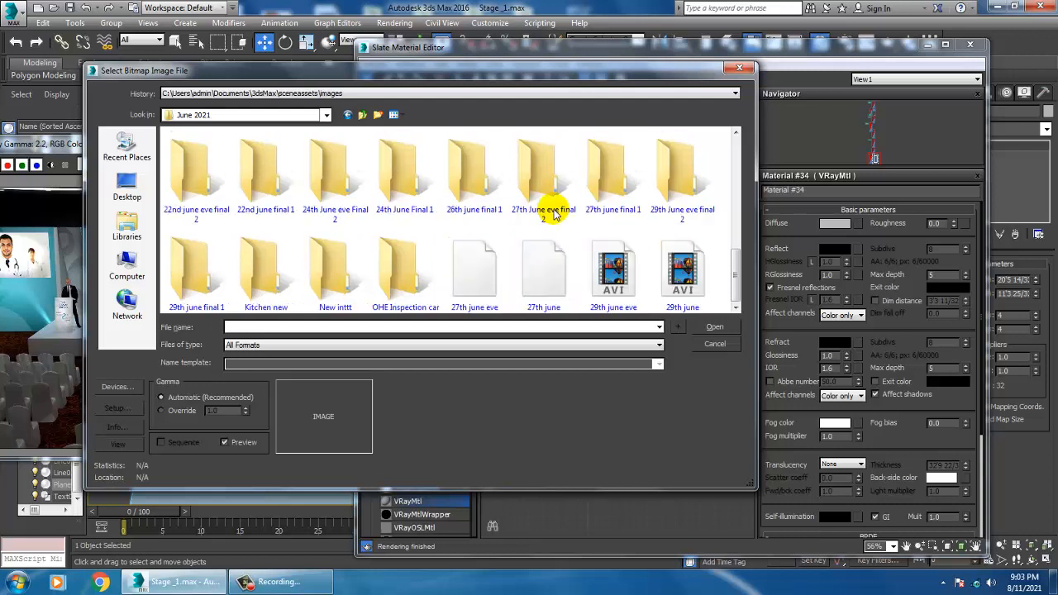
double_click(322, 277)
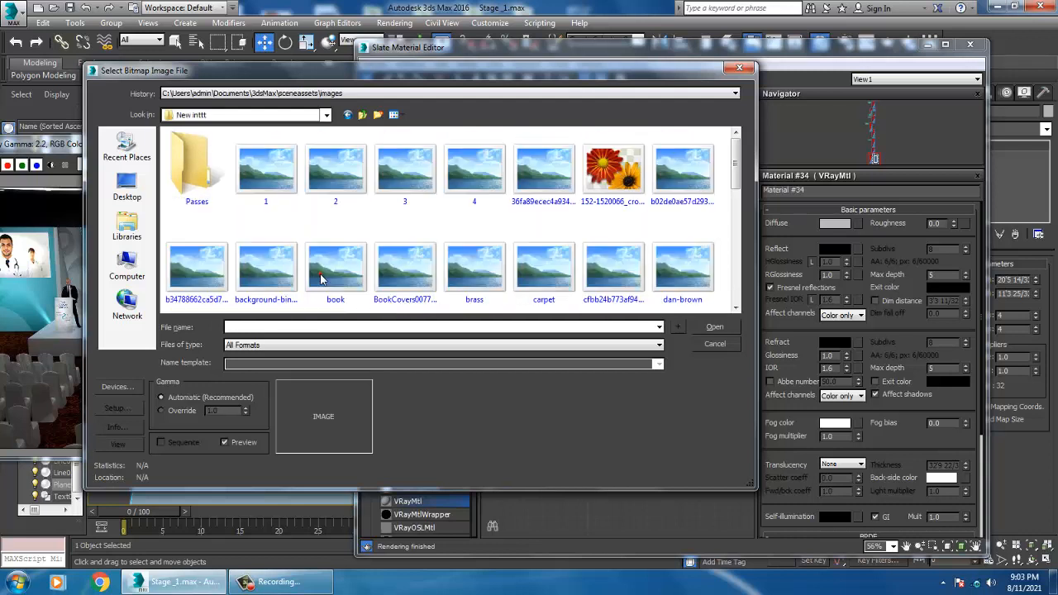
Step: Preview the texture images in the folder to choose one for the floor
scroll(484, 237, down, 10)
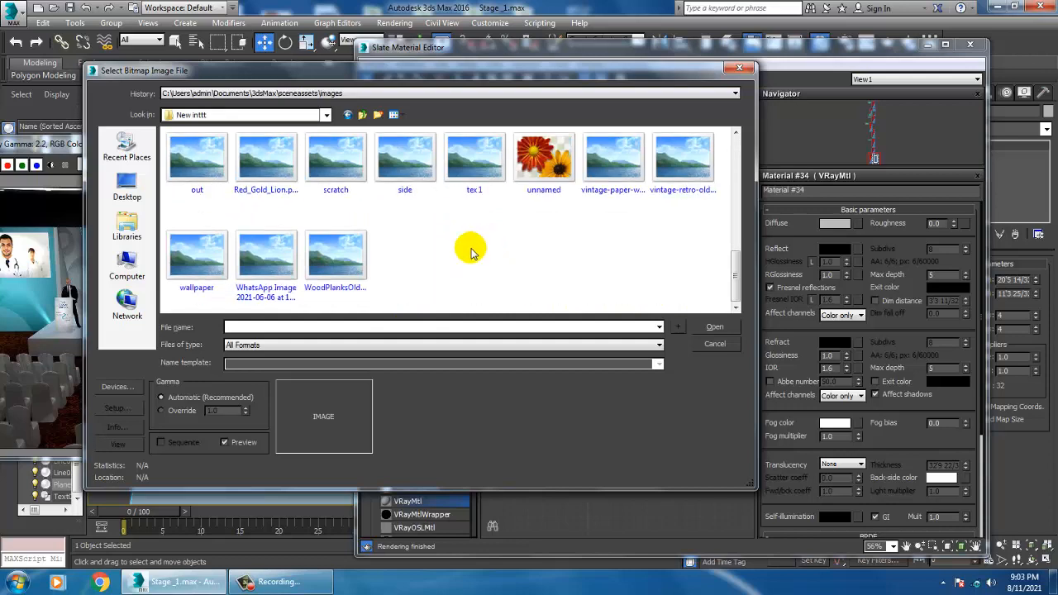
scroll(471, 252, up, 10)
click(276, 166)
right_click(276, 155)
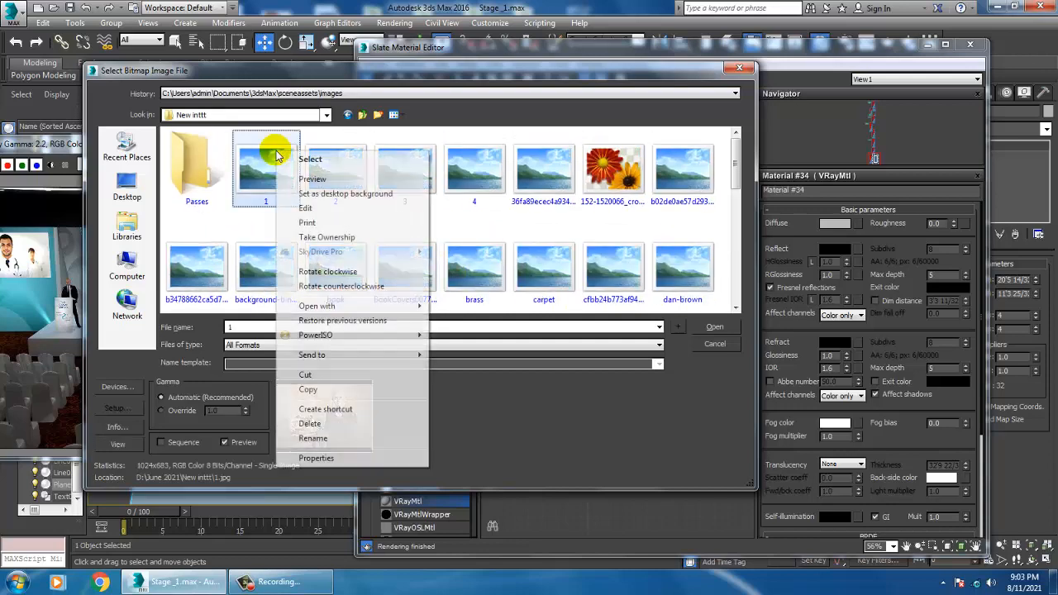
click(313, 179)
key(Right)
key(Right)
key(Right)
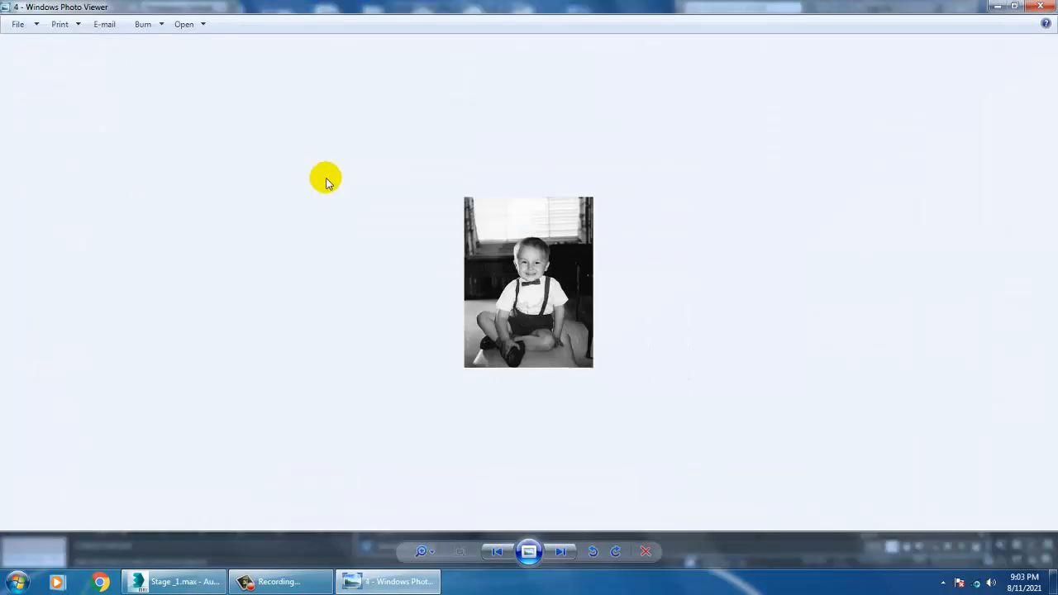
key(Right)
key(Right)
key(Right)
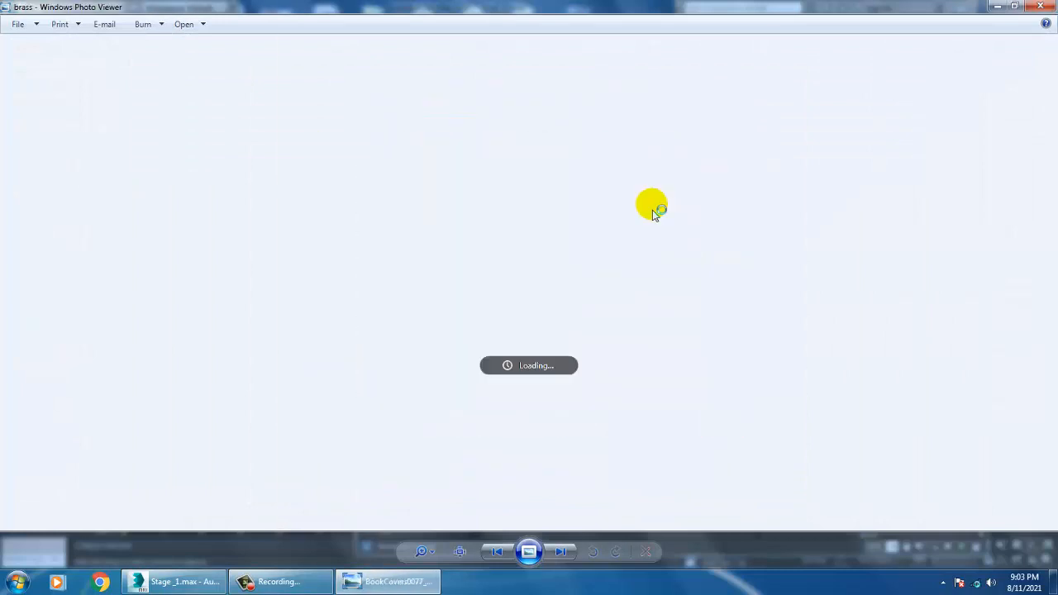
key(Right)
key(Right)
key(Left)
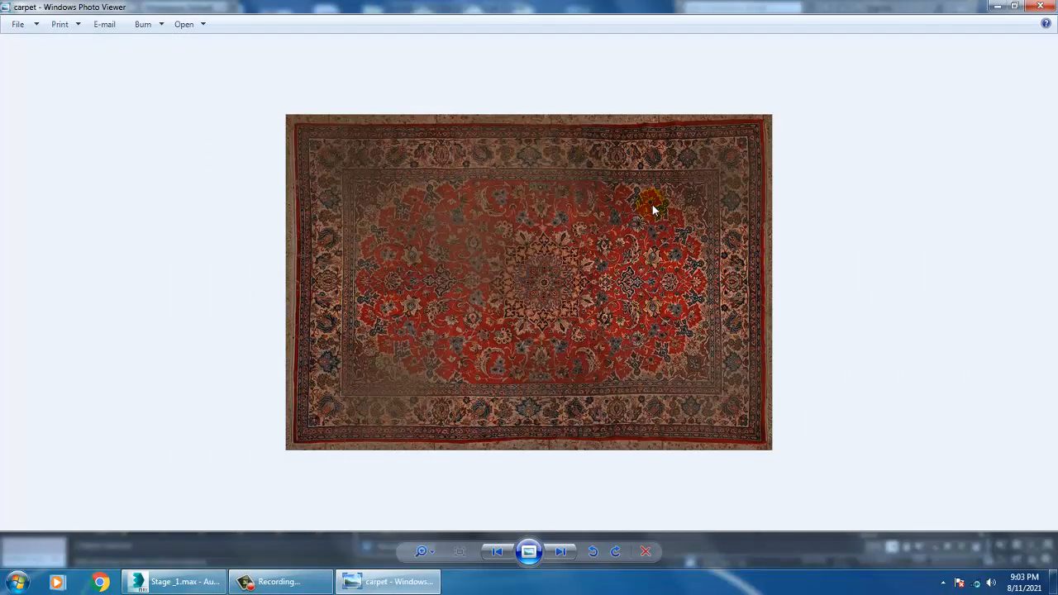
key(Escape)
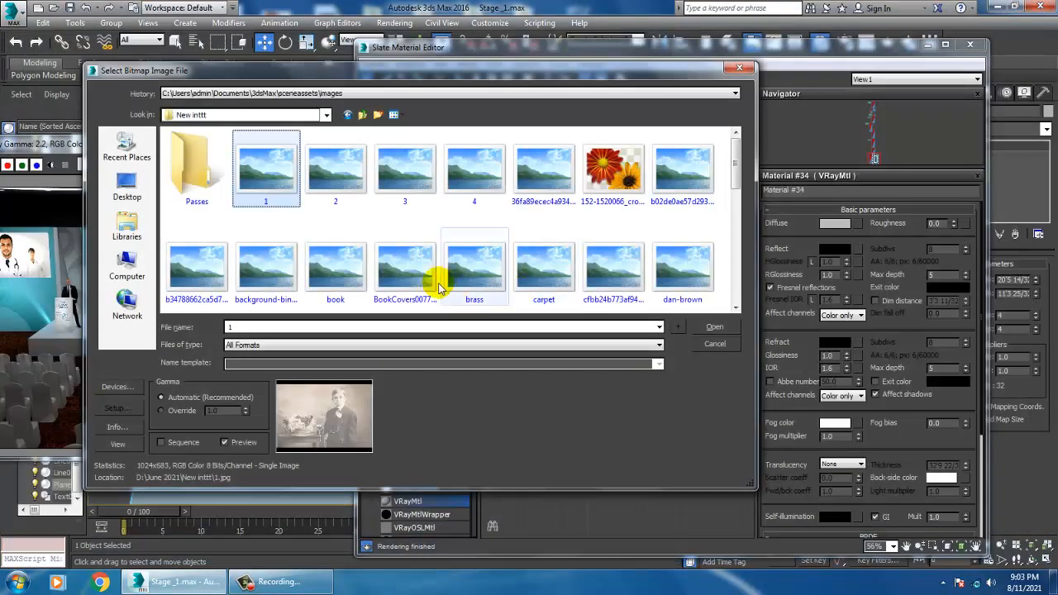
Step: Load carpet.jpg as the floor material's Diffuse bitmap
click(413, 273)
click(523, 271)
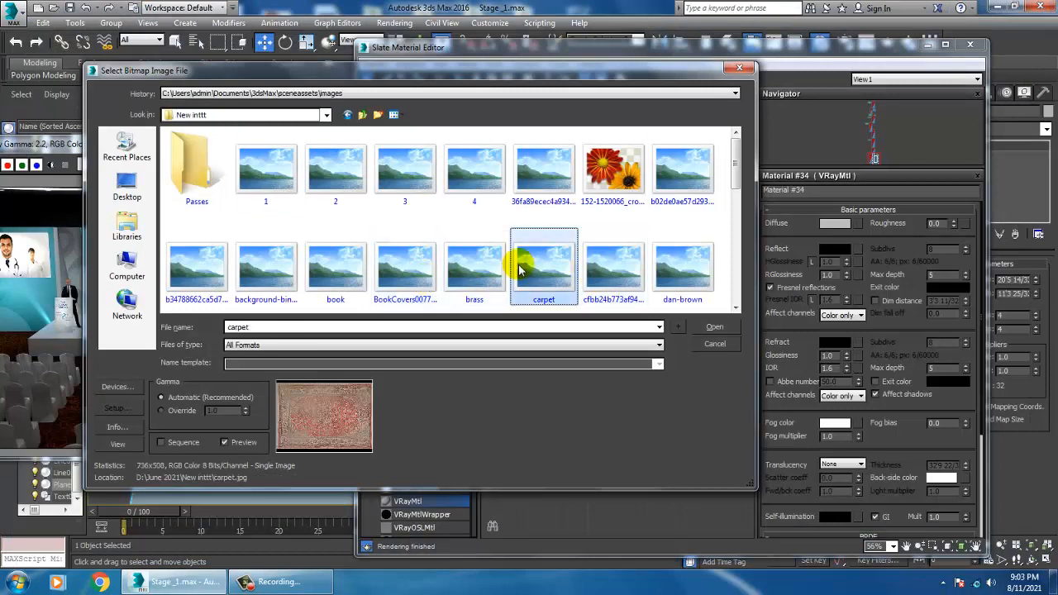
double_click(521, 271)
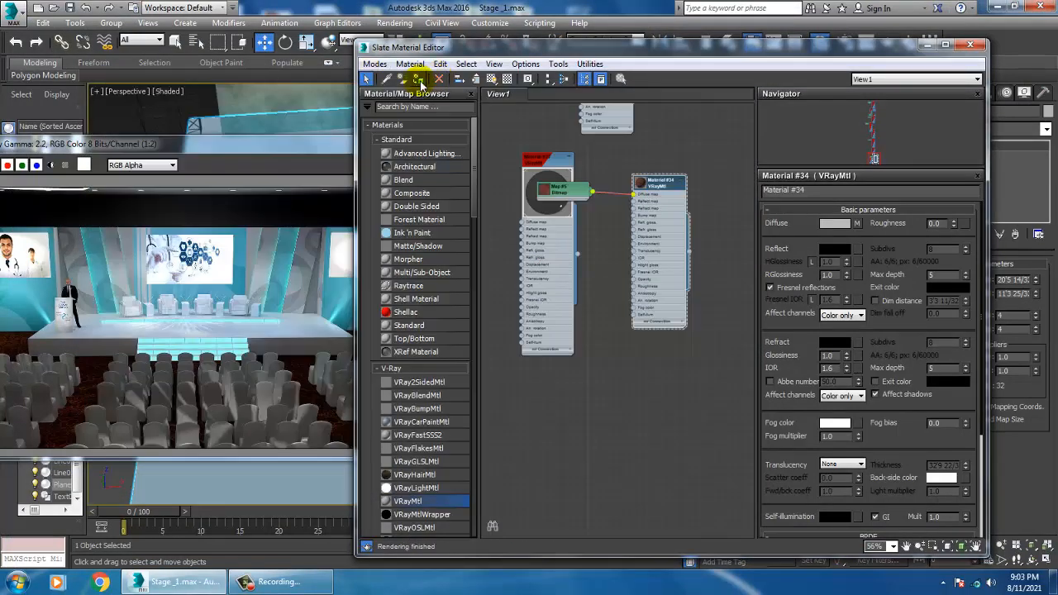
Step: Display the carpet map on the floor plane in the viewport
click(970, 44)
click(720, 328)
click(607, 411)
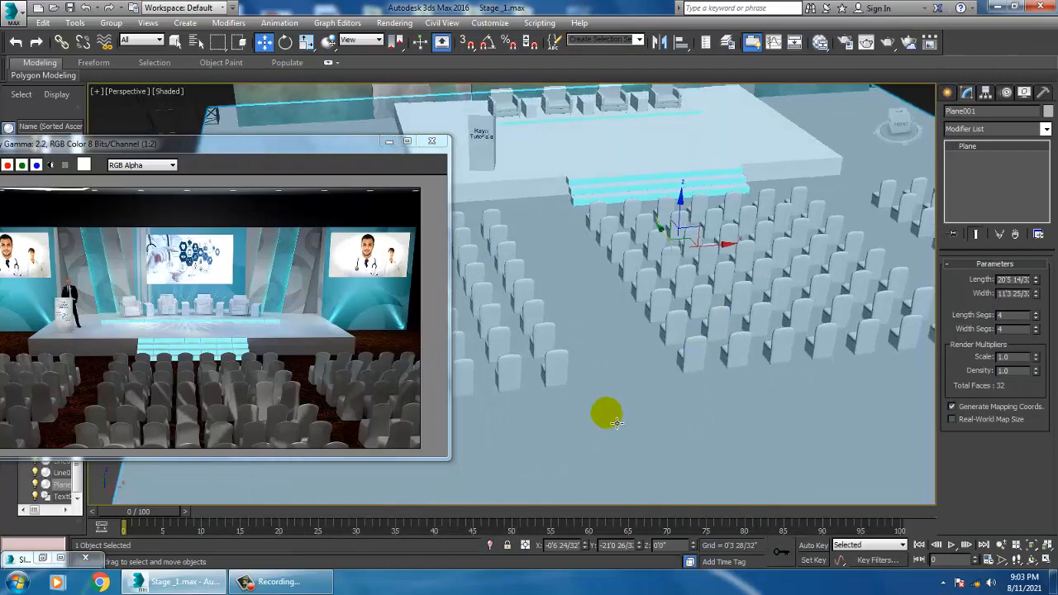
key(m)
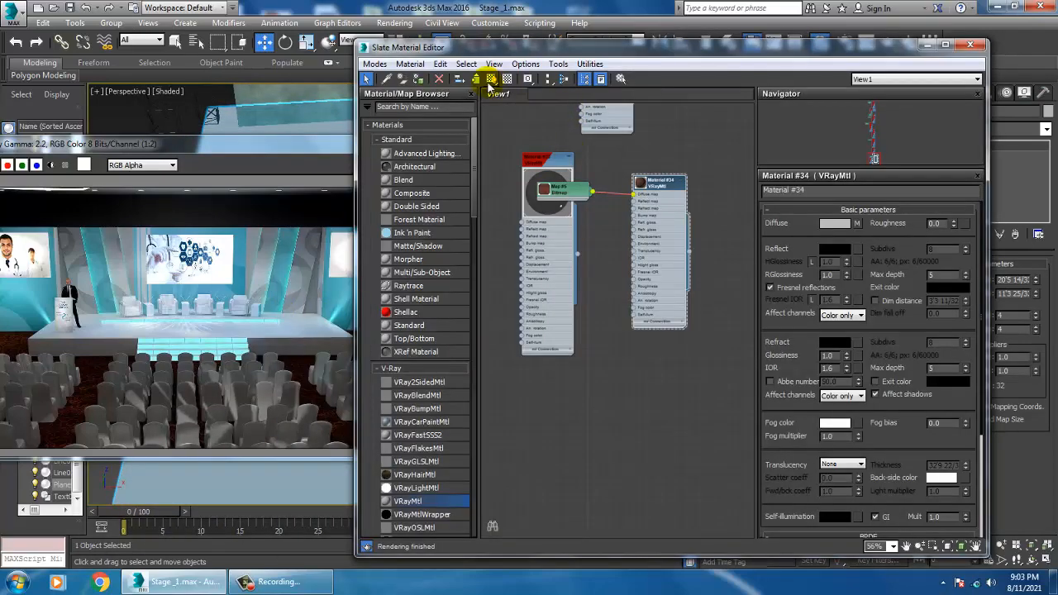
click(490, 80)
click(930, 47)
mouse_move(721, 405)
alt+middle_down()
mouse_move(701, 389)
mouse_move(680, 418)
mouse_move(713, 408)
alt+middle_up()
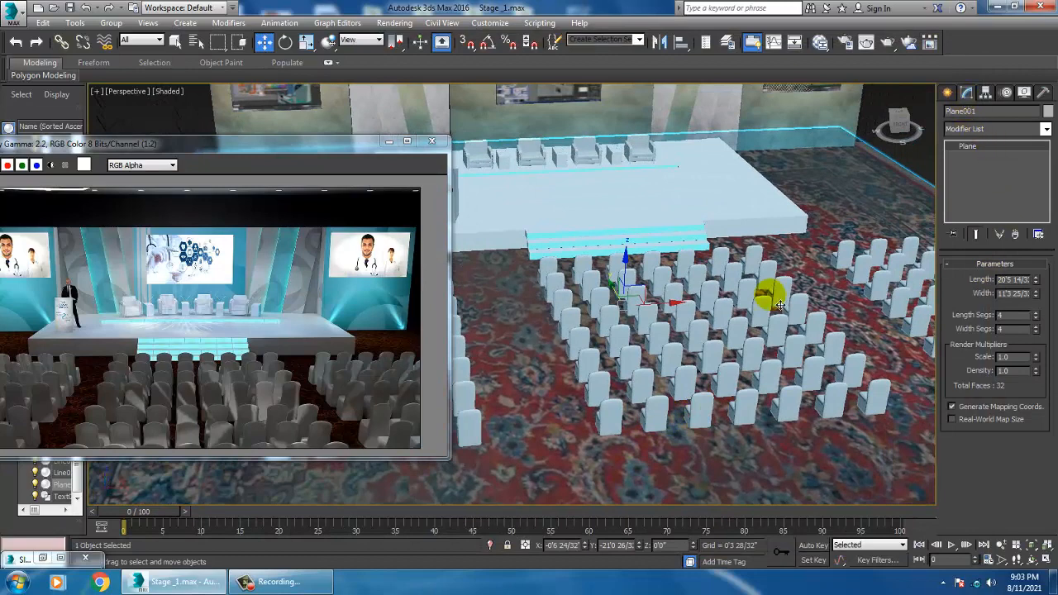
Step: Set the carpet map's U and V tiling to 5
key(m)
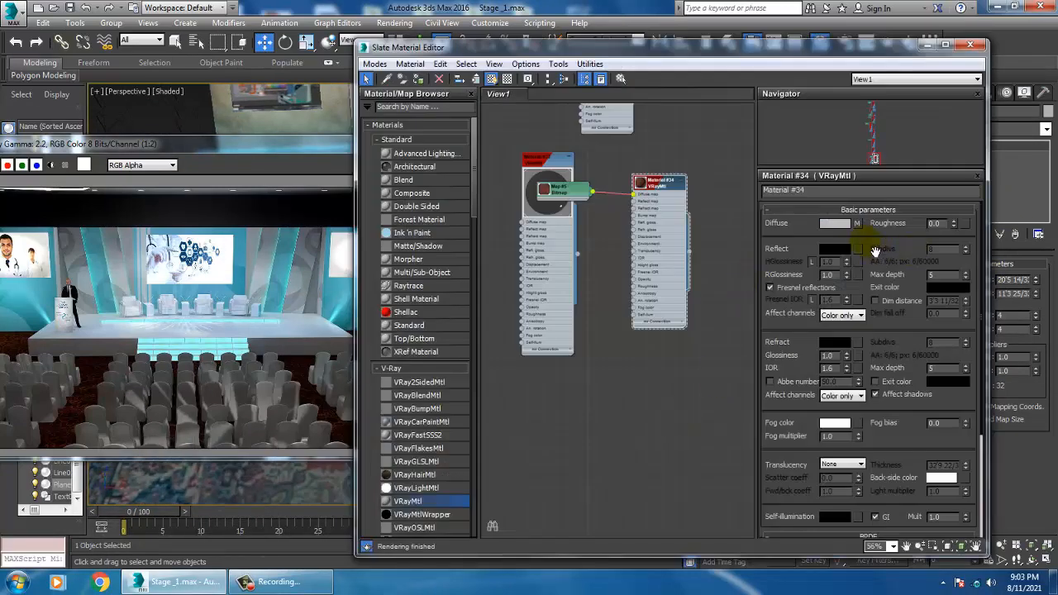
click(858, 224)
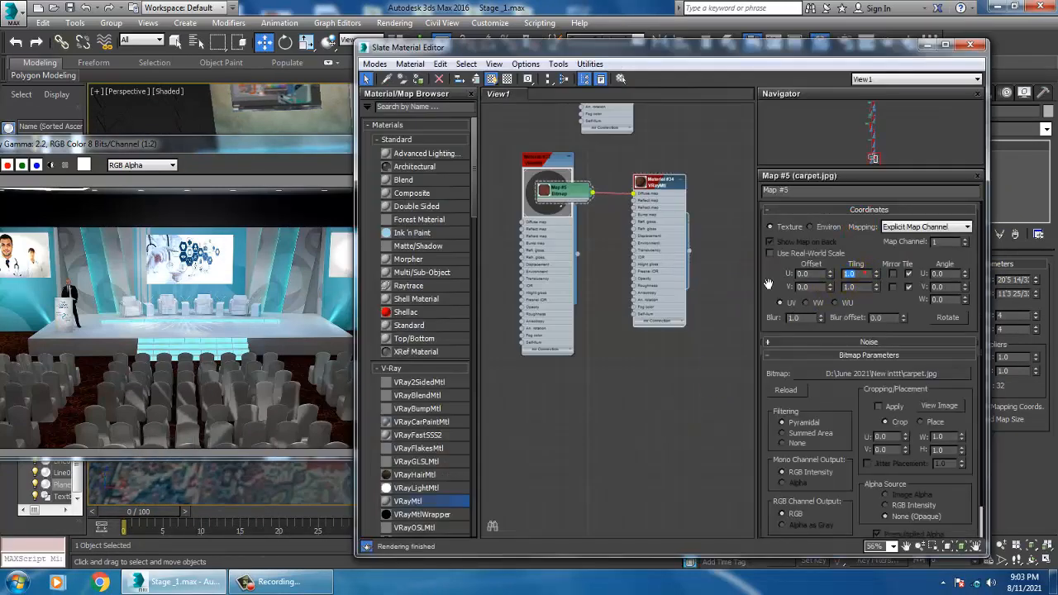
text(50)
key(Tab)
text(5)
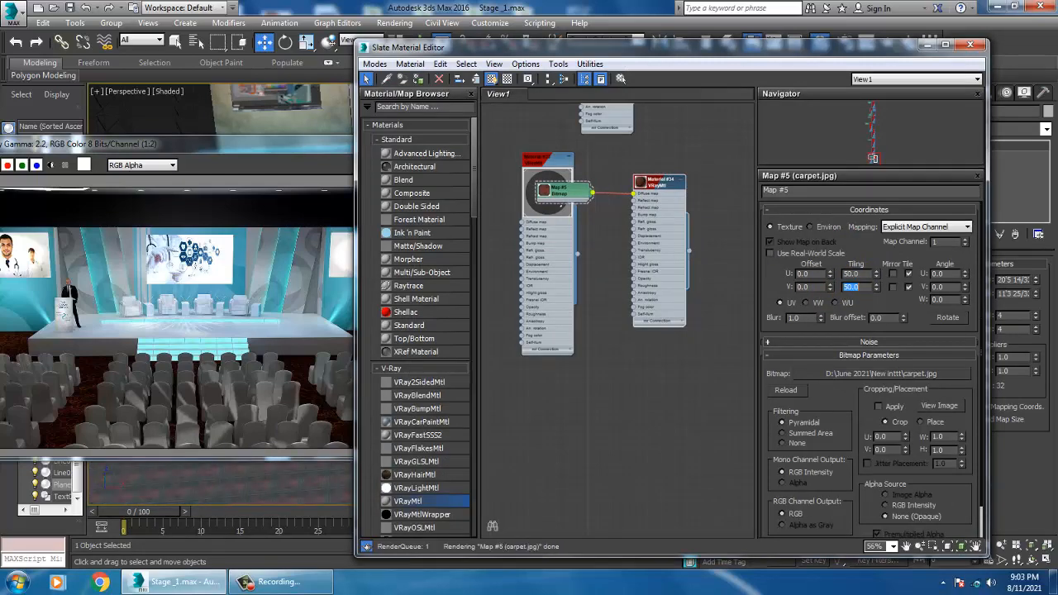
Step: Clear the carpet map from the floor material's Diffuse slot
drag(752, 55, 392, 108)
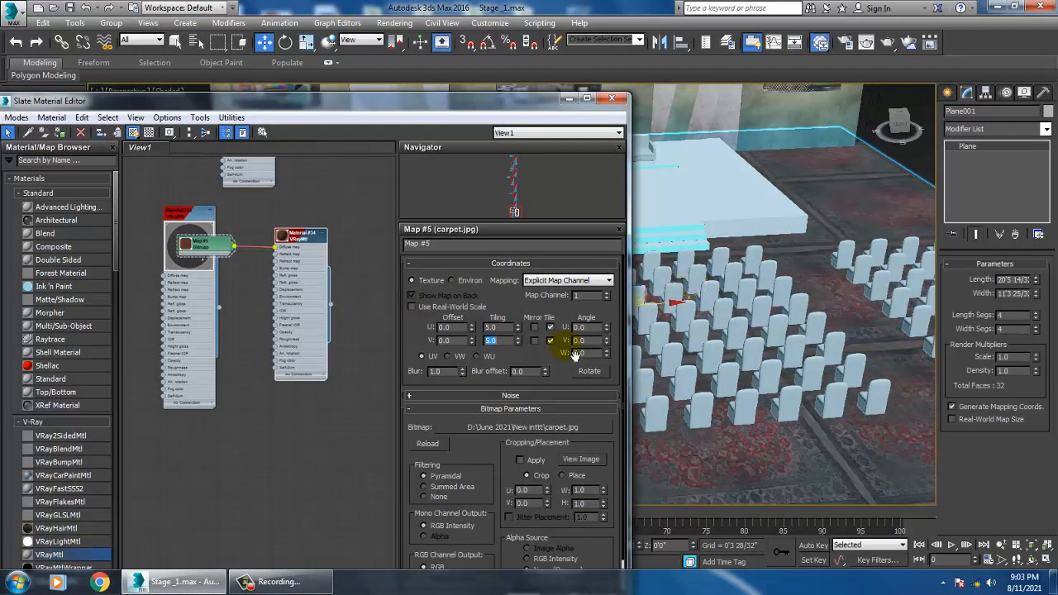
double_click(297, 246)
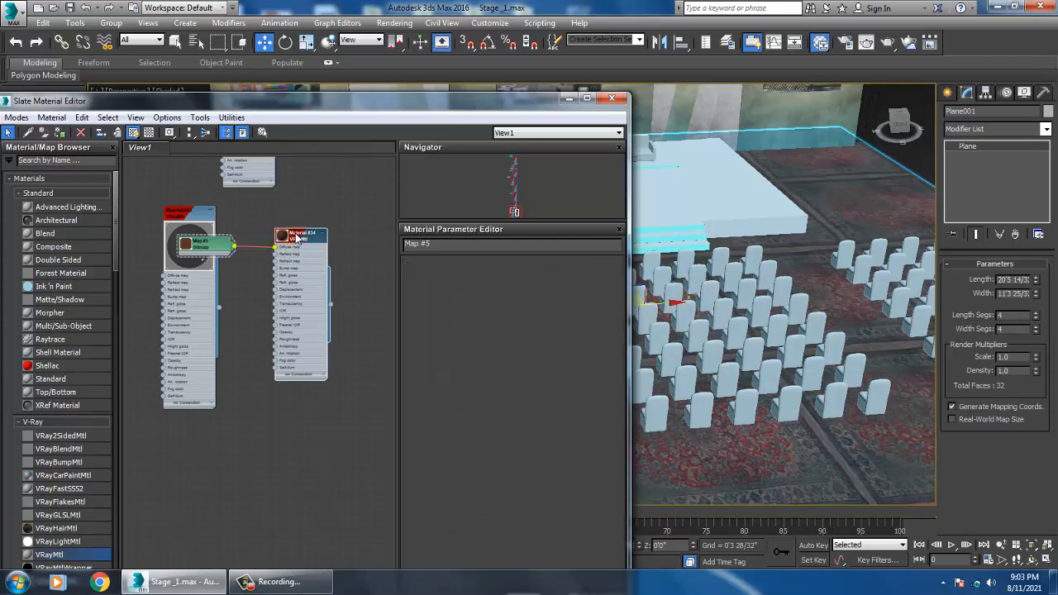
right_click(501, 278)
click(533, 315)
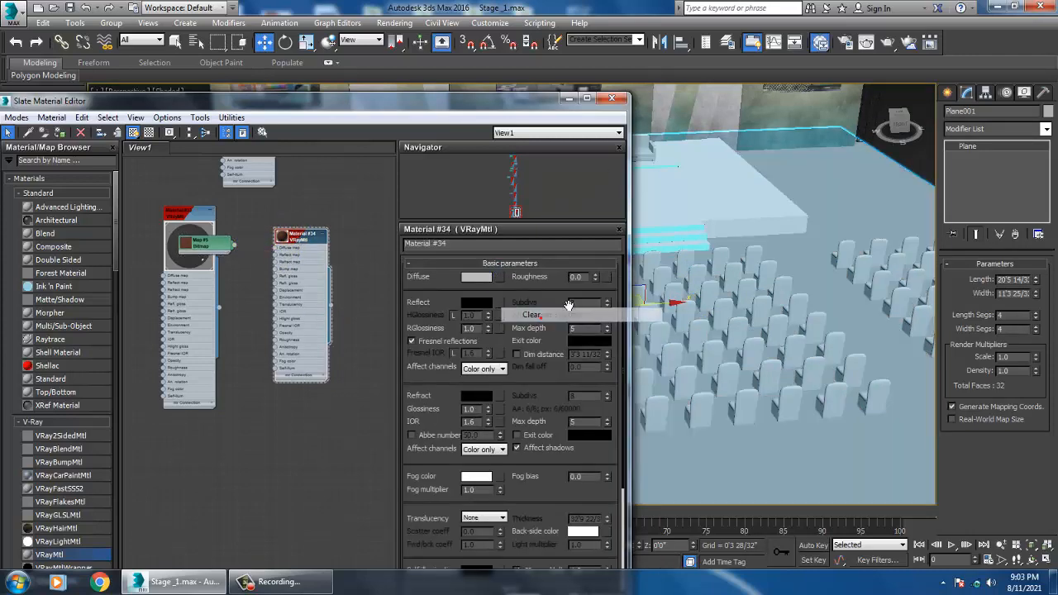
click(569, 98)
alt+middle_drag(848, 434, 656, 396)
scroll(656, 397, up, 3)
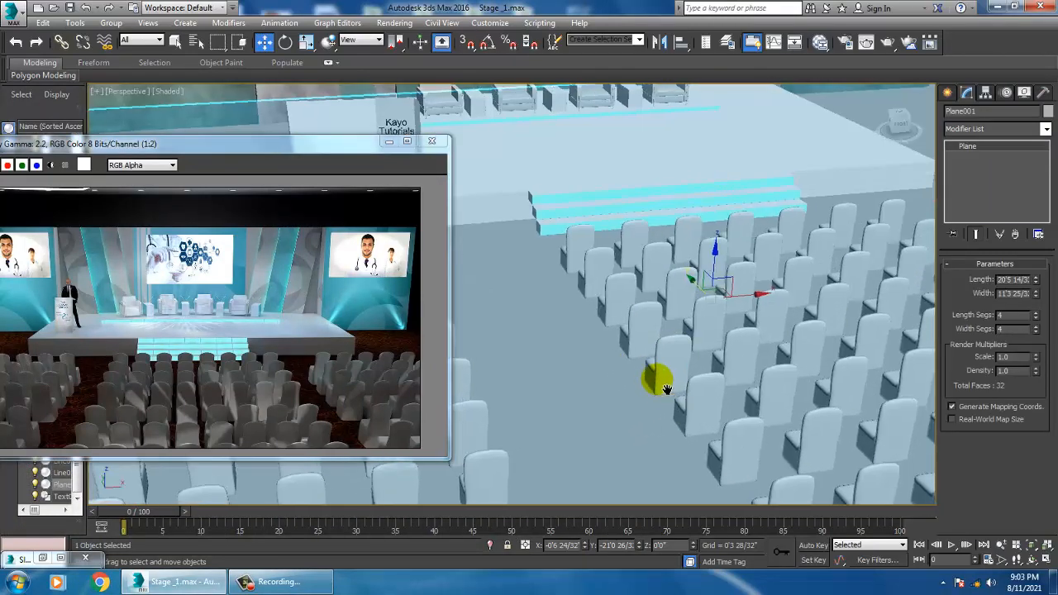
Step: Set the floor material's Diffuse color to a near-black gray of RGB 17, 17, 17
key(m)
middle_drag(288, 411, 301, 401)
click(303, 218)
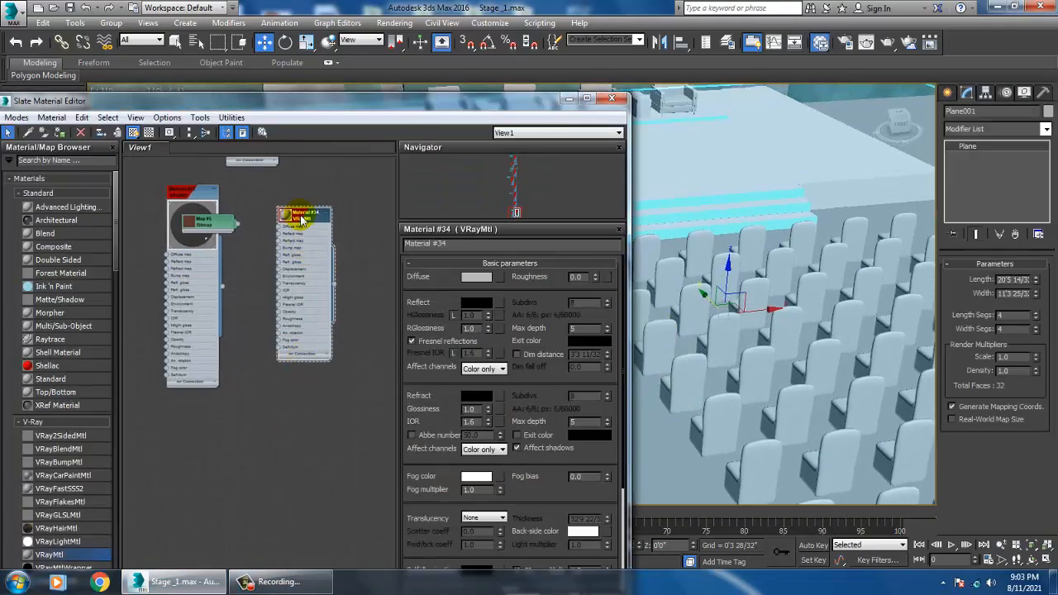
click(468, 278)
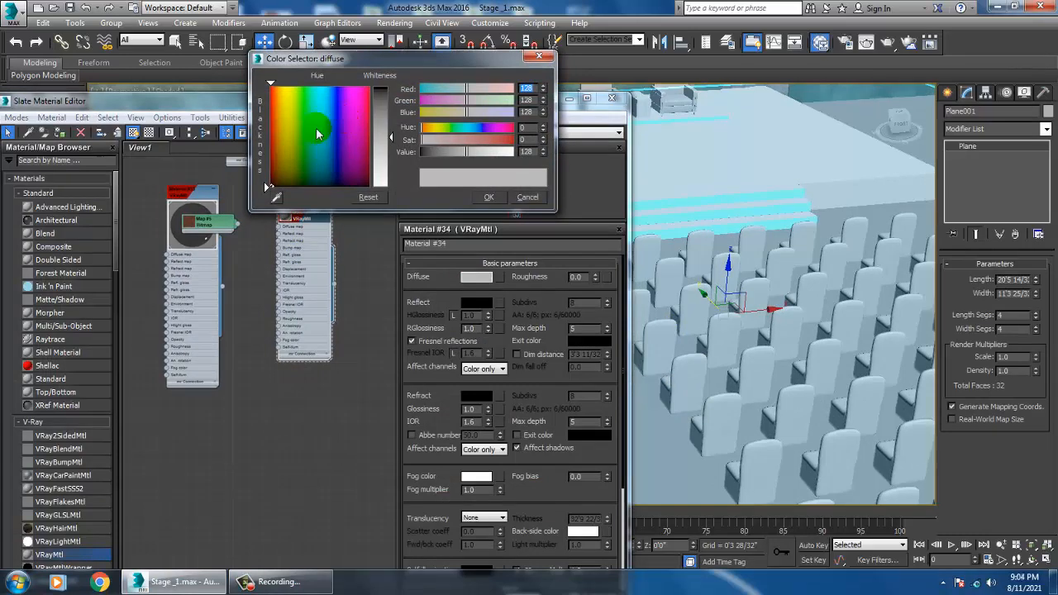
mouse_move(285, 131)
mouse_down()
mouse_move(275, 132)
mouse_move(305, 153)
mouse_up()
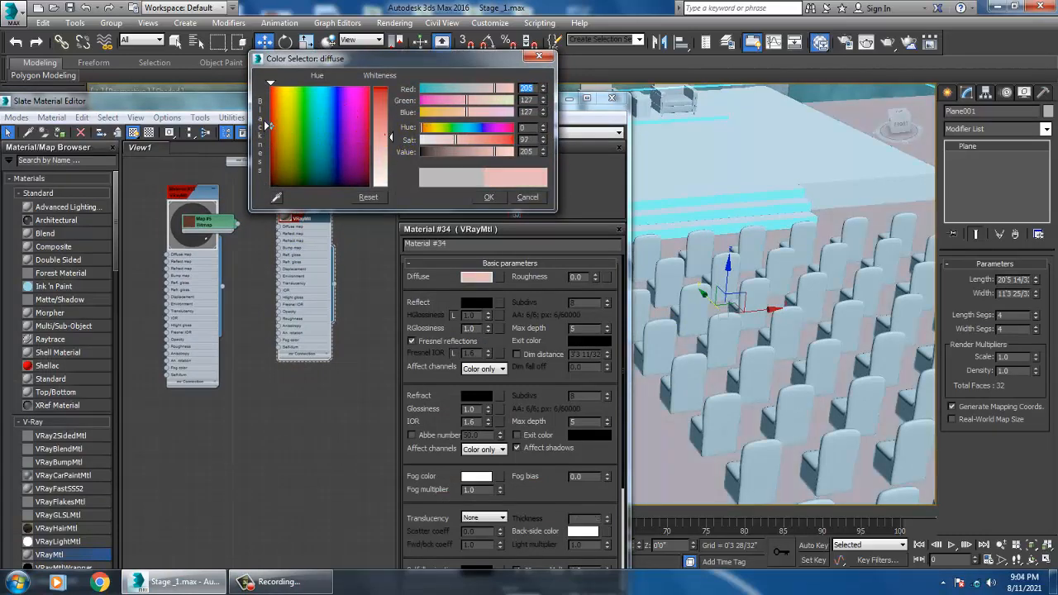
drag(385, 136, 383, 120)
mouse_move(320, 143)
mouse_down()
mouse_move(289, 159)
mouse_move(270, 187)
mouse_up()
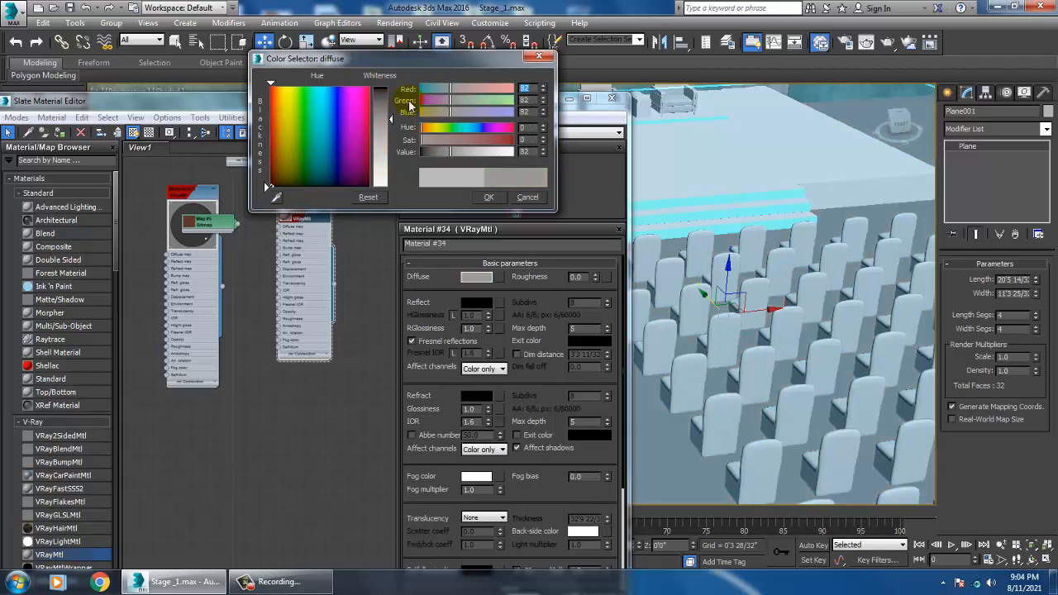
drag(392, 118, 392, 93)
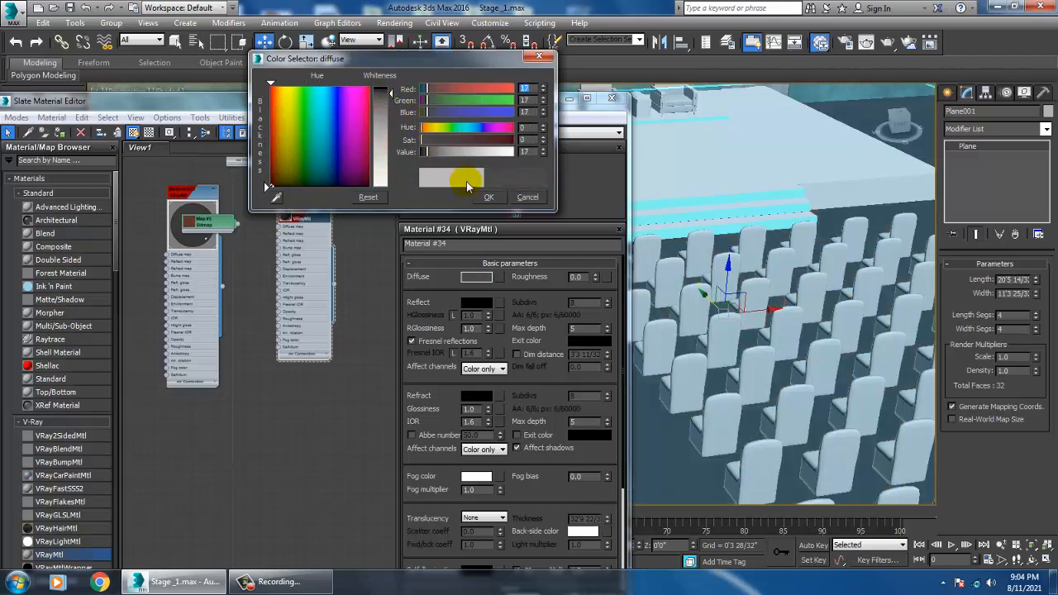
click(490, 198)
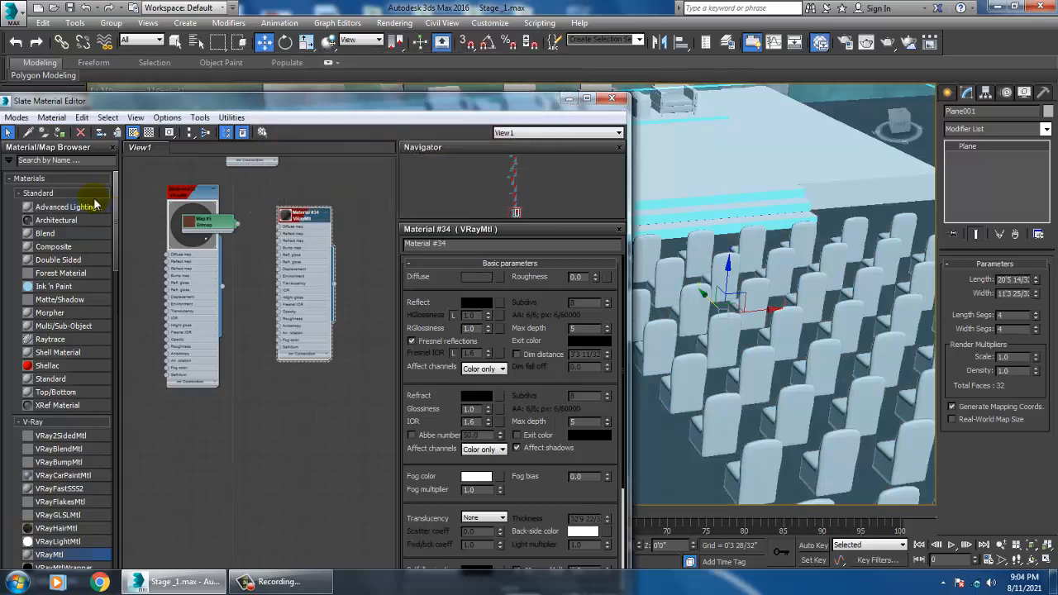
click(569, 100)
scroll(661, 255, down, 6)
click(768, 106)
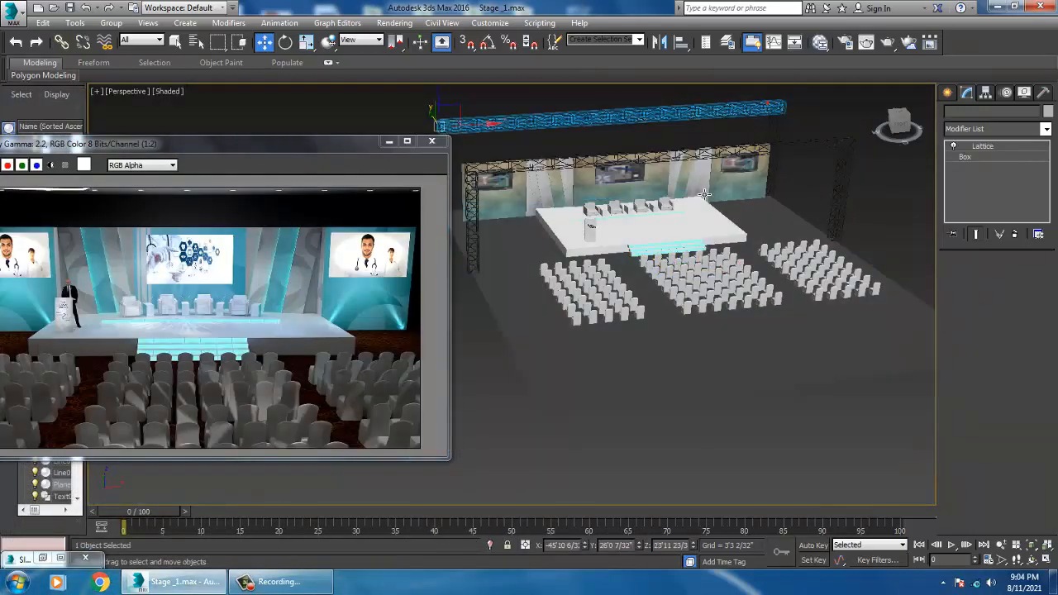
Step: Inspect the stage, platform and back wall panels from several angles in the perspective view
click(883, 207)
scroll(650, 299, up, 8)
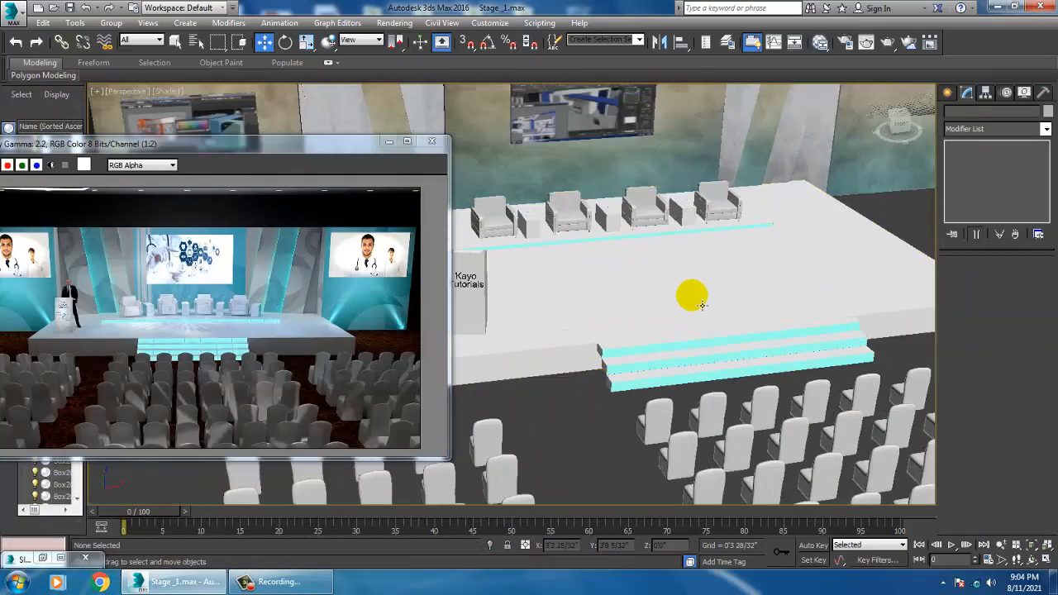
scroll(701, 305, up, 2)
click(704, 317)
scroll(703, 317, up, 6)
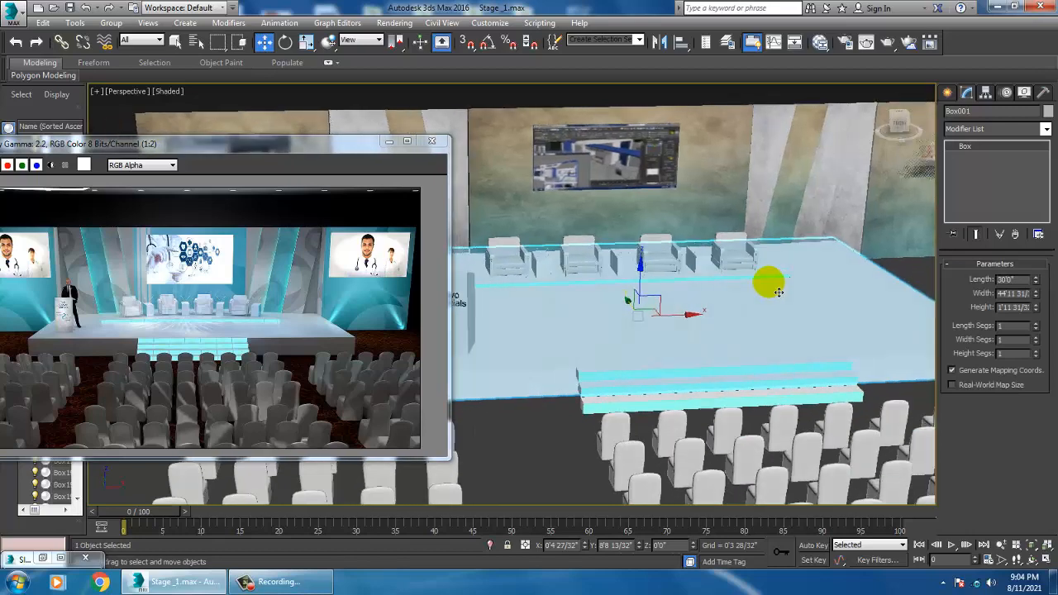
scroll(684, 348, down, 6)
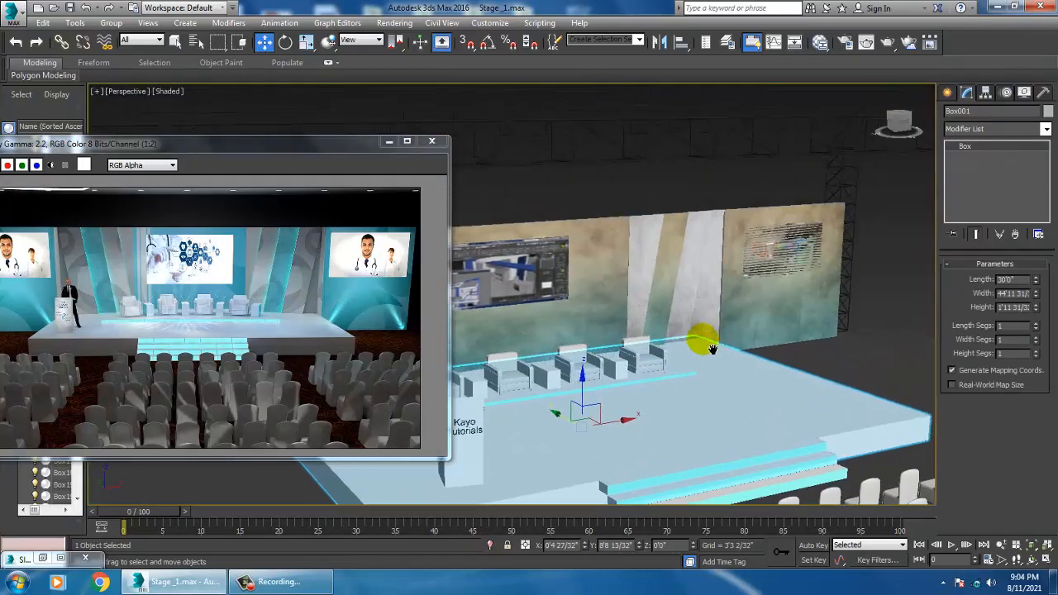
scroll(701, 338, up, 8)
click(645, 238)
alt+middle_drag(644, 238, 713, 347)
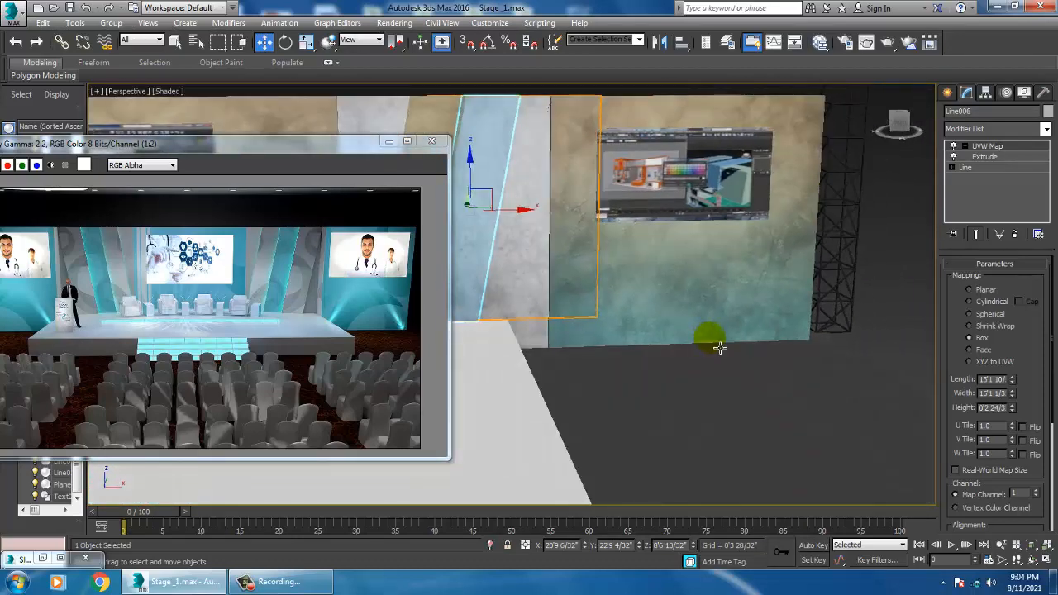
Step: Create a photometric Target Light in the front view at the base of the back wall, aimed upward
key(alt+w)
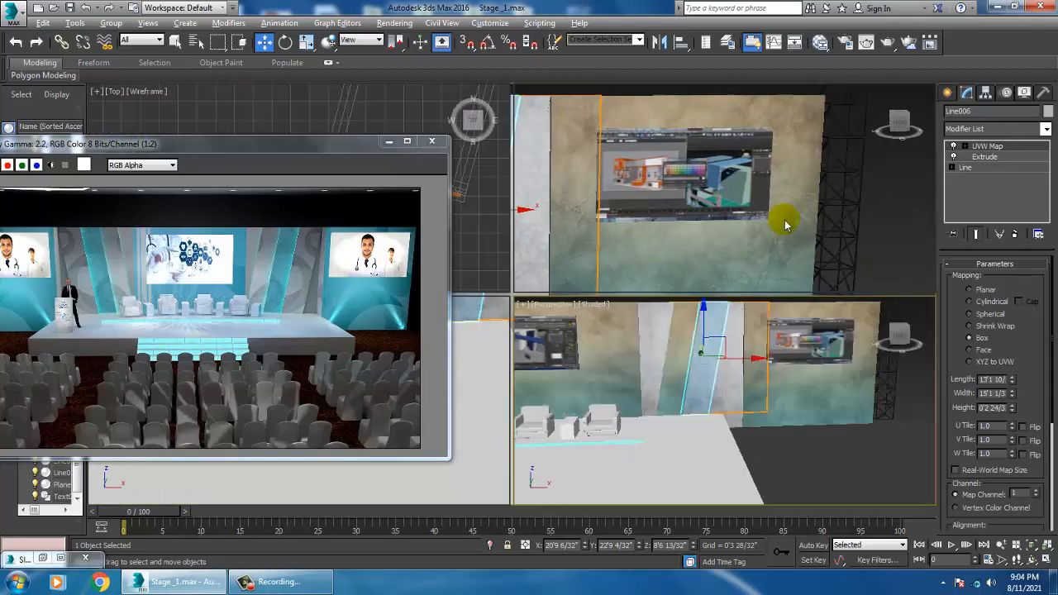
right_click(825, 207)
key(alt+w)
middle_drag(838, 243, 644, 205)
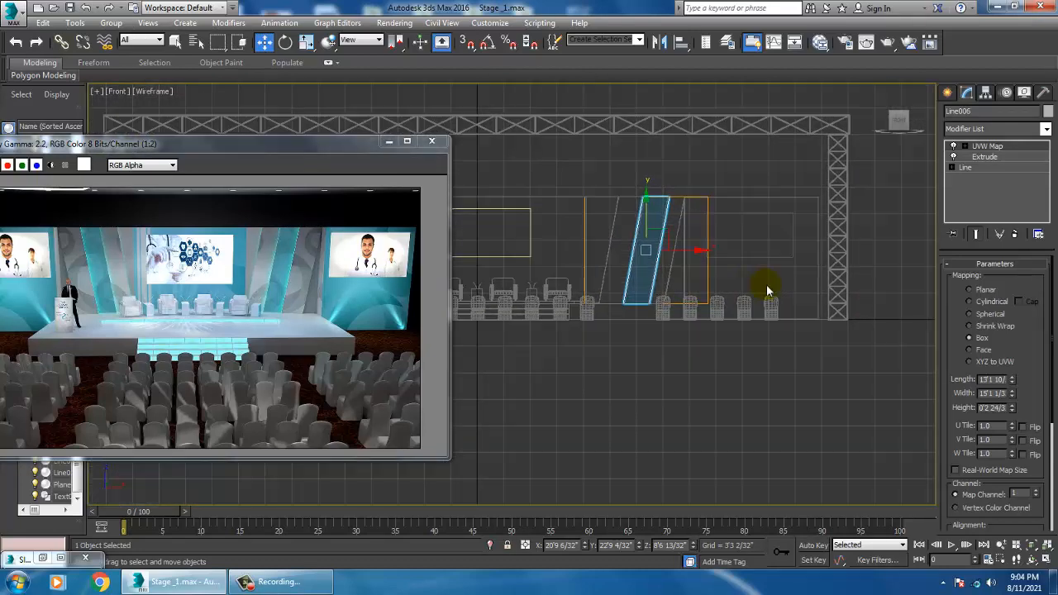
scroll(917, 331, up, 2)
click(947, 93)
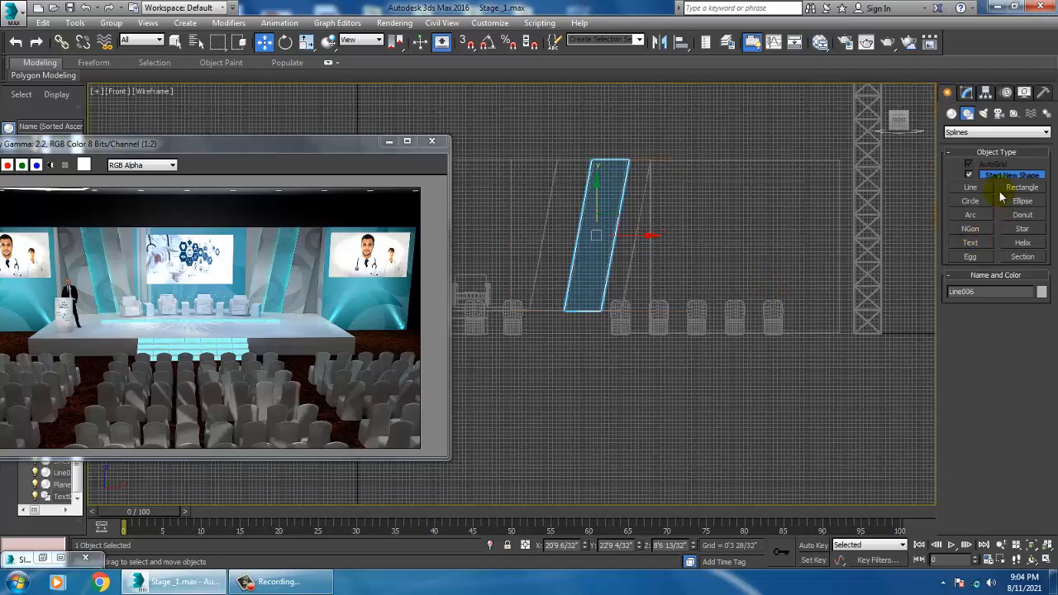
click(951, 113)
click(996, 133)
click(980, 137)
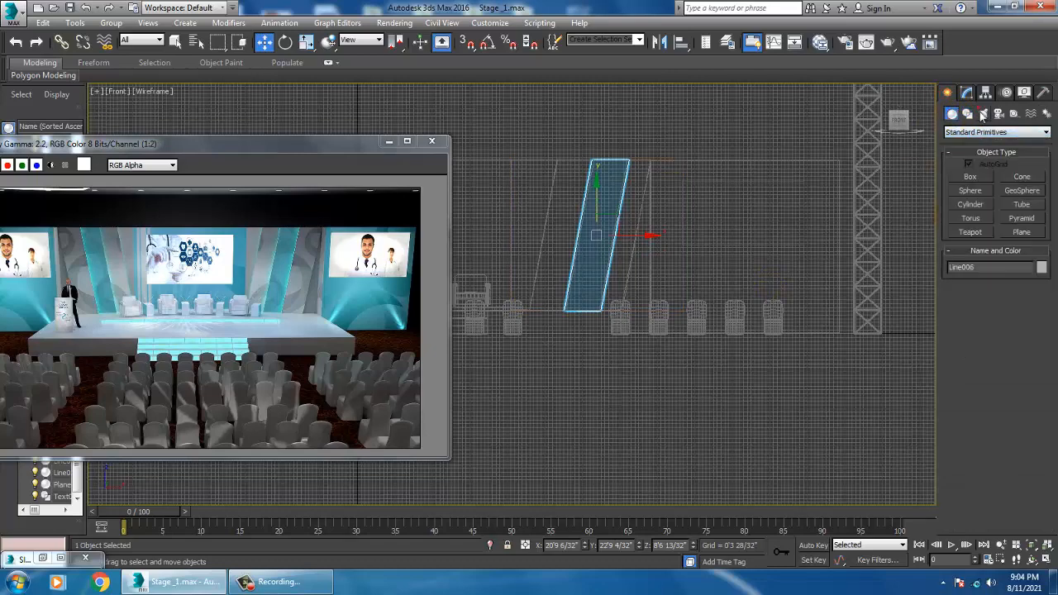
click(982, 113)
click(987, 132)
click(987, 135)
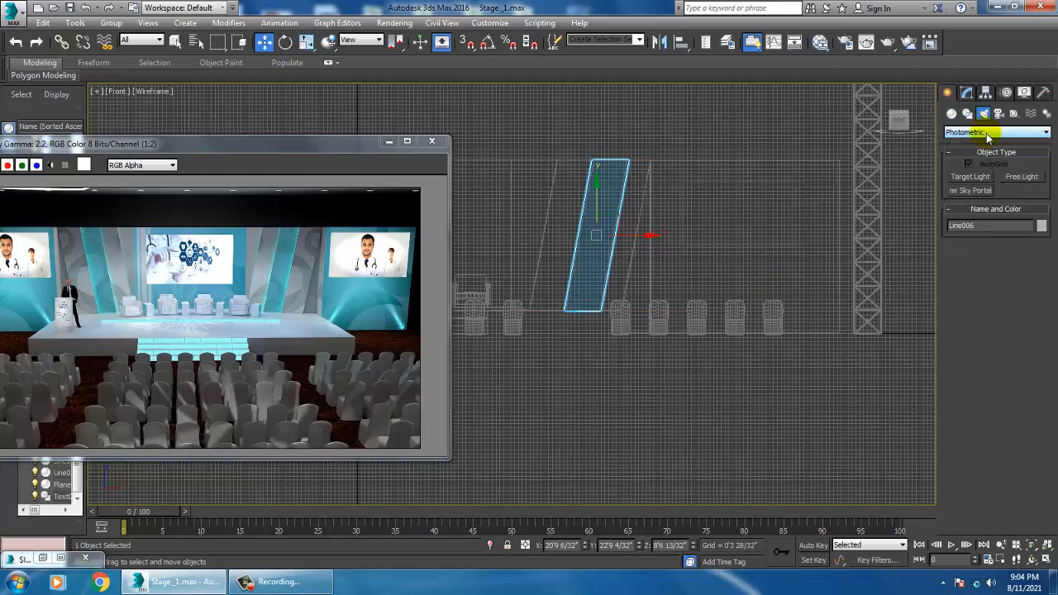
click(971, 177)
click(658, 331)
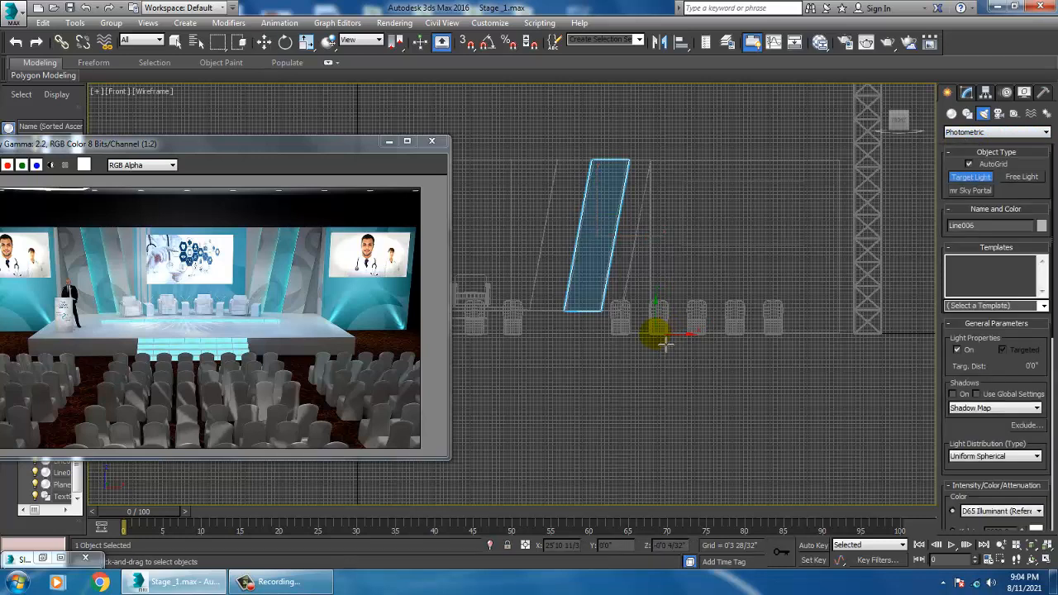
drag(665, 344, 711, 254)
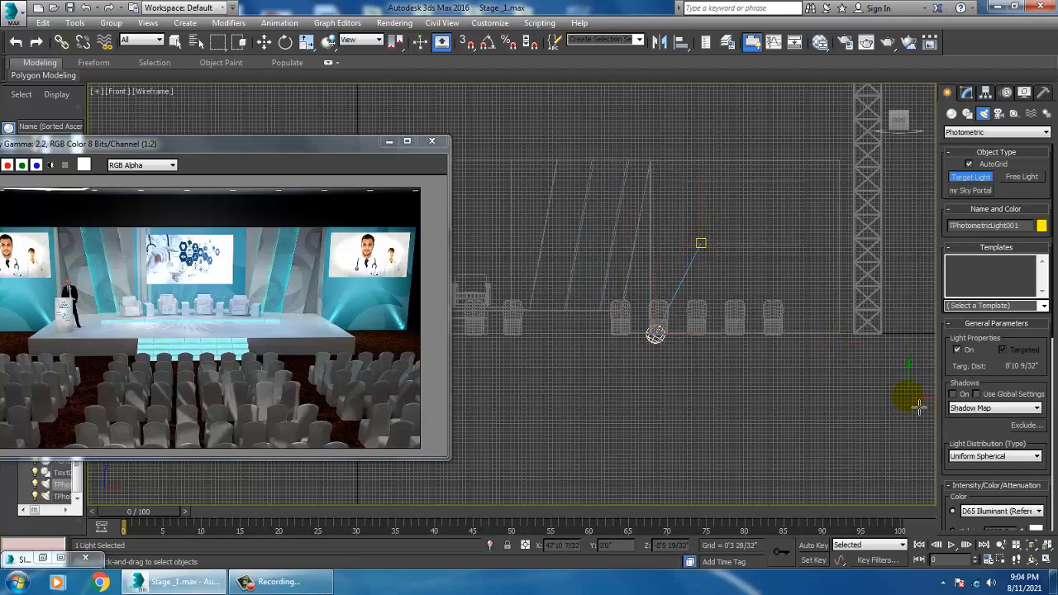
Step: Position the light at the foot of the back wall panel and move its target up onto the wall
key(w)
key(alt+w)
middle_click(778, 429)
key(alt+w)
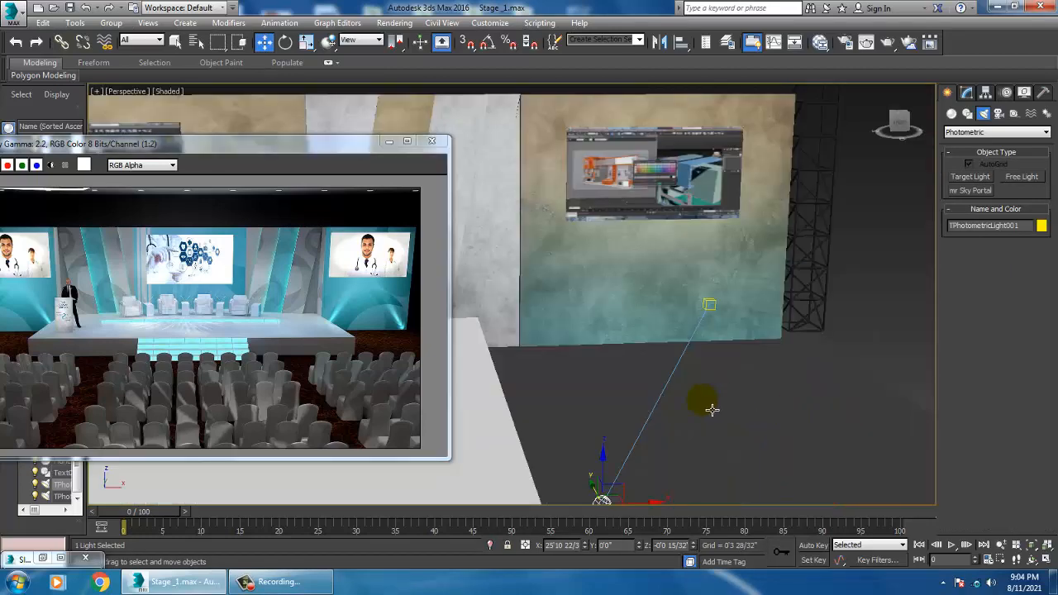
middle_drag(783, 357, 692, 371)
scroll(692, 389, down, 5)
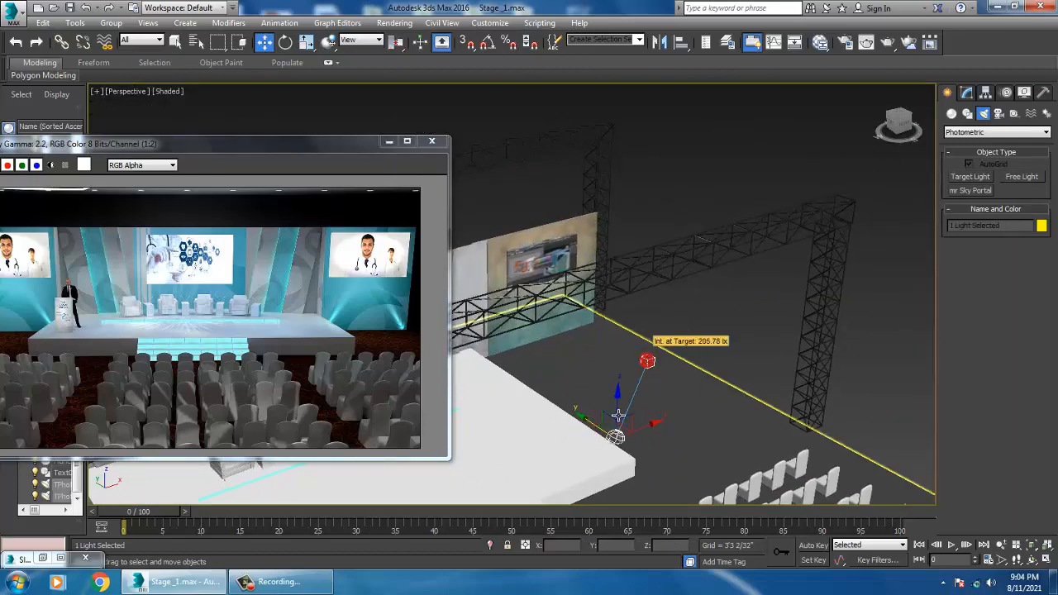
drag(590, 424, 471, 344)
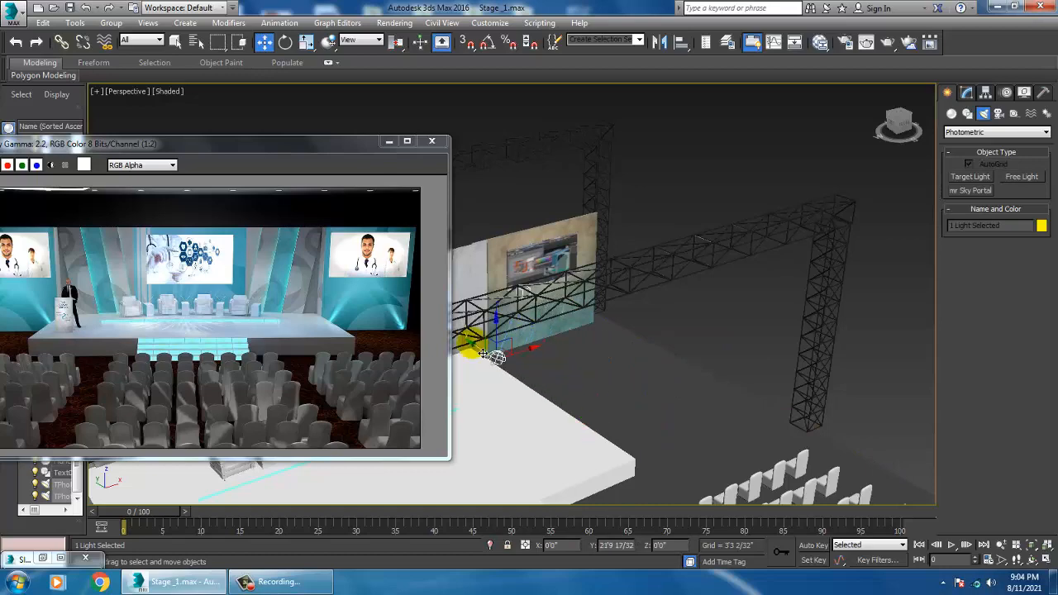
alt+middle_drag(486, 352, 548, 319)
scroll(539, 359, up, 5)
middle_drag(491, 353, 559, 357)
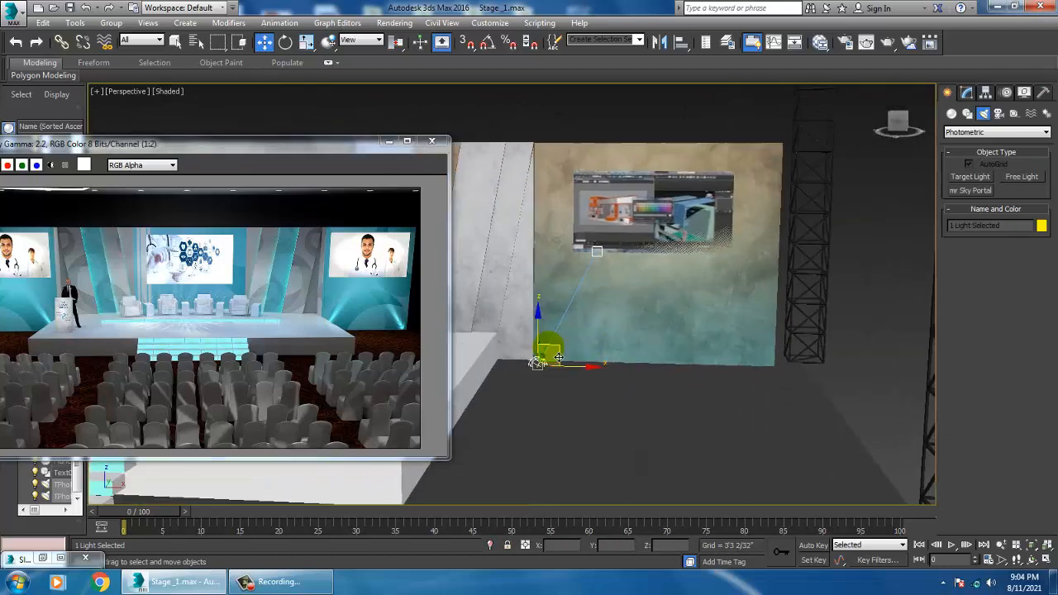
click(539, 363)
drag(542, 336, 548, 326)
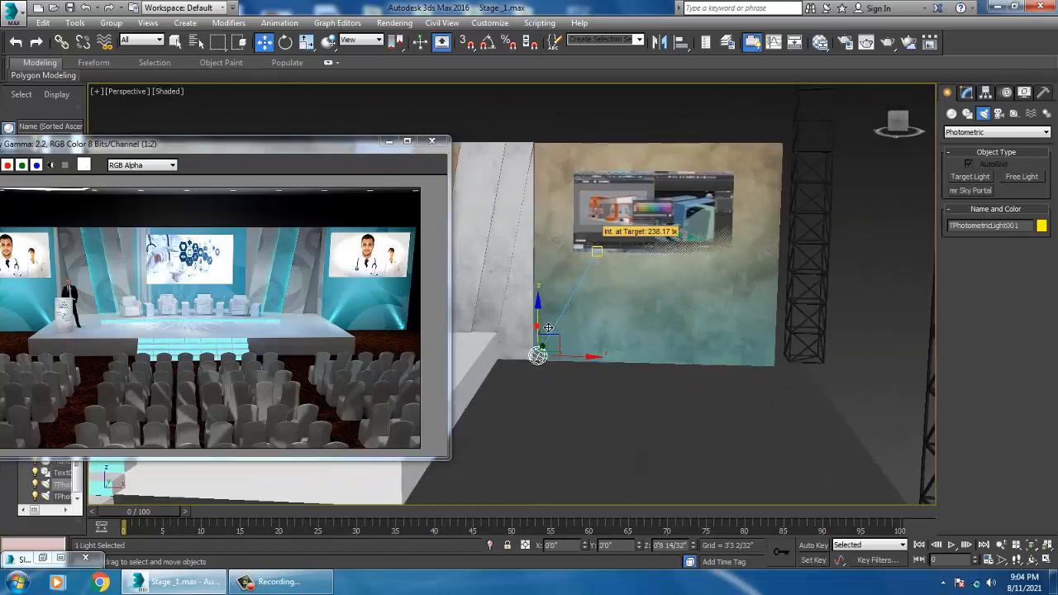
alt+middle_drag(608, 320, 560, 327)
click(575, 269)
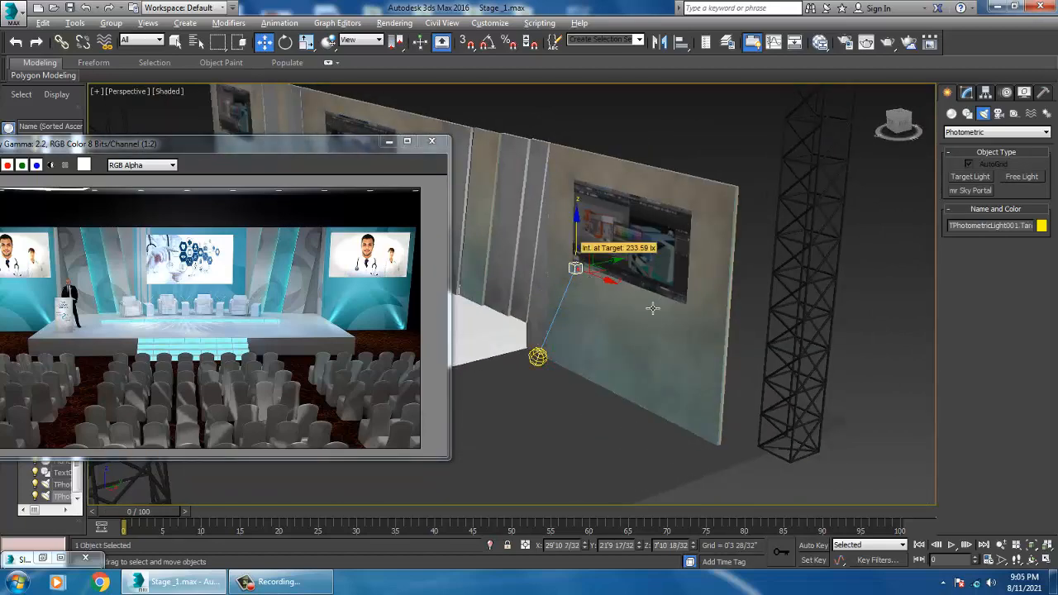
alt+middle_drag(653, 308, 601, 319)
drag(619, 267, 630, 280)
alt+middle_drag(594, 327, 676, 356)
scroll(632, 356, up, 2)
scroll(667, 358, up, 3)
click(521, 432)
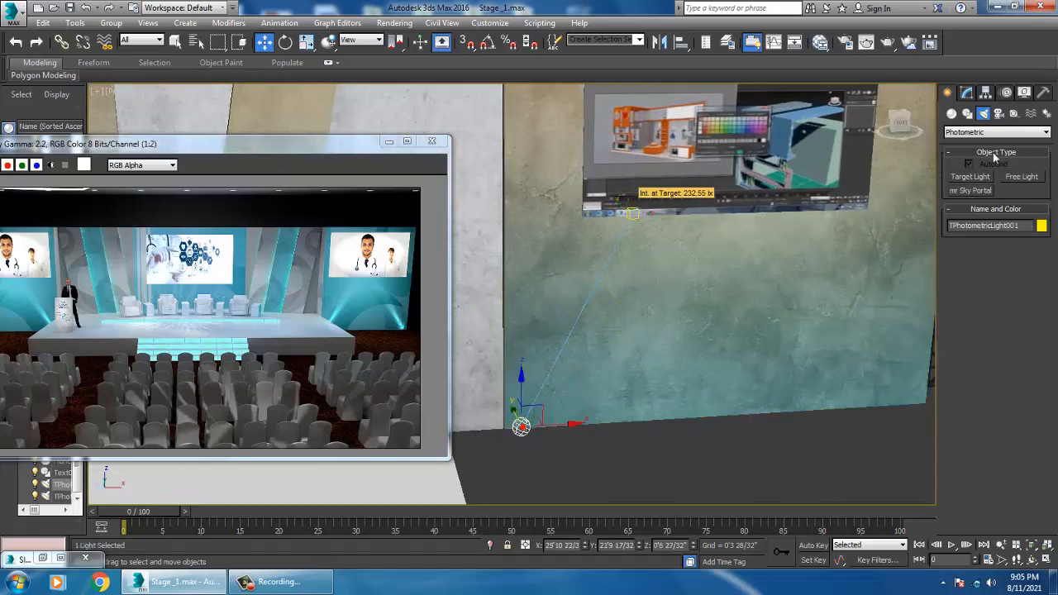
Step: Turn on the light's shadows as VRayShadow and set its color to Fluorescent (Warm White)
click(967, 92)
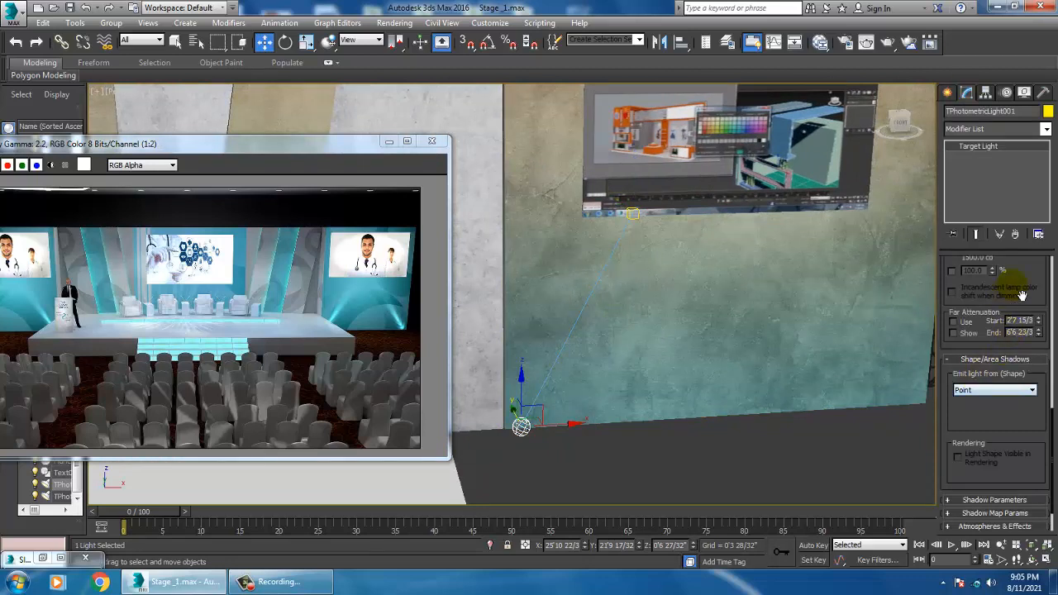
scroll(1022, 295, up, 5)
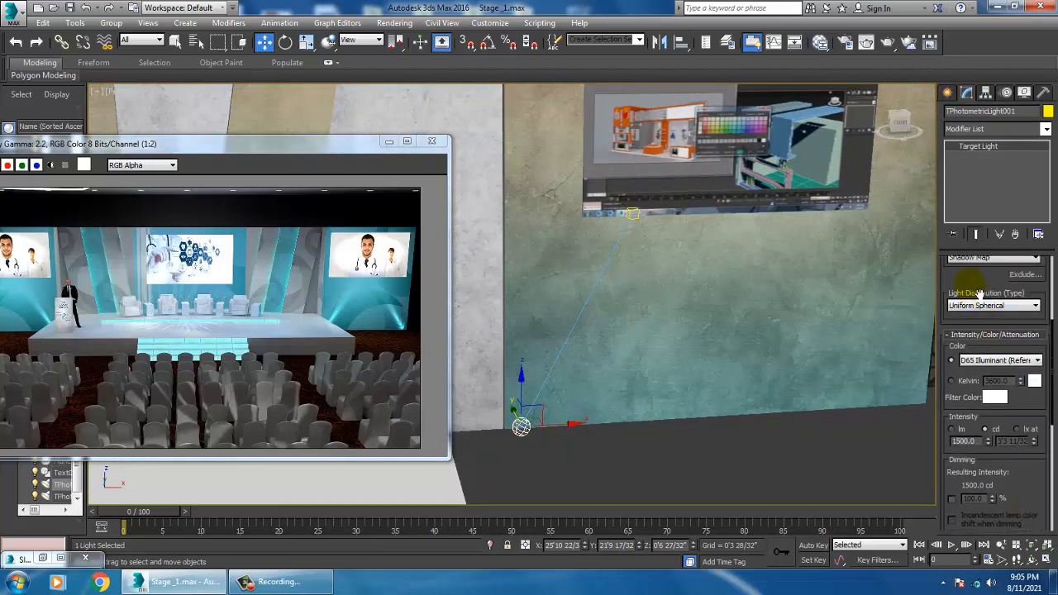
drag(979, 294, 982, 372)
click(991, 335)
click(952, 324)
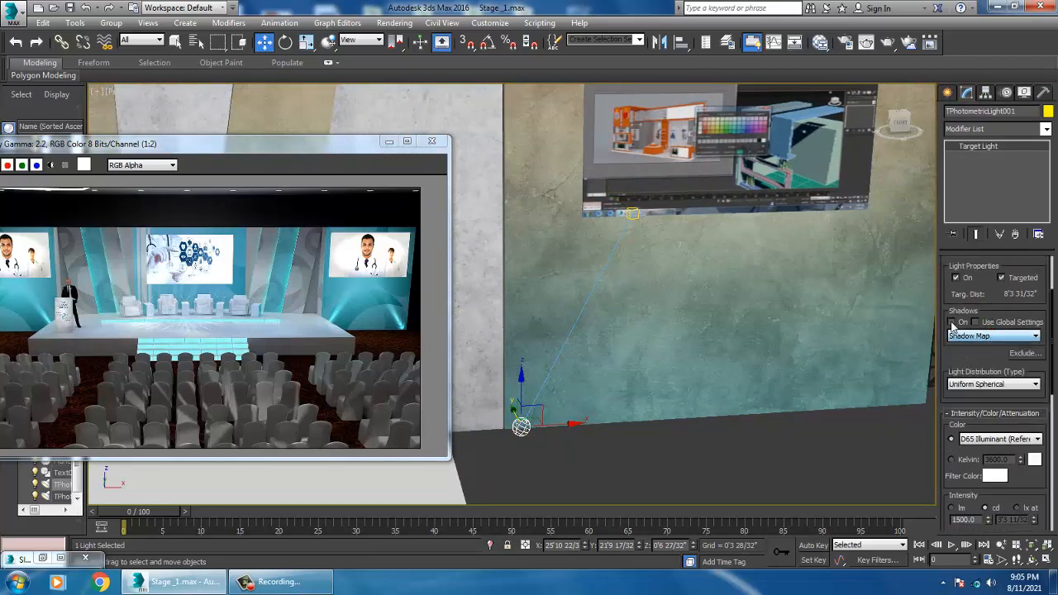
click(982, 336)
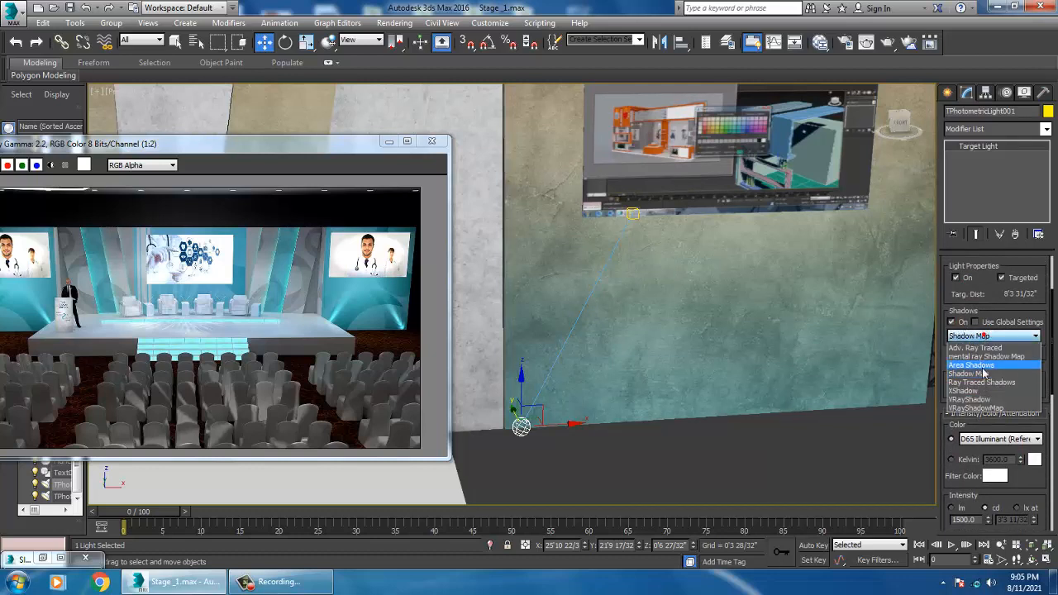
click(999, 400)
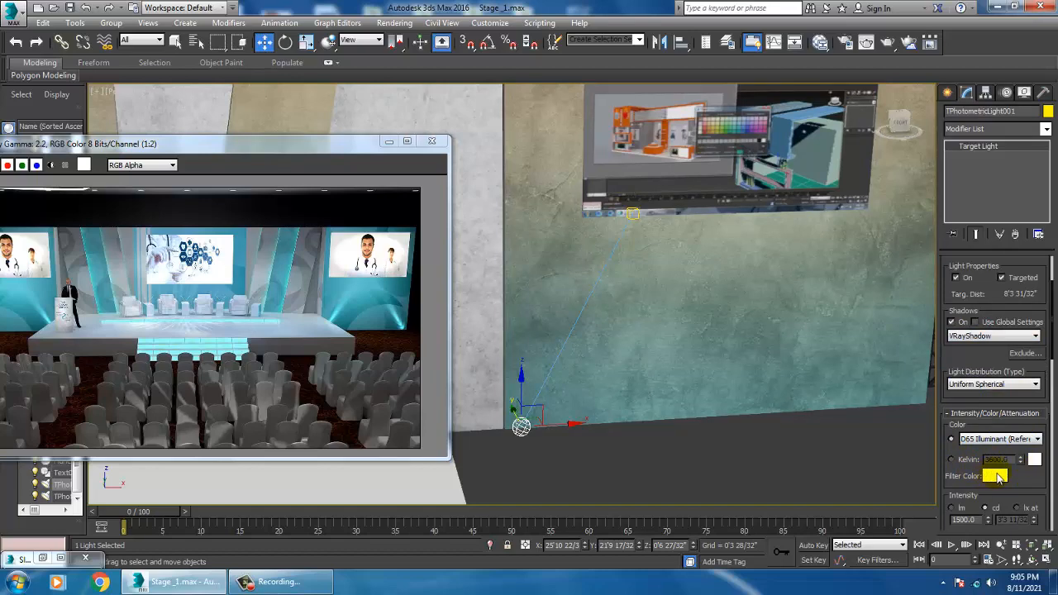
click(1015, 439)
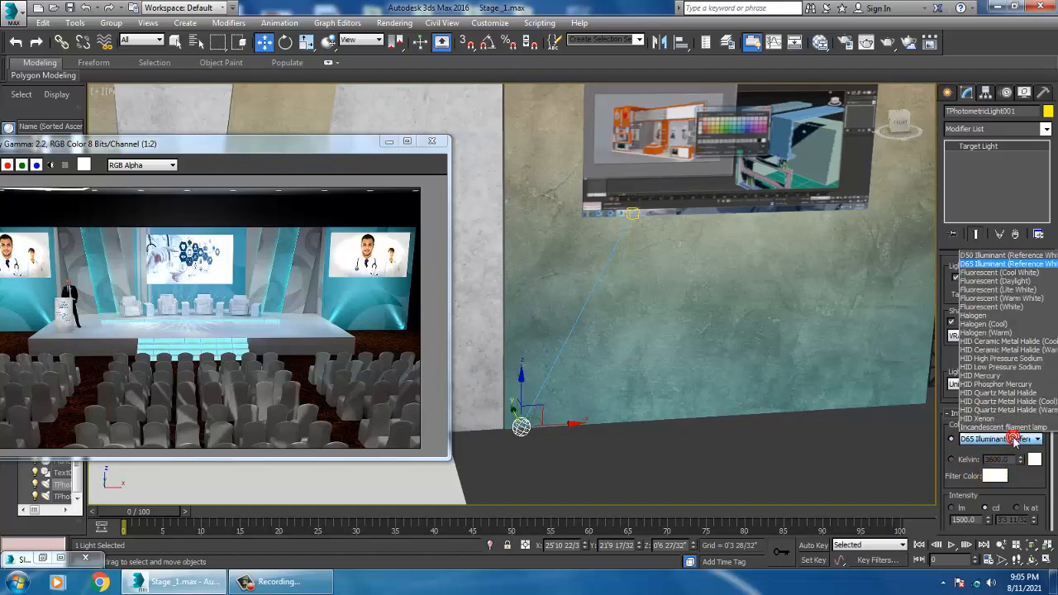
click(992, 299)
Step: Switch the perspective viewport to Realistic shading to preview the light on the wall
click(178, 91)
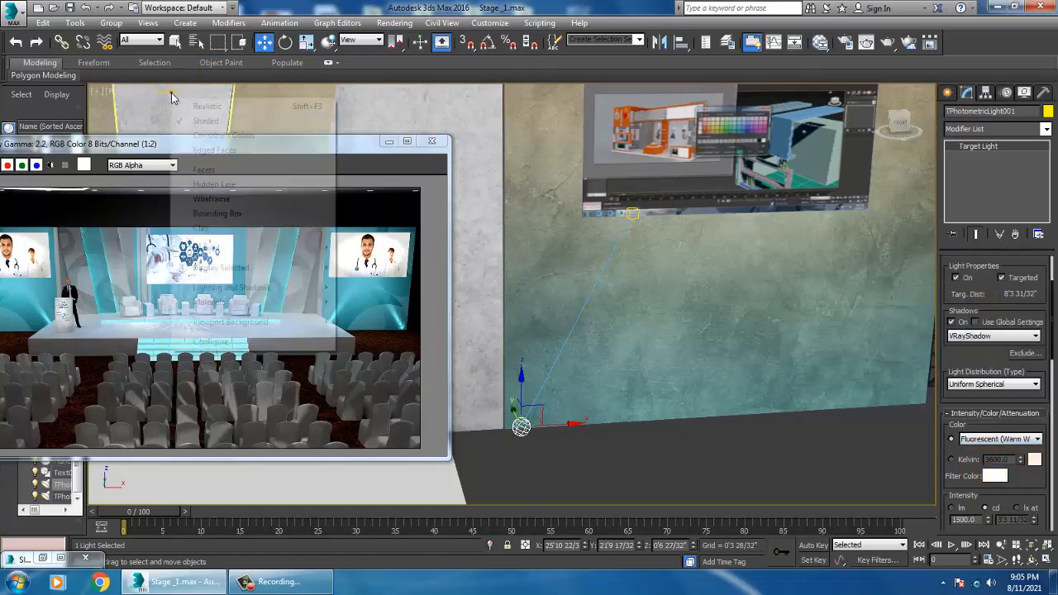
click(197, 108)
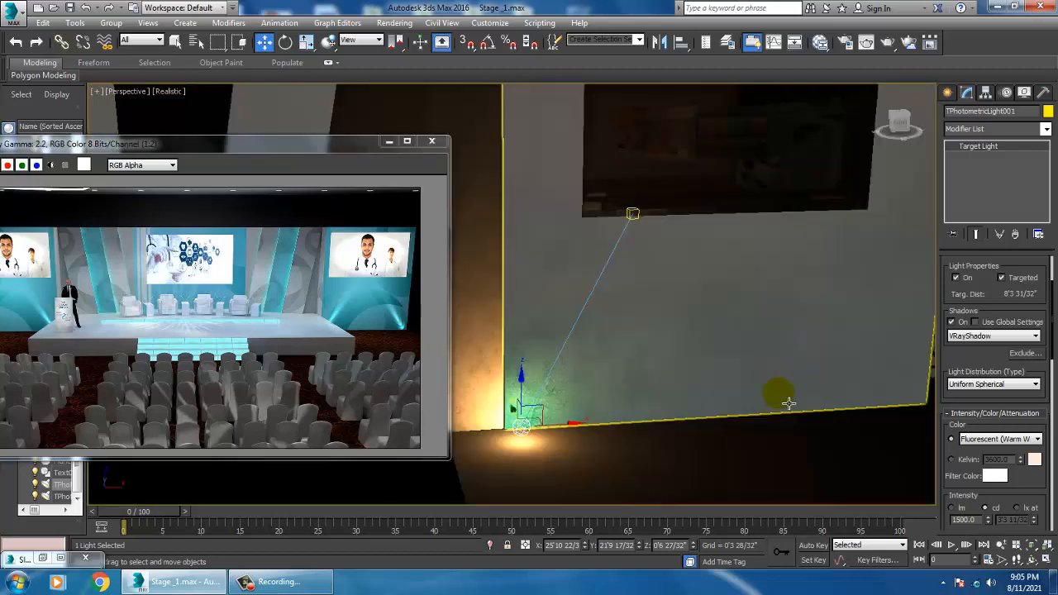
scroll(789, 404, down, 3)
alt+middle_drag(786, 398, 730, 393)
scroll(730, 393, down, 3)
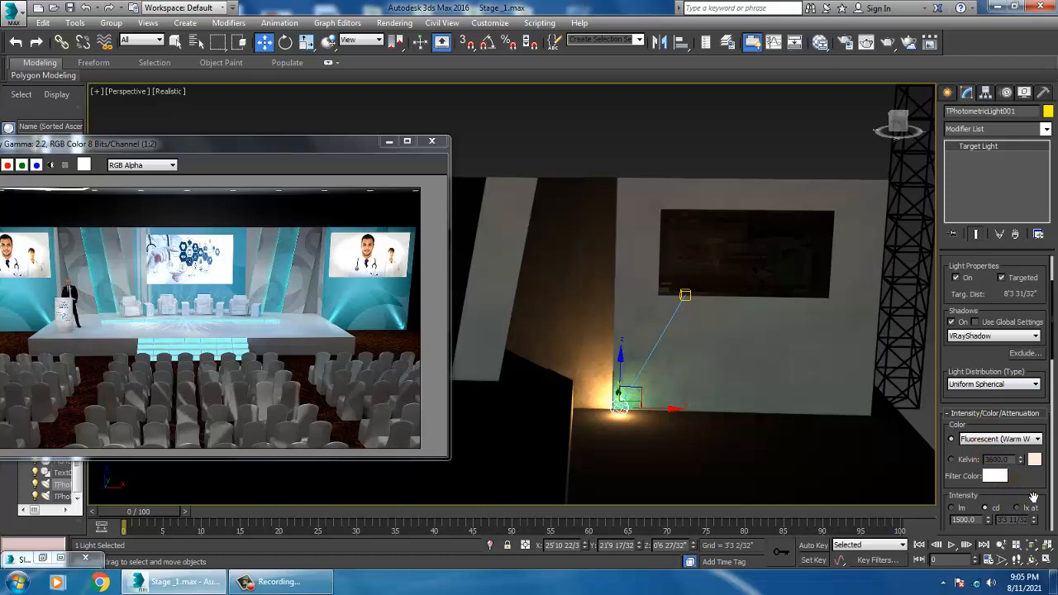
Step: Set the light's emit shape to Disc
drag(1033, 497, 1017, 237)
click(1001, 436)
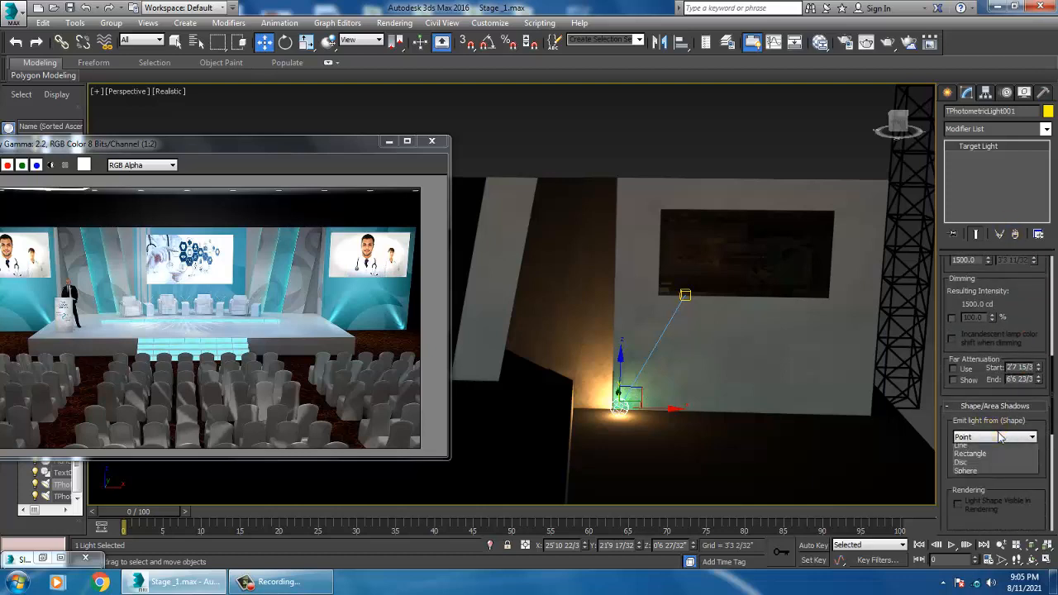
click(989, 475)
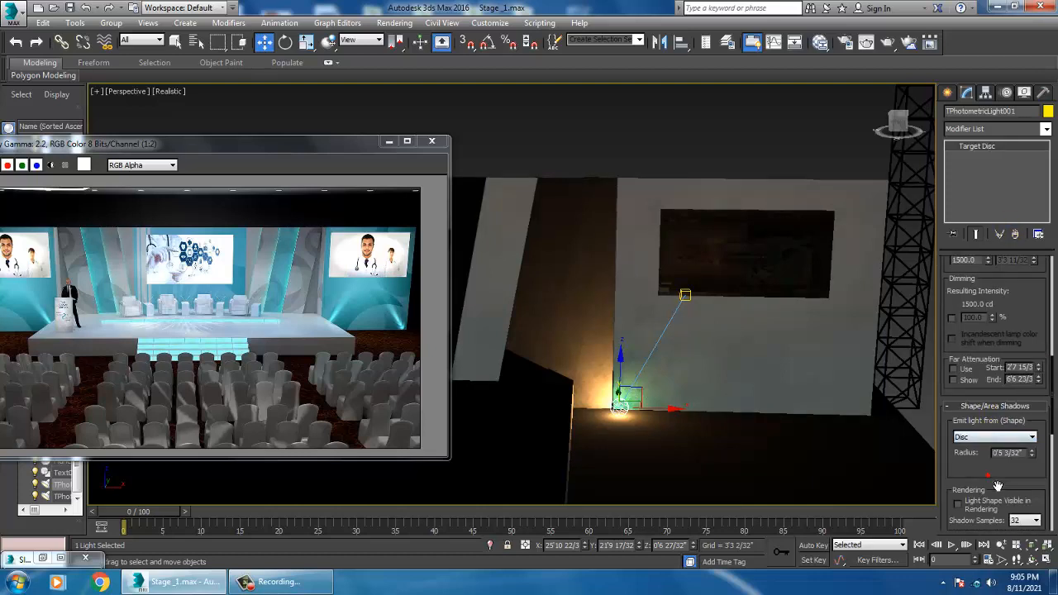
Step: Apply the 100W Halogen Bulb template to the light
scroll(1002, 484, down, 6)
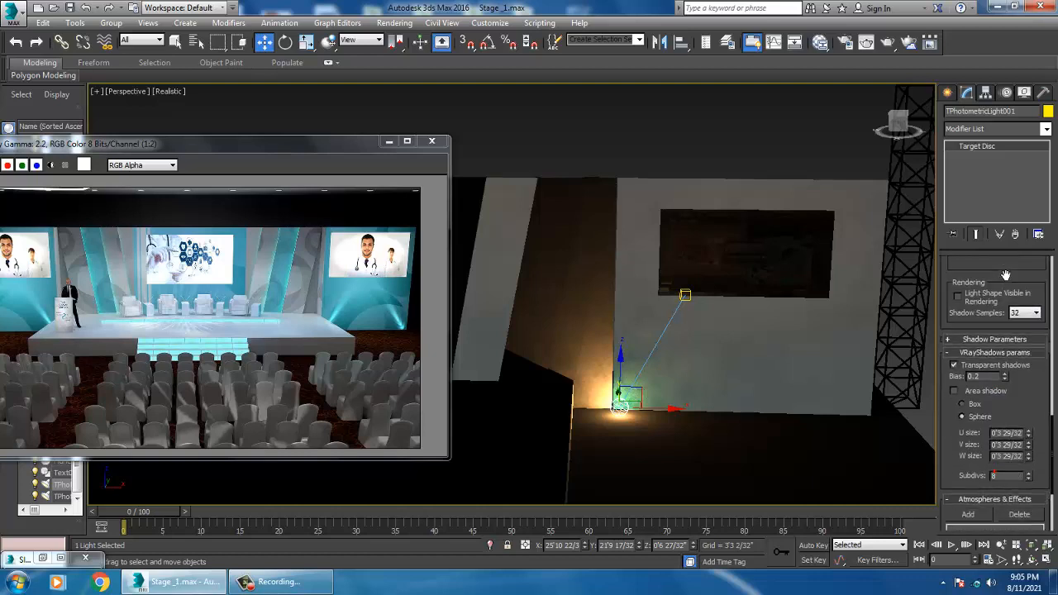
scroll(995, 496, up, 5)
scroll(975, 430, up, 3)
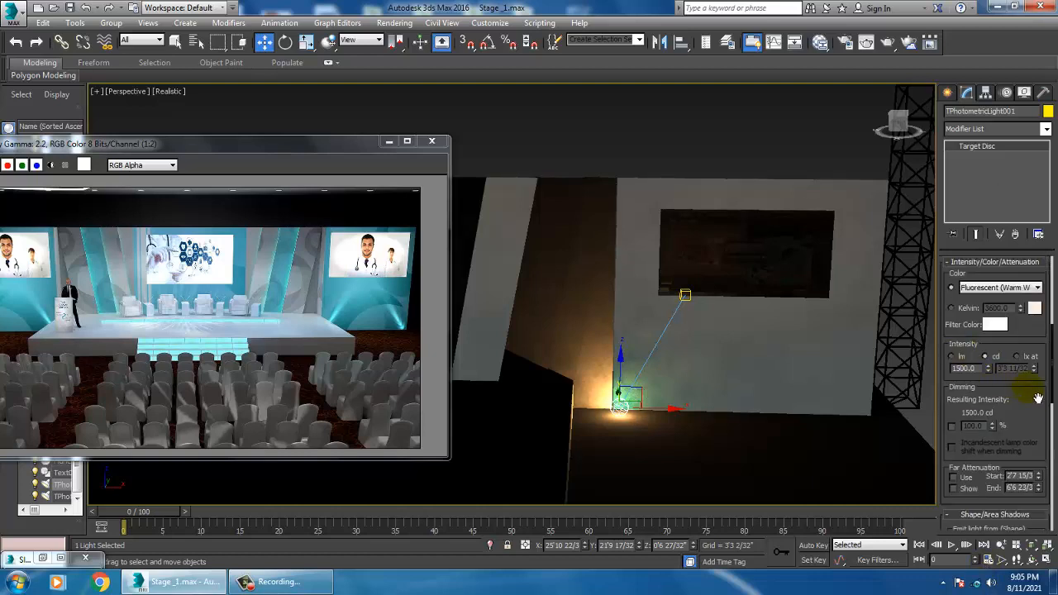
scroll(1037, 398, up, 5)
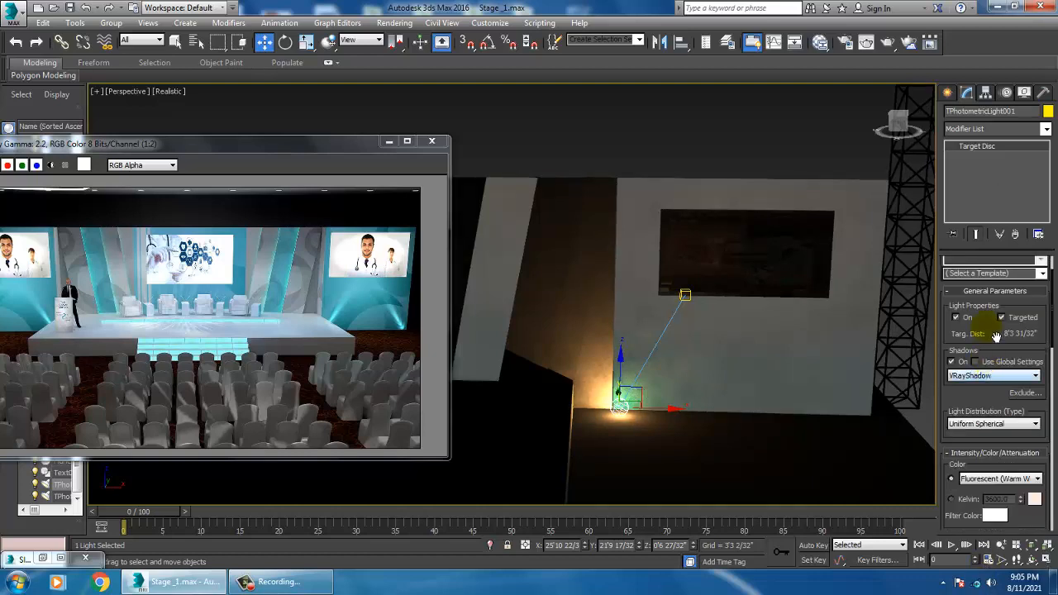
click(1043, 274)
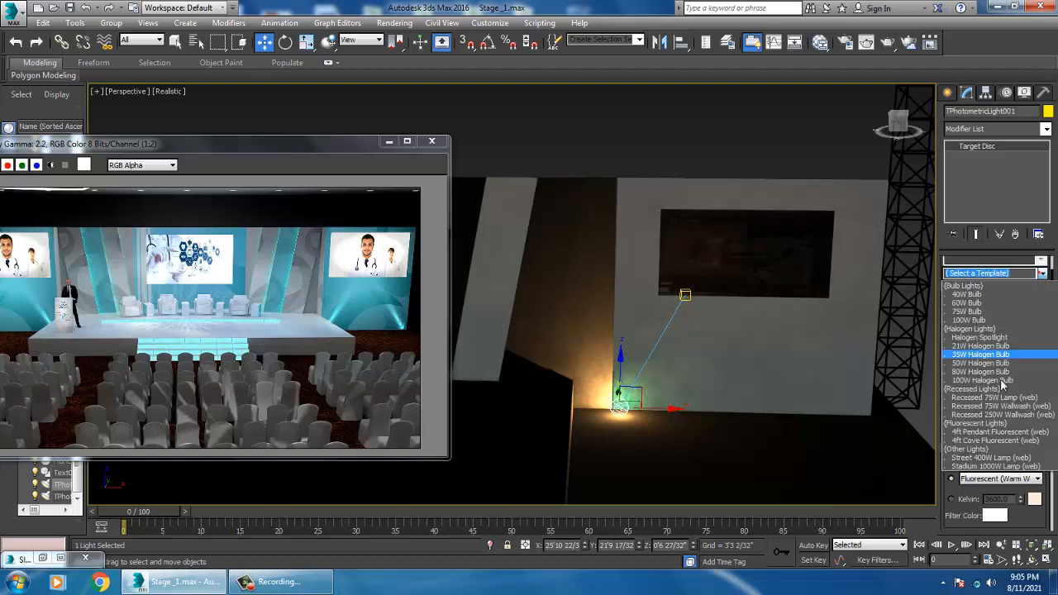
click(1003, 378)
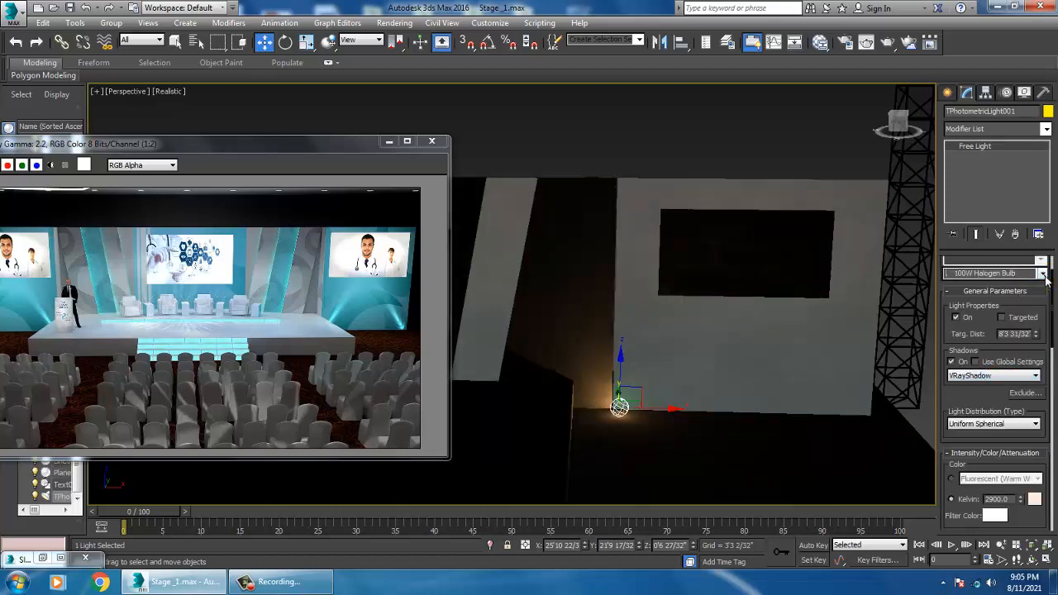
click(1043, 274)
click(992, 372)
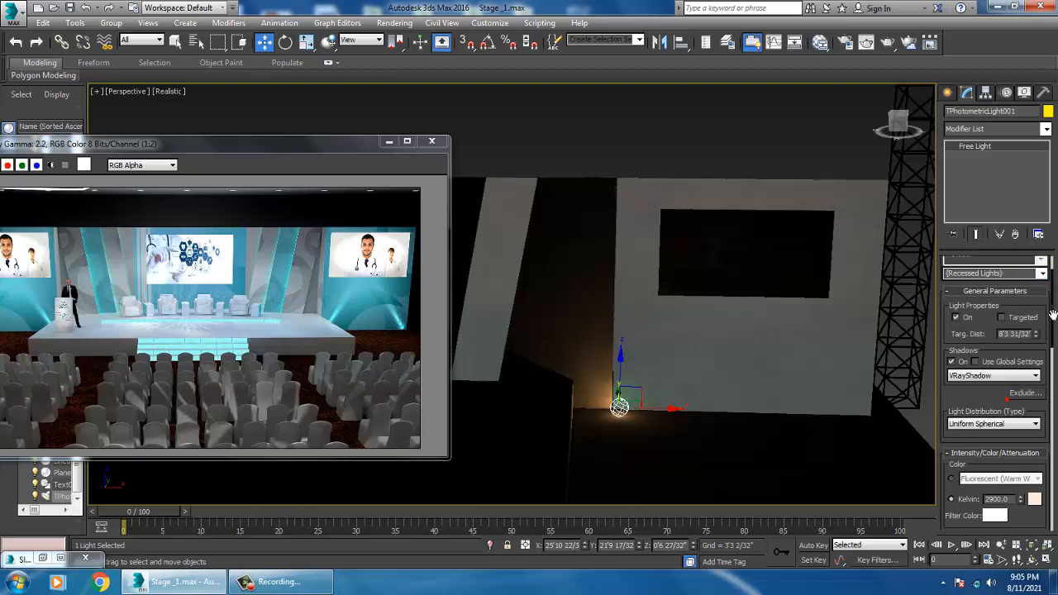
Step: Try the 21W Halogen Bulb and 40W Bulb templates on the light
click(1043, 274)
click(1009, 349)
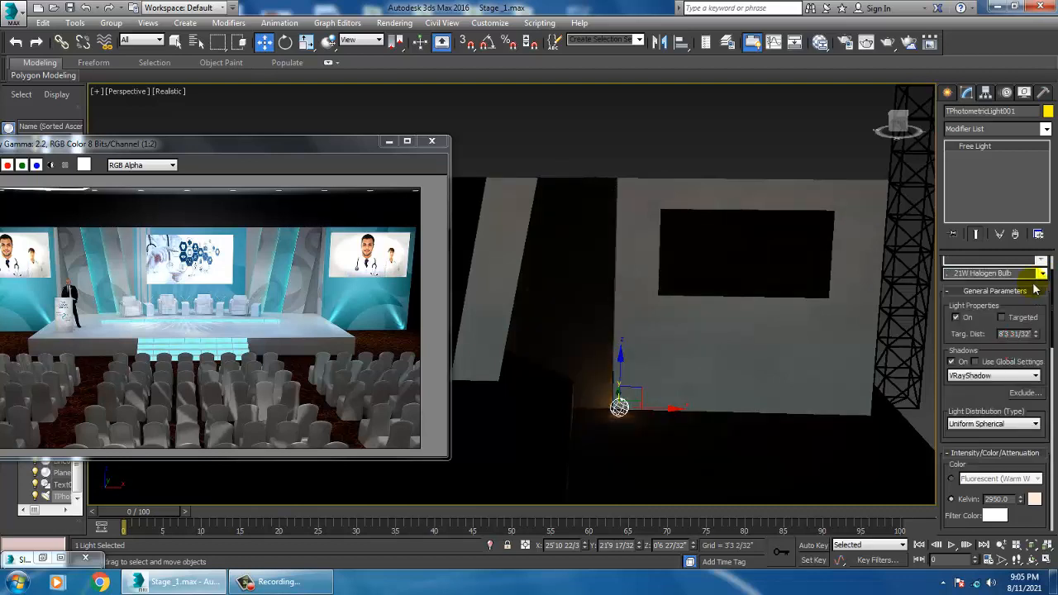
click(1043, 274)
click(979, 293)
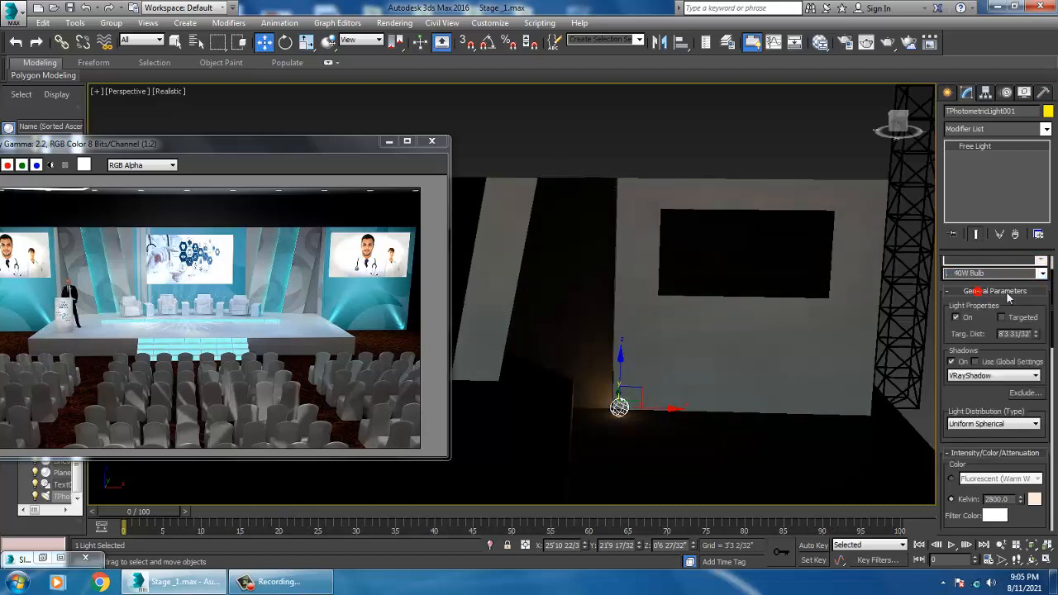
click(1043, 274)
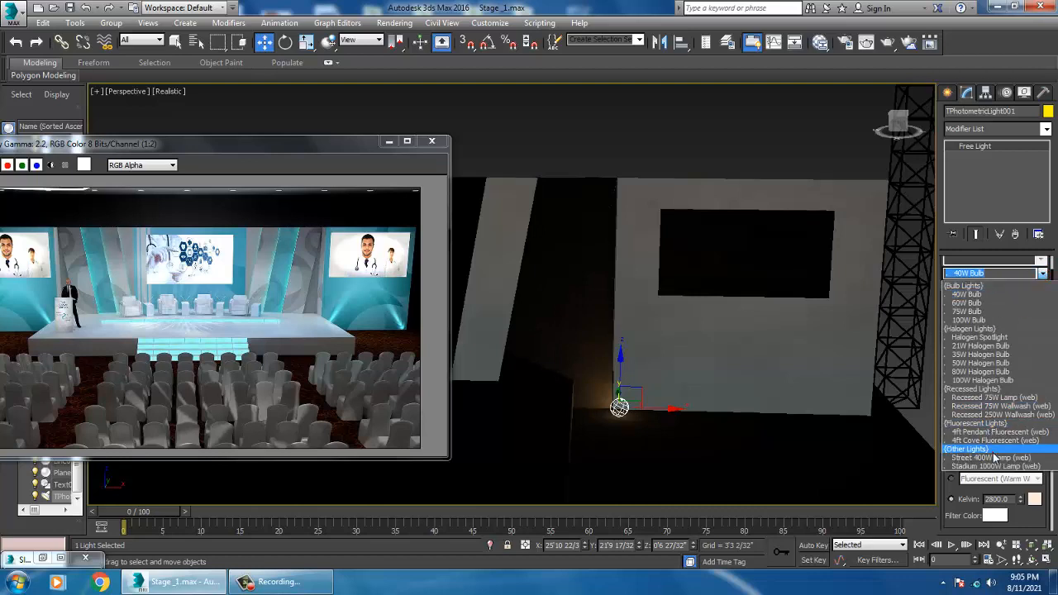
click(992, 451)
Step: Apply the Street 400W Lamp (web) template and switch the light distribution to Spotlight
click(1043, 270)
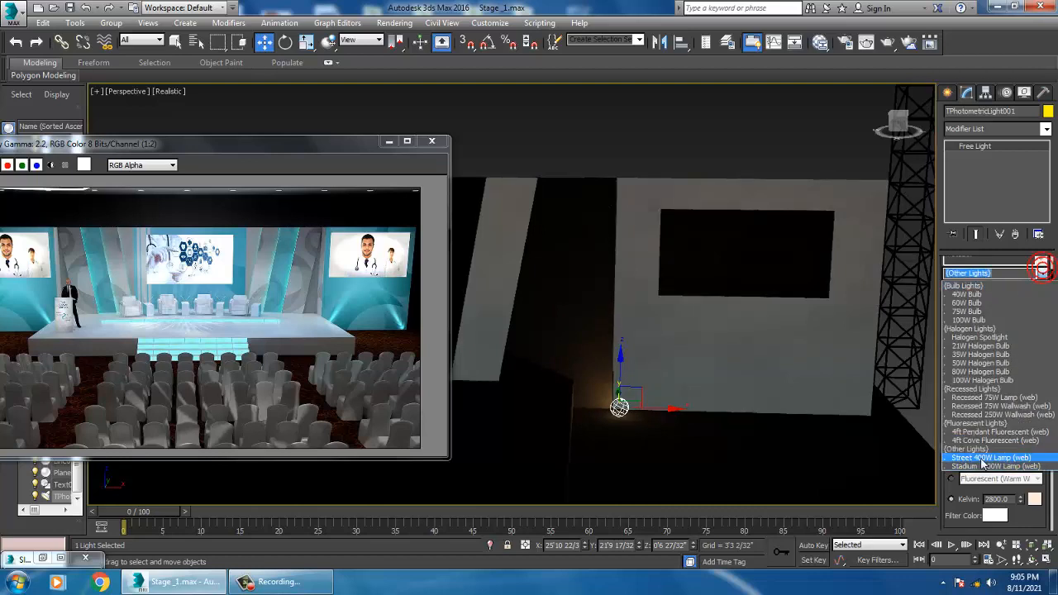
click(982, 462)
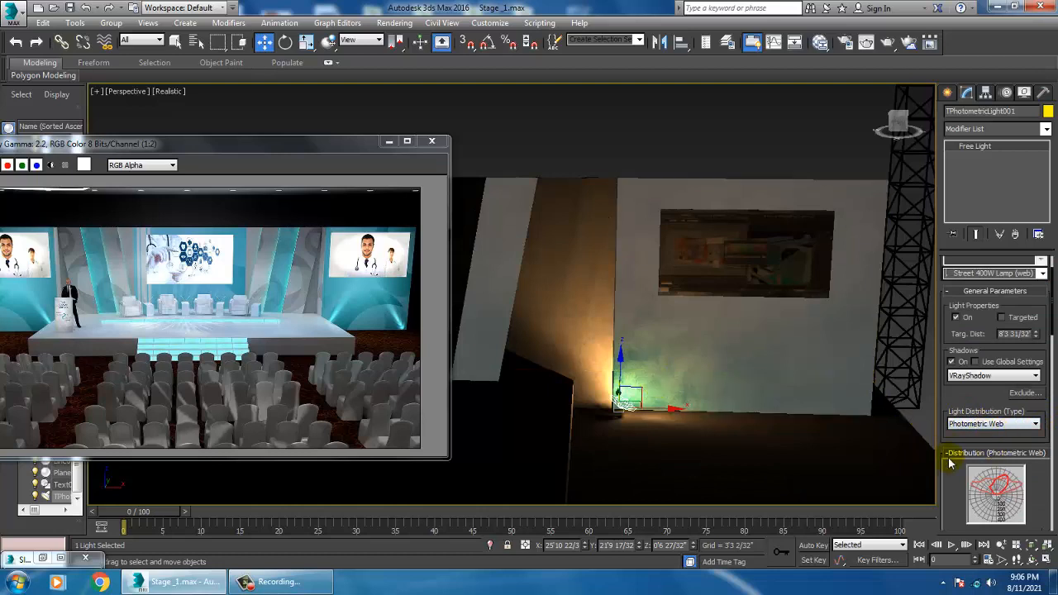
click(992, 423)
click(978, 448)
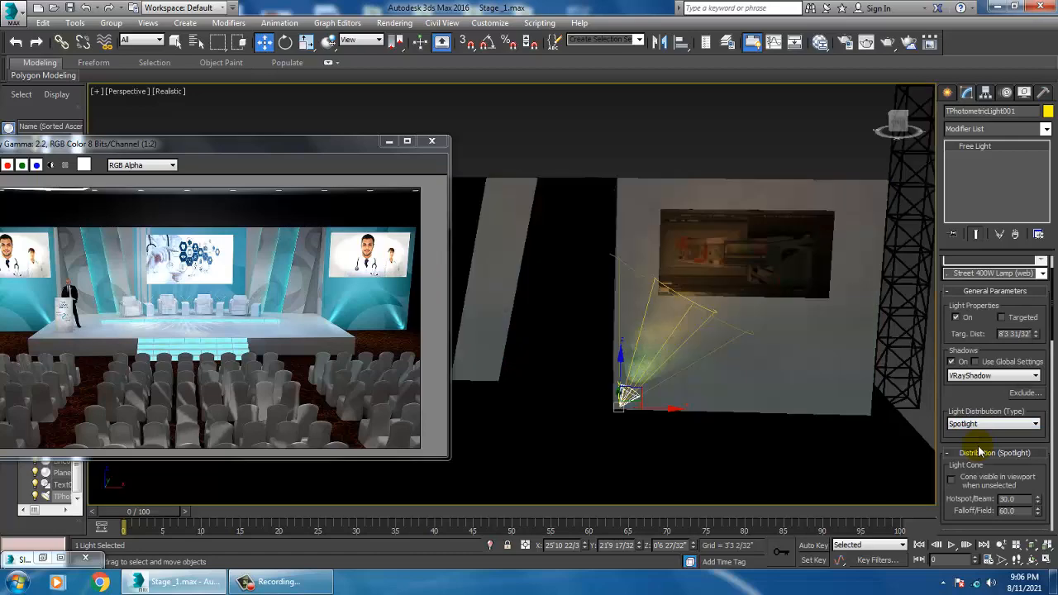
Step: Rotate the light so its spotlight aims up at the wall
alt+middle_drag(716, 404, 742, 413)
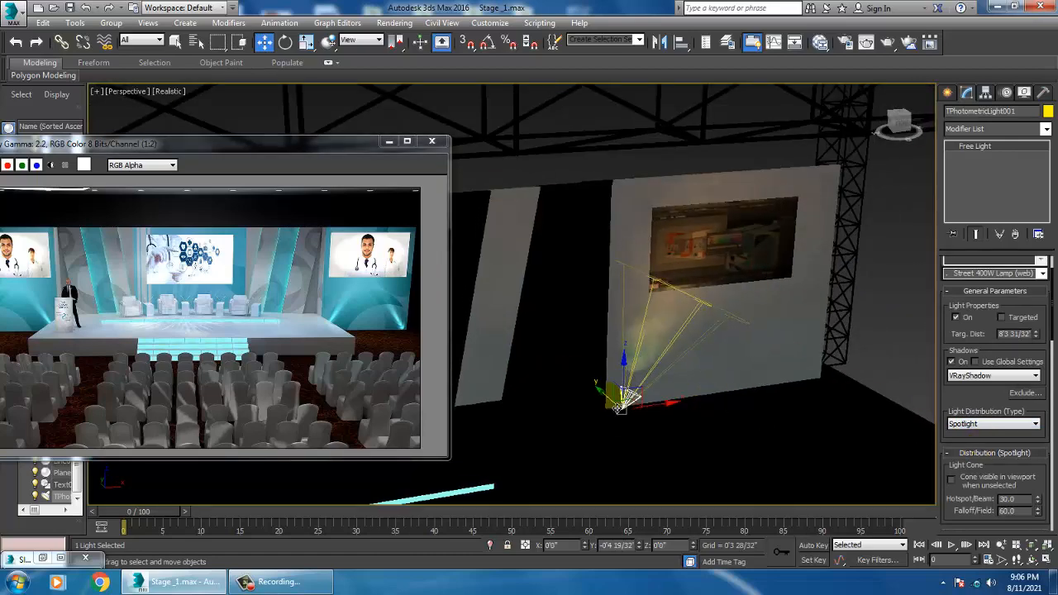
key(e)
alt+middle_drag(671, 407, 643, 402)
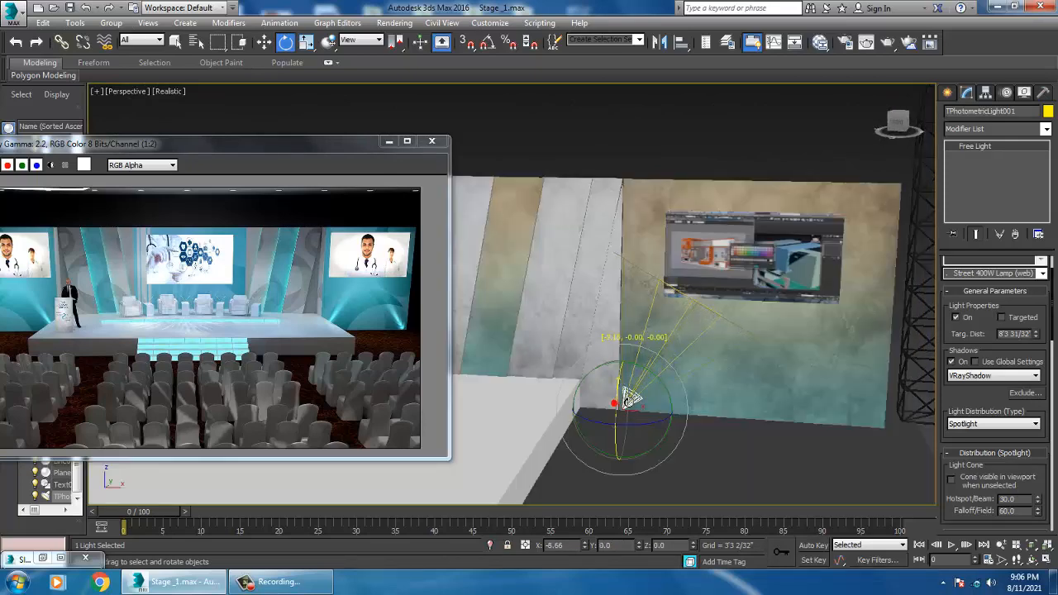
drag(614, 403, 614, 401)
mouse_move(715, 392)
alt+middle_down()
mouse_move(665, 405)
mouse_move(724, 406)
alt+middle_up()
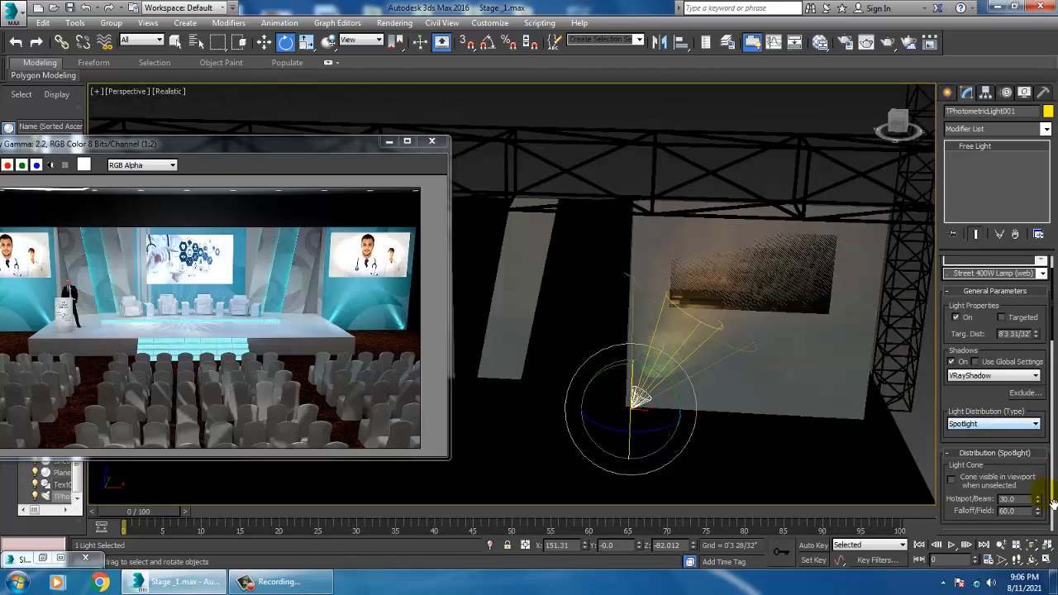
Step: Set the light's dimming to 306%
drag(996, 413, 990, 173)
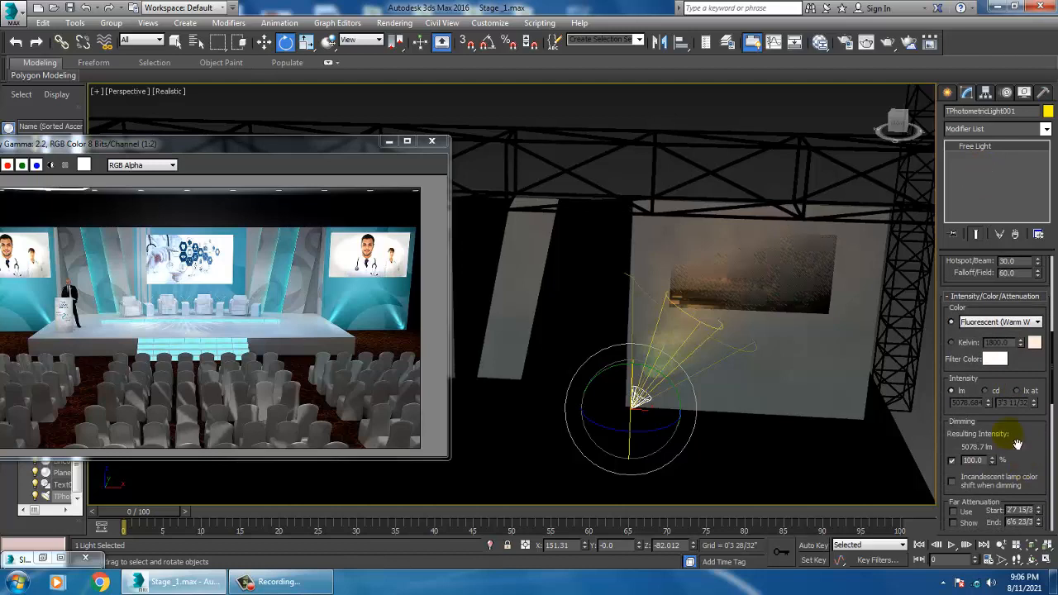
drag(997, 460, 989, 218)
drag(980, 289, 986, 330)
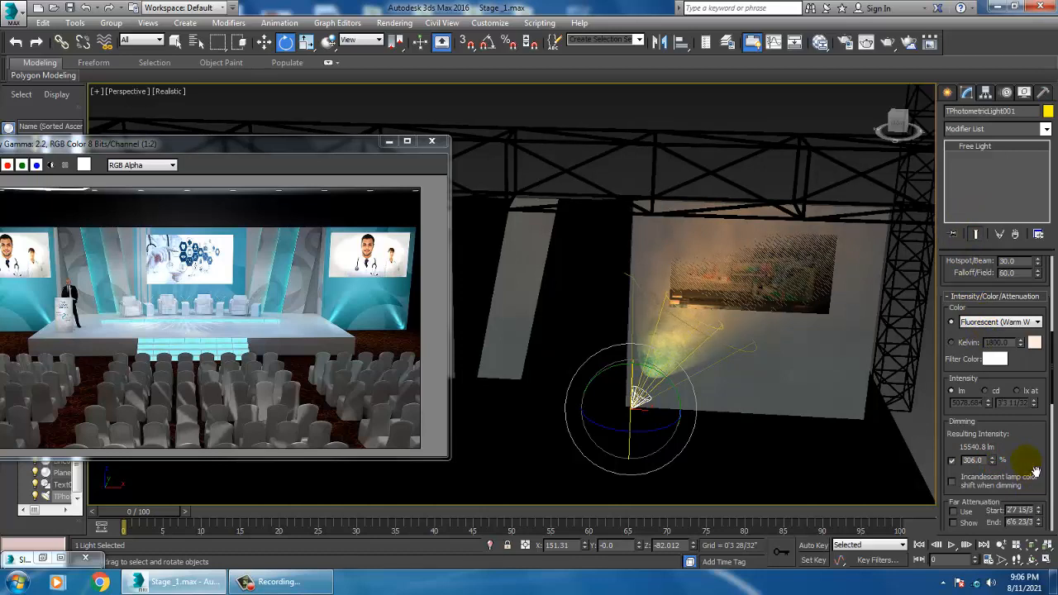
Step: Set the spotlight's hotspot/beam to 36 and falloff/field to 21 degrees
scroll(959, 329, up, 4)
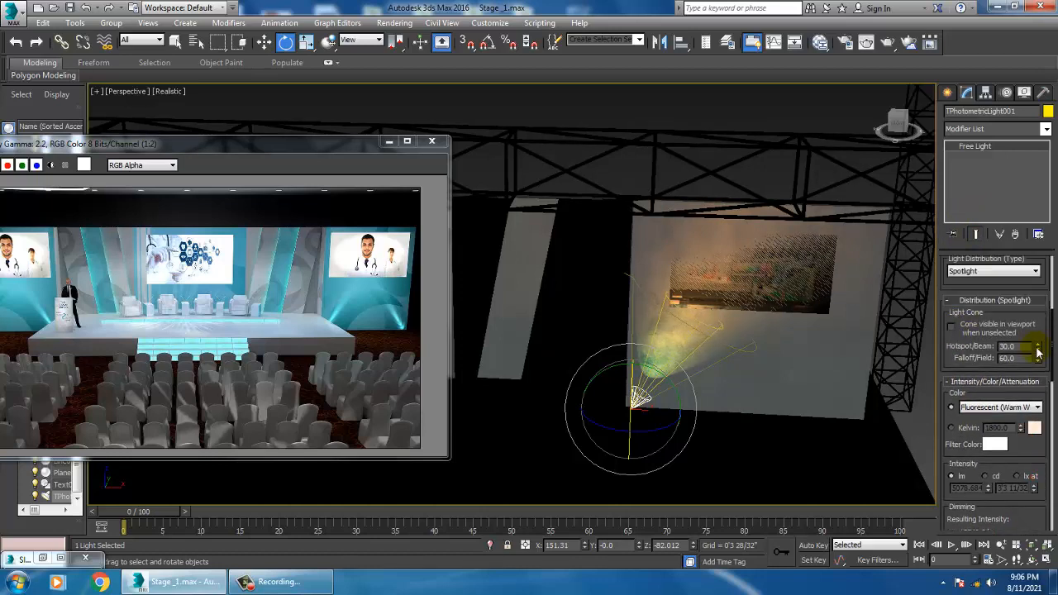
drag(1038, 349, 1051, 391)
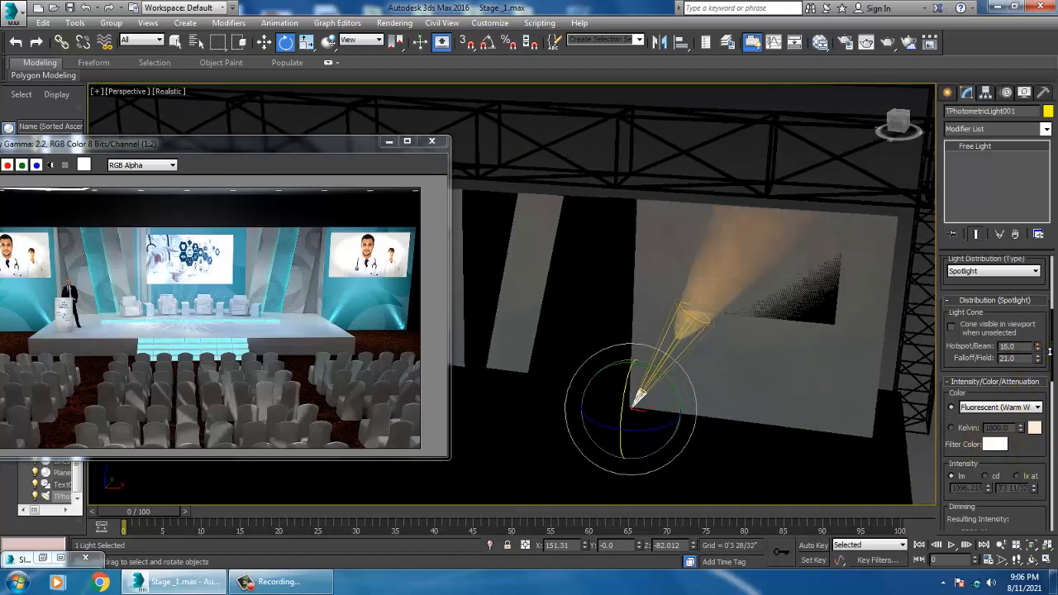
mouse_move(1049, 351)
mouse_down()
mouse_move(1041, 323)
mouse_move(1051, 340)
mouse_up()
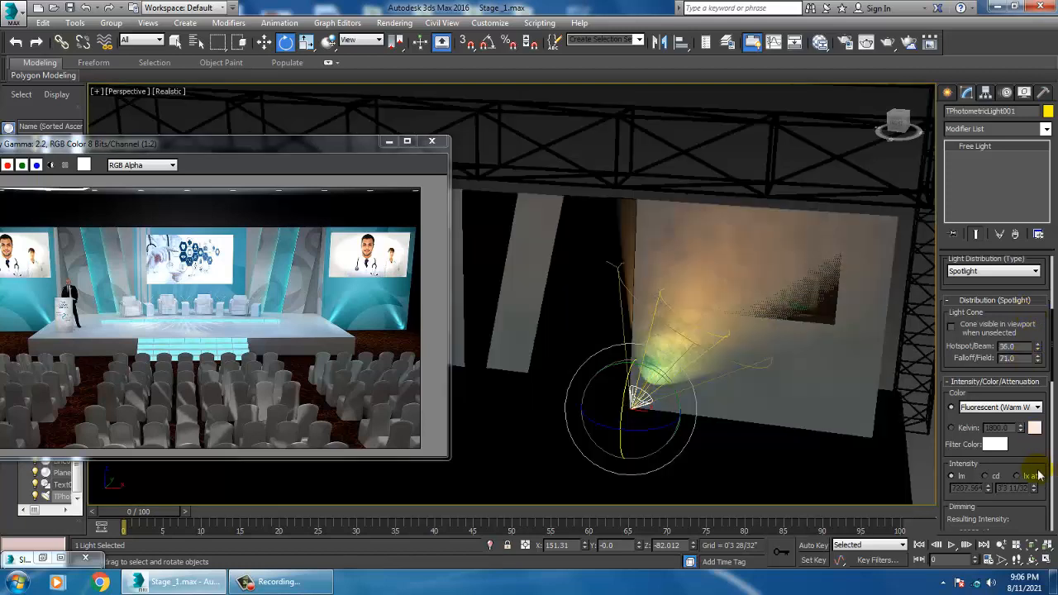
Step: Enable far attenuation with a start of about 8'6" and an end of about 11'0"
scroll(1038, 477, down, 5)
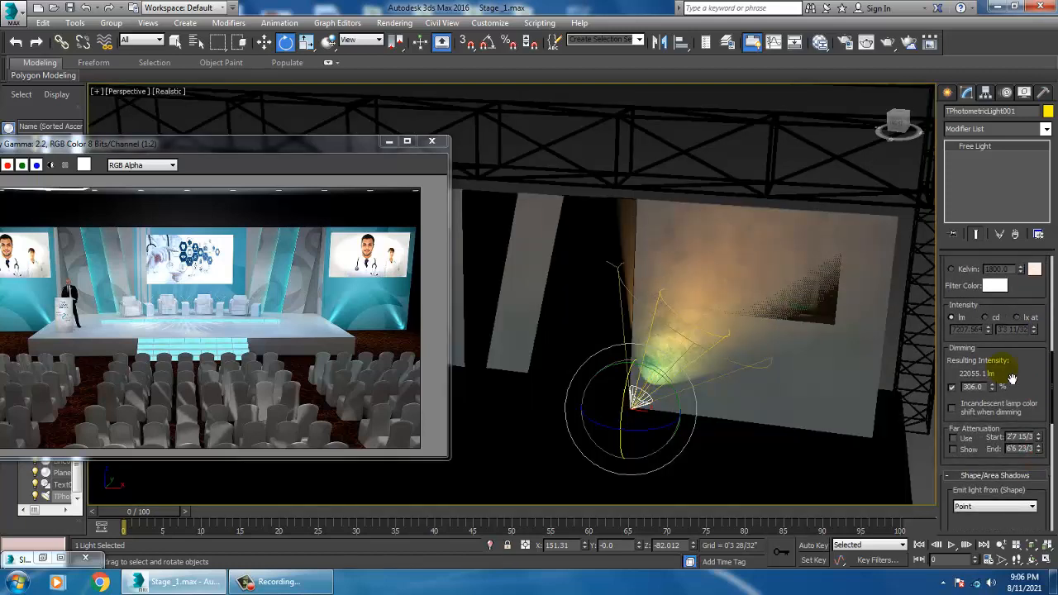
click(956, 439)
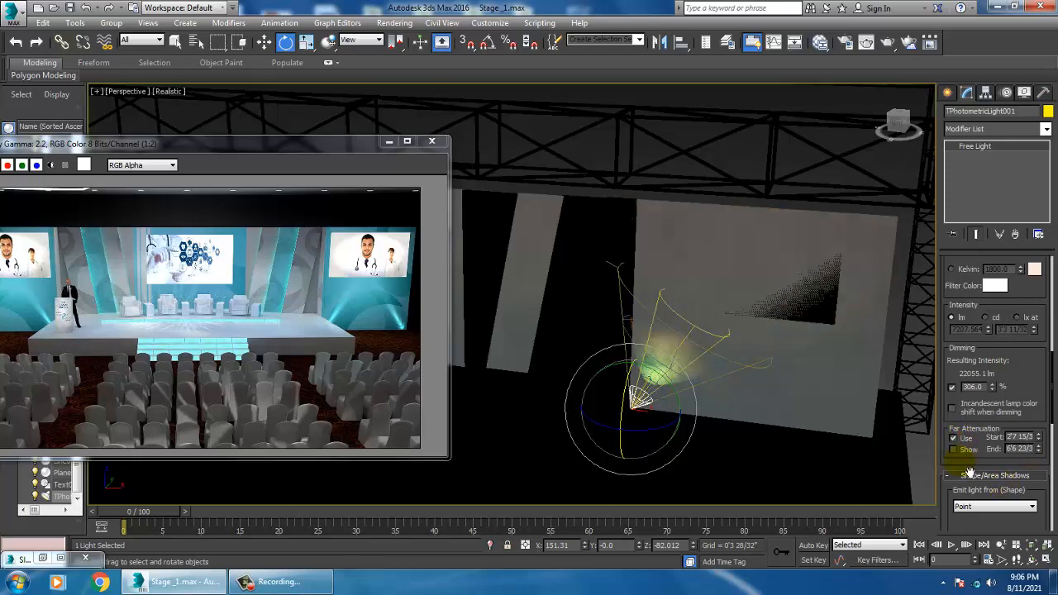
alt+middle_drag(764, 424, 906, 441)
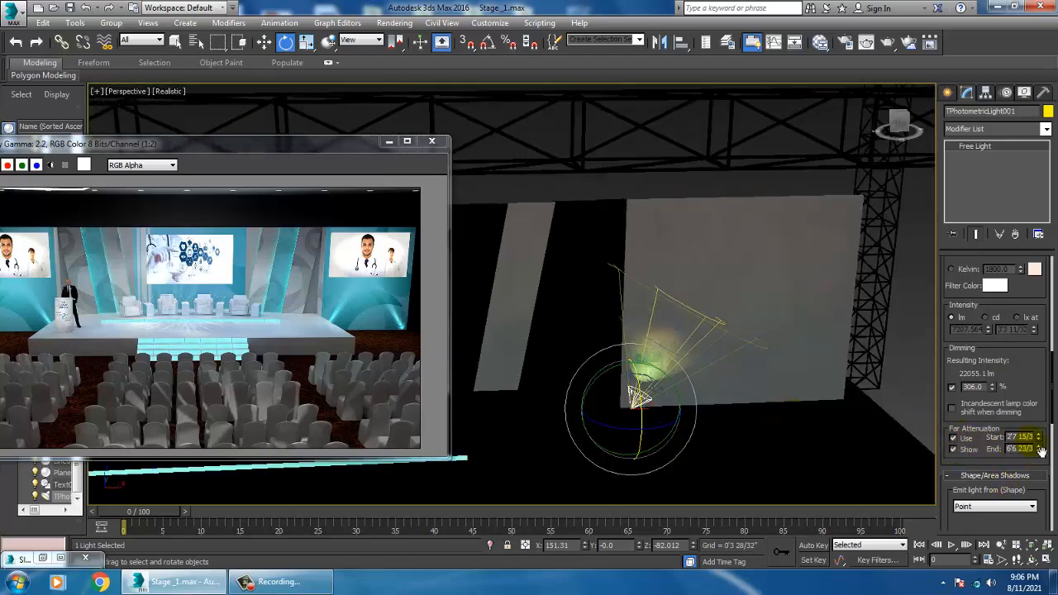
drag(1044, 418, 1043, 301)
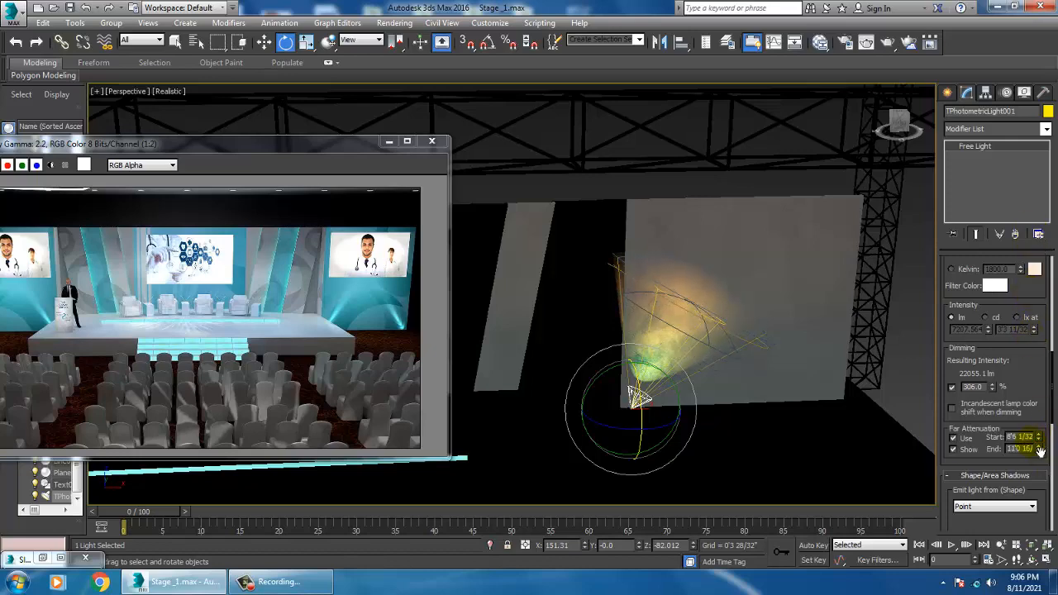
Step: Rotate the light further to angle the beam across the wall
alt+middle_drag(735, 387, 590, 427)
scroll(721, 361, up, 2)
key(w)
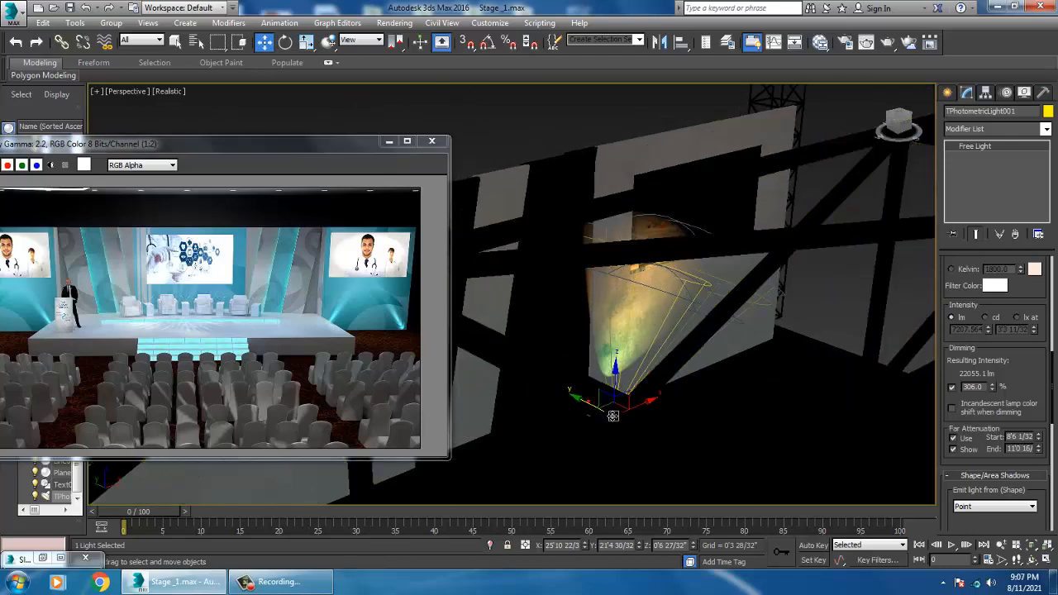
key(e)
drag(668, 408, 648, 385)
alt+middle_drag(721, 405, 698, 387)
scroll(970, 422, up, 4)
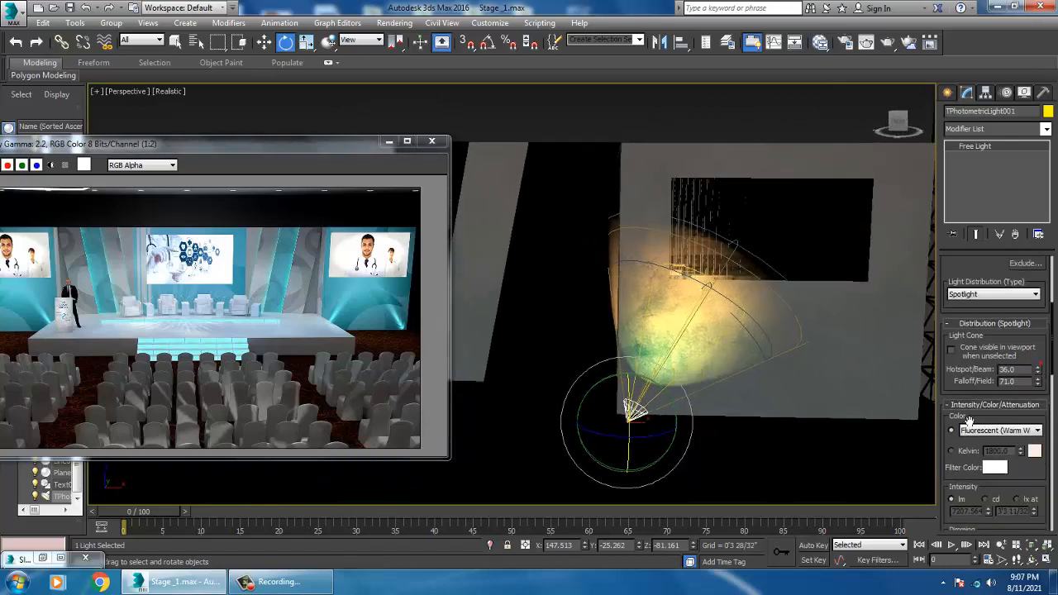
Step: Turn on the light's Targeted option
drag(1036, 475, 1025, 298)
scroll(1053, 429, up, 5)
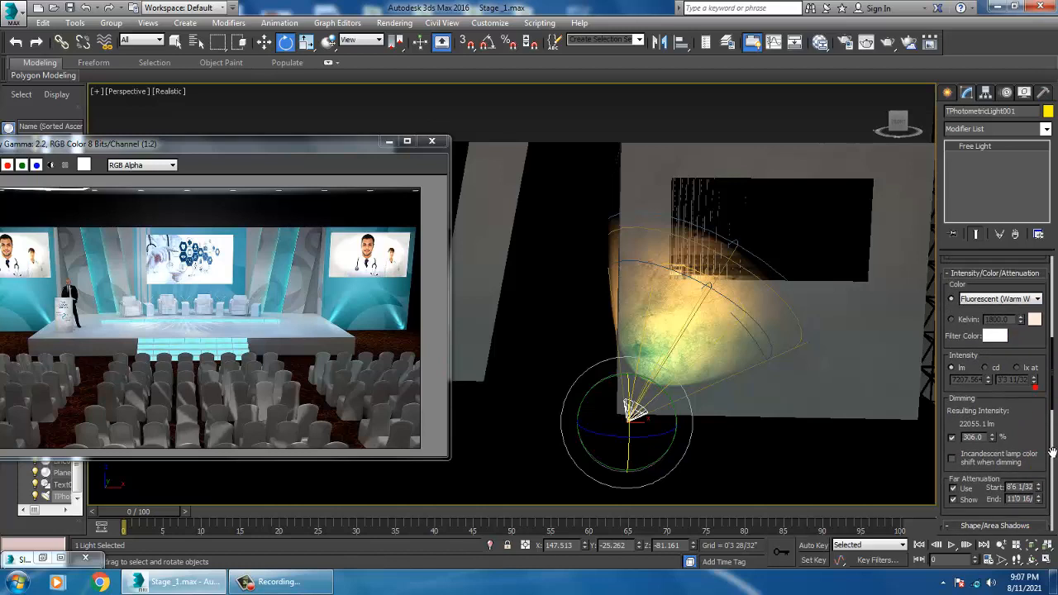
drag(1044, 326, 1015, 466)
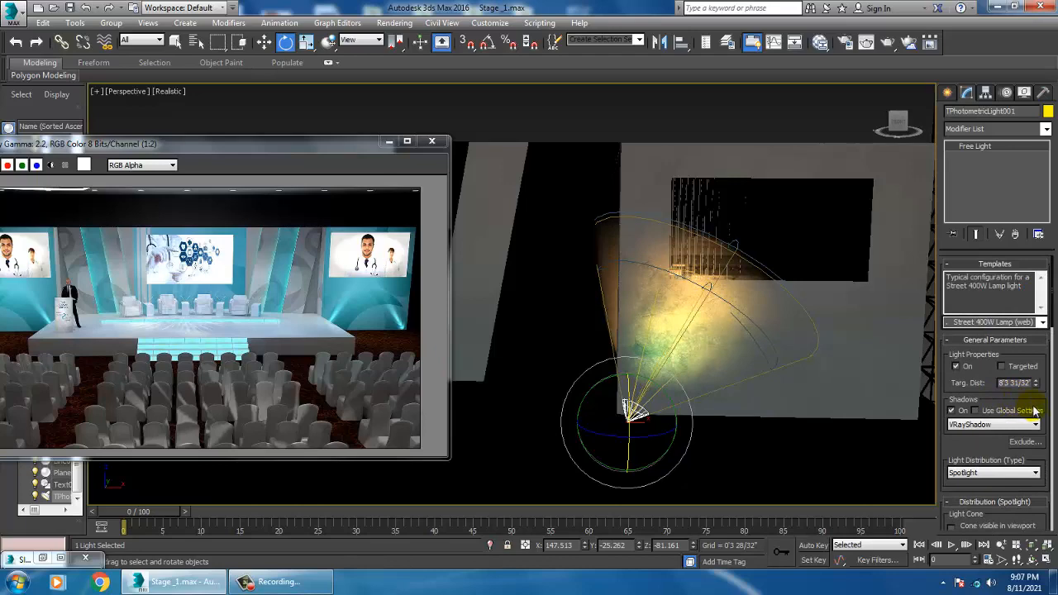
click(1003, 367)
alt+middle_drag(780, 342, 799, 328)
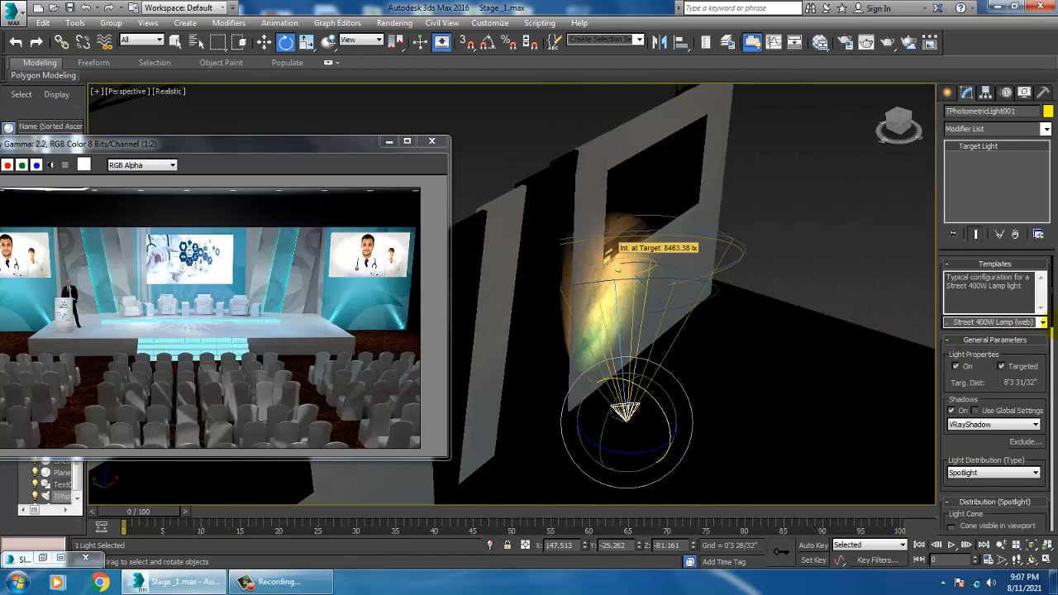
Step: Try the 100W Halogen Bulb and 4ft Pendant Fluorescent templates on the light
click(1043, 322)
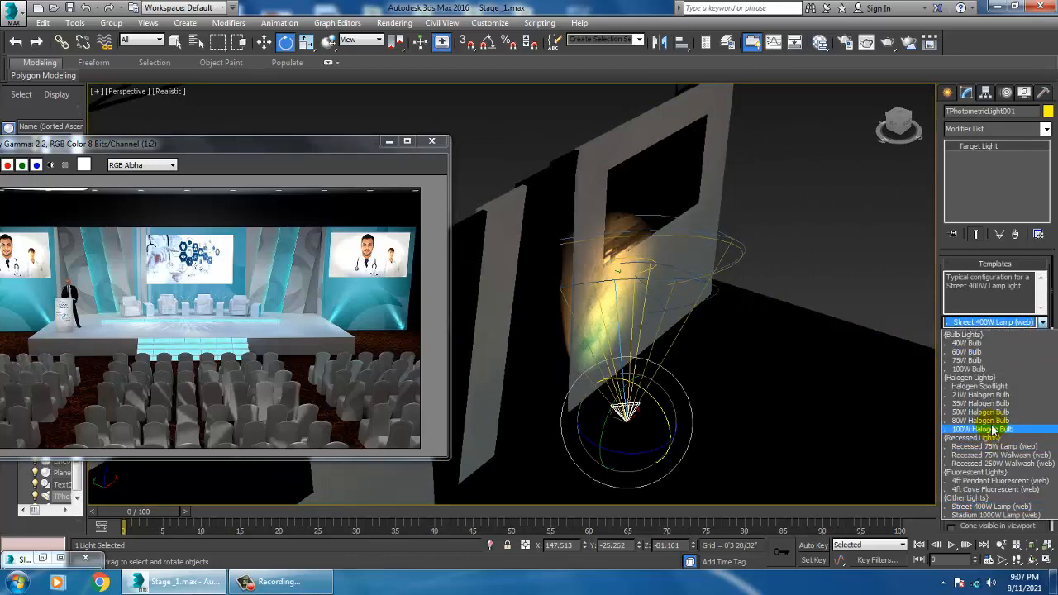
click(993, 429)
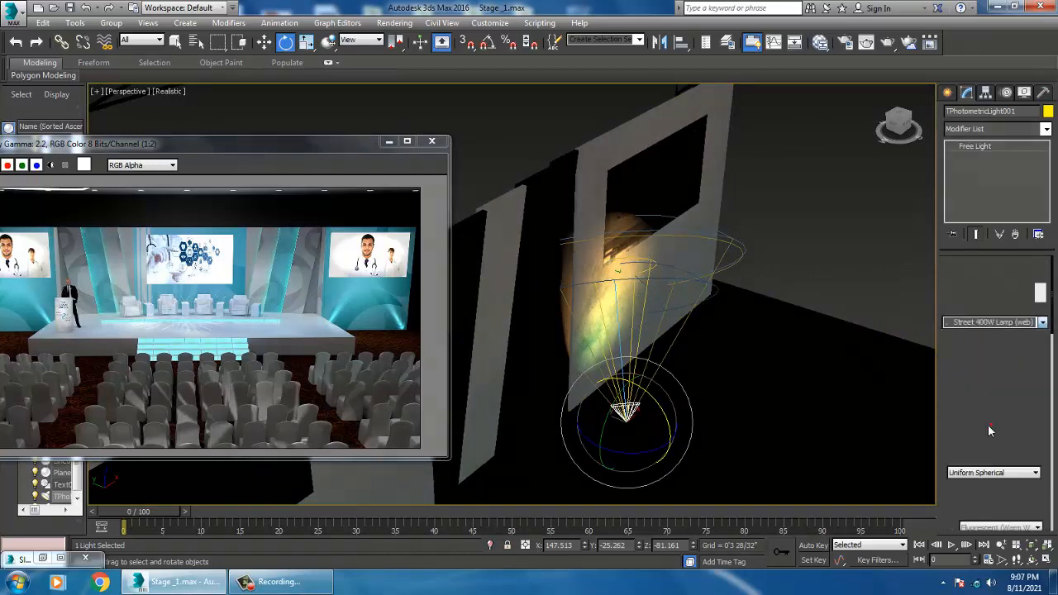
click(1043, 322)
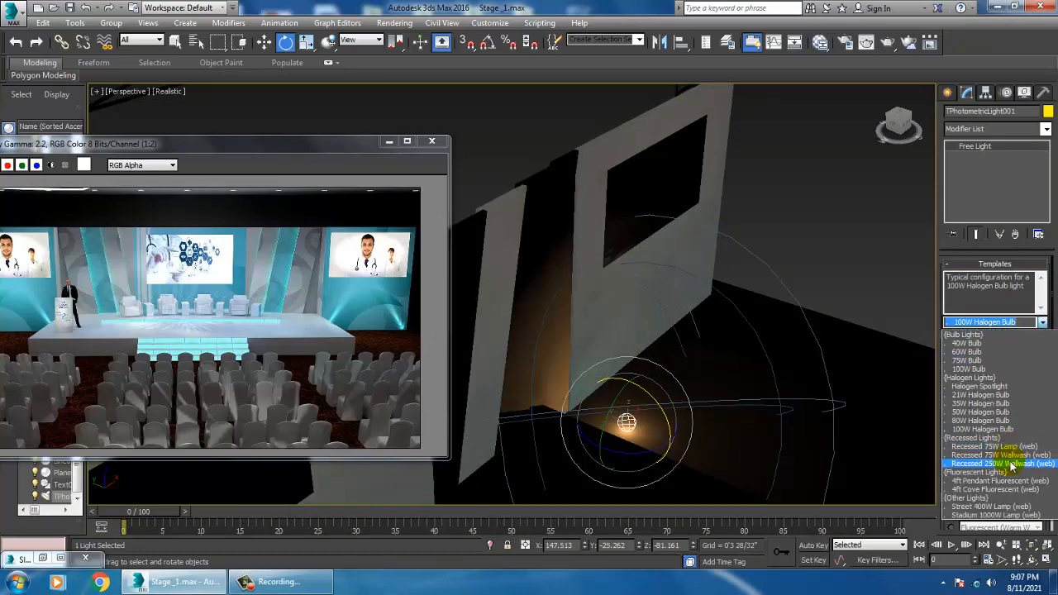
click(1000, 481)
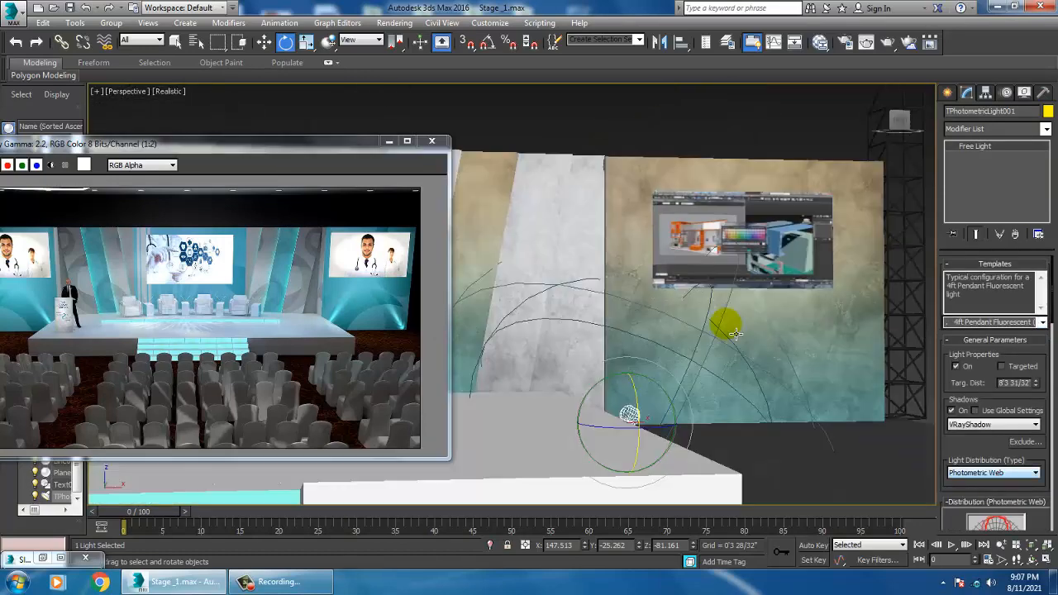
Step: Apply the Recessed 75W Lamp (web) template and set the light distribution to Spotlight
click(1043, 323)
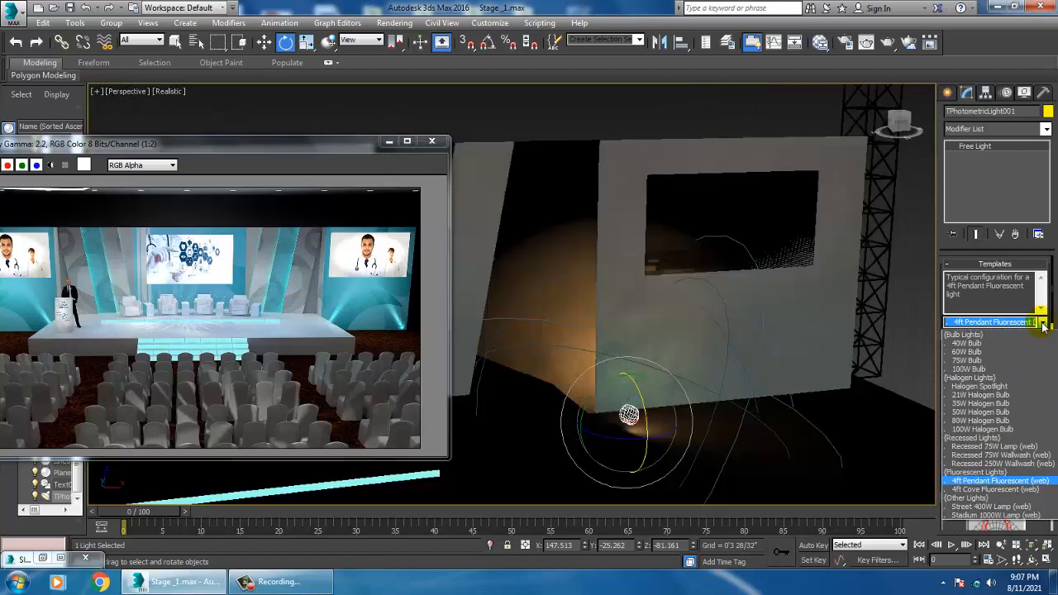
click(994, 447)
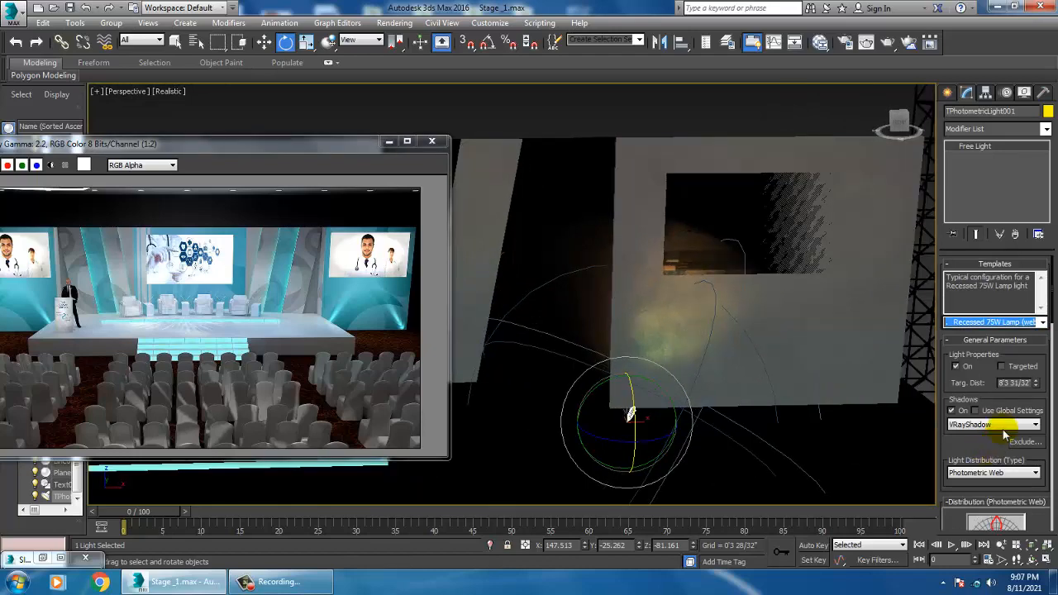
click(1003, 472)
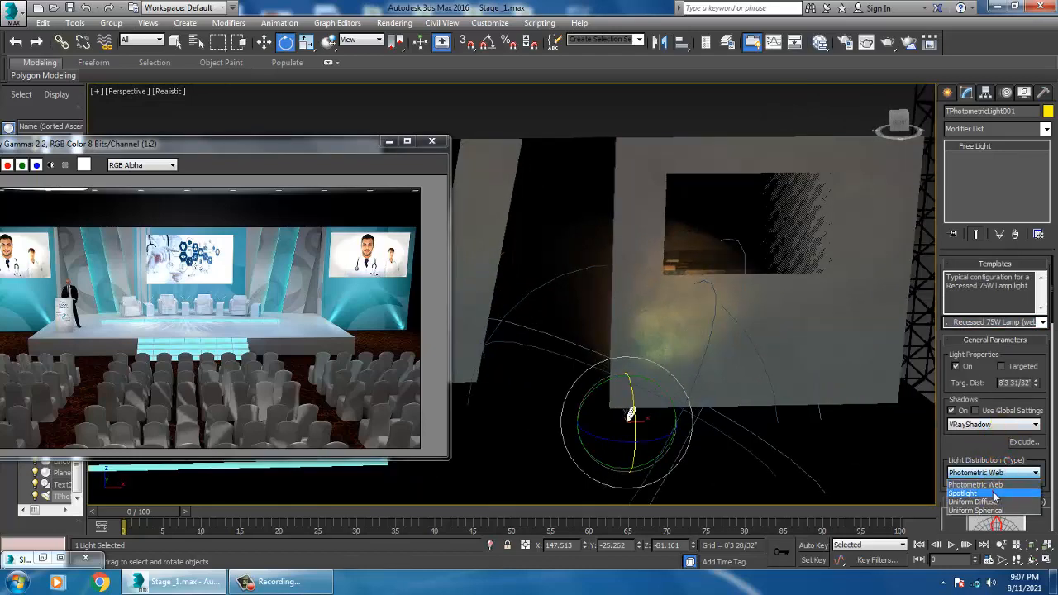
click(993, 493)
Step: Set the light's dimming to 706.86%
alt+middle_drag(702, 350, 708, 372)
key(w)
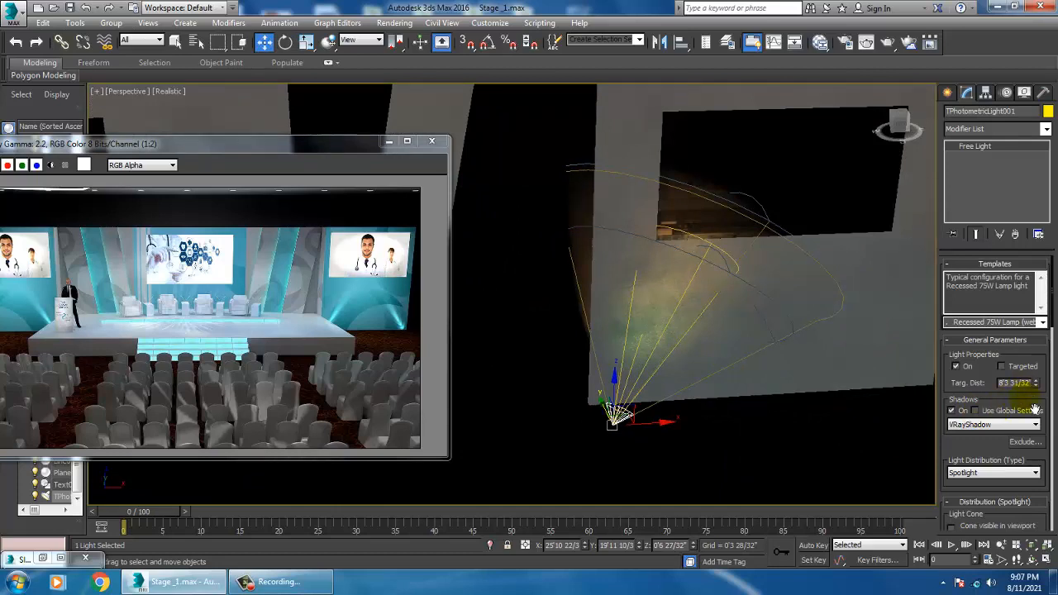
scroll(1004, 410, down, 5)
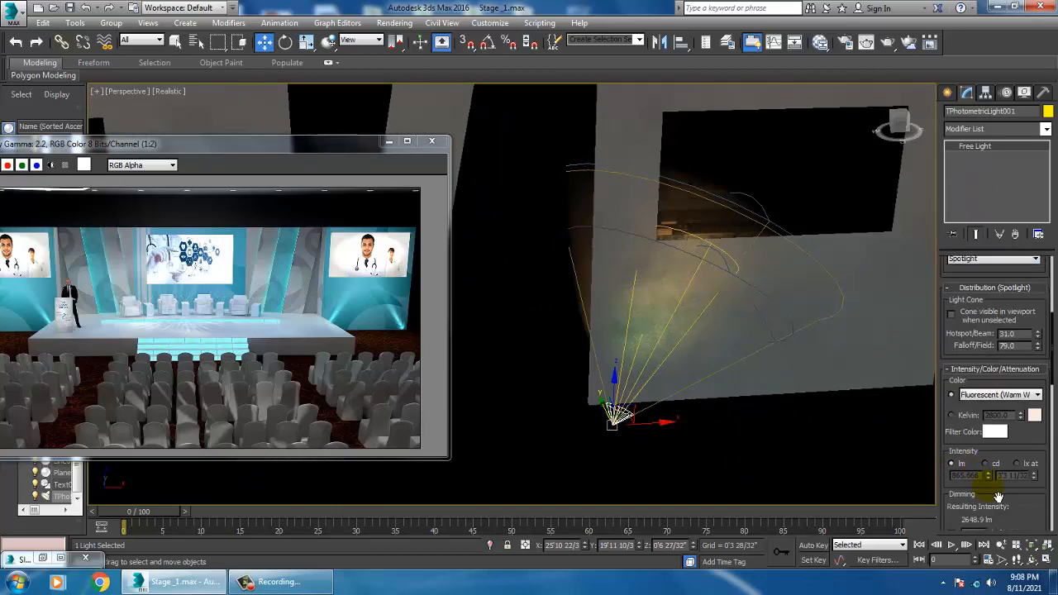
scroll(999, 497, down, 2)
drag(994, 481, 983, 400)
alt+middle_drag(710, 363, 697, 356)
scroll(698, 360, down, 1)
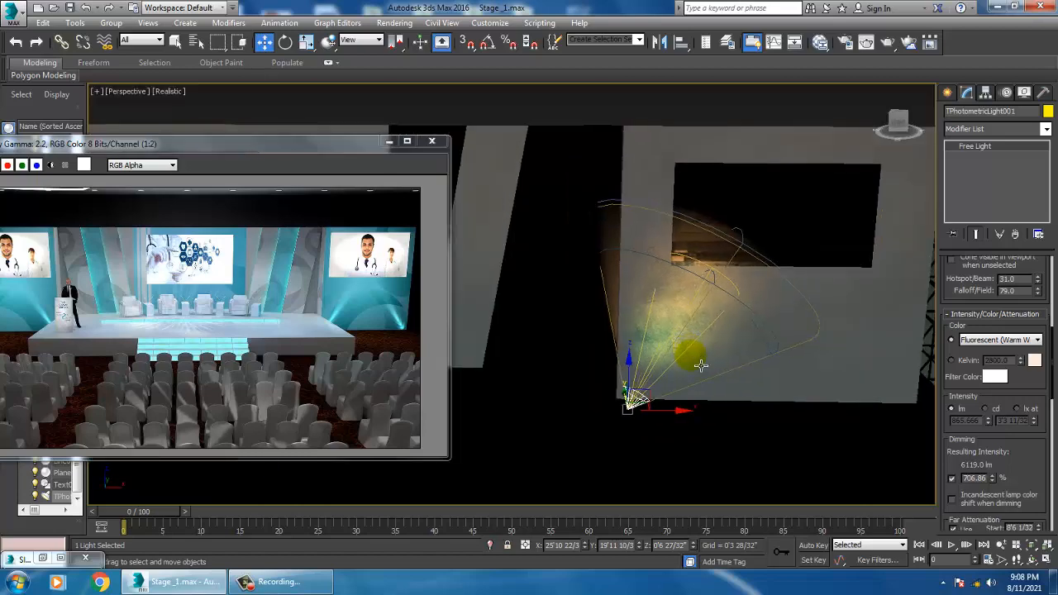
Step: Rotate and move the light to sit at the wall's lower corner, aiming up across it
key(e)
drag(684, 399, 693, 401)
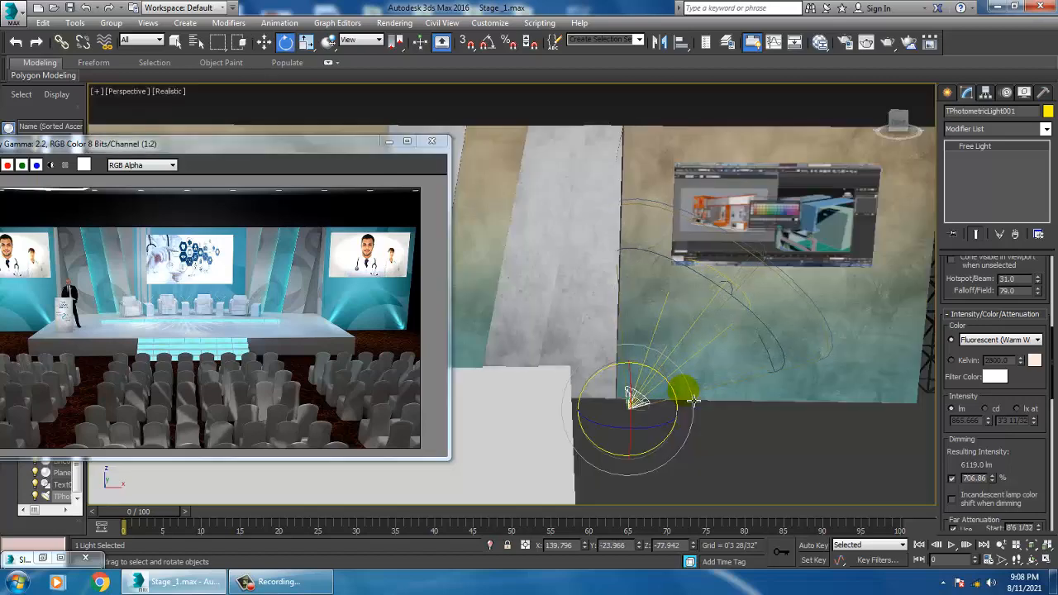
key(w)
mouse_move(692, 401)
alt+middle_down()
mouse_move(676, 394)
mouse_move(685, 384)
alt+middle_up()
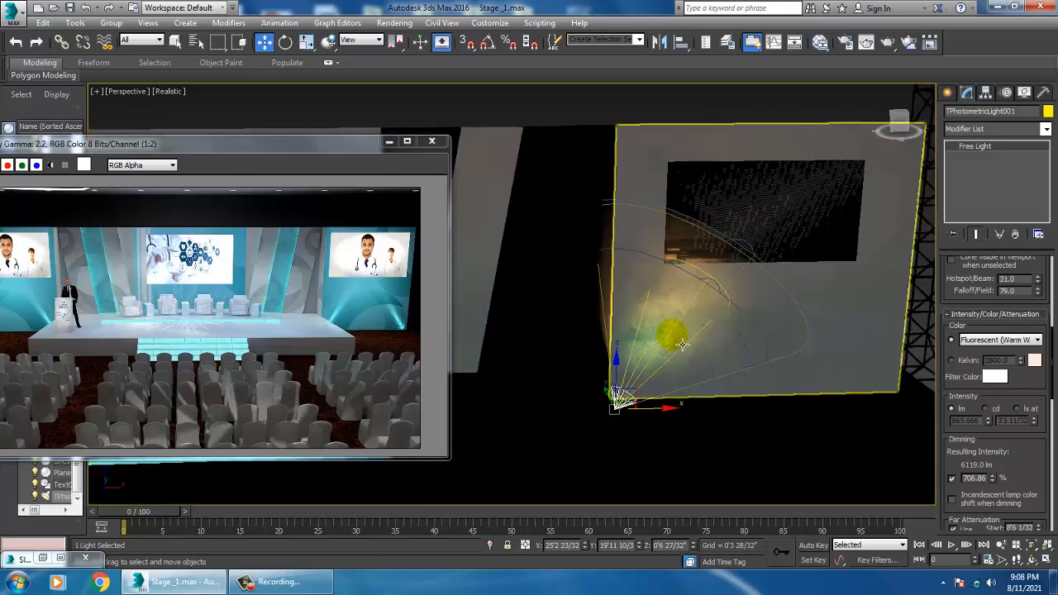
Step: Tilt the photometric light in local coordinates and nudge its position so it grazes up the wall
key(e)
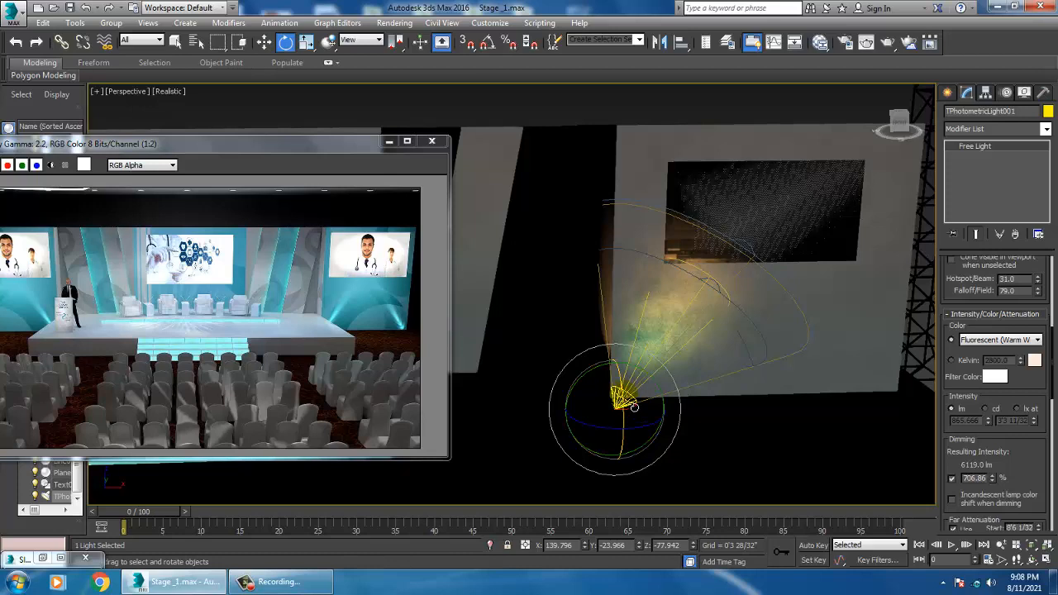
click(368, 40)
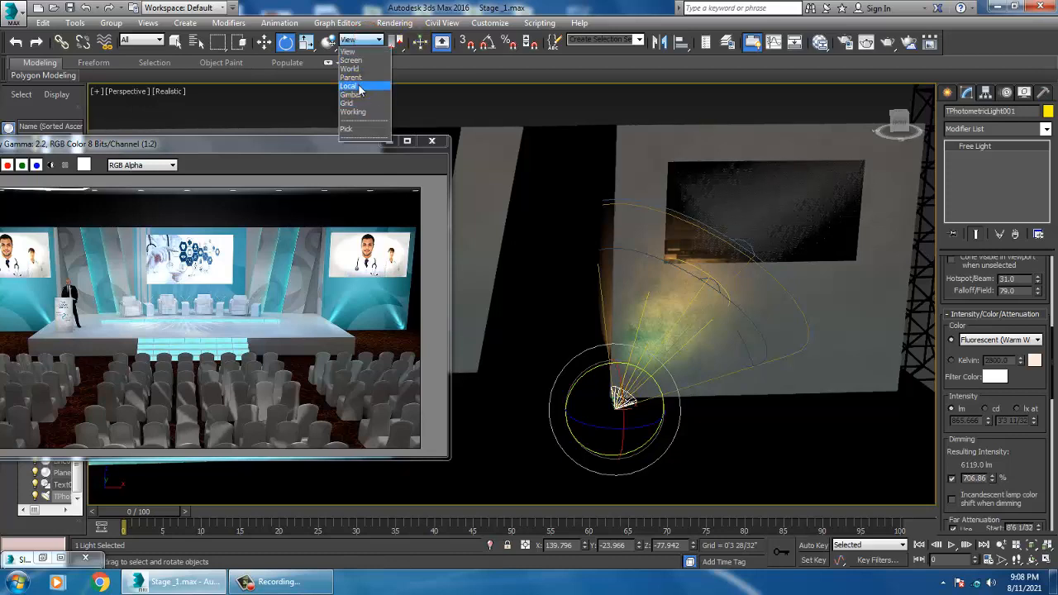
click(360, 87)
drag(656, 404, 648, 413)
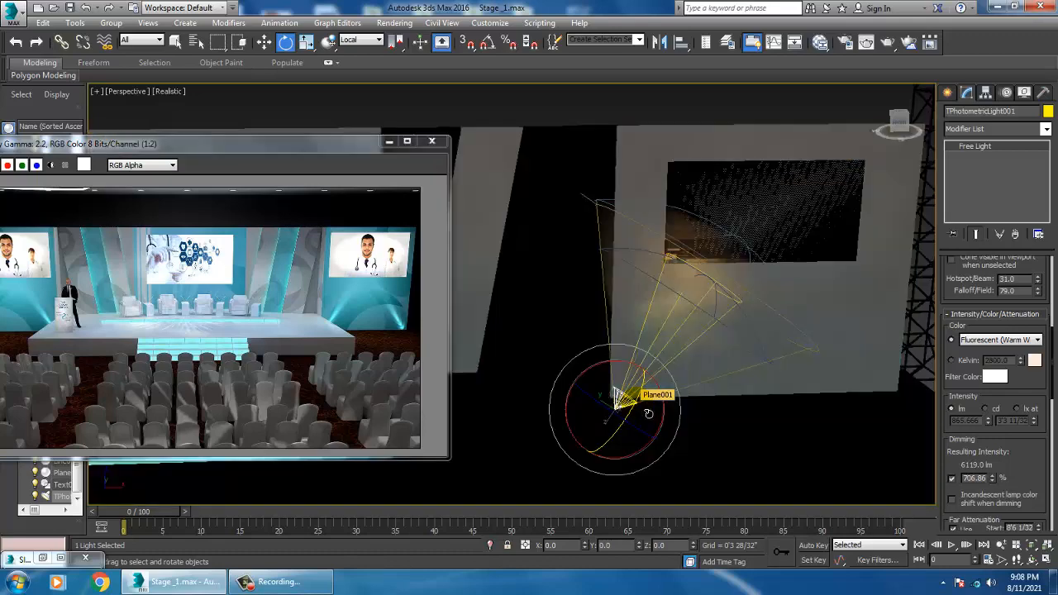
alt+middle_drag(701, 299, 722, 291)
drag(645, 409, 653, 398)
key(w)
alt+middle_drag(718, 362, 738, 338)
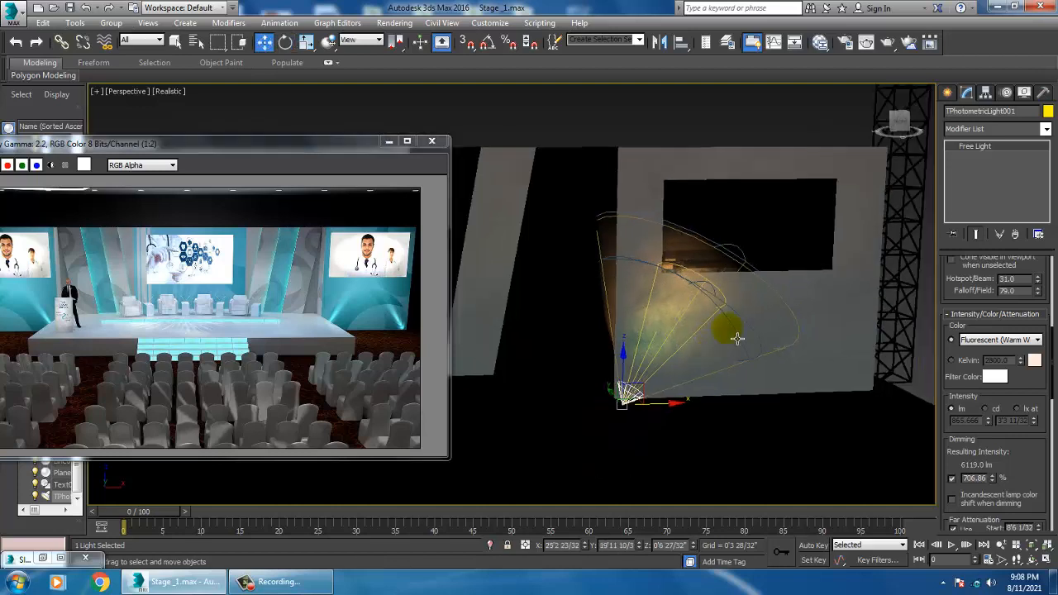
Step: Mirror a copy of the light along the X axis and move it to the wall's opposite lower corner
click(661, 42)
click(519, 320)
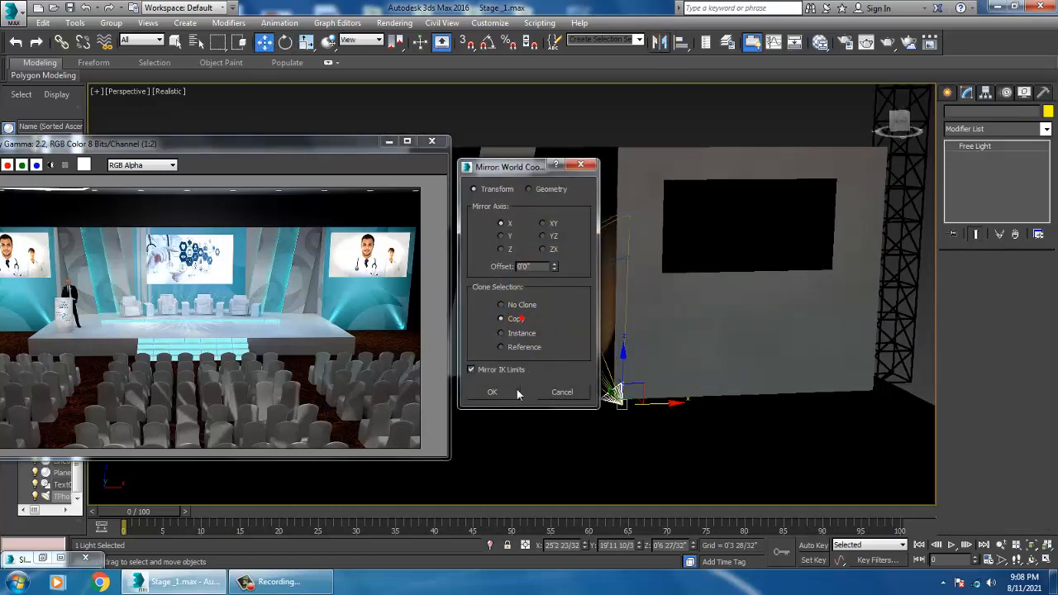
click(492, 392)
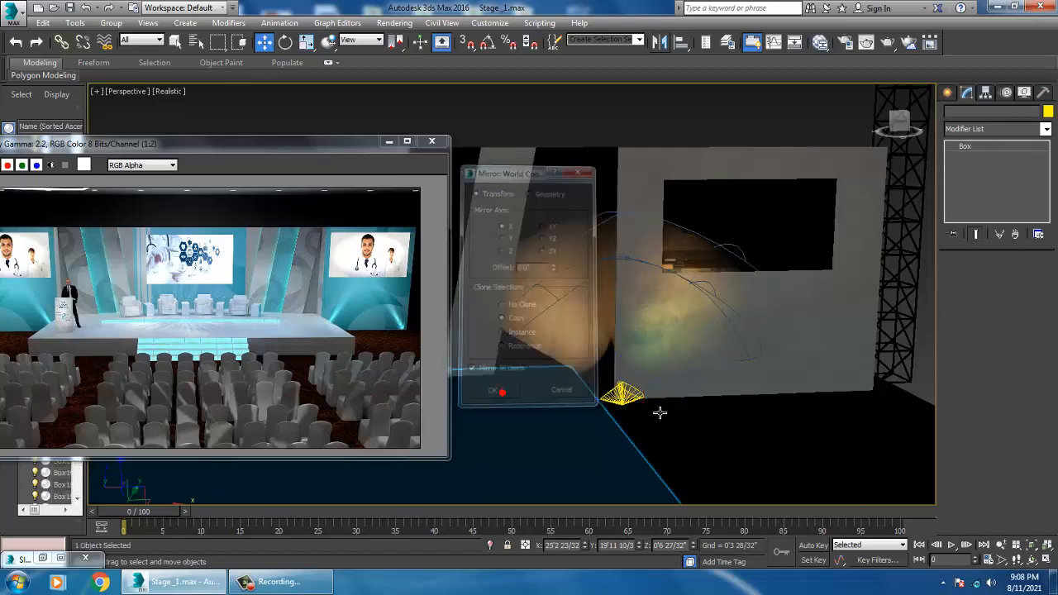
click(642, 408)
click(624, 399)
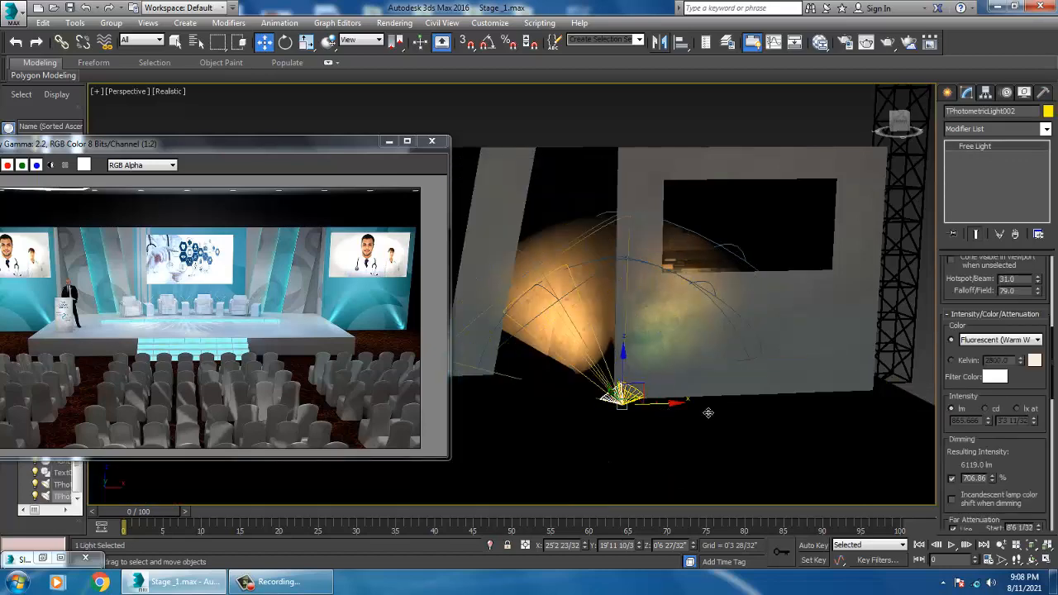
drag(708, 413, 924, 408)
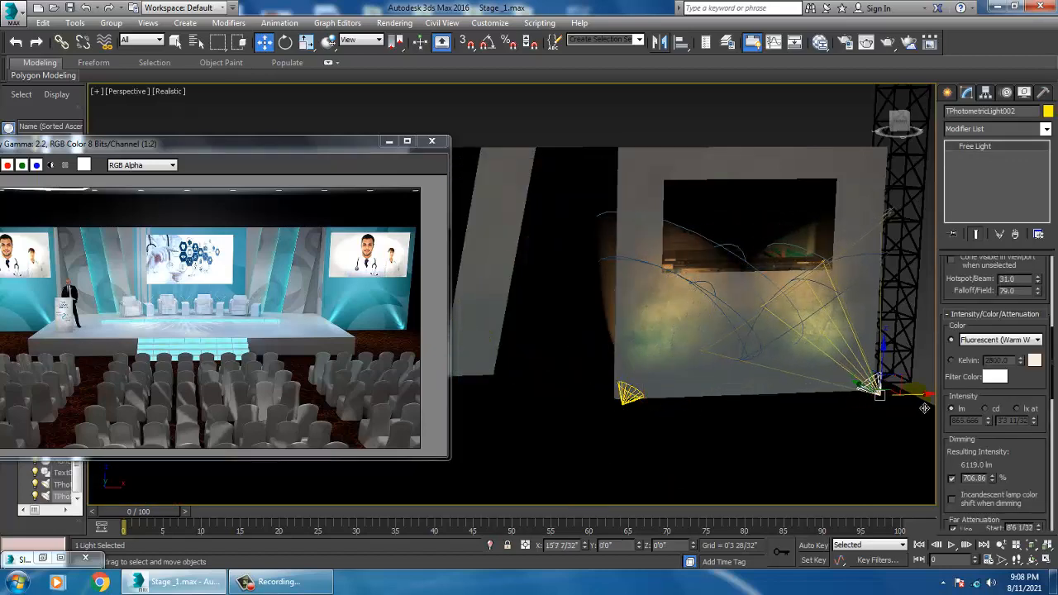
Step: Copy both wall lights and place the copies against the matching wall on the other side of the stage
scroll(769, 364, down, 3)
alt+middle_drag(770, 363, 820, 375)
scroll(683, 337, down, 3)
ctrl+click(745, 373)
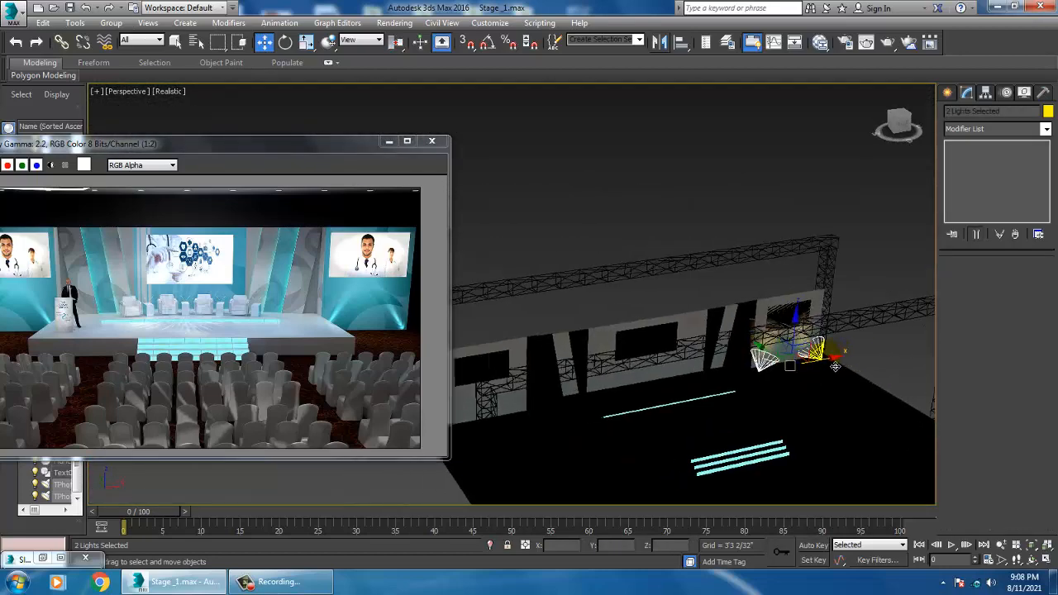
mouse_move(569, 409)
shift+mouse_down()
mouse_move(512, 420)
mouse_move(534, 416)
mouse_move(524, 411)
shift+mouse_up()
click(531, 346)
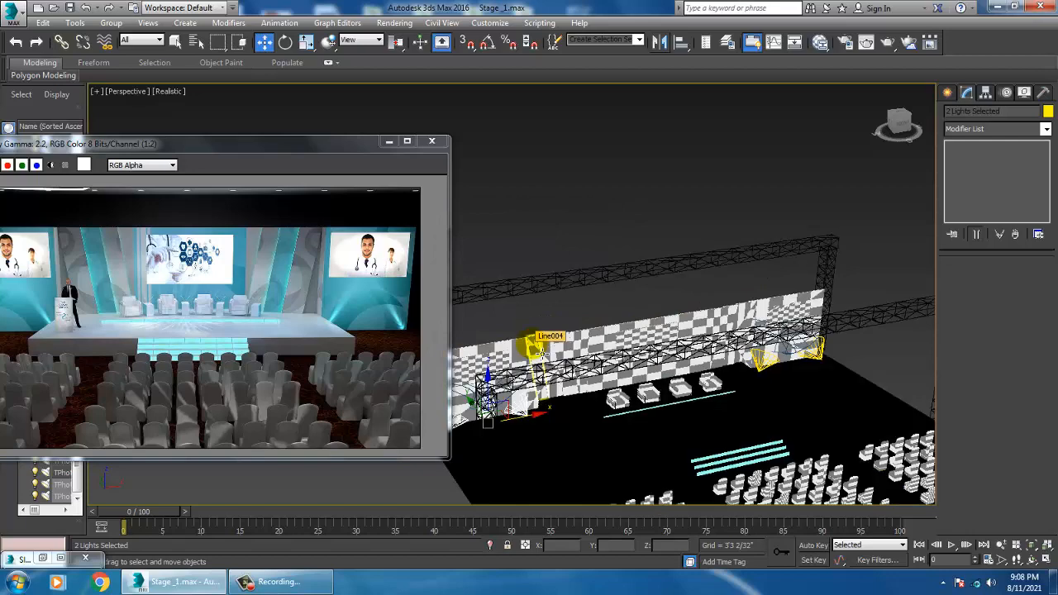
alt+middle_drag(804, 432, 724, 389)
middle_drag(768, 345, 686, 358)
scroll(687, 357, down, 5)
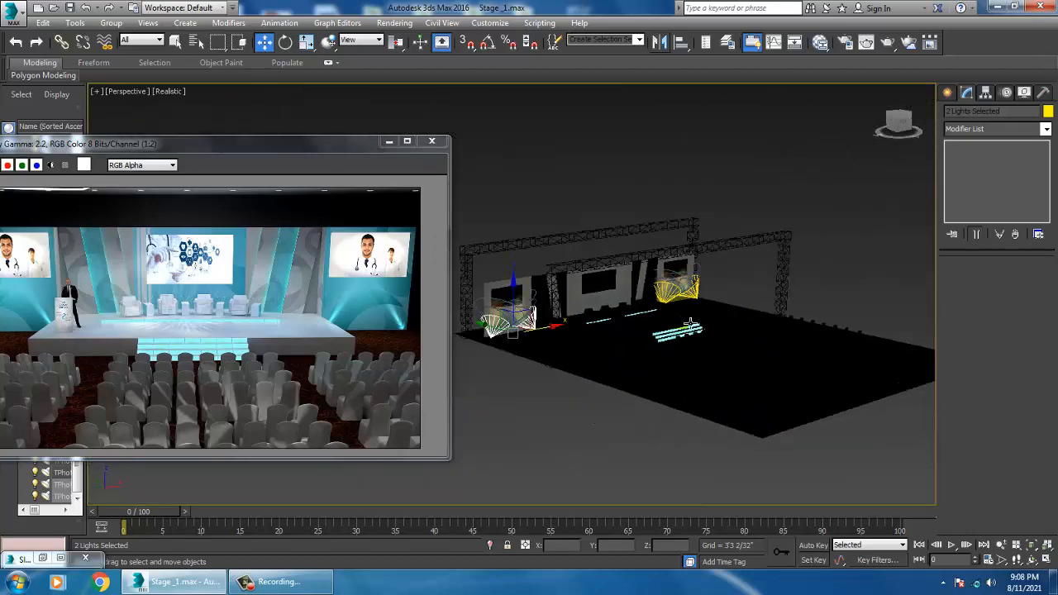
alt+middle_drag(681, 305, 677, 317)
scroll(677, 317, up, 3)
scroll(677, 317, up, 2)
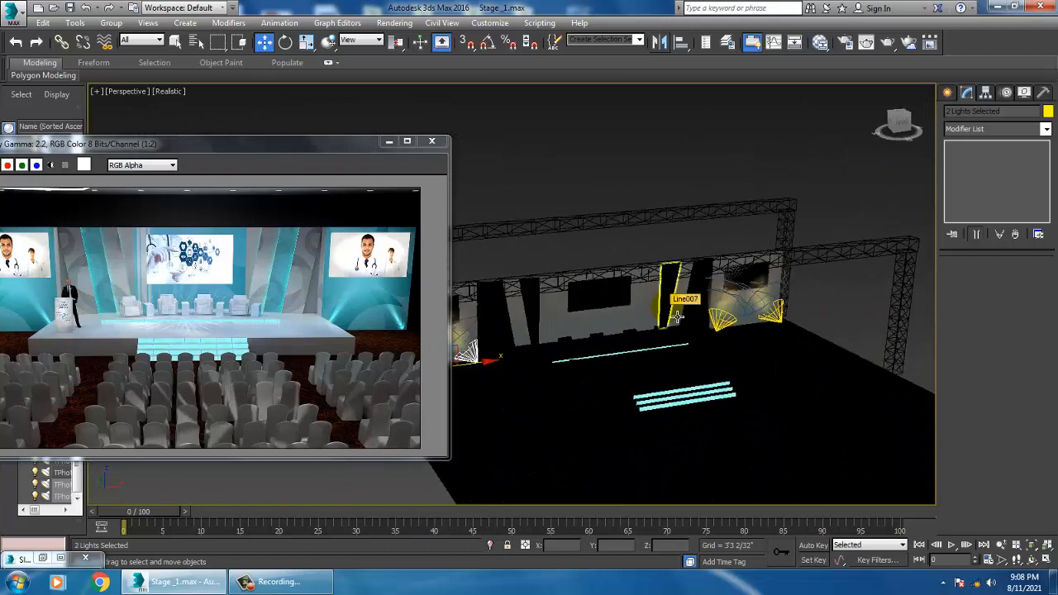
Step: Create a VRay plane light in the scene above the stage
click(948, 93)
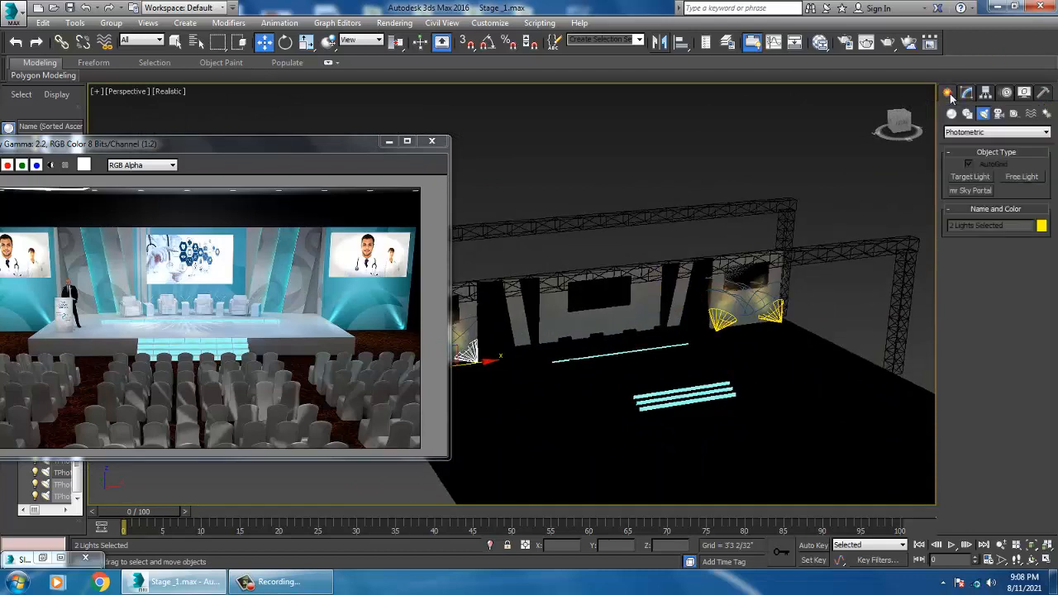
click(976, 133)
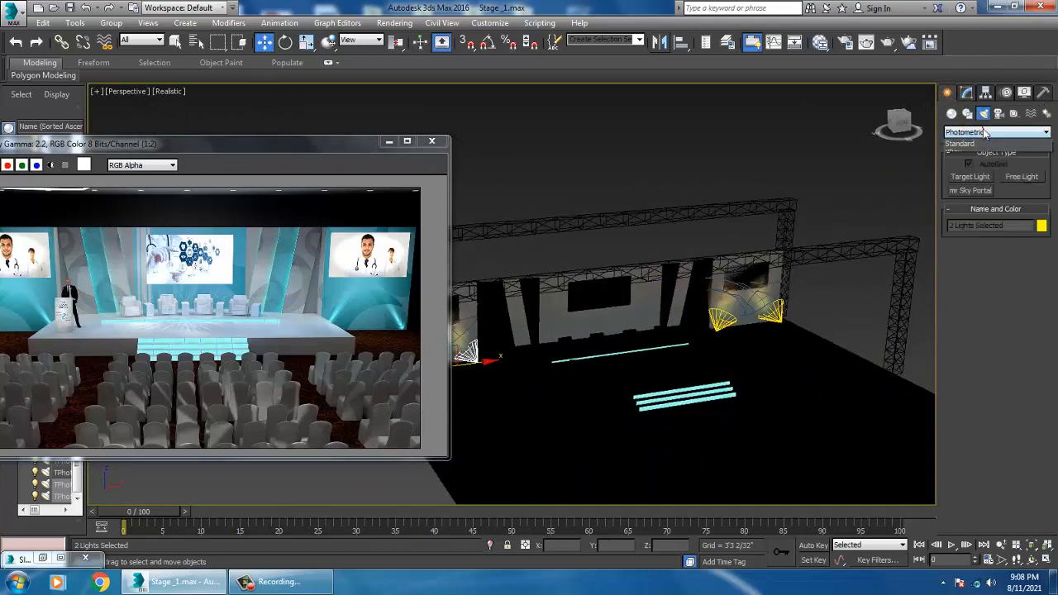
click(982, 163)
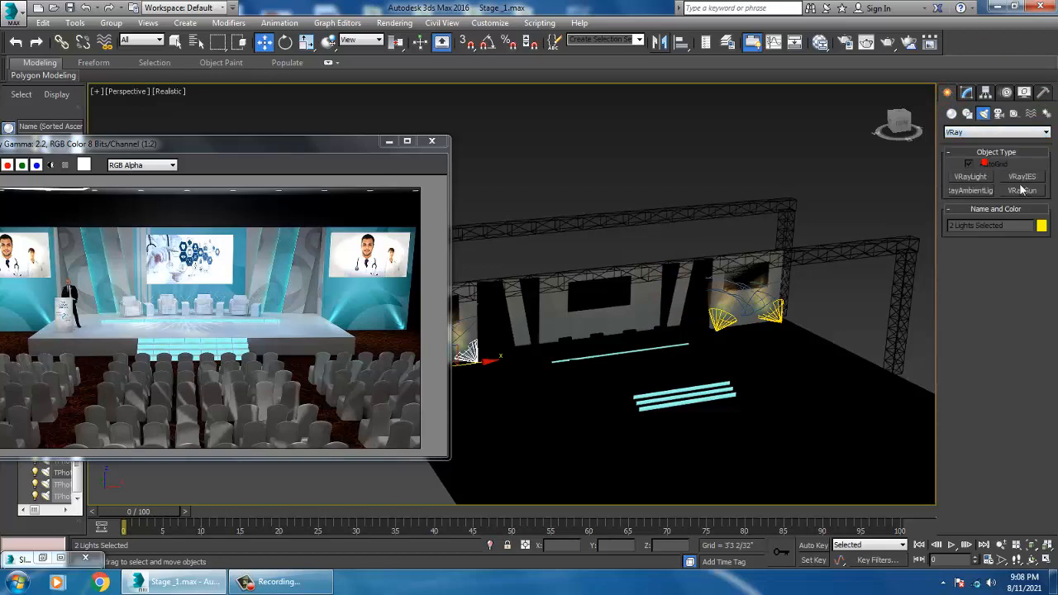
click(969, 180)
alt+middle_drag(719, 376, 732, 426)
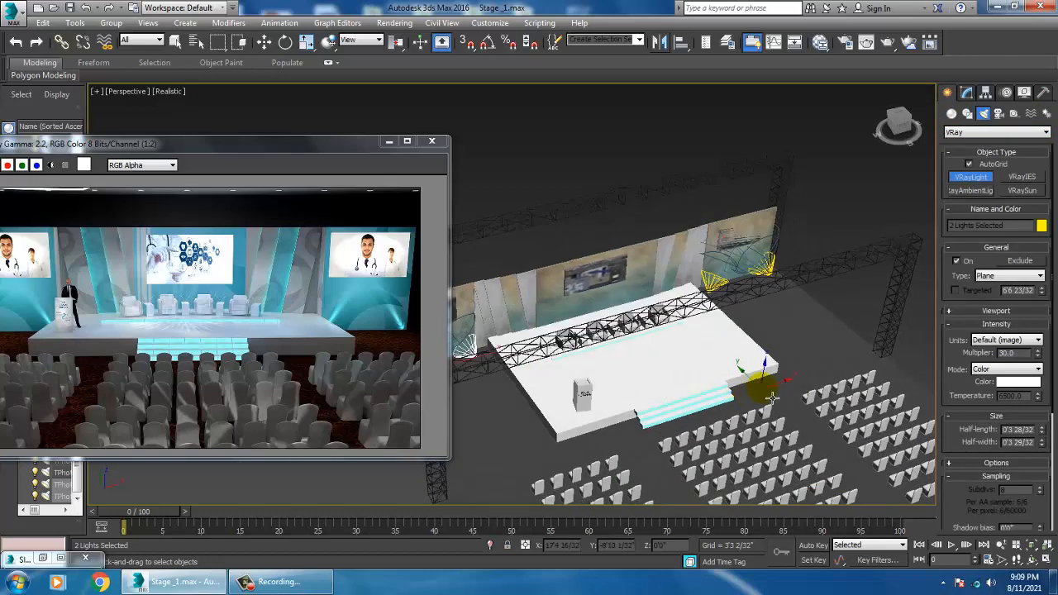
drag(767, 386, 661, 552)
Step: Move and rotate the VRay plane light so it hangs above the stage facing down toward the front
key(w)
alt+middle_drag(734, 456, 769, 433)
drag(724, 424, 775, 363)
key(e)
key(w)
alt+middle_drag(722, 327, 709, 331)
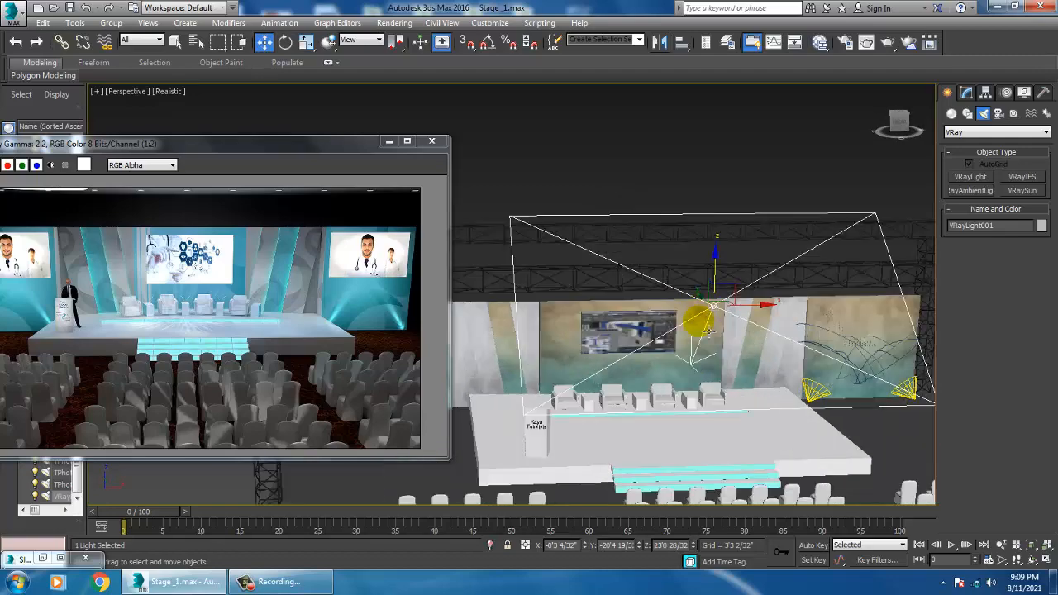
alt+middle_drag(728, 283, 797, 261)
drag(835, 249, 775, 323)
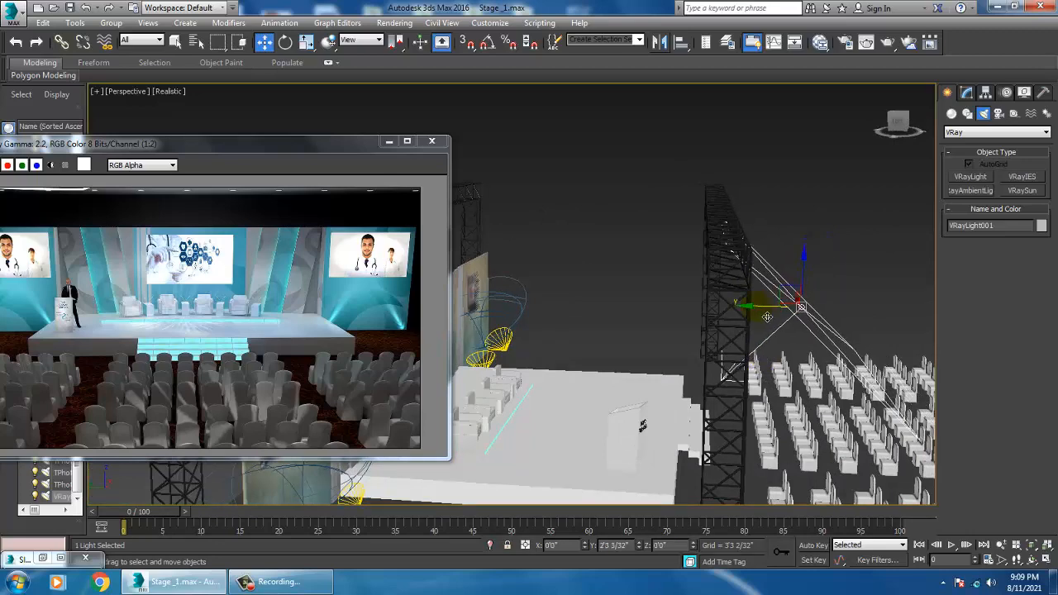
key(e)
drag(843, 281, 860, 286)
alt+middle_drag(694, 310, 788, 356)
scroll(789, 357, up, 3)
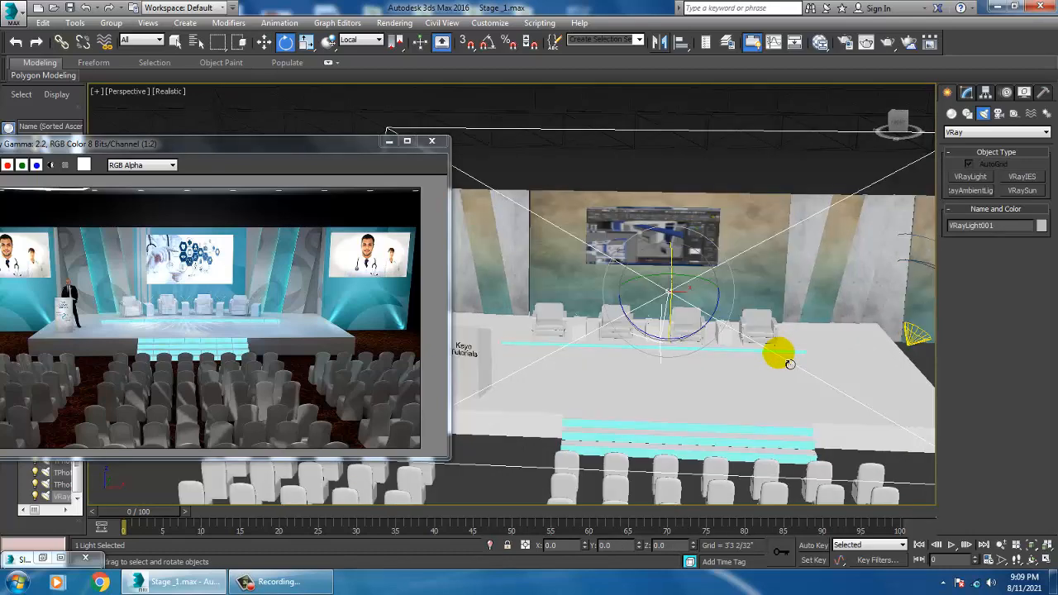
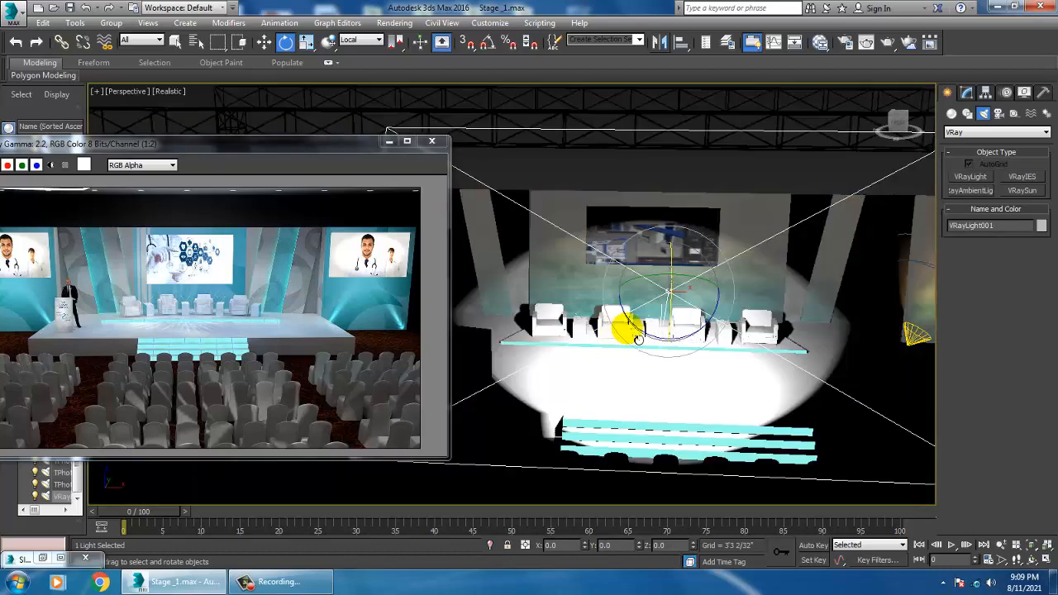
Step: Rotate the plane light slightly, then set its intensity mode to Temperature at about 5135
alt+middle_drag(638, 334, 713, 302)
click(967, 94)
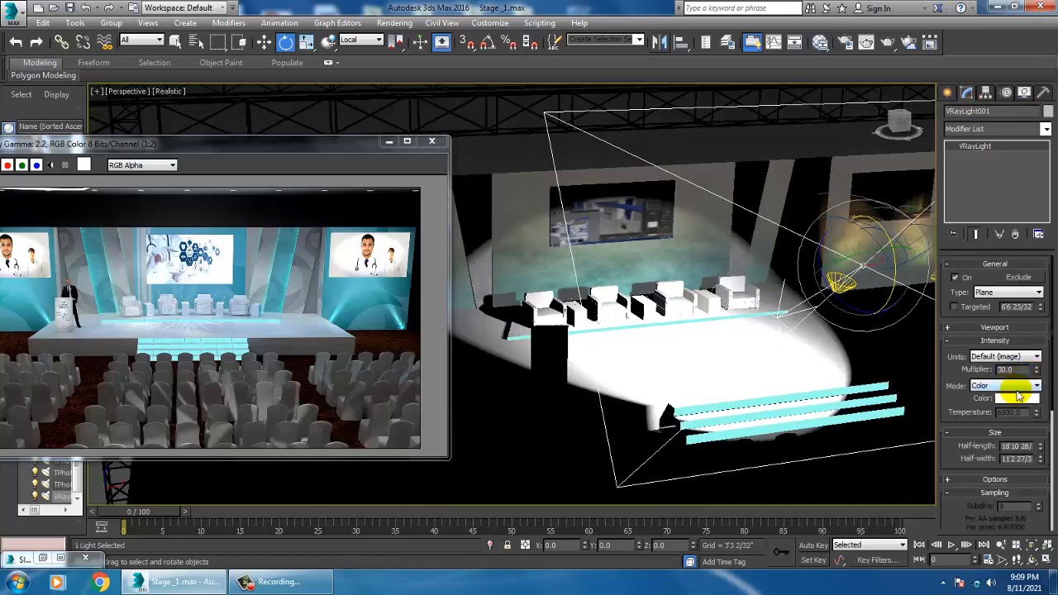
click(1027, 387)
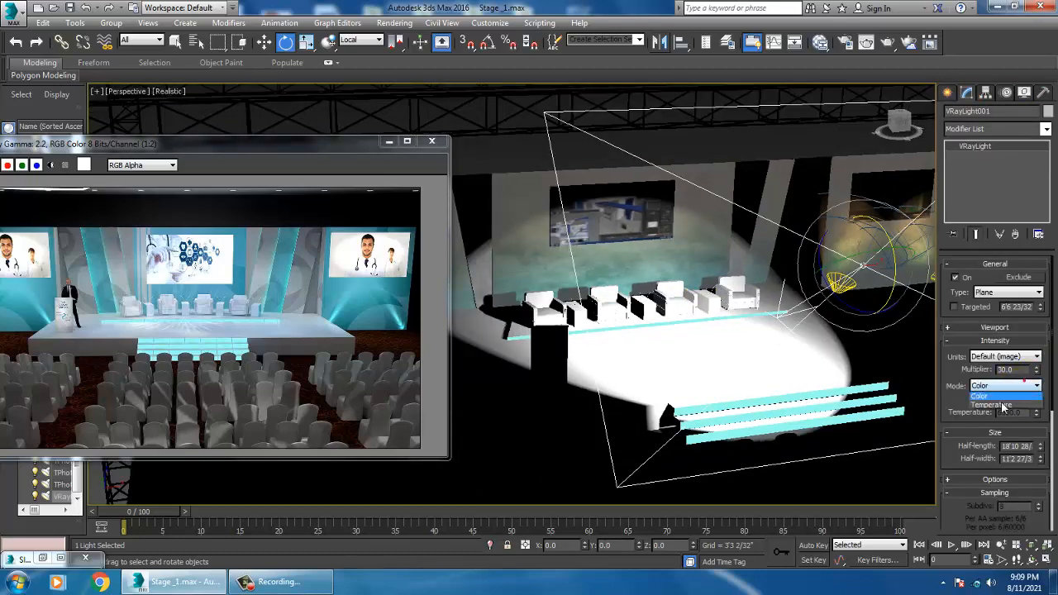
click(1002, 401)
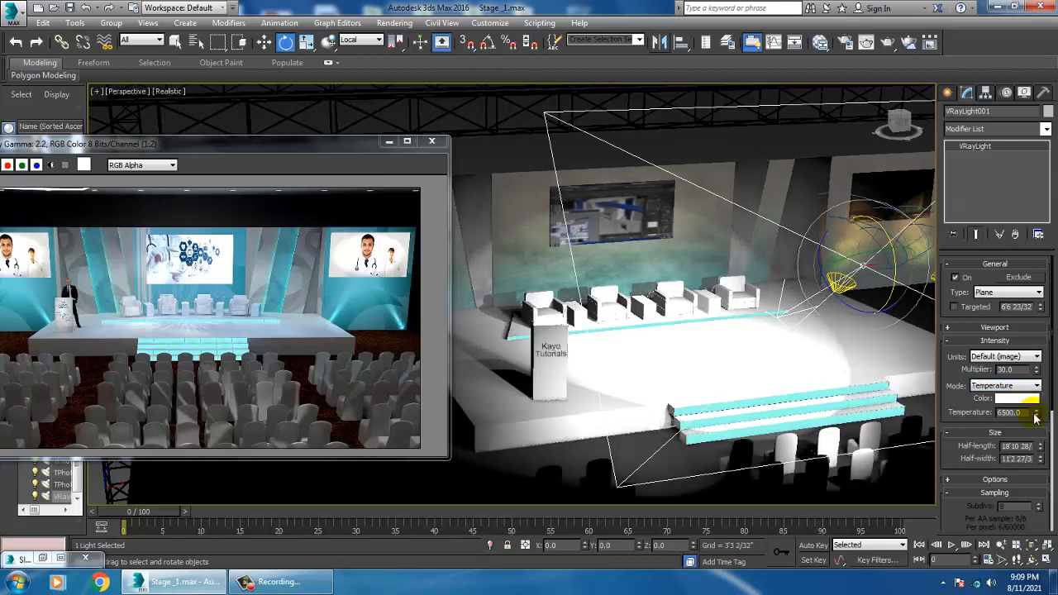
drag(1035, 411, 1048, 444)
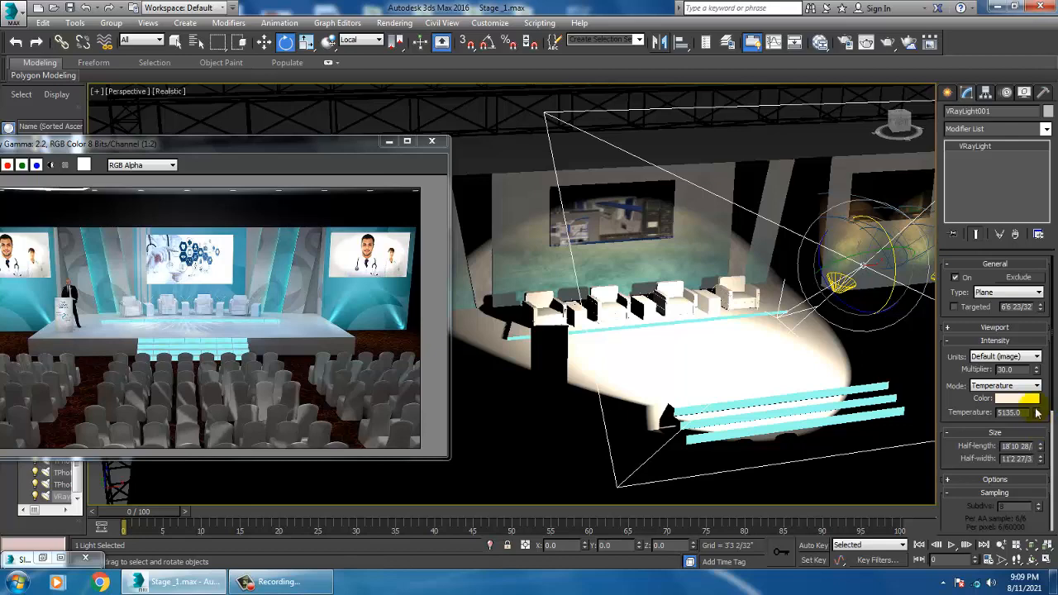
Step: Set the plane light's multiplier to 3 and enable its Invisible and No decay options
drag(1026, 369, 901, 370)
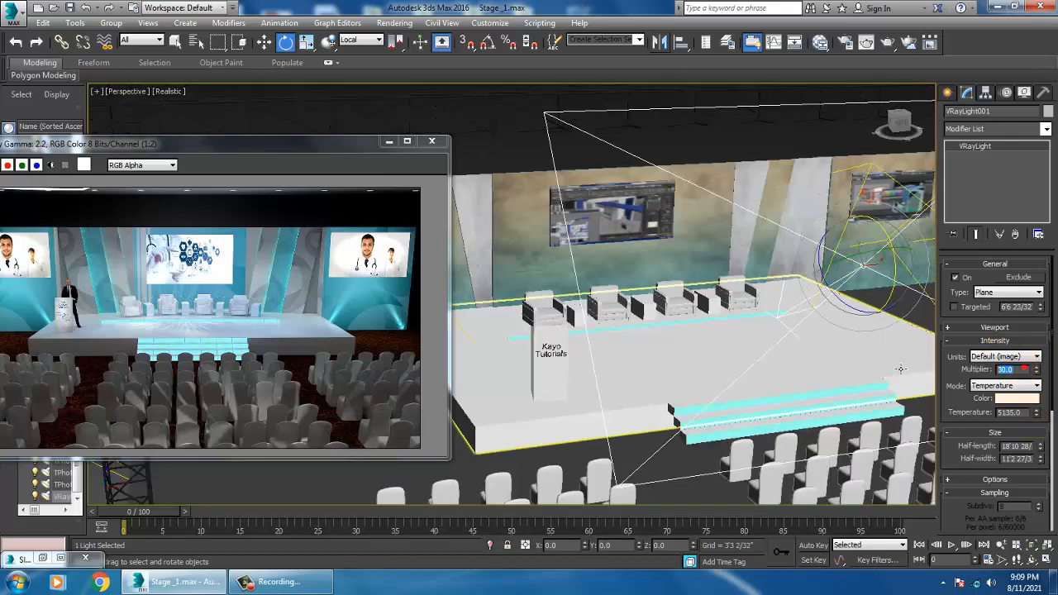
text(3)
key(Return)
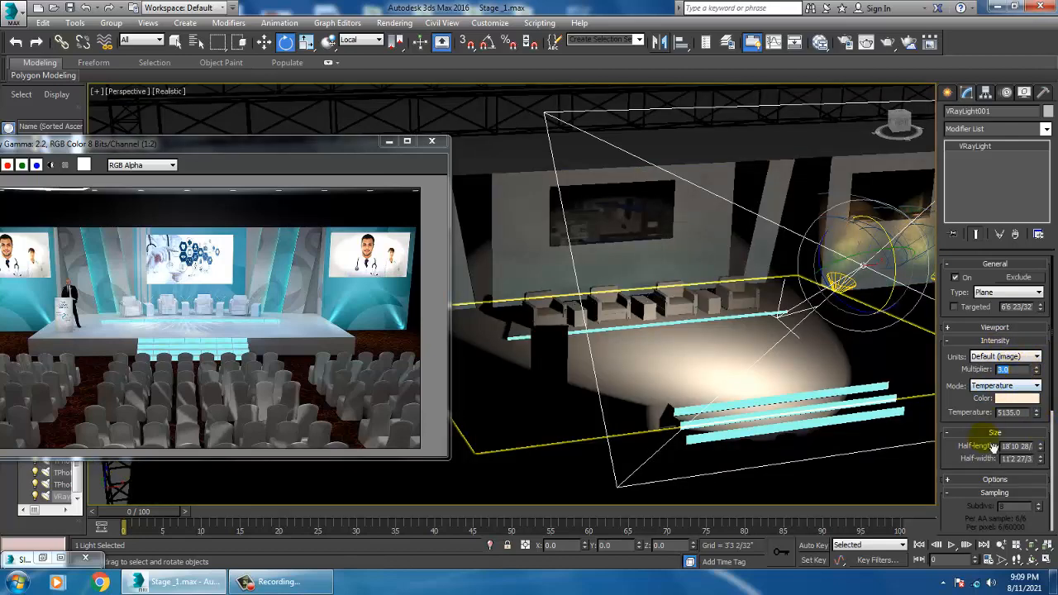
click(995, 481)
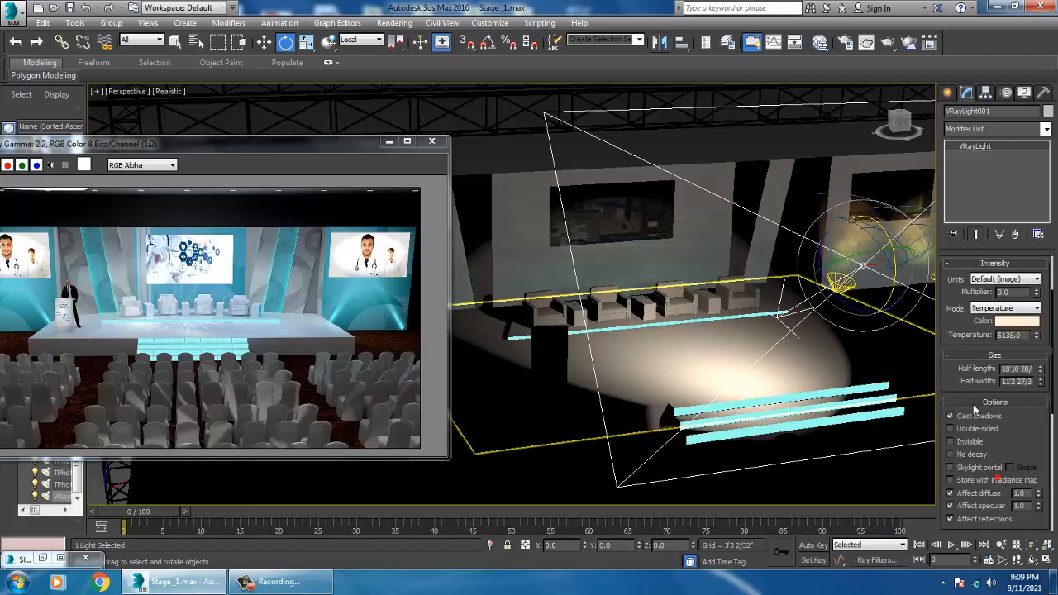
click(971, 443)
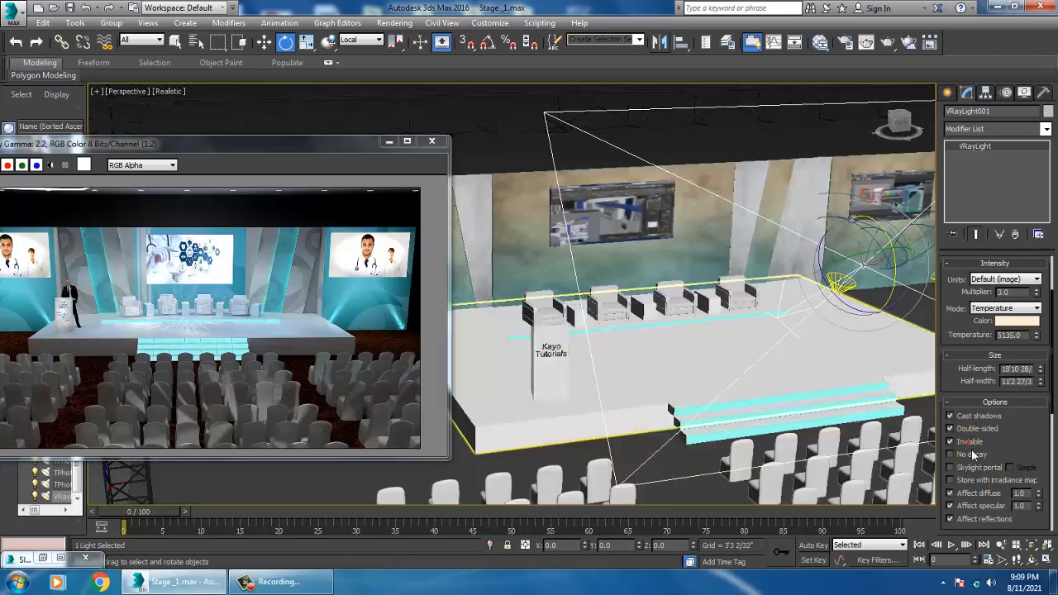
click(973, 455)
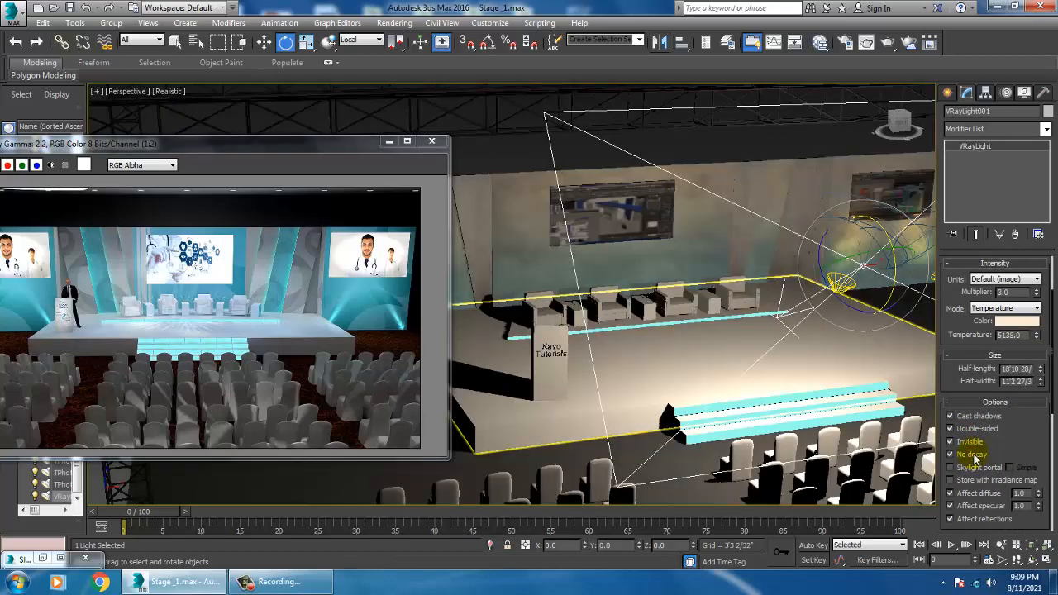
Step: Switch the reference coordinate system to View and move the plane light over the stage's right side
alt+middle_drag(839, 336, 507, 319)
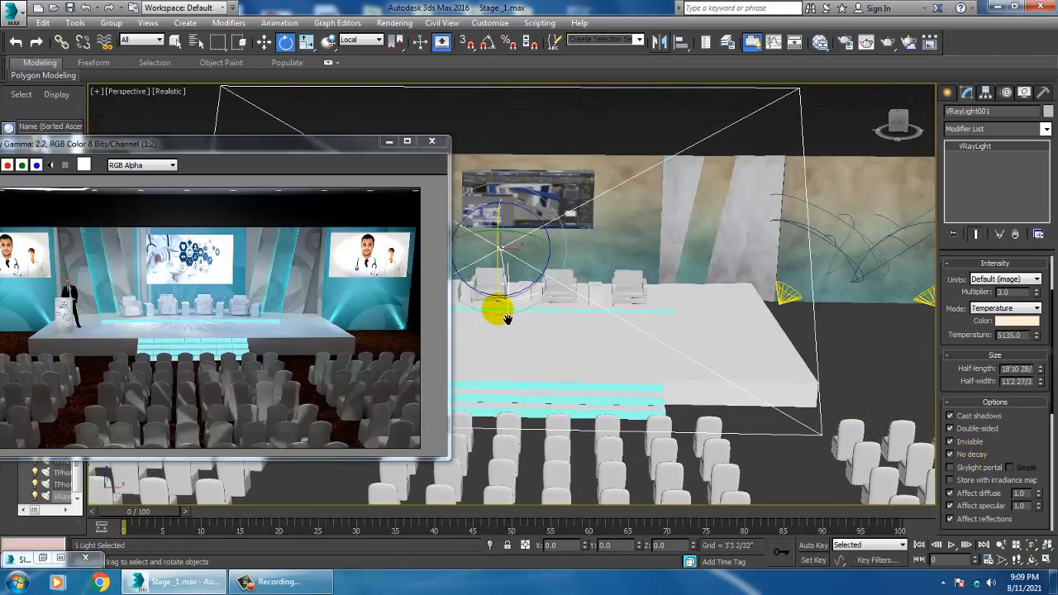
scroll(507, 319, down, 5)
alt+middle_drag(669, 345, 675, 340)
middle_drag(601, 337, 657, 359)
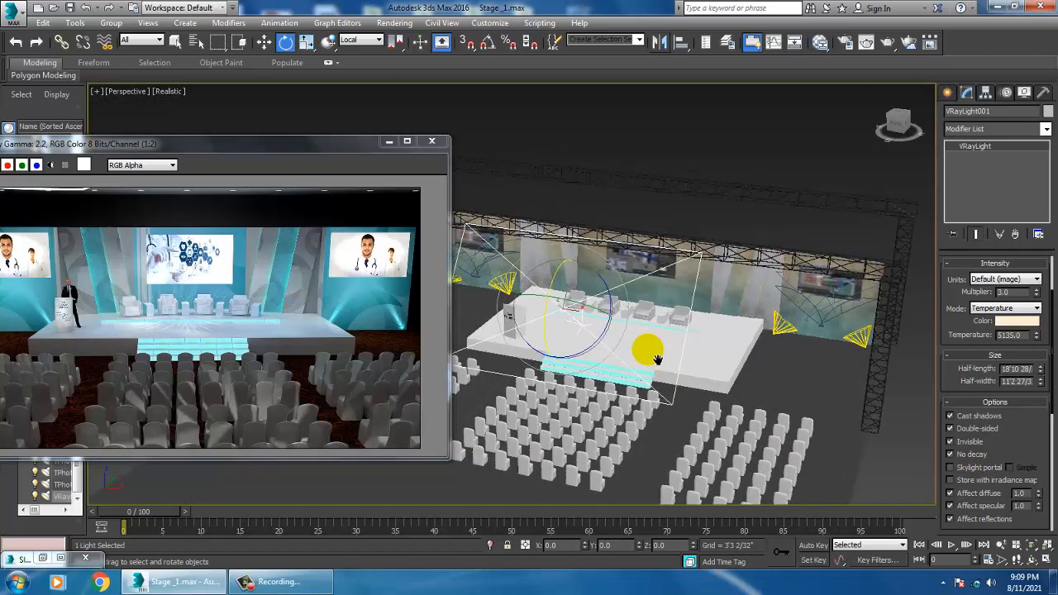
scroll(657, 360, down, 2)
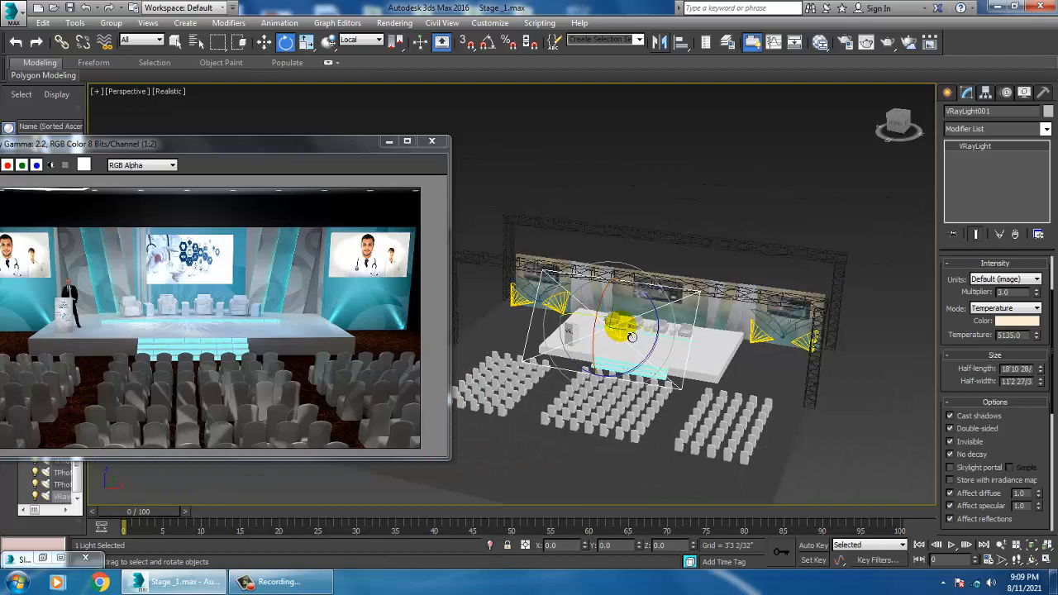
drag(631, 337, 634, 370)
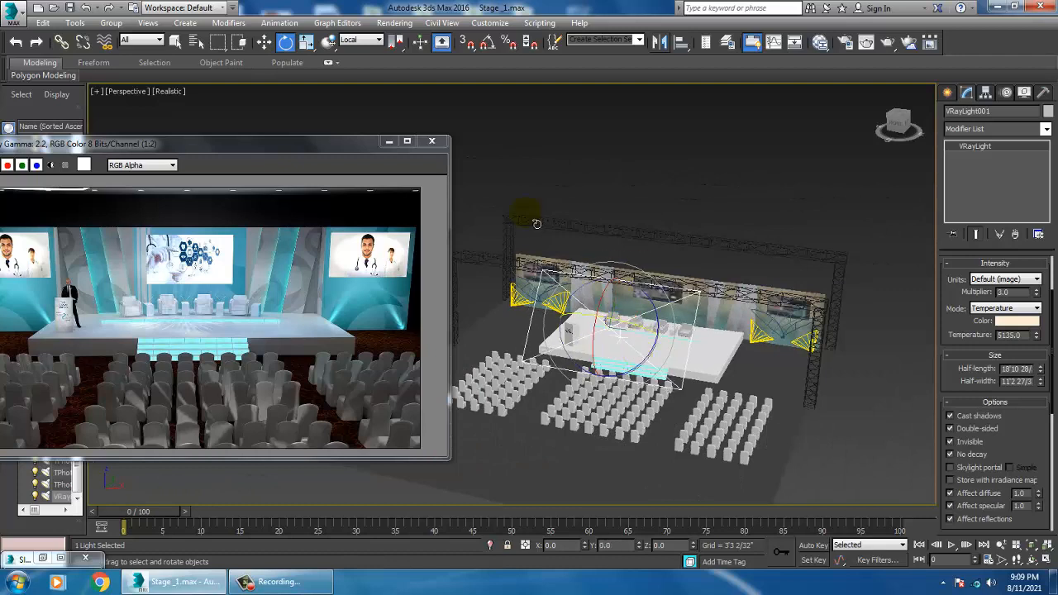
click(361, 39)
click(352, 52)
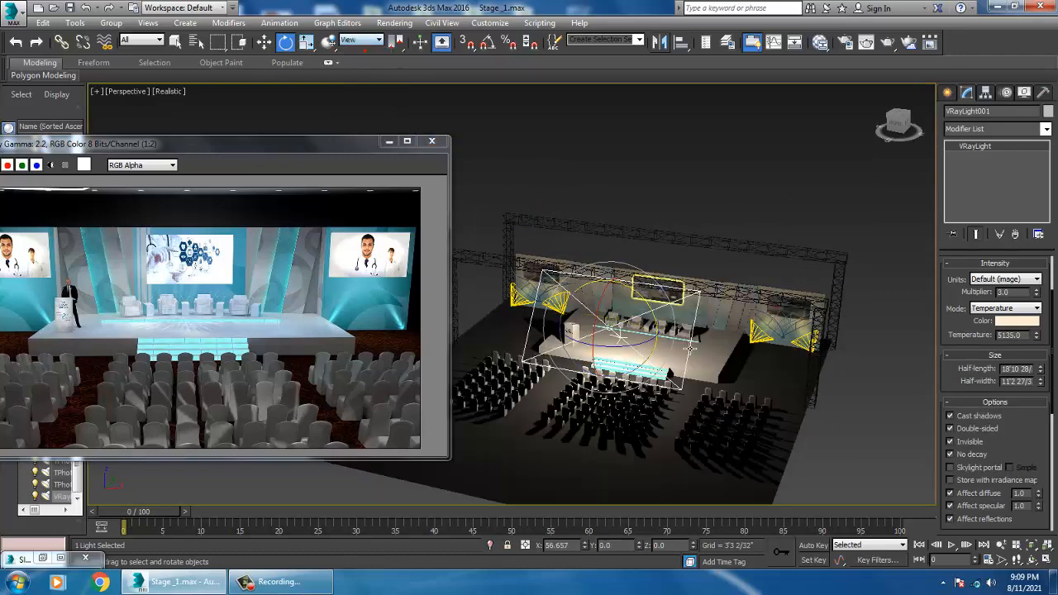
key(w)
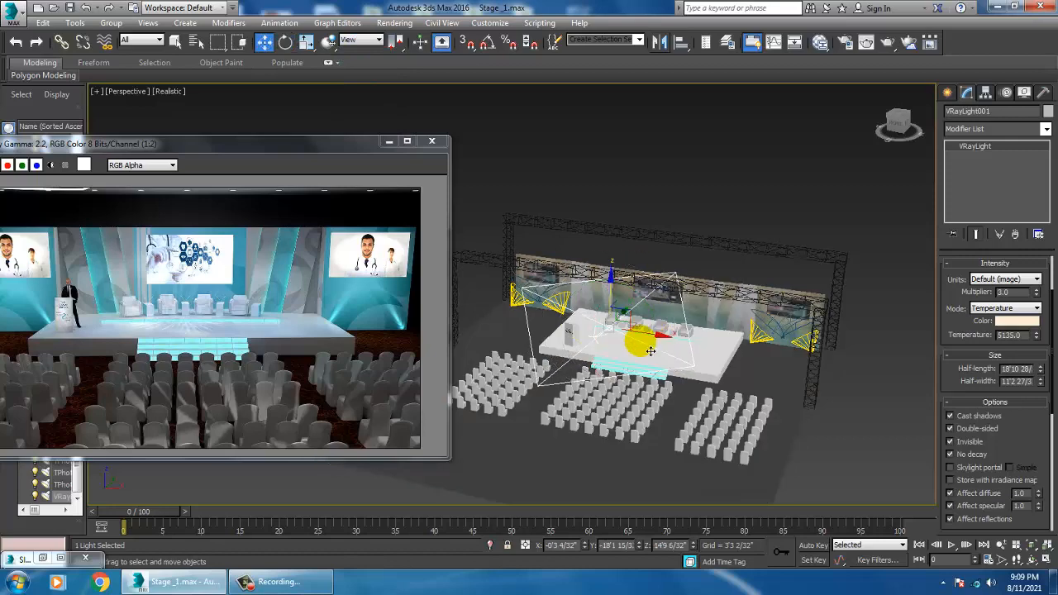
drag(668, 339, 807, 369)
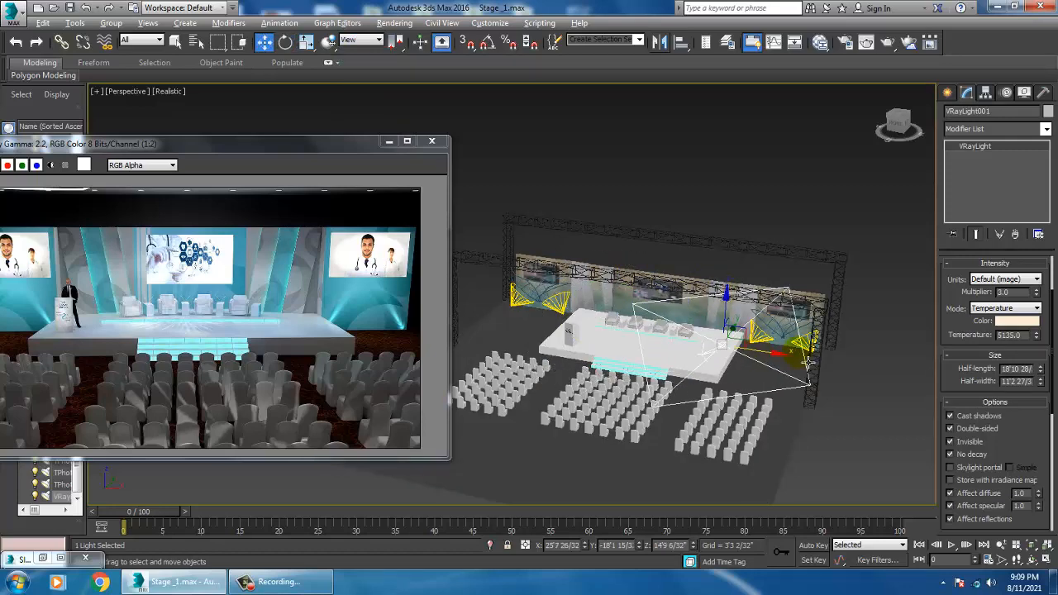
alt+middle_drag(808, 370, 774, 375)
drag(700, 357, 747, 366)
alt+middle_drag(762, 356, 834, 340)
Step: Rotate the plane light to angle toward the stage and nudge its position
key(e)
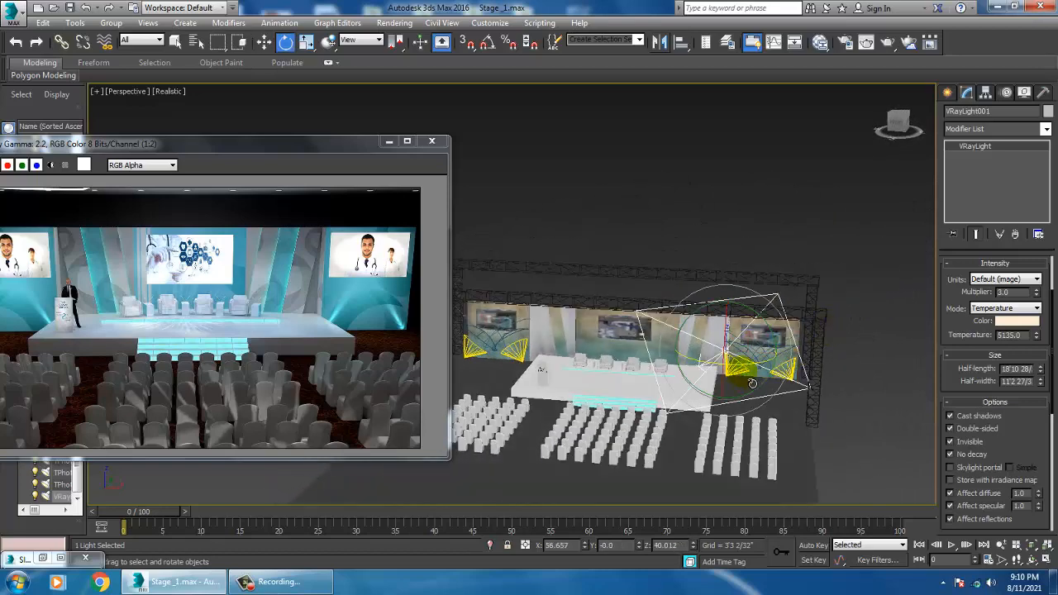
drag(756, 376, 747, 373)
alt+middle_drag(739, 368, 782, 363)
key(w)
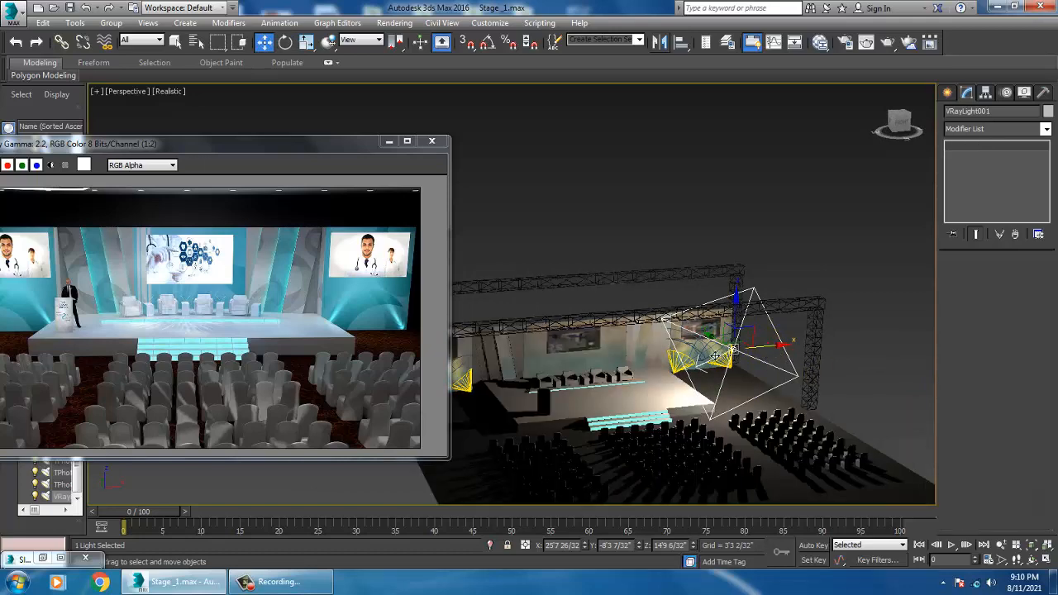
shift+drag(777, 353, 714, 347)
Step: Mirror a copy of the plane light and move it over the stage's left side
click(582, 346)
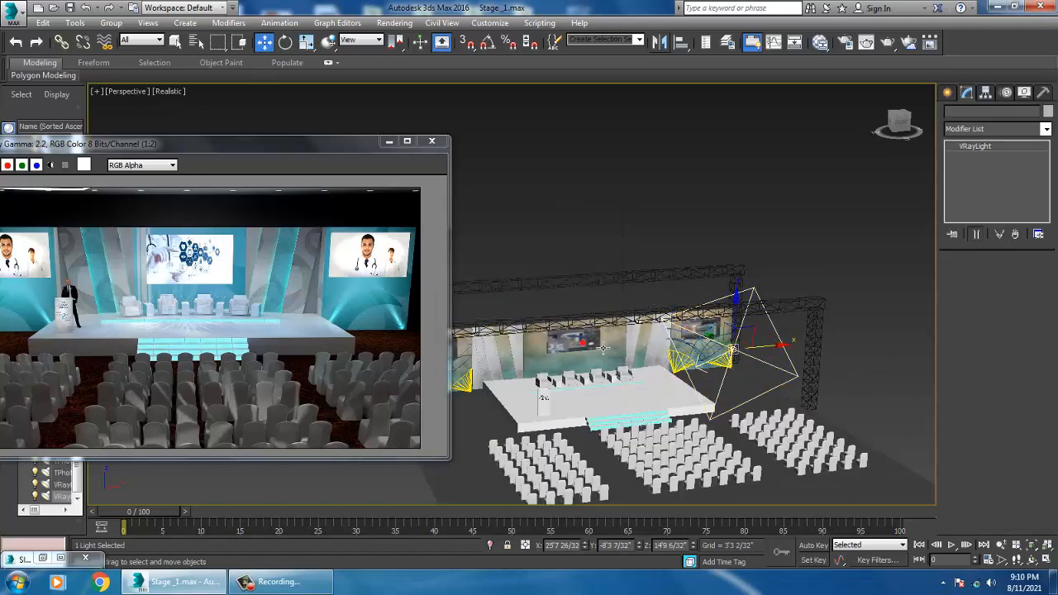
click(659, 43)
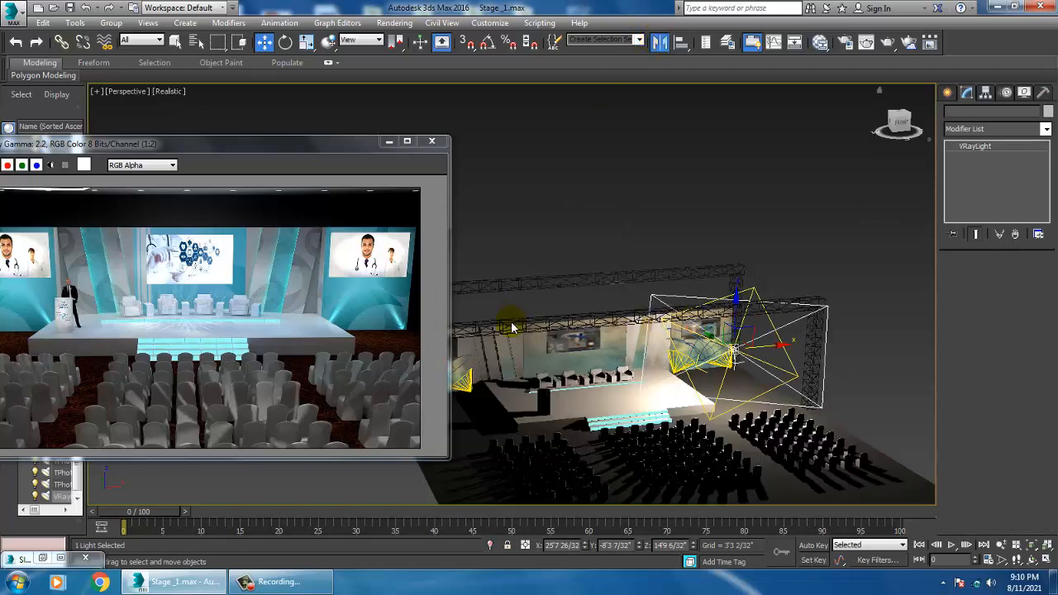
click(507, 392)
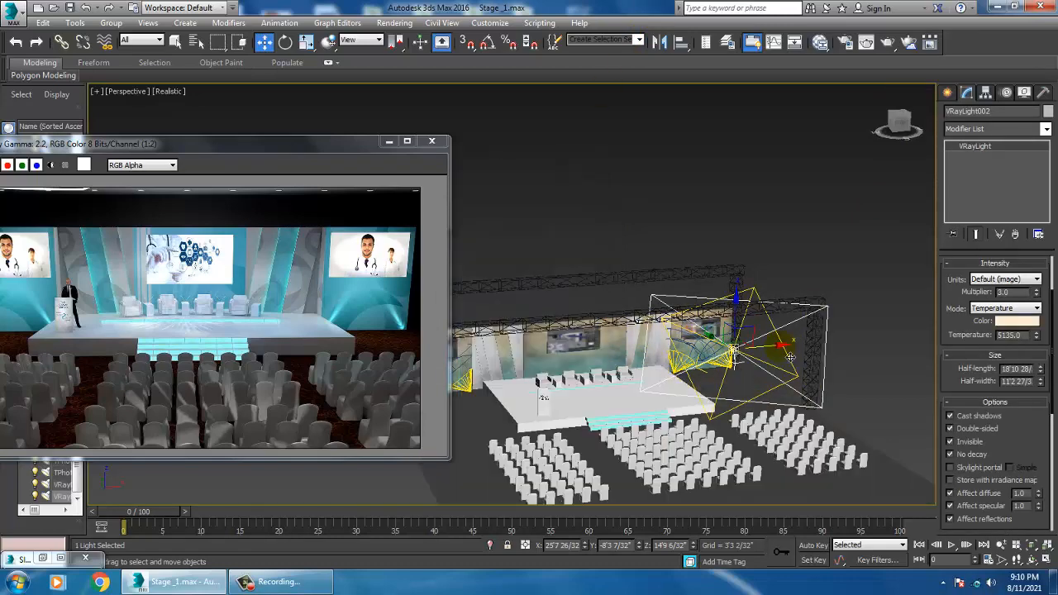
drag(782, 356, 567, 361)
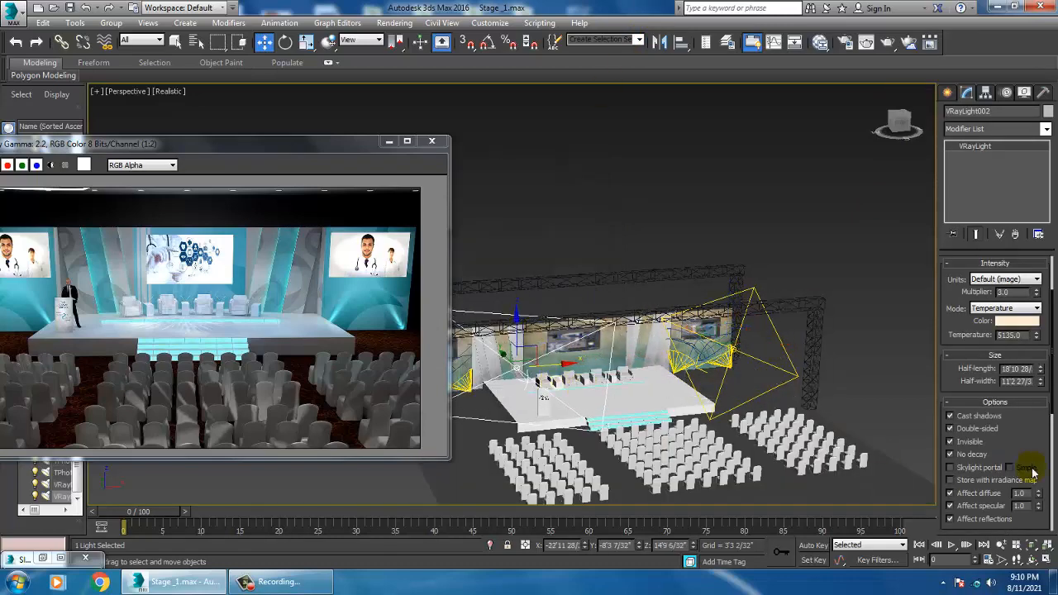
Step: Turn off Cast shadows on the copied light and set its multiplier to 0.5
click(959, 416)
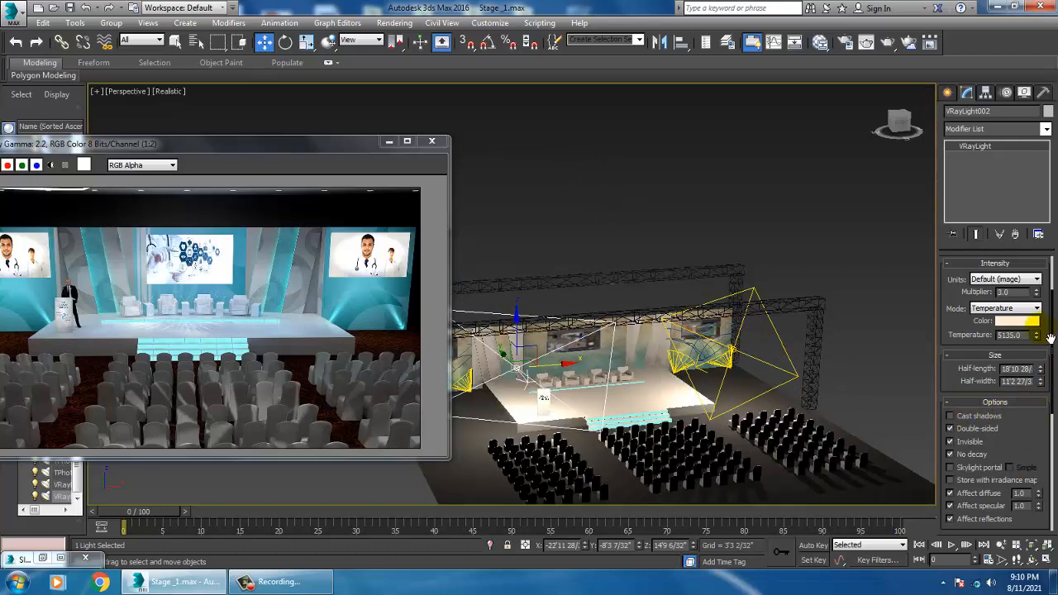
drag(1015, 293, 929, 296)
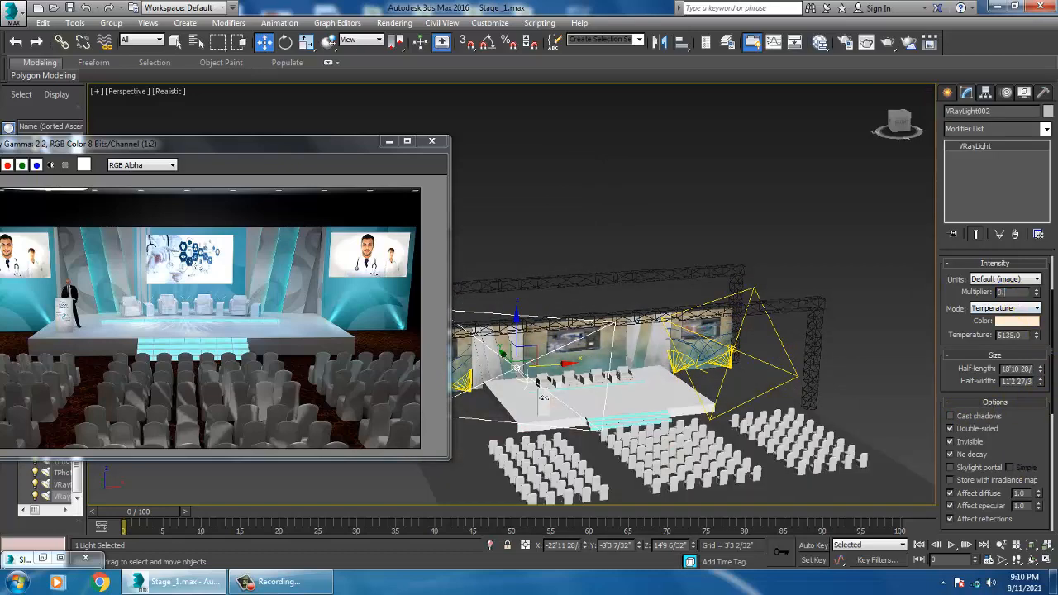
click(683, 142)
Step: Minimize the reference image and render the perspective view of the stage, then close the frame buffer
middle_drag(577, 379, 620, 334)
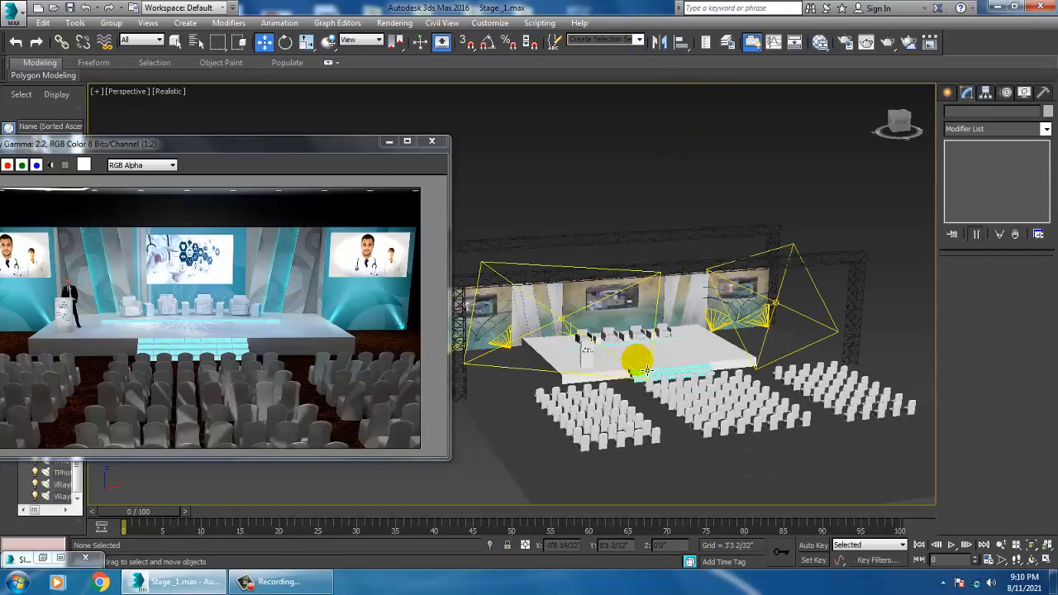
scroll(647, 369, up, 5)
click(388, 141)
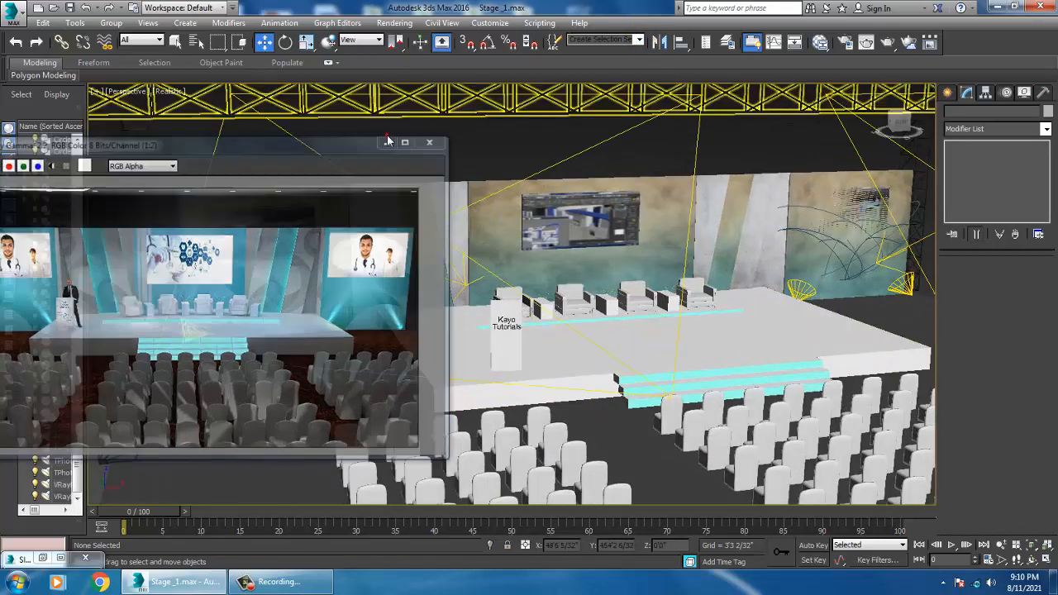
scroll(609, 315, up, 2)
scroll(616, 315, up, 4)
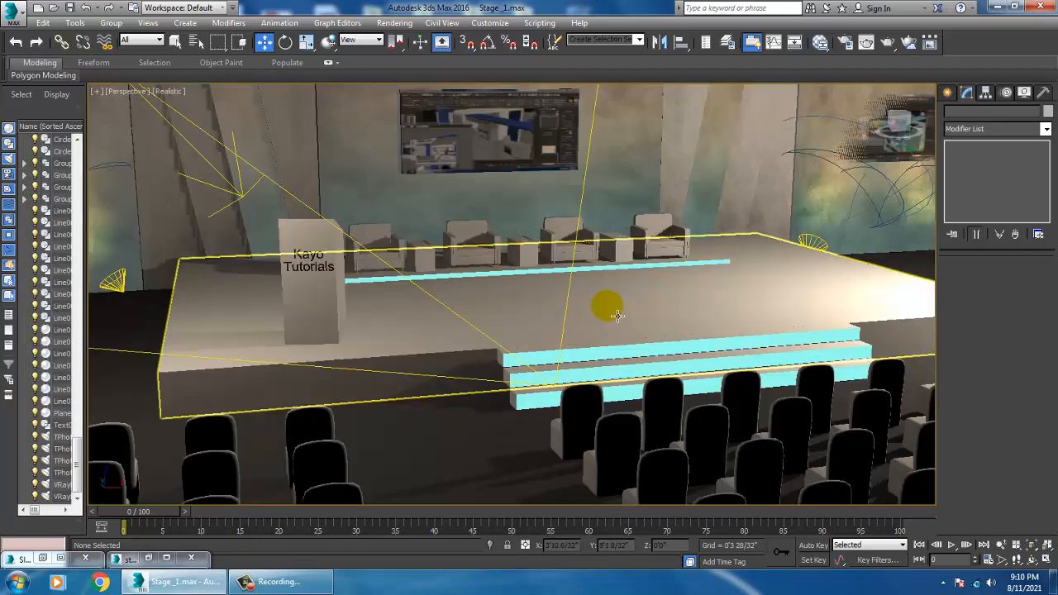
mouse_move(633, 315)
middle_down()
mouse_move(645, 331)
mouse_move(651, 306)
middle_up()
middle_drag(559, 295, 569, 314)
click(394, 23)
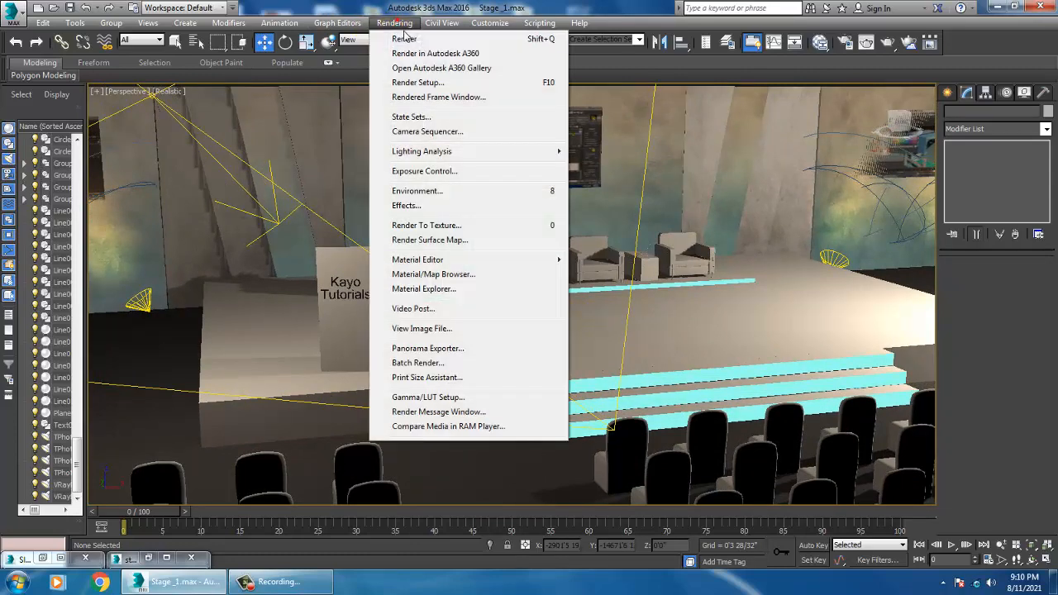
click(405, 37)
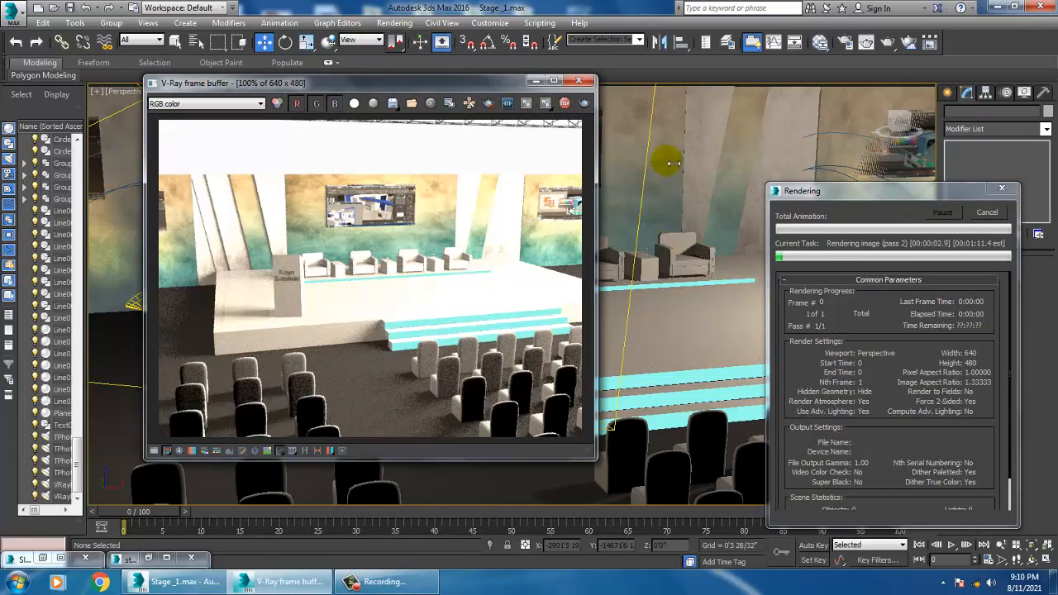
click(591, 80)
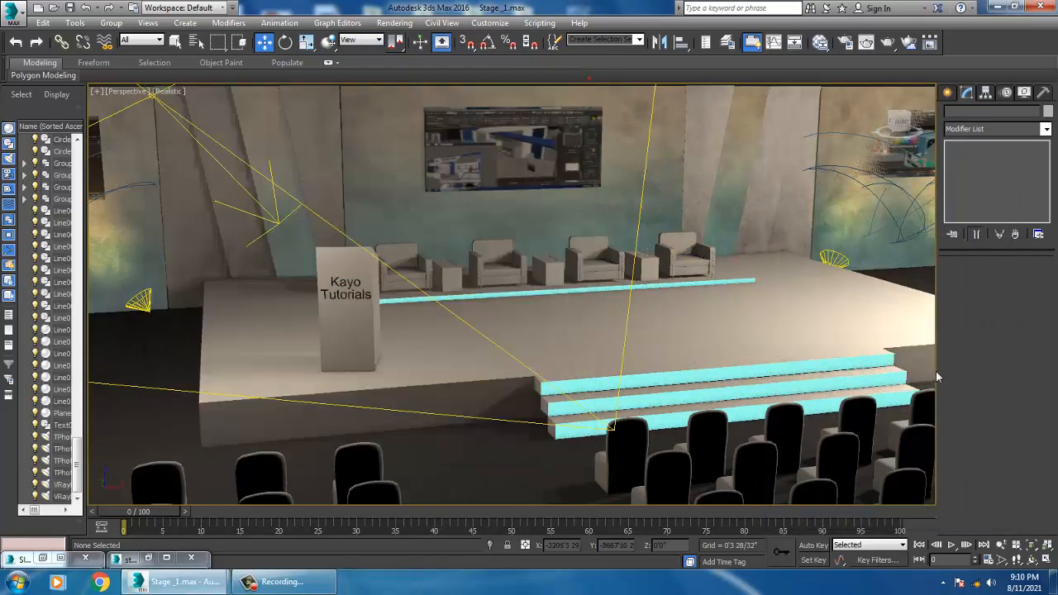
Step: Set the right-side plane light's multiplier to 1.5
alt+middle_drag(802, 295, 755, 279)
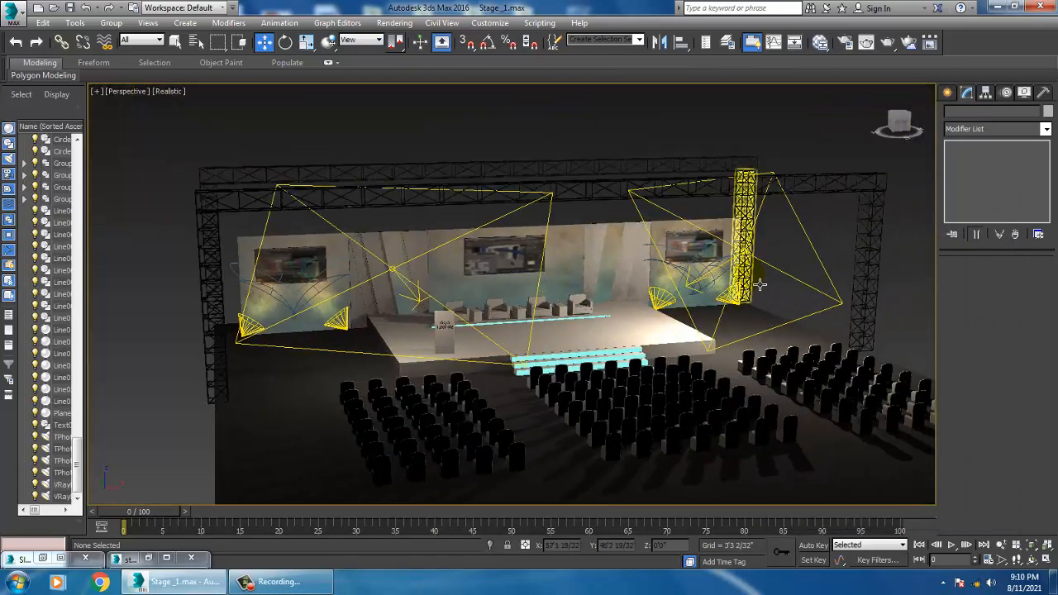
click(802, 289)
click(1030, 297)
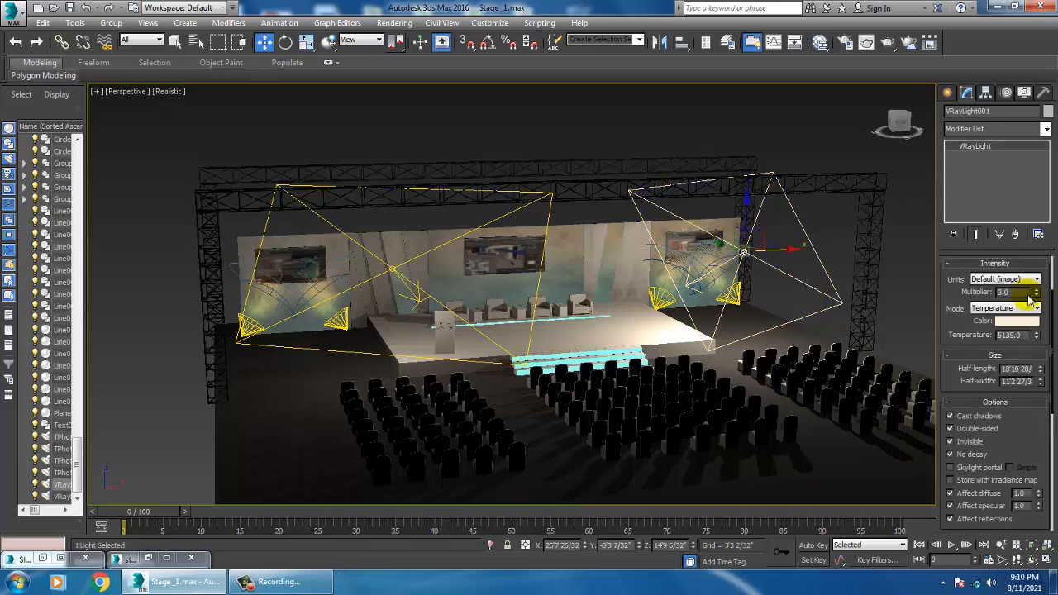
drag(1024, 293, 968, 305)
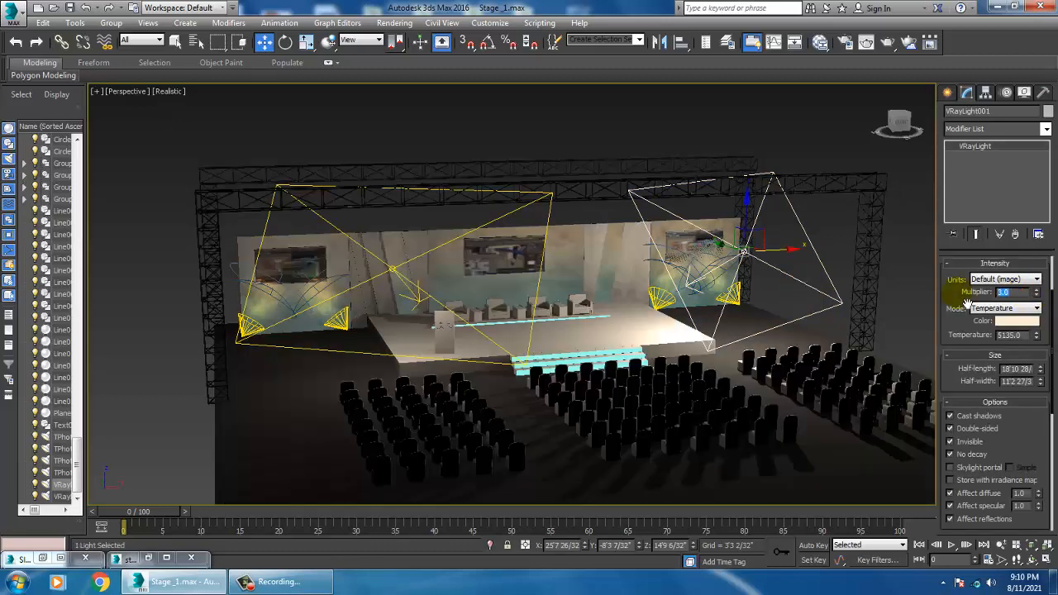
text(1.5)
key(Return)
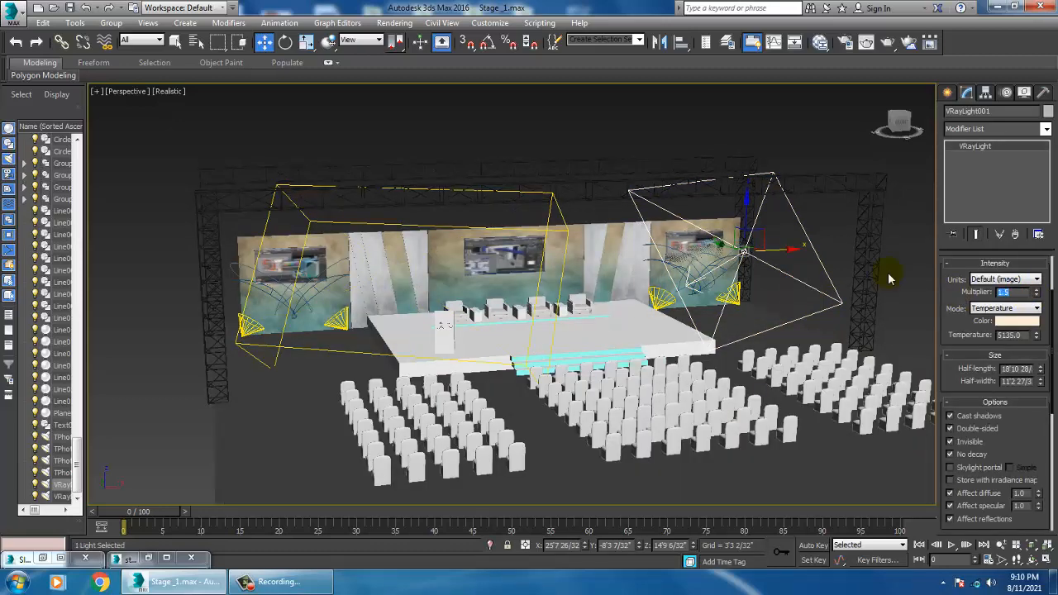
click(608, 147)
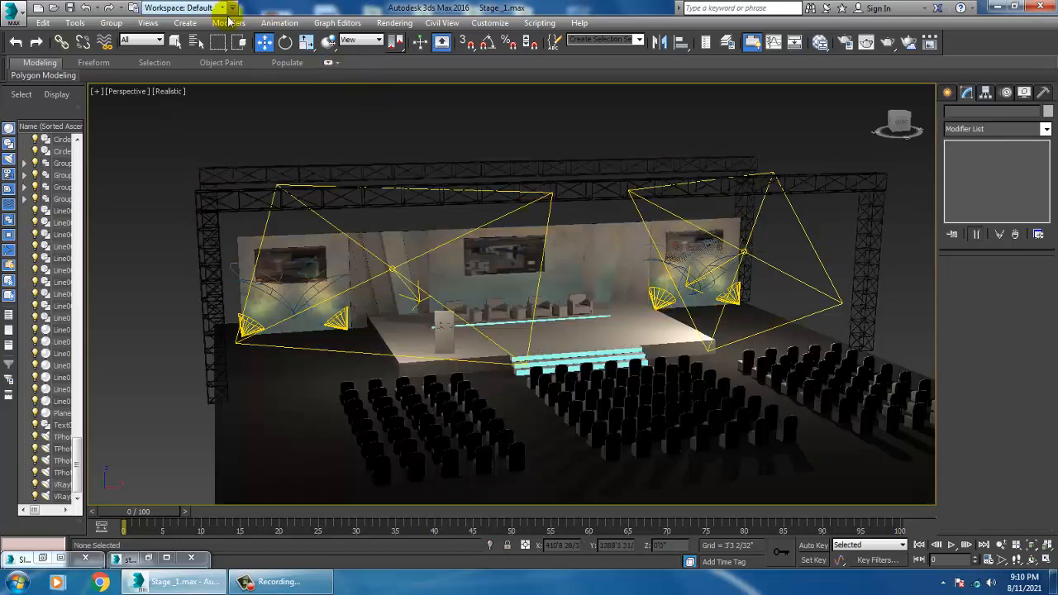
Step: Open Render Setup and set the V-Ray image sampler type to Adaptive subdivision
click(397, 23)
click(442, 84)
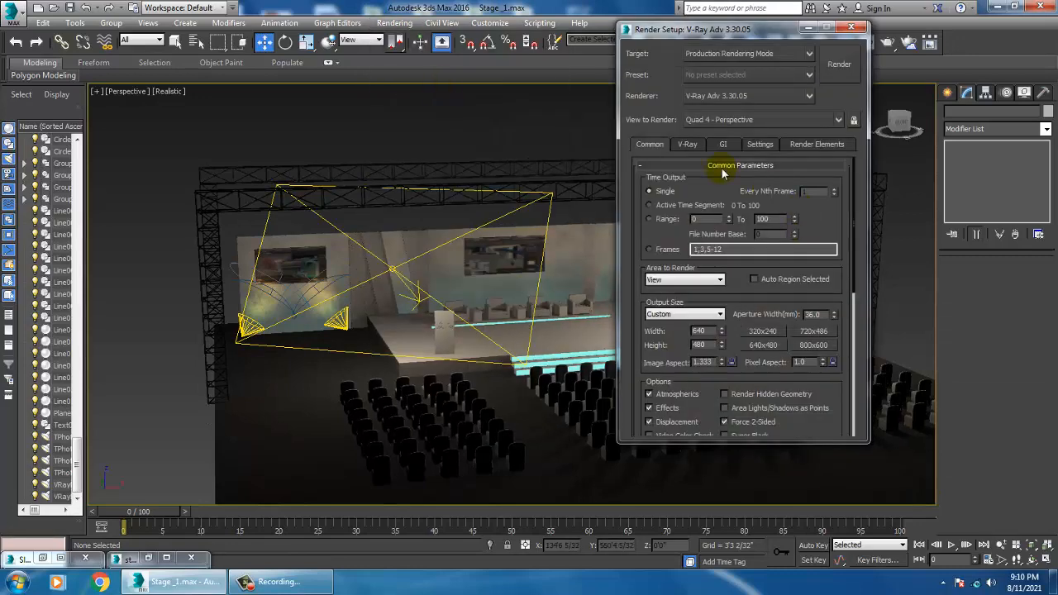
click(690, 144)
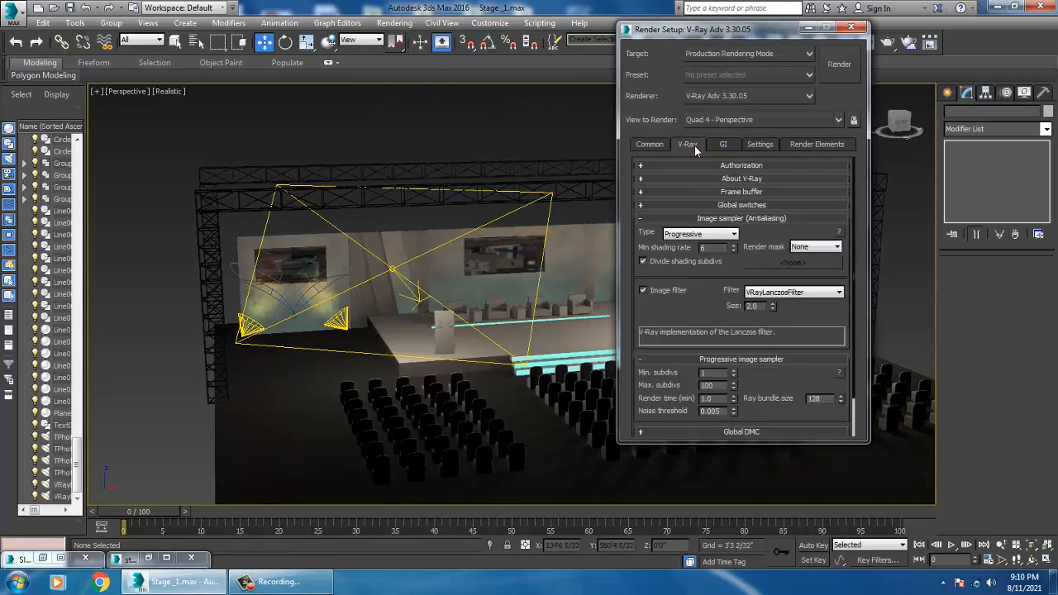
click(698, 235)
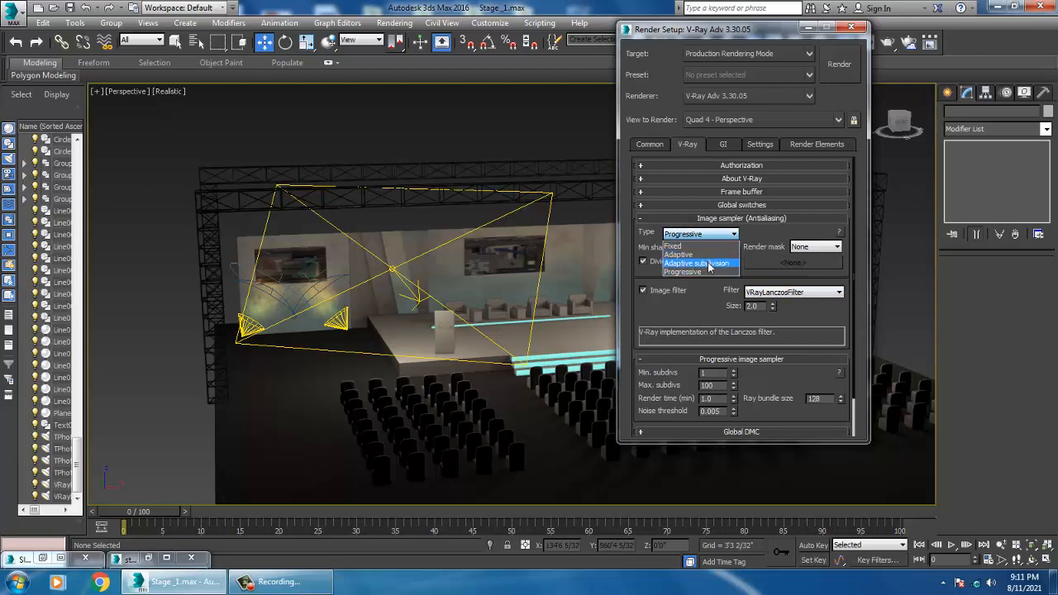
click(708, 262)
Step: Switch the Global switches rollout to Advanced mode and set the image filter to Catmull-Rom
click(758, 204)
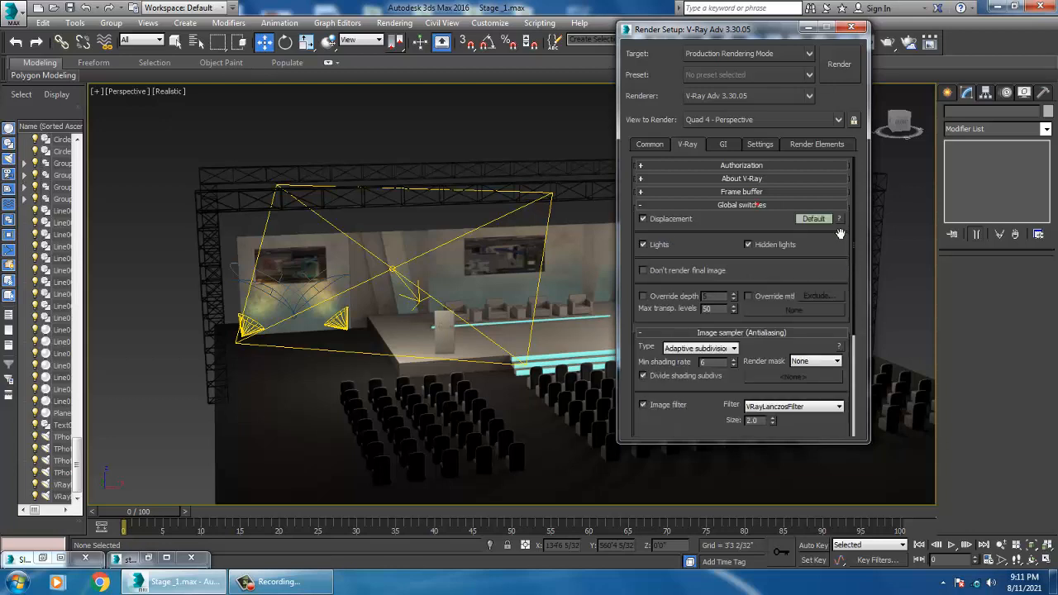
click(814, 219)
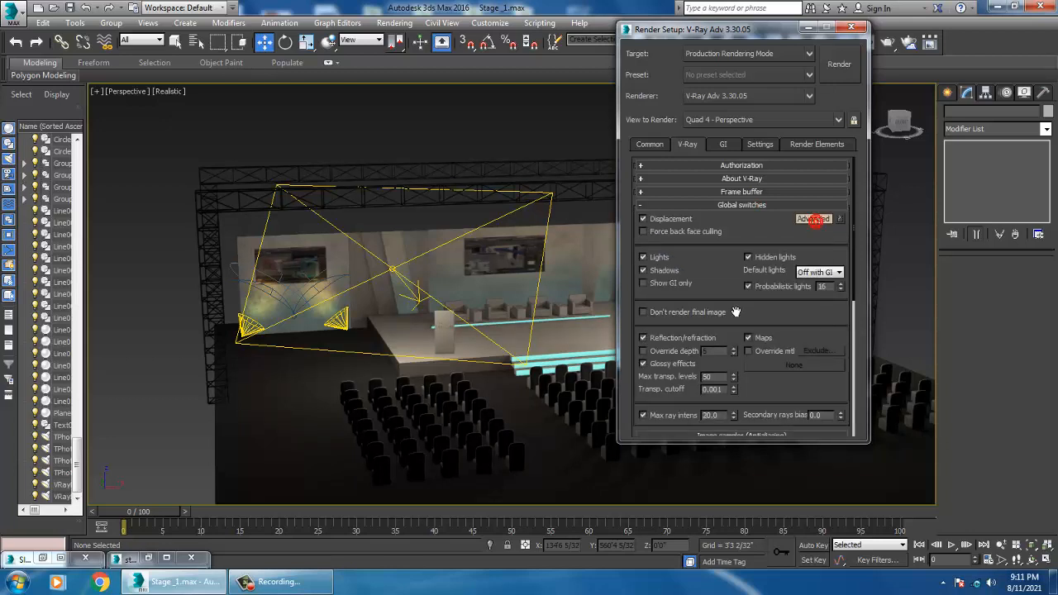
scroll(736, 312, down, 5)
click(791, 332)
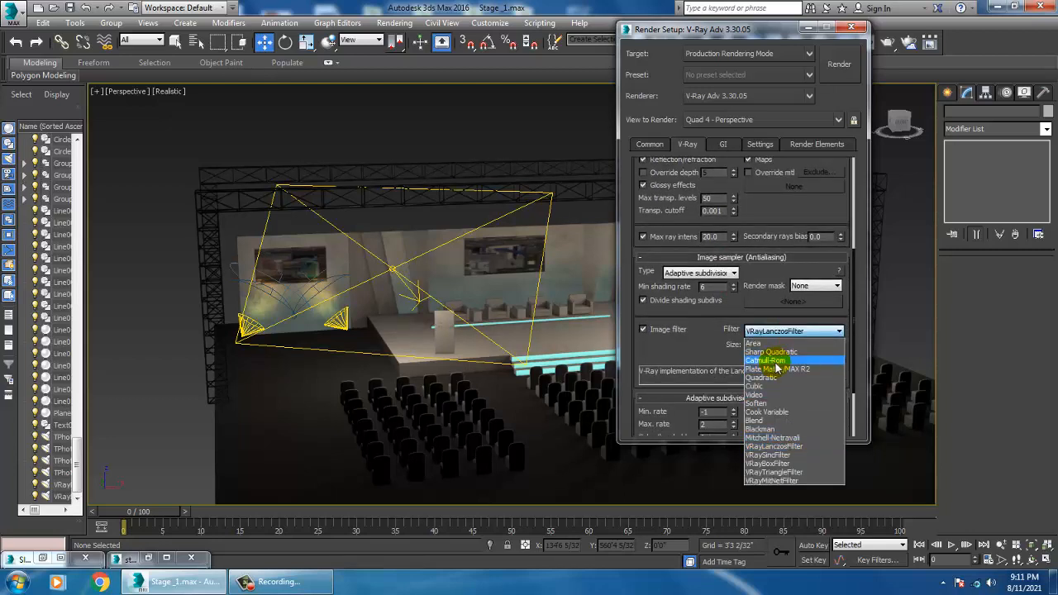
click(777, 362)
drag(706, 343, 703, 246)
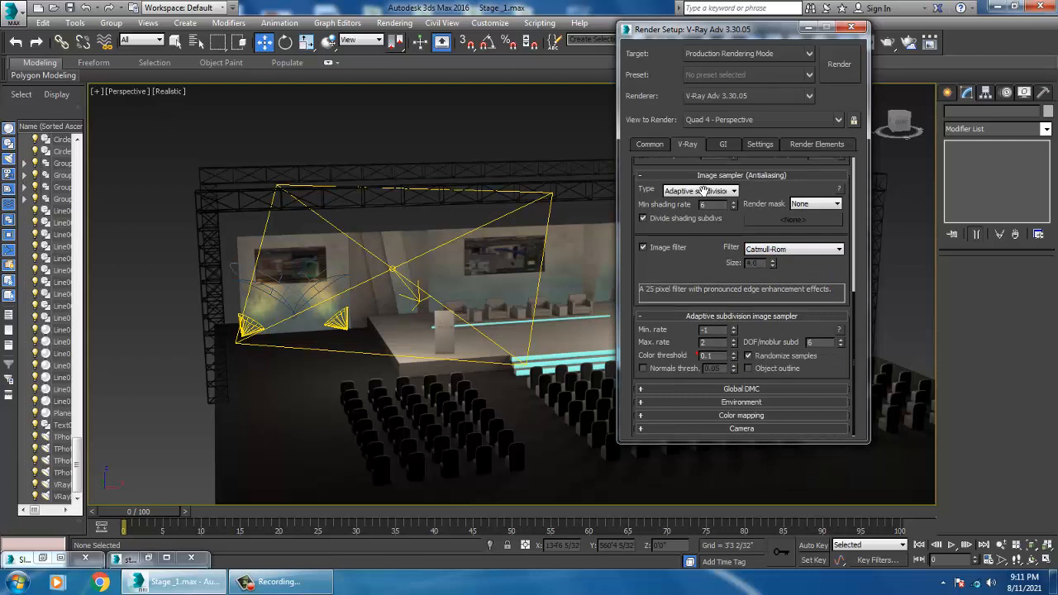
Step: Expand the Global DMC, Environment and Color mapping rollouts and set the color mapping type to Exponential
click(733, 390)
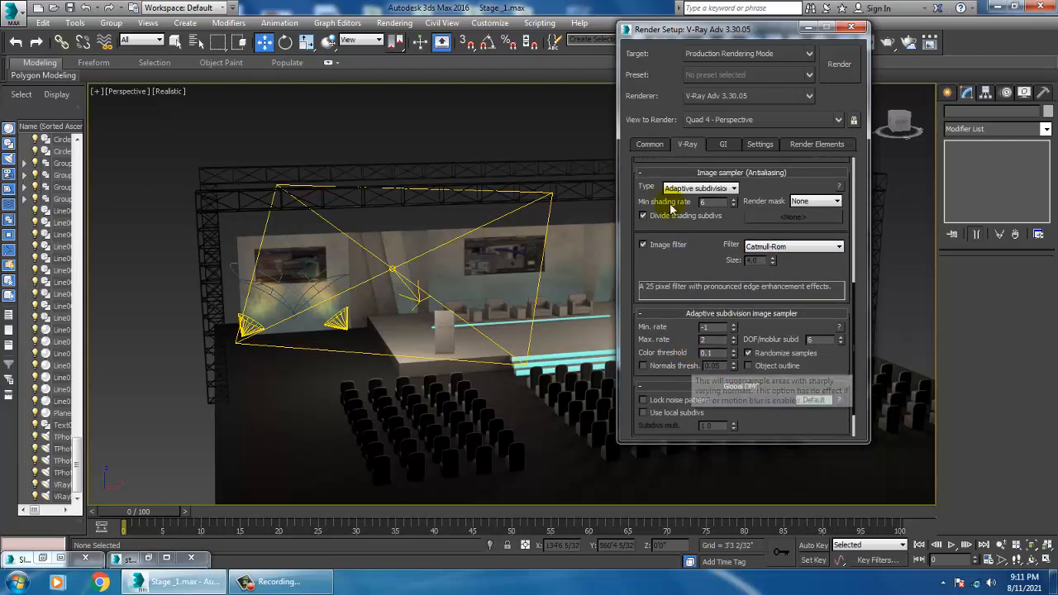
scroll(676, 209, down, 2)
click(741, 403)
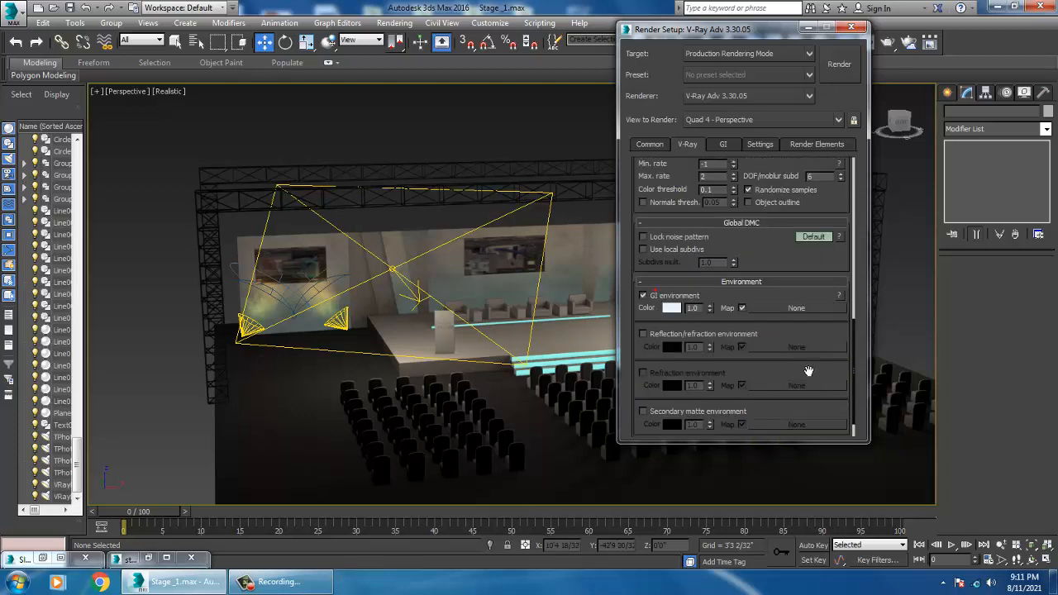
scroll(772, 212, down, 1)
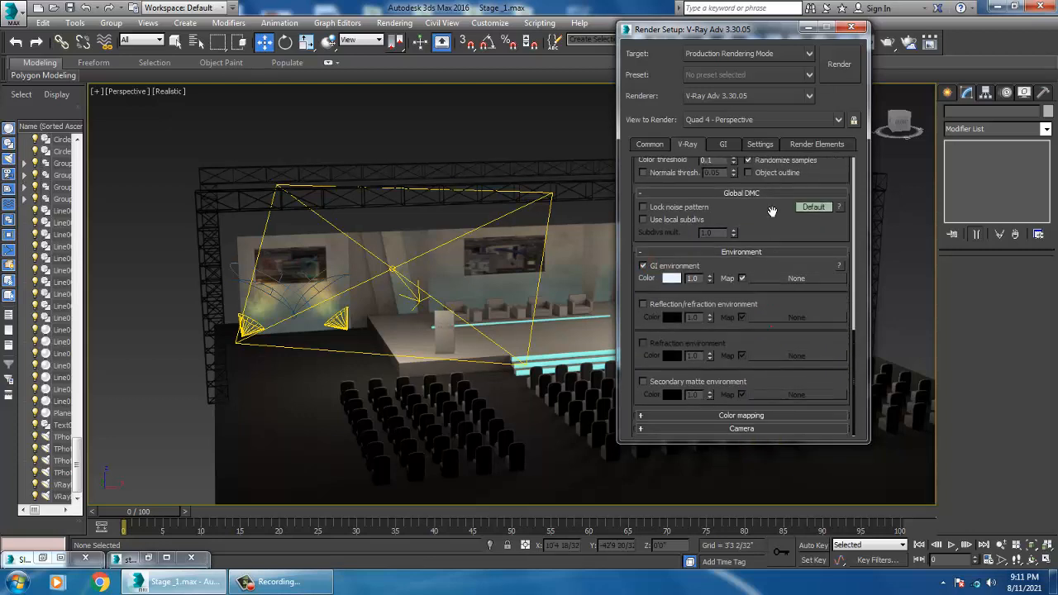
click(748, 415)
click(688, 403)
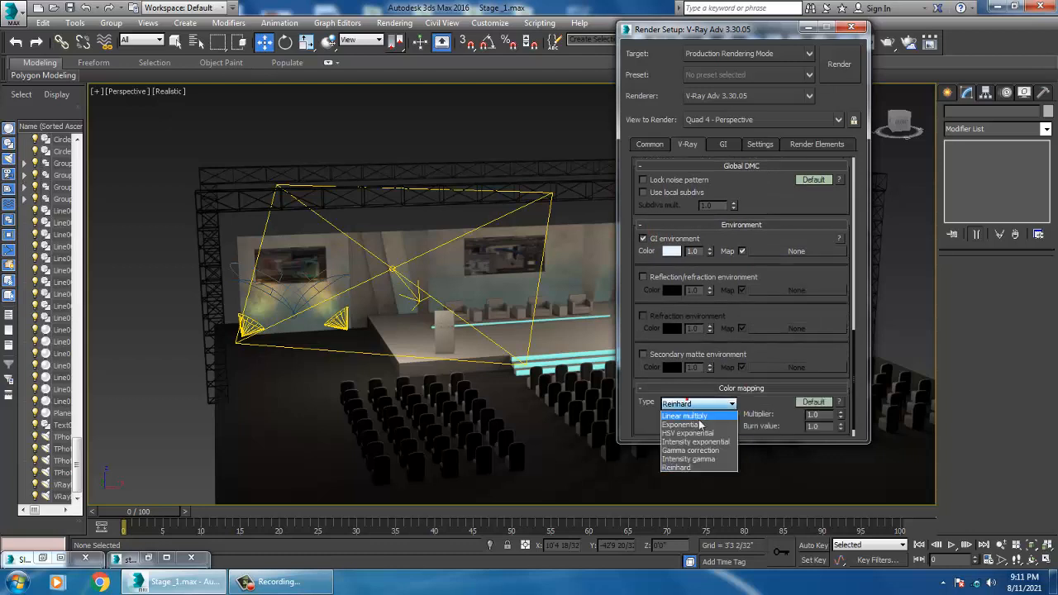
click(700, 426)
Step: Enable GI with Irradiance map as the primary engine and Light cache as the secondary engine
click(724, 145)
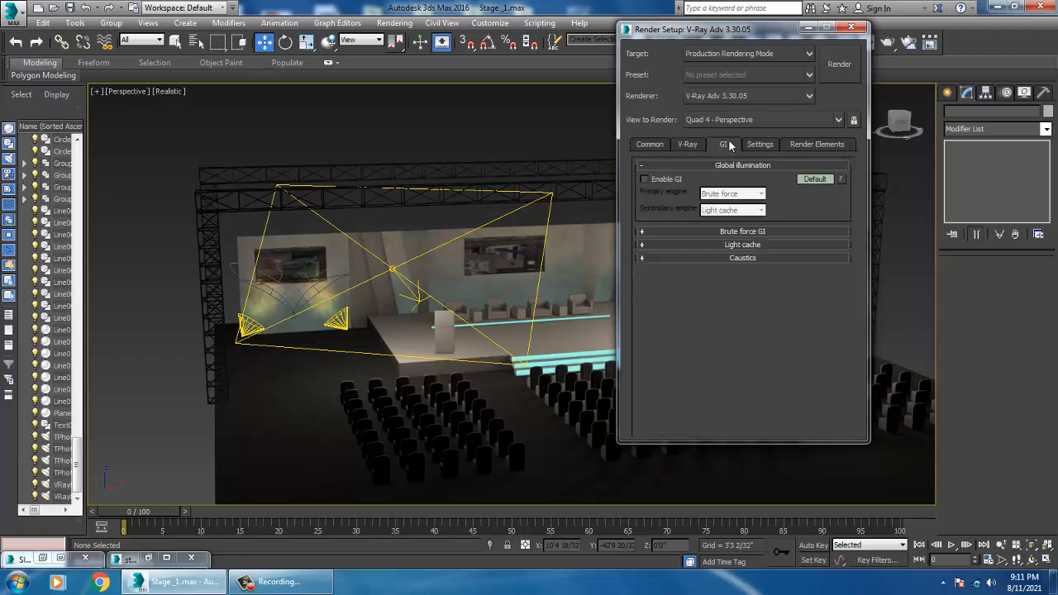
click(644, 179)
click(738, 195)
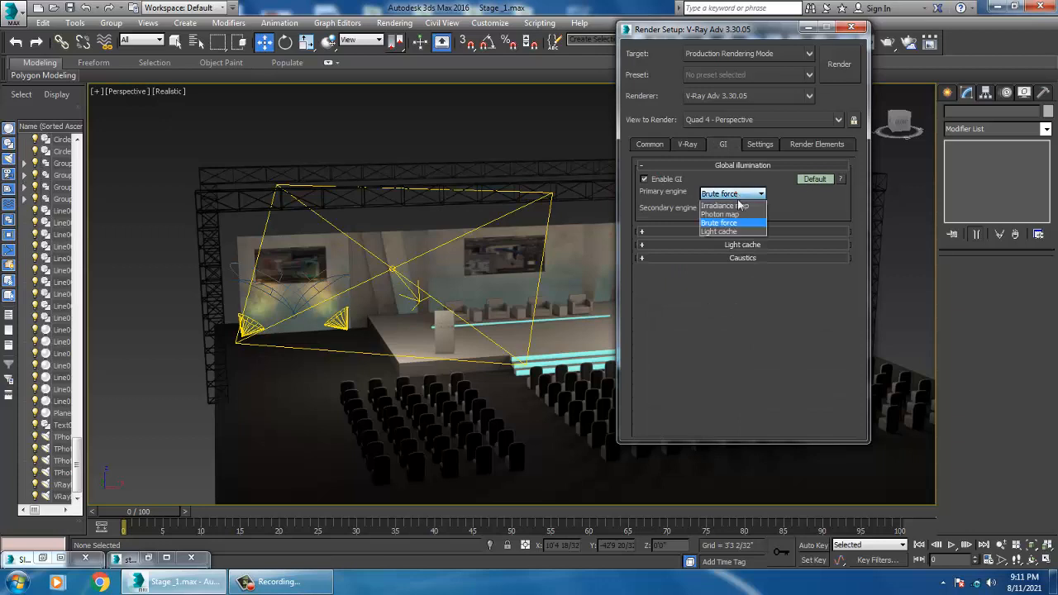
click(741, 207)
click(739, 211)
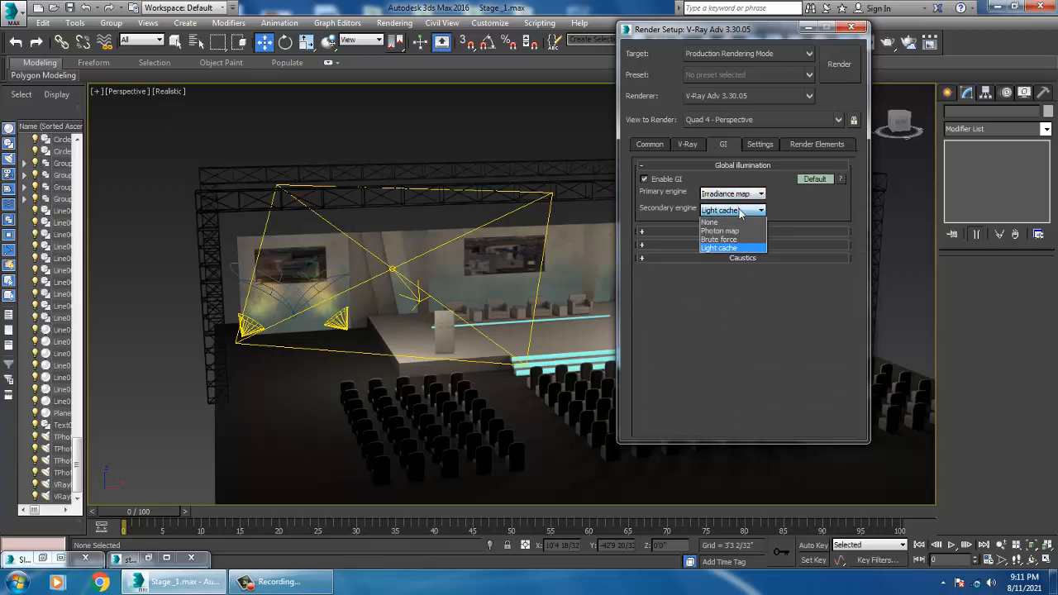
click(785, 204)
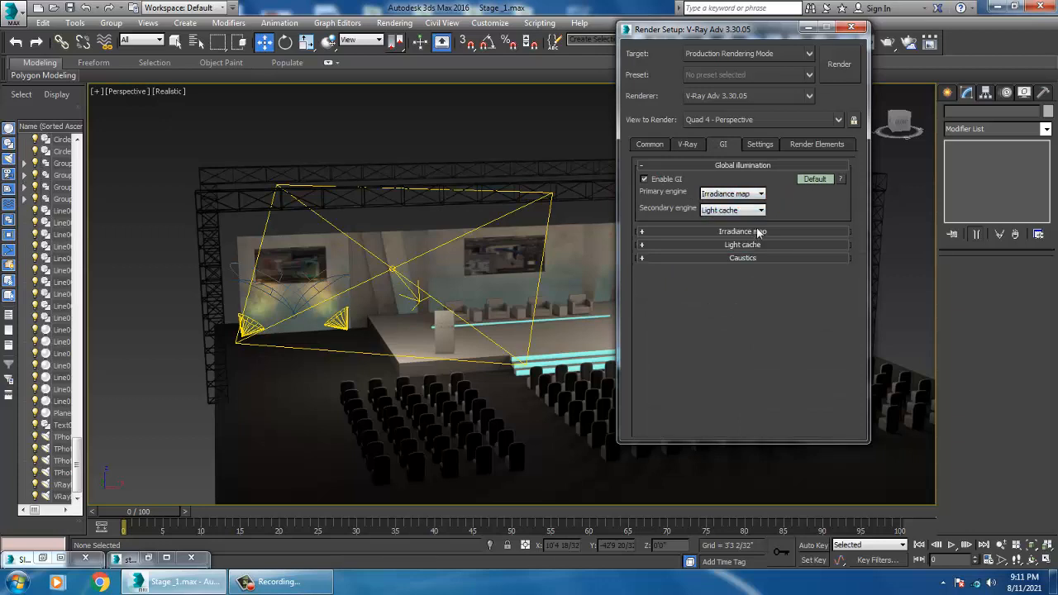
Step: Set the Irradiance map preset to Medium, with 120 subdivs and 40 interpolation samples
click(757, 232)
click(820, 247)
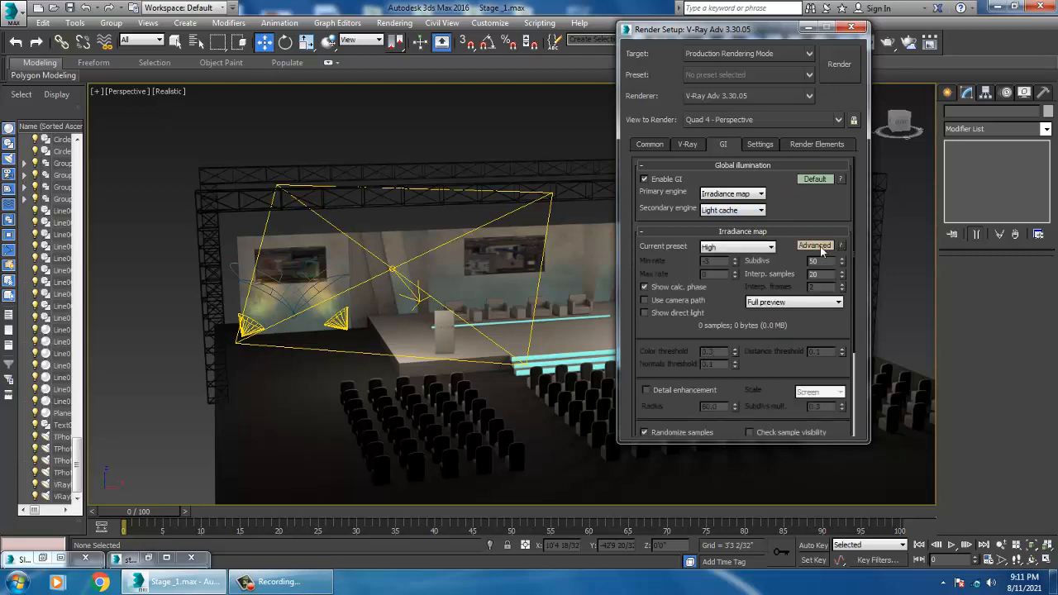
click(733, 247)
click(736, 285)
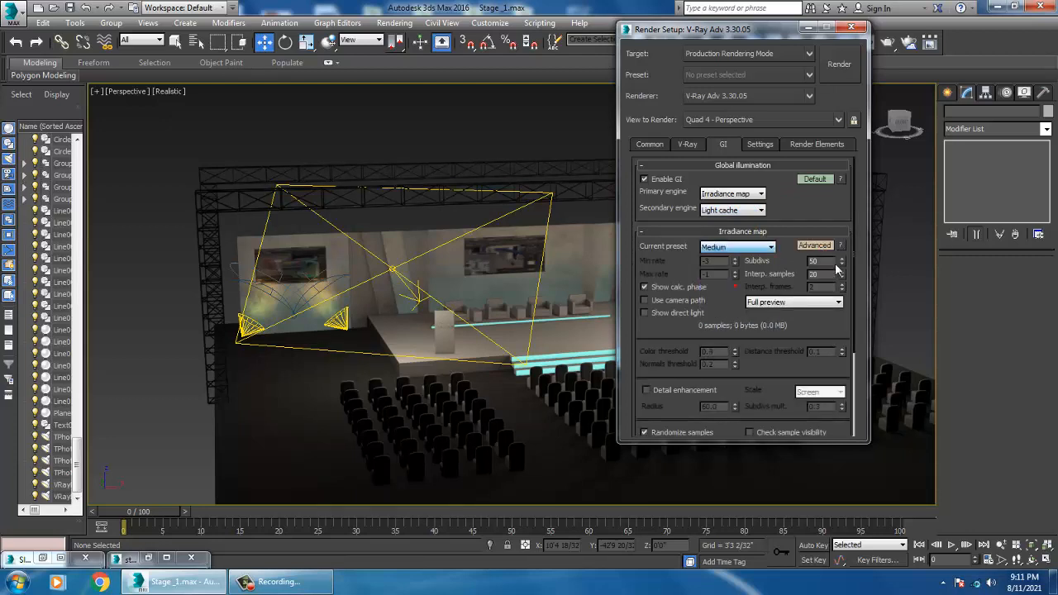
double_click(824, 263)
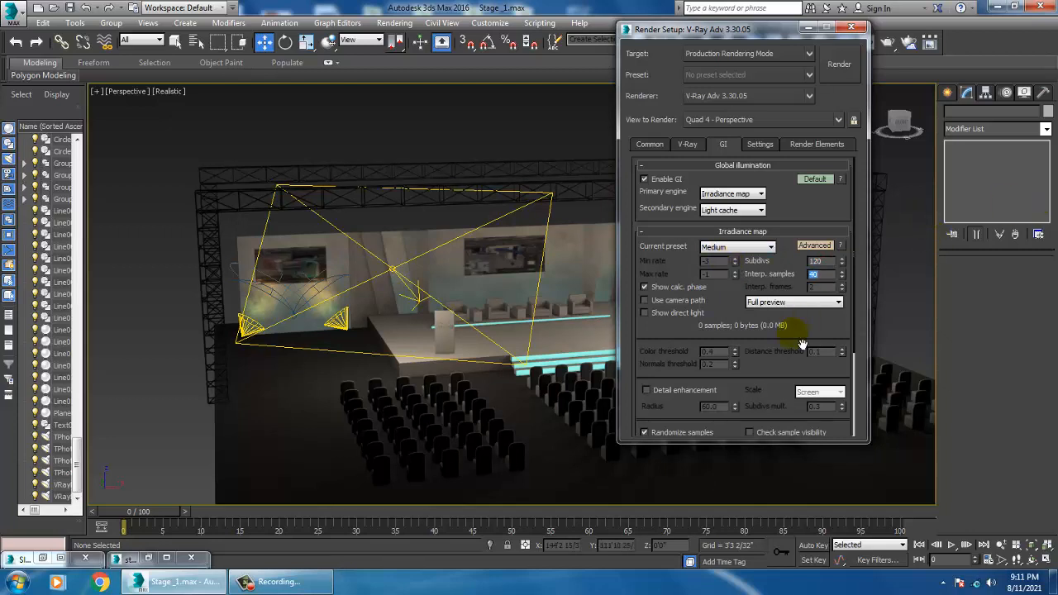
Step: Render the perspective view of the stage and close the frame buffer
scroll(802, 343, down, 5)
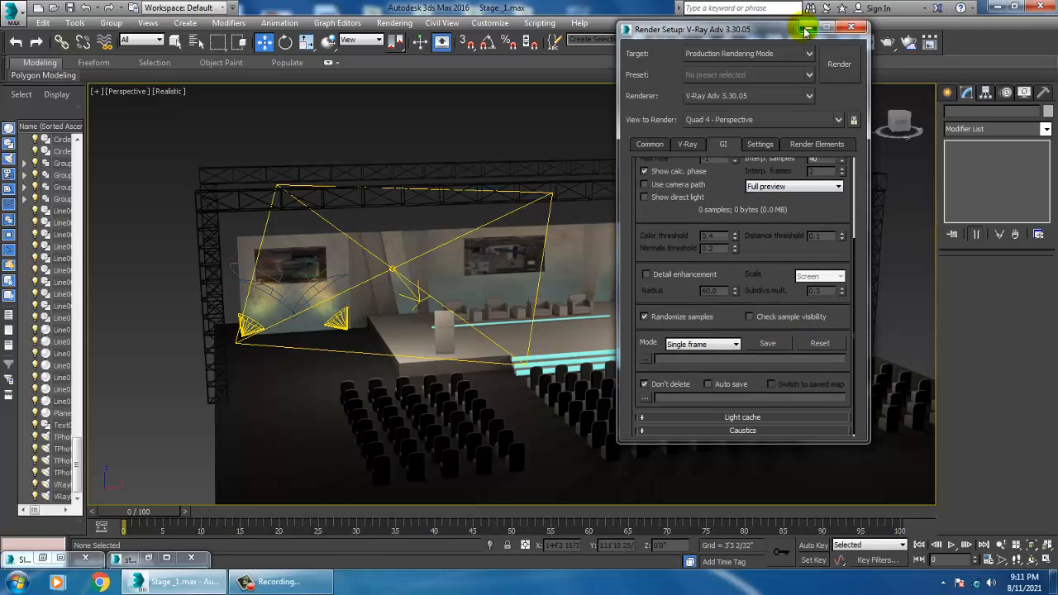
scroll(504, 401, up, 5)
scroll(484, 354, up, 5)
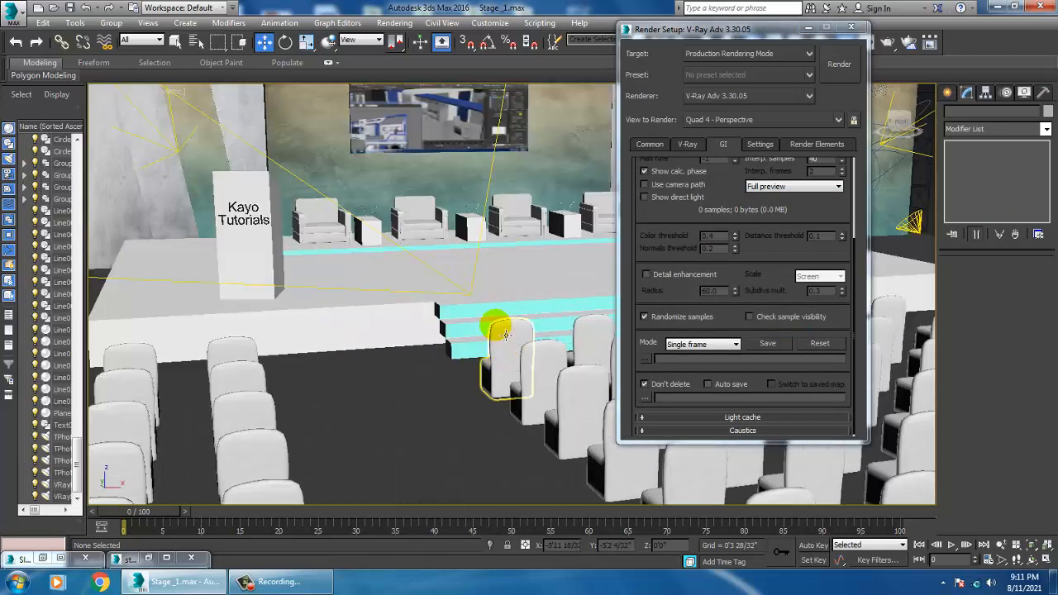
middle_drag(506, 335, 527, 401)
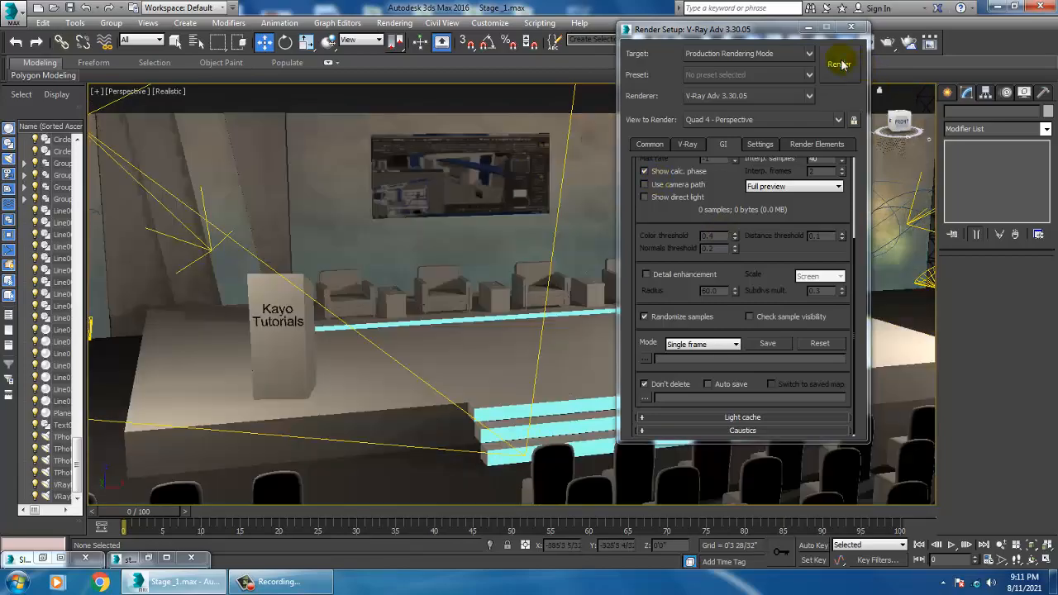
click(839, 64)
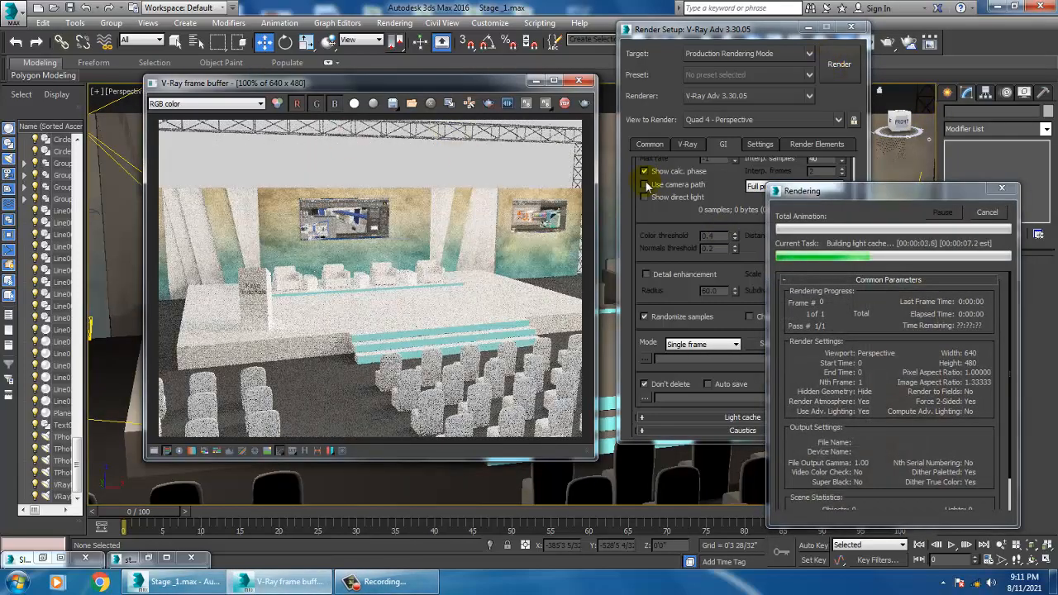
click(579, 83)
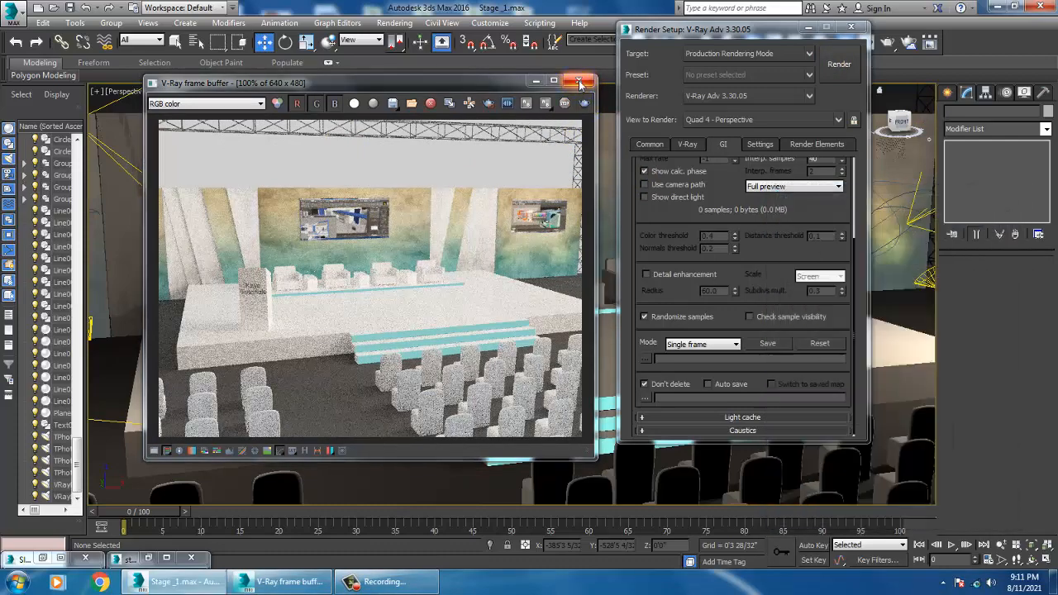
click(579, 83)
Step: Close Render Setup, select the right-side plane light and set its multiplier to 0.5
click(814, 29)
scroll(761, 301, down, 8)
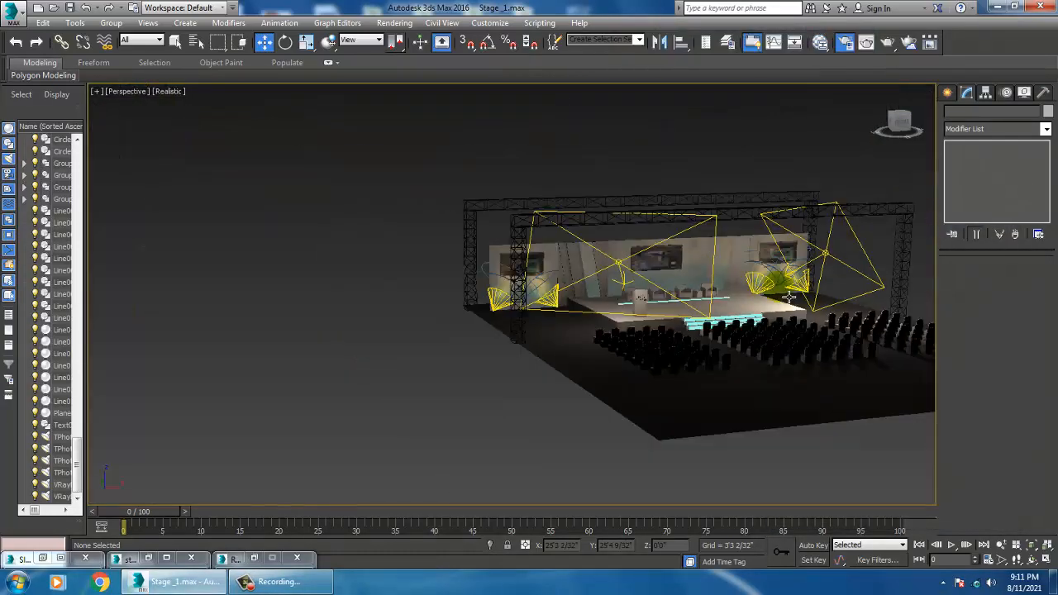
middle_drag(765, 281, 653, 291)
scroll(657, 292, down, 1)
click(697, 295)
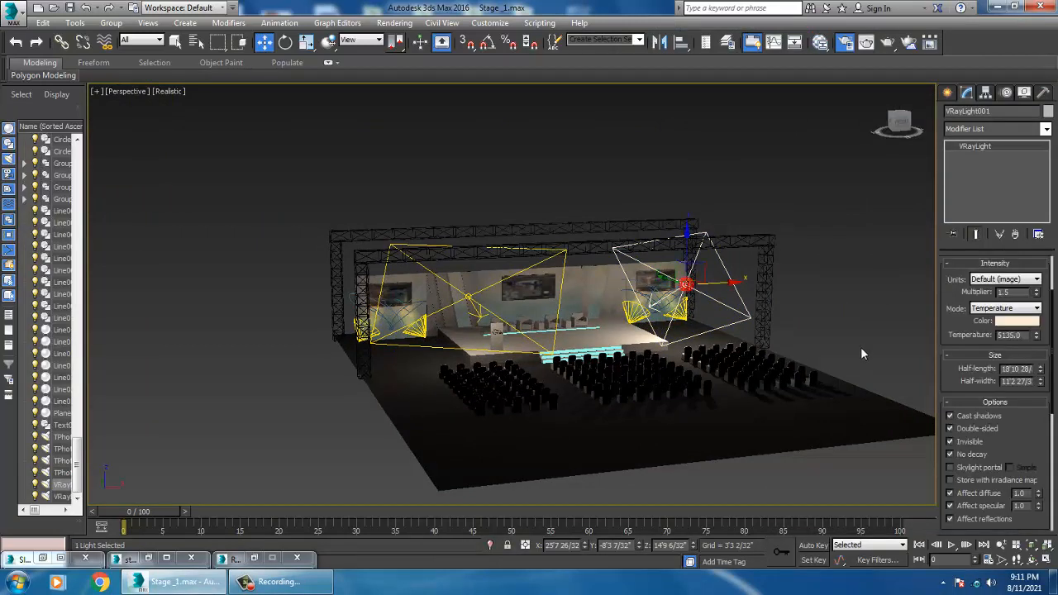
drag(1026, 294, 936, 292)
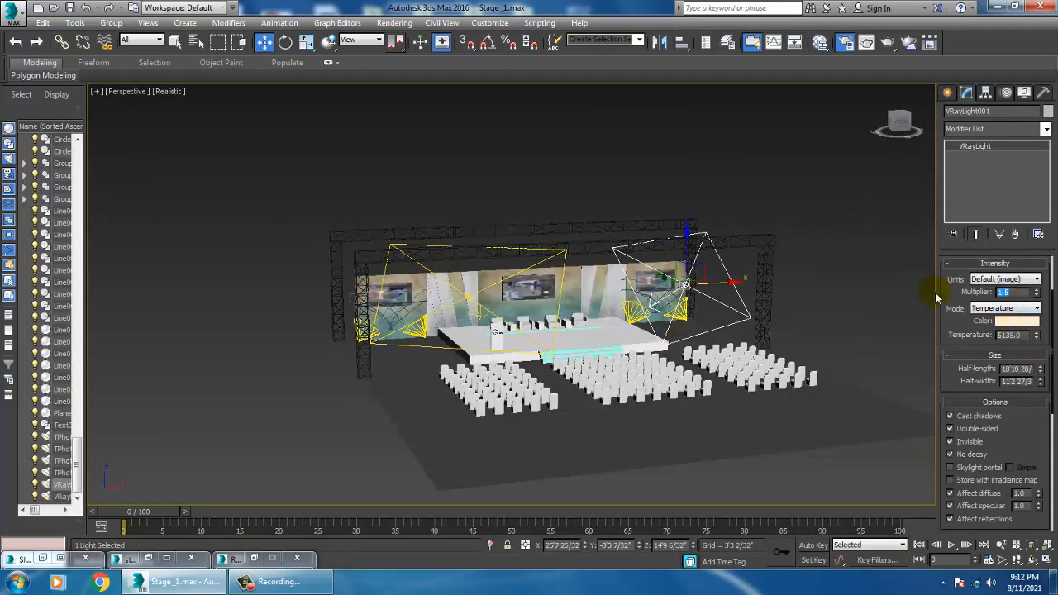
text(0.5)
key(Return)
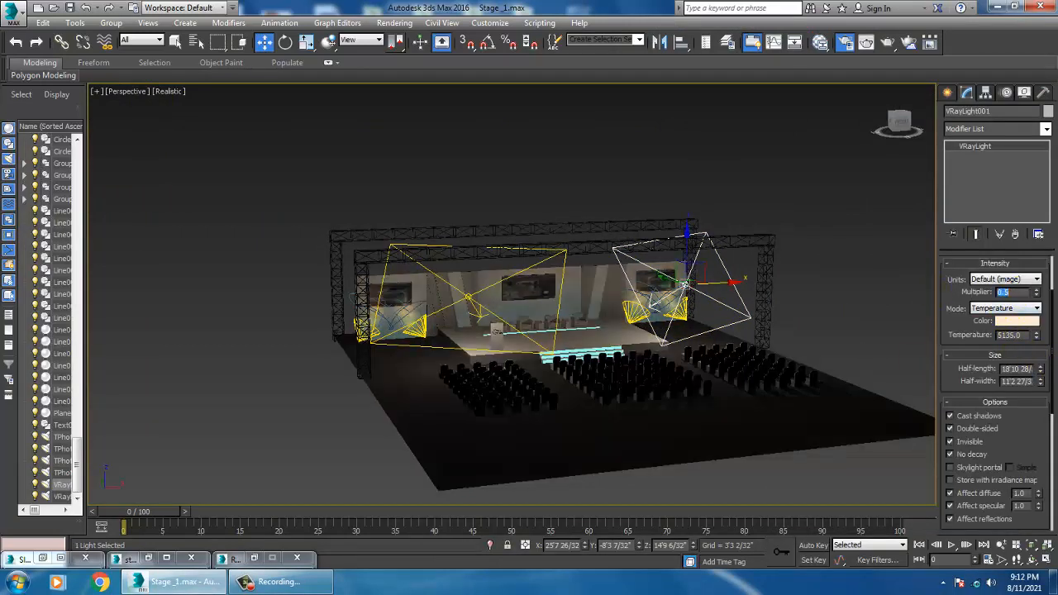
Step: Select the left-side plane light and set its multiplier to 0.2
click(437, 333)
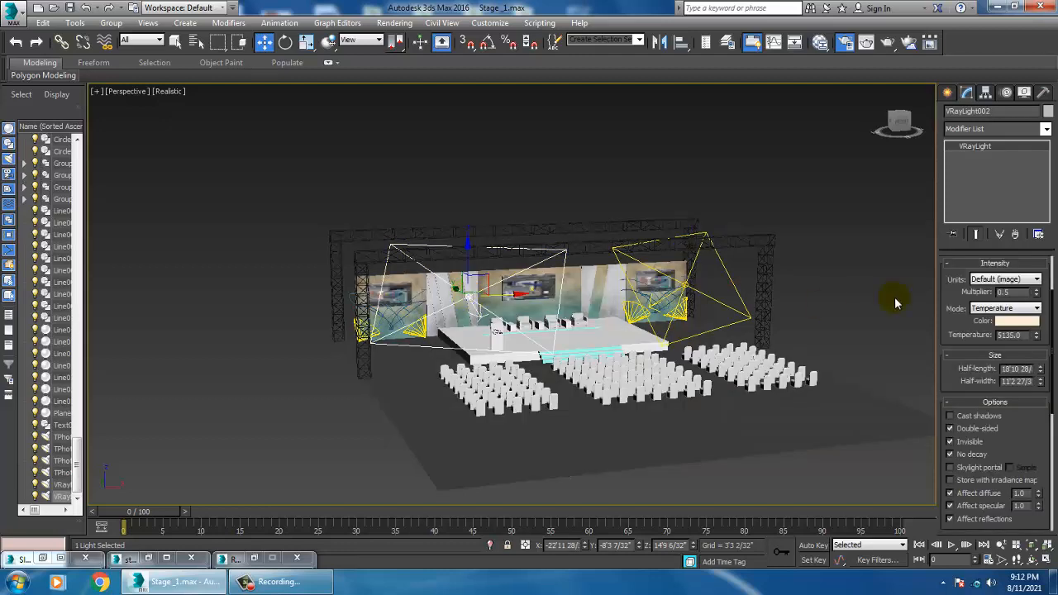
drag(1024, 294, 867, 304)
text(0.2)
key(Return)
Step: Deselect the light, render the close-up perspective view of the stage, and close the frame buffer
click(686, 167)
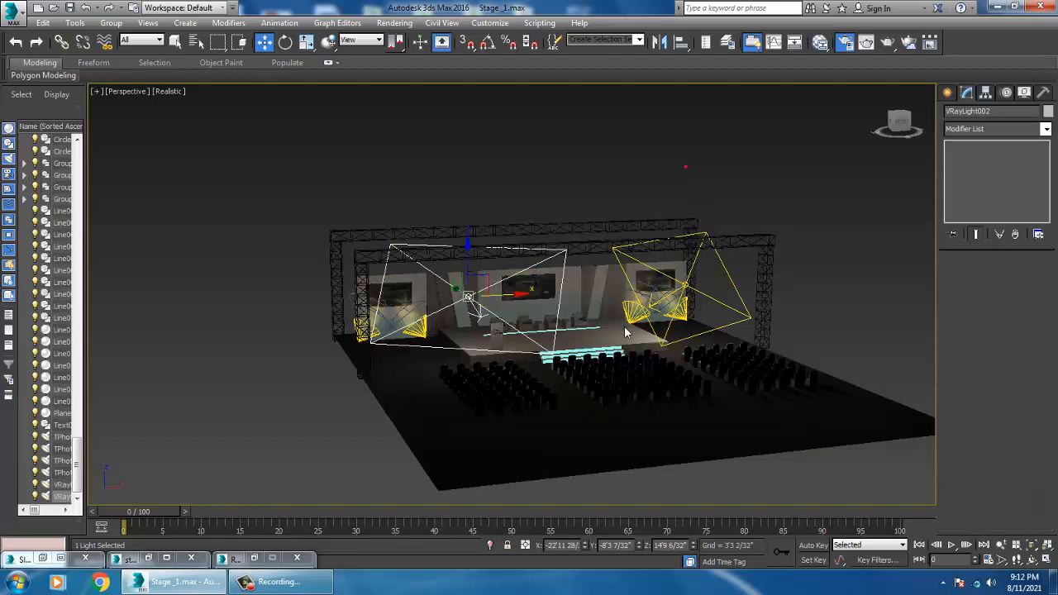
scroll(635, 337, up, 5)
scroll(635, 337, up, 3)
middle_drag(496, 346, 690, 337)
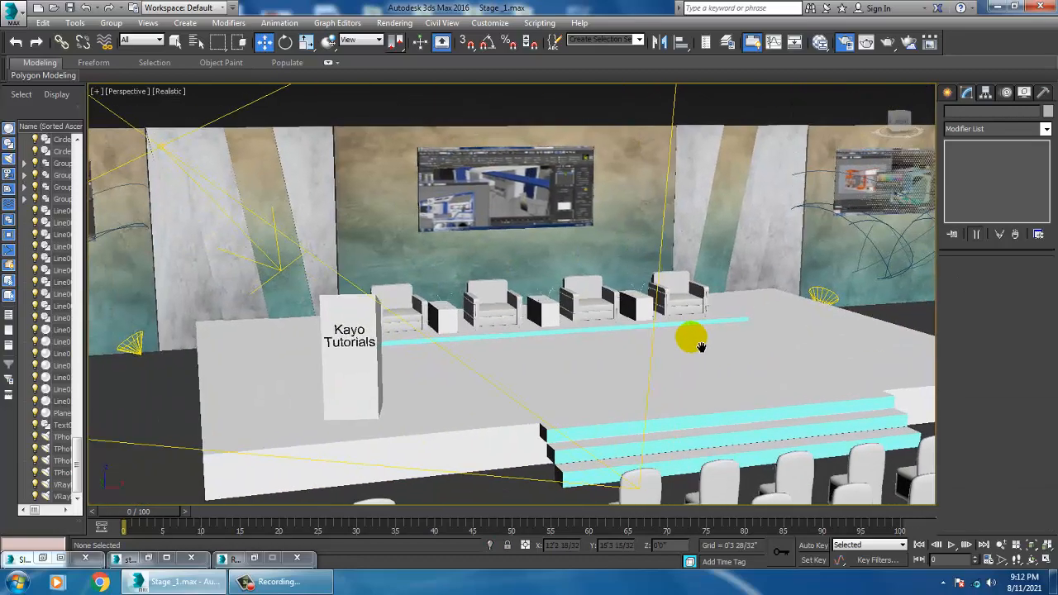
click(395, 22)
click(416, 38)
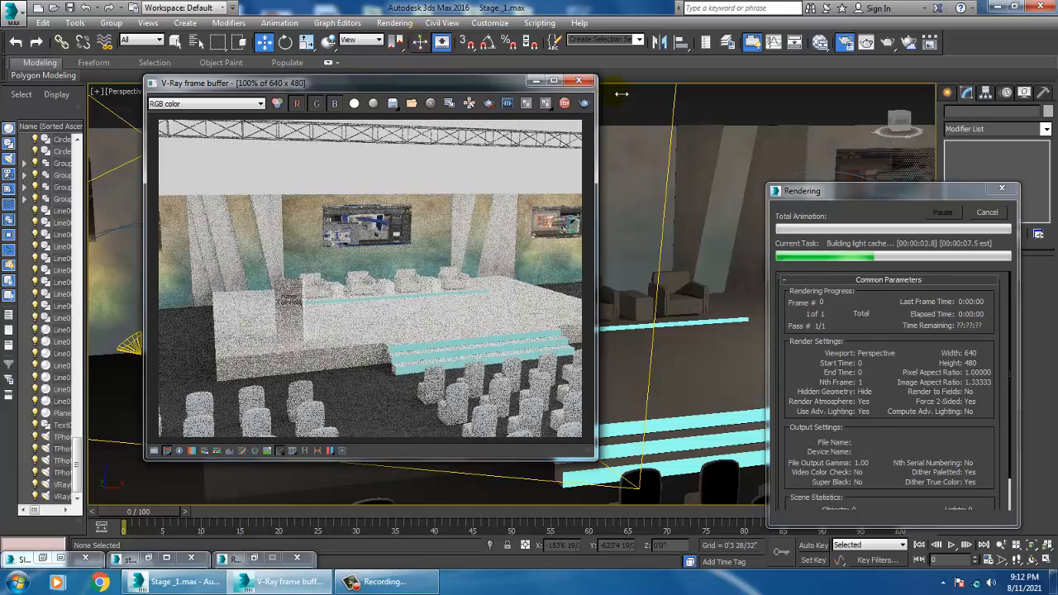
click(578, 83)
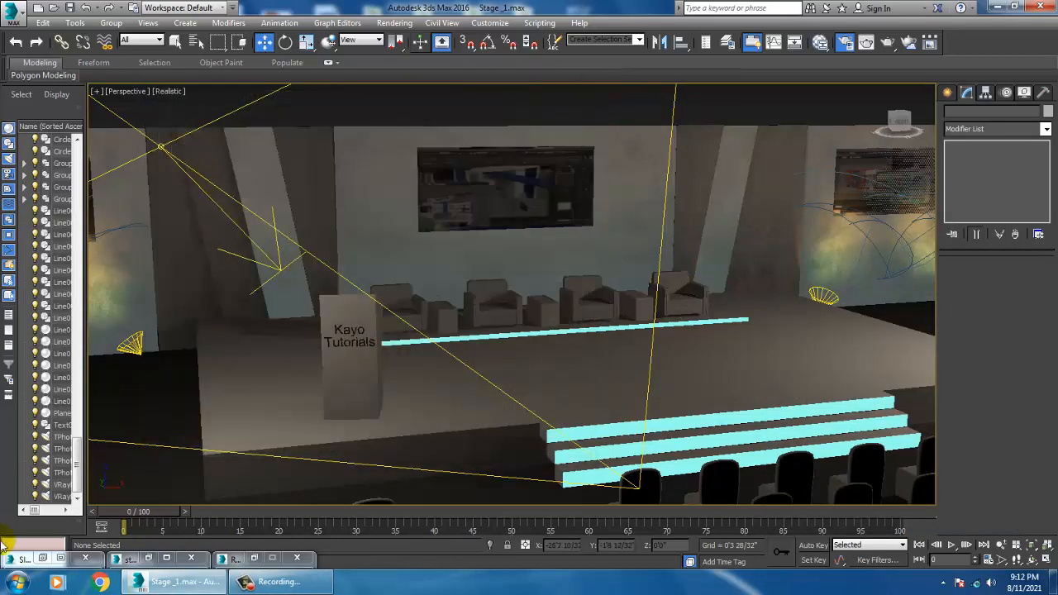
Step: Select the photometric spotlight at the stage's right side and set its dimming to about 72.7%
alt+middle_drag(566, 250, 595, 271)
scroll(595, 271, down, 5)
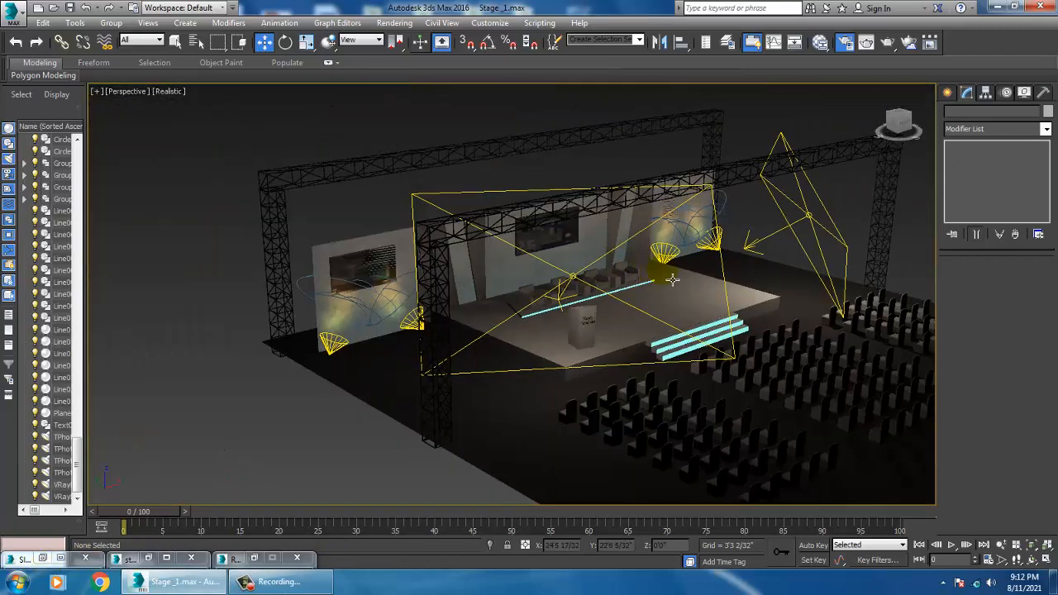
scroll(652, 301, up, 3)
middle_drag(597, 318, 678, 321)
scroll(610, 325, up, 2)
alt+middle_drag(611, 325, 698, 351)
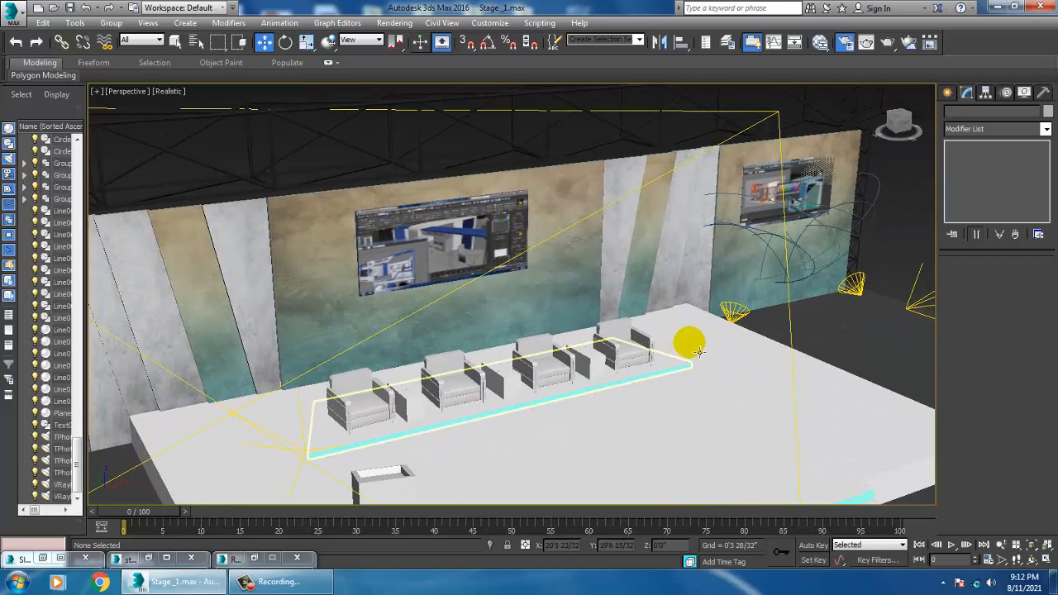
click(733, 314)
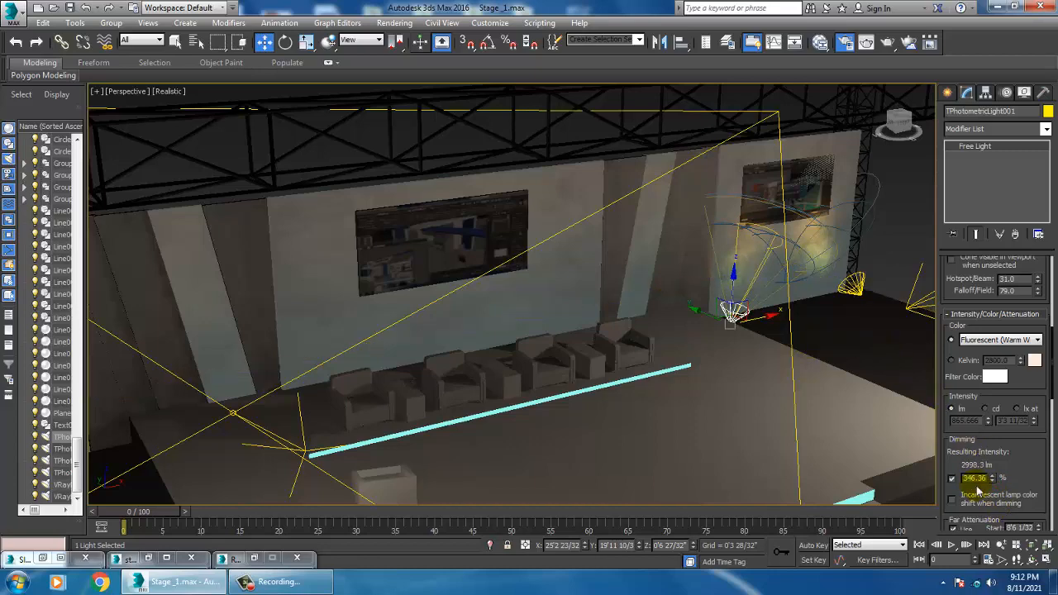
drag(992, 478, 992, 504)
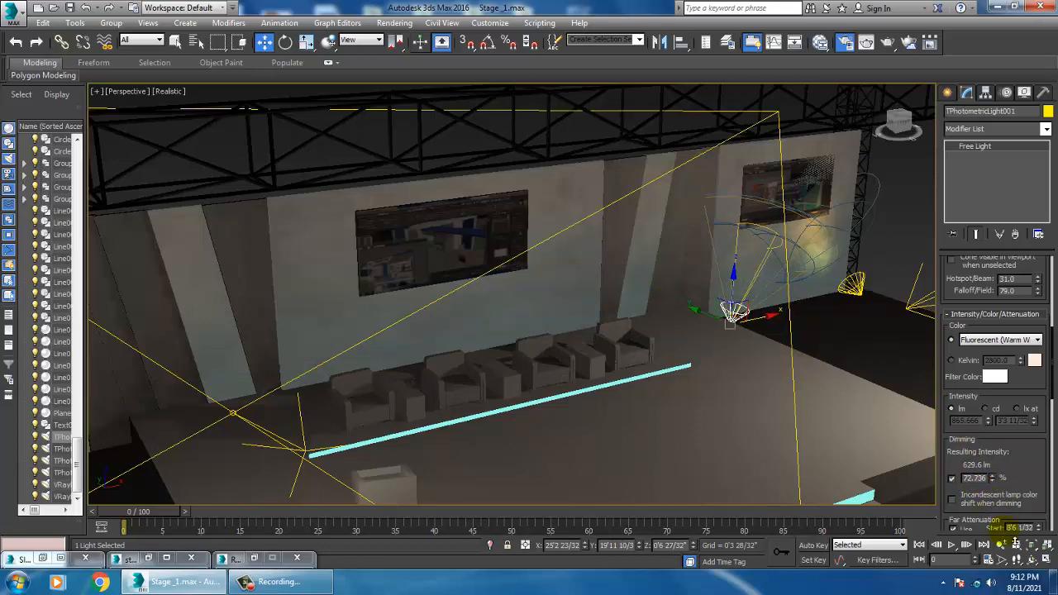
Step: Select the photometric spotlight at the stage's right corner near the truss and set its dimming to 72%
click(868, 299)
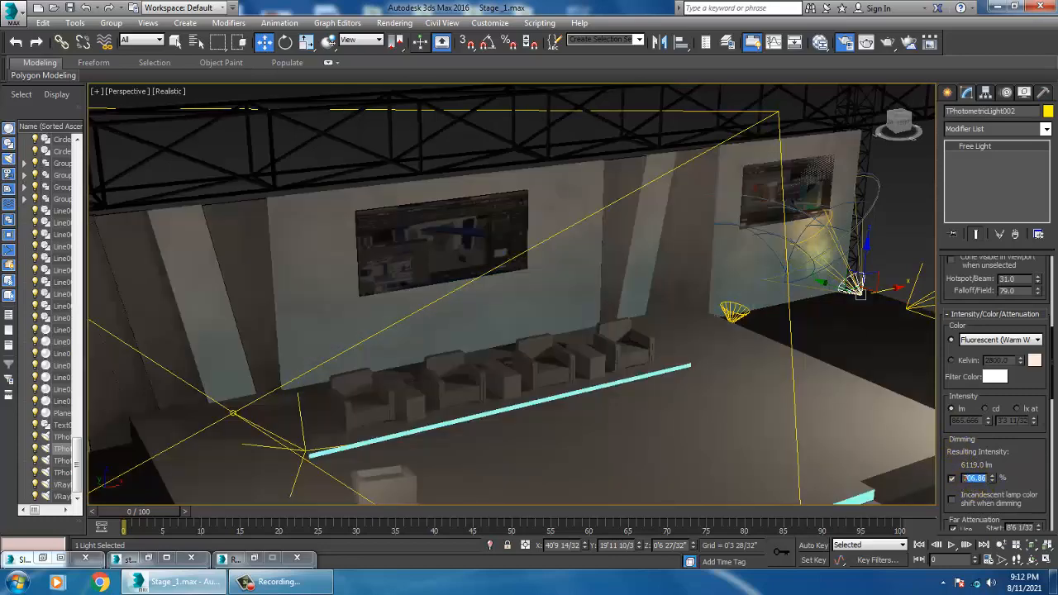
key(BackSpace)
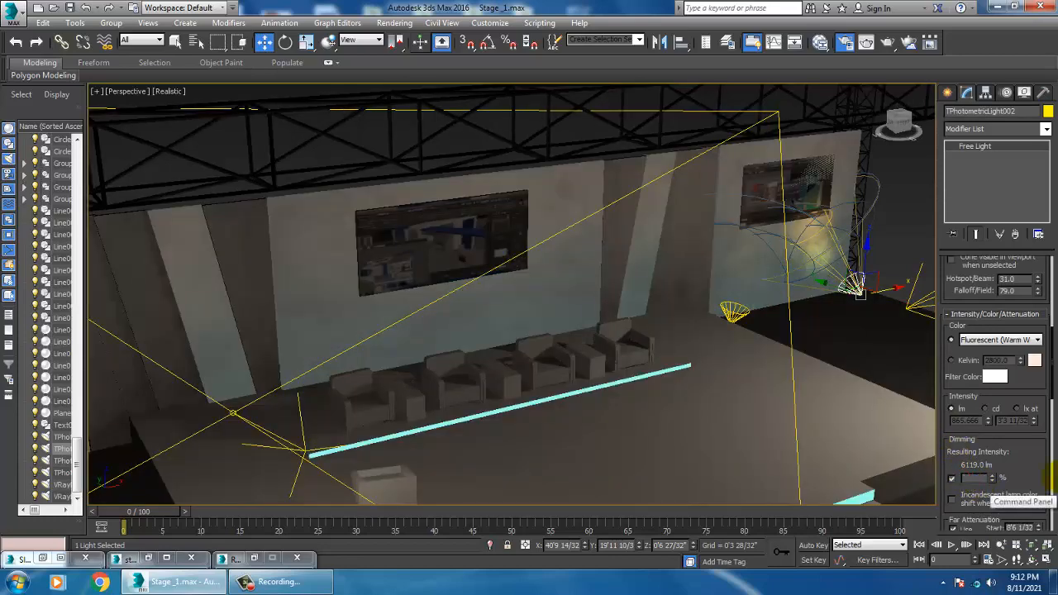
text(72)
key(Return)
Step: Select the photometric spotlight on the stage's left side by the truss and set its dimming to 72%
alt+middle_drag(594, 503, 663, 423)
click(675, 407)
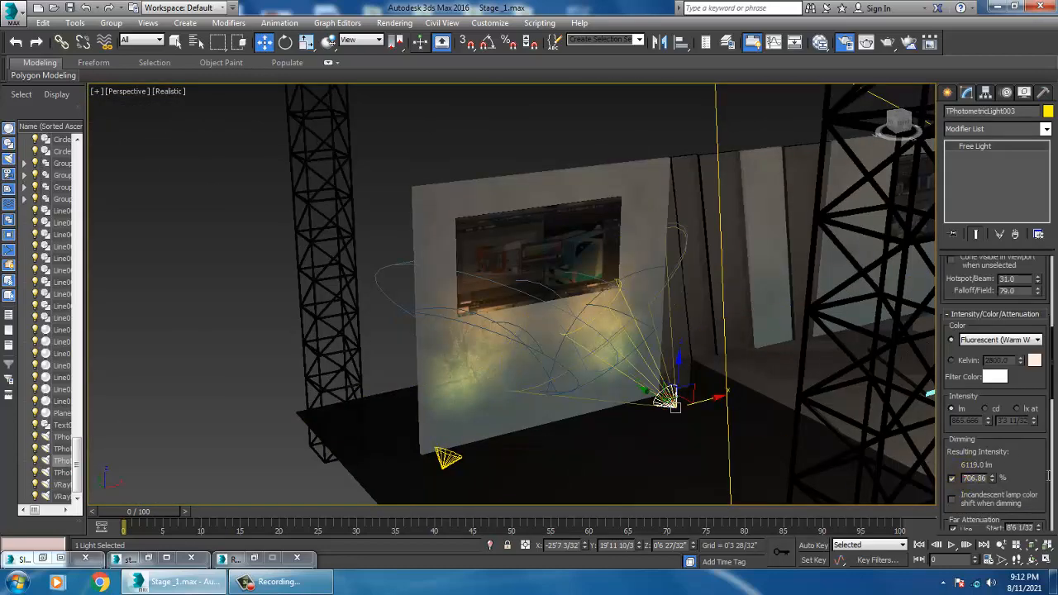
key(BackSpace)
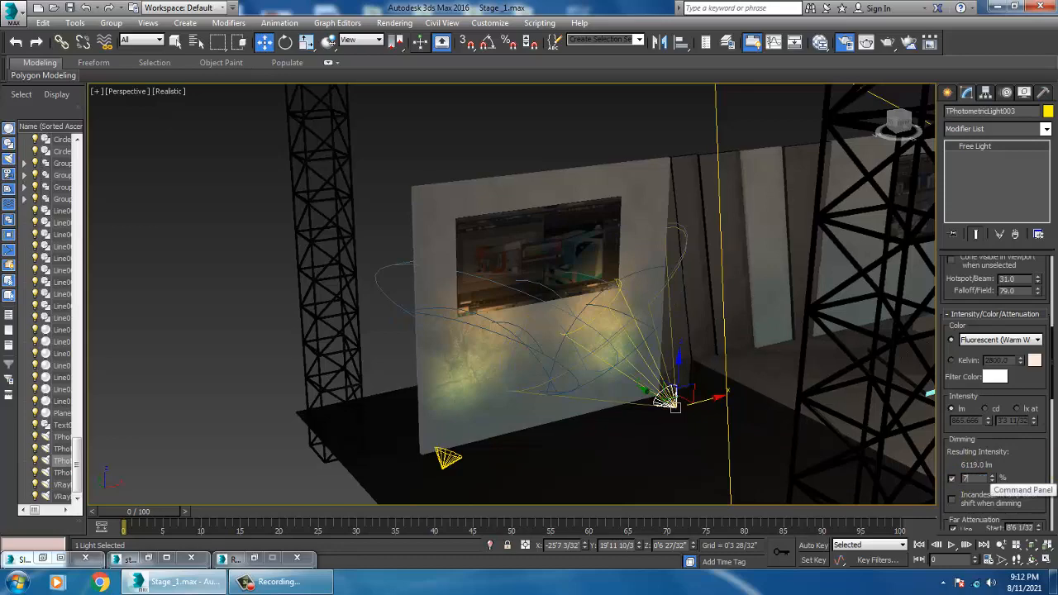
text(72)
key(Return)
Step: Select the photometric spotlight at the stage's left front and set its dimming to 72%
click(443, 465)
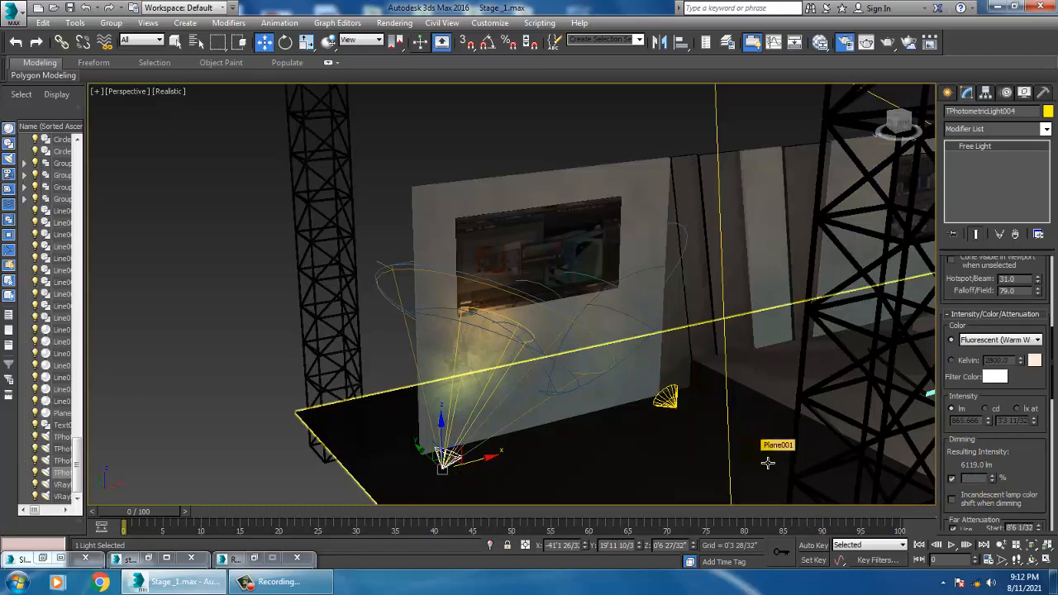
text(72)
key(Return)
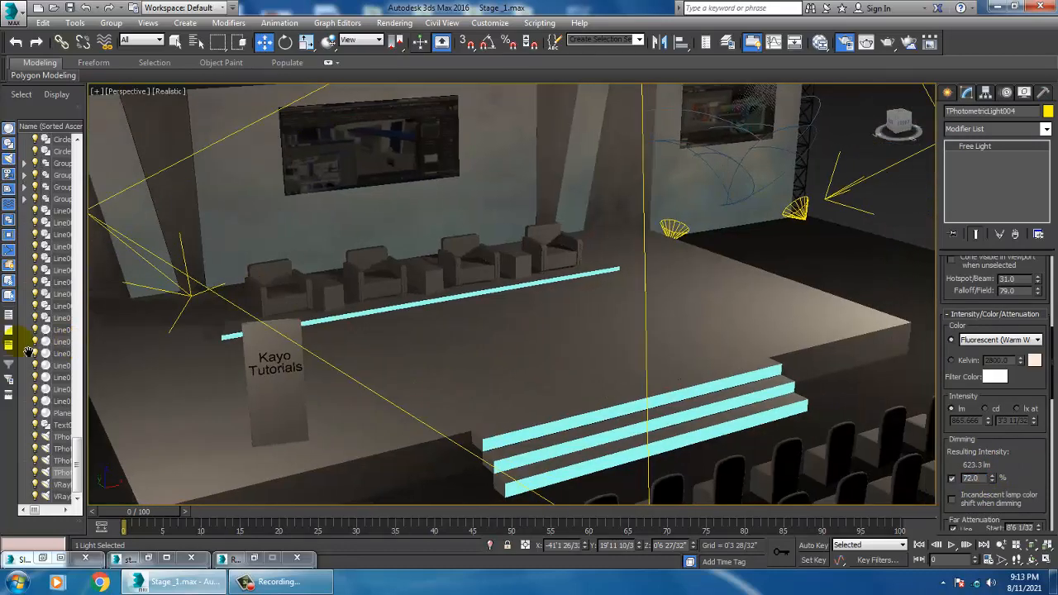
Step: Render the perspective view of the stage and close the frame buffer
middle_drag(29, 352, 16, 351)
middle_drag(505, 363, 607, 355)
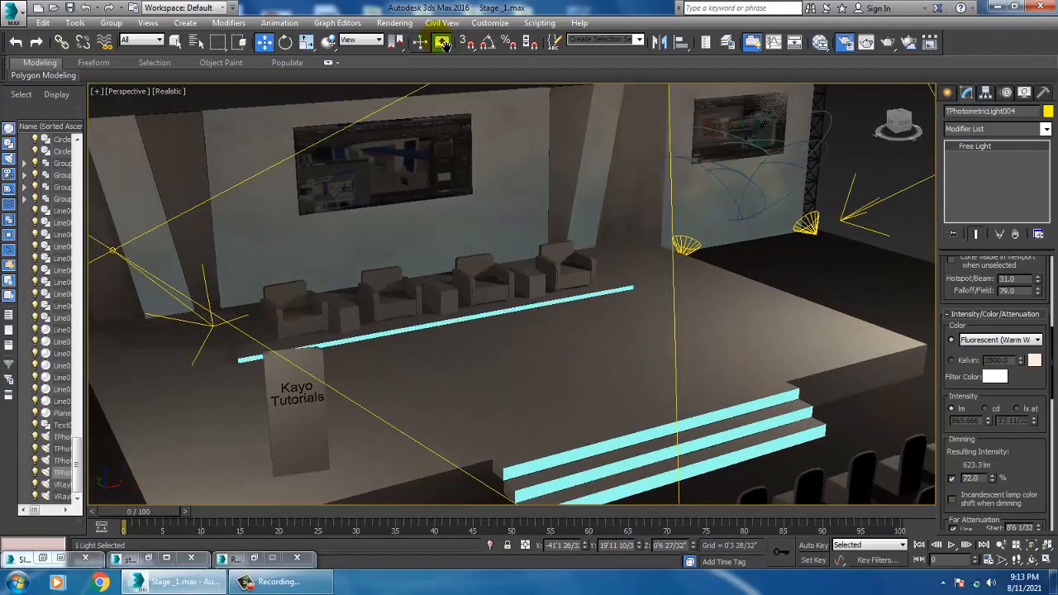
click(395, 22)
click(392, 37)
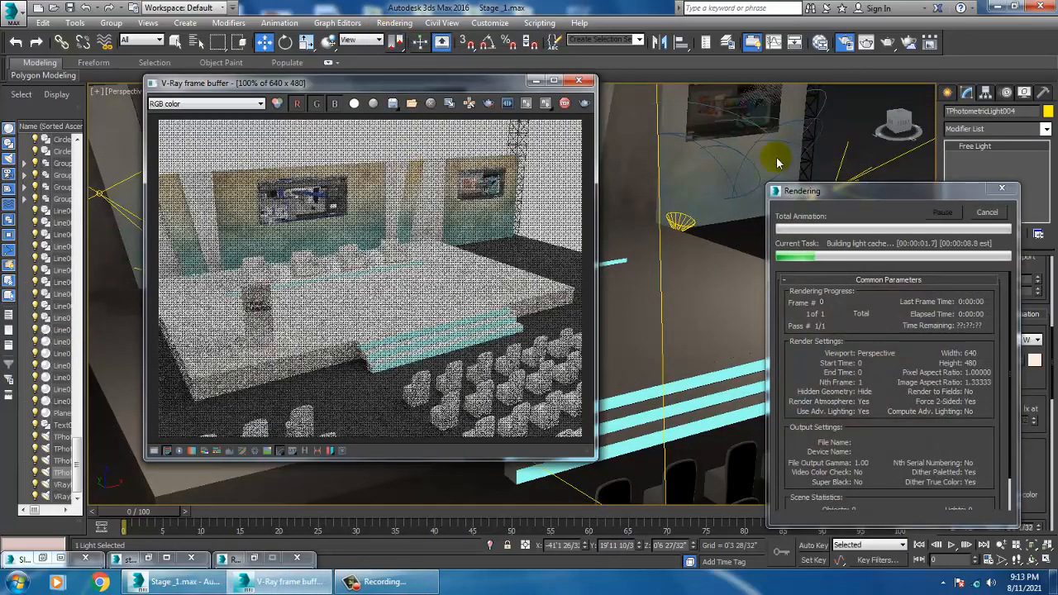
click(577, 81)
Step: Open Render Setup, review the V-Ray settings, render again, and close the frame buffer and Render Setup
click(394, 23)
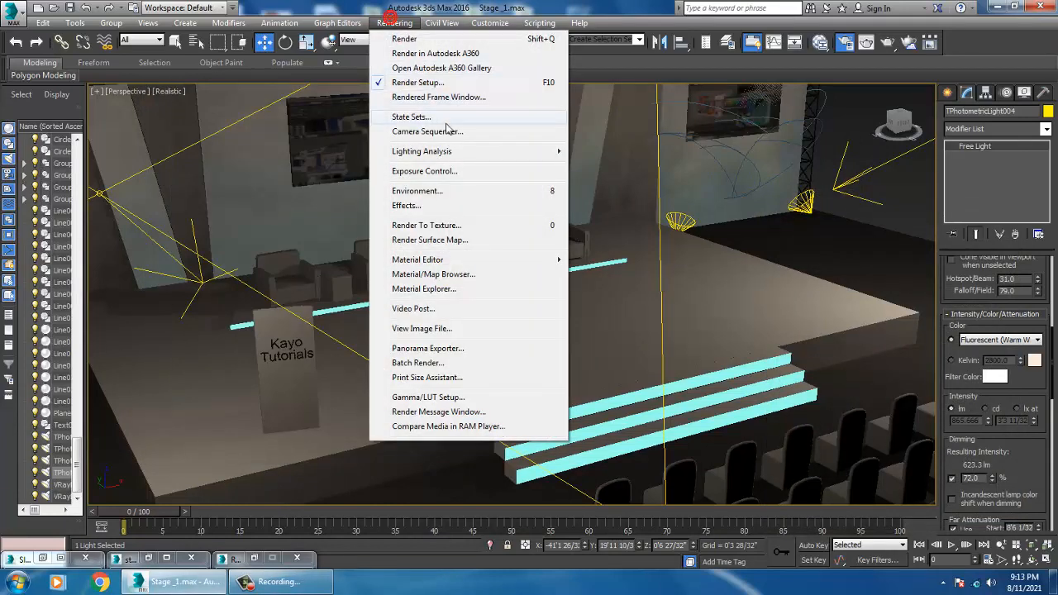
click(253, 558)
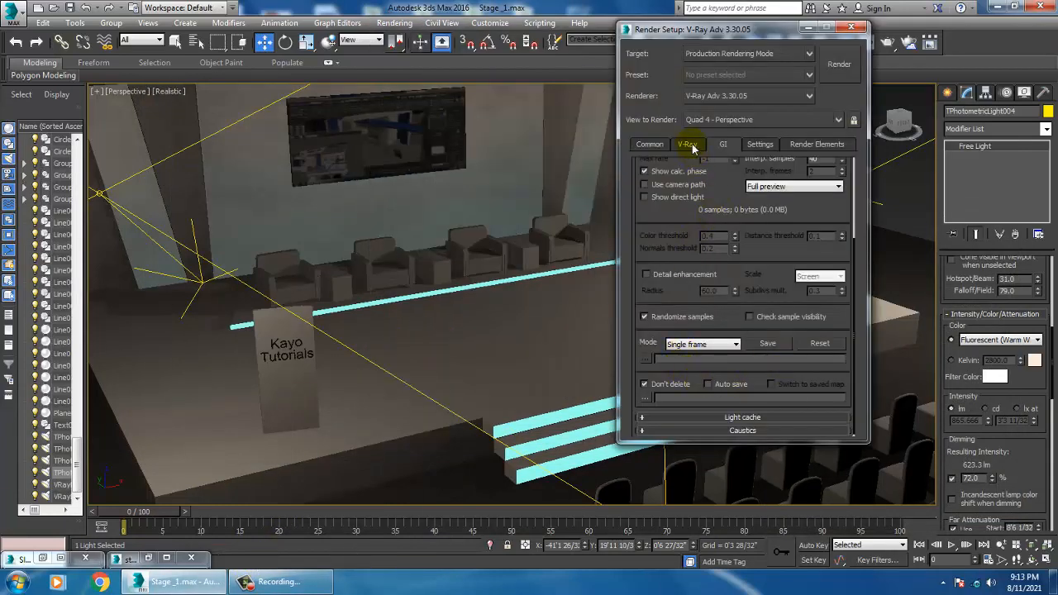
click(690, 145)
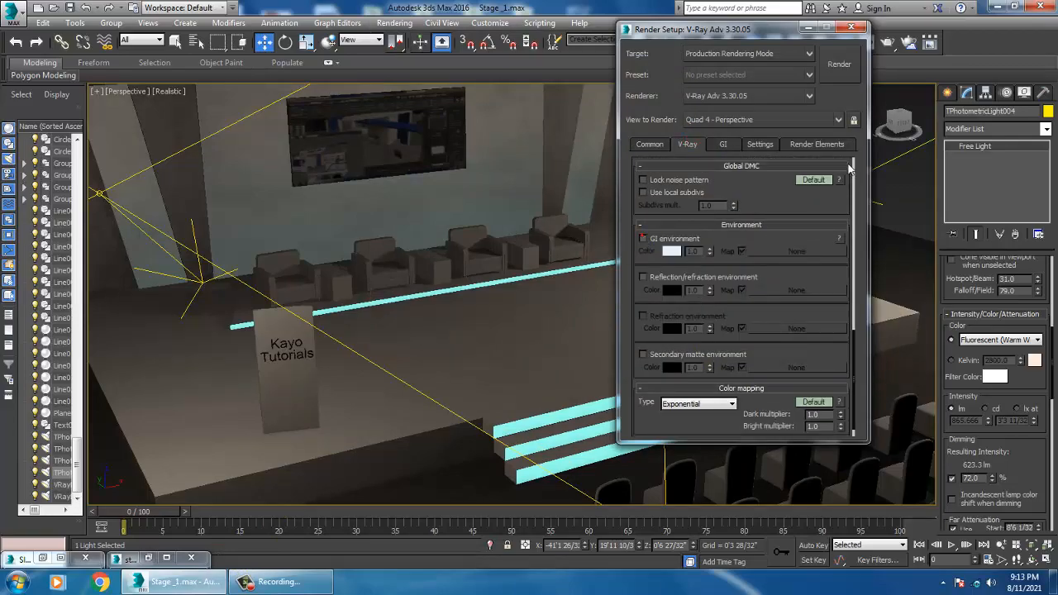
click(843, 65)
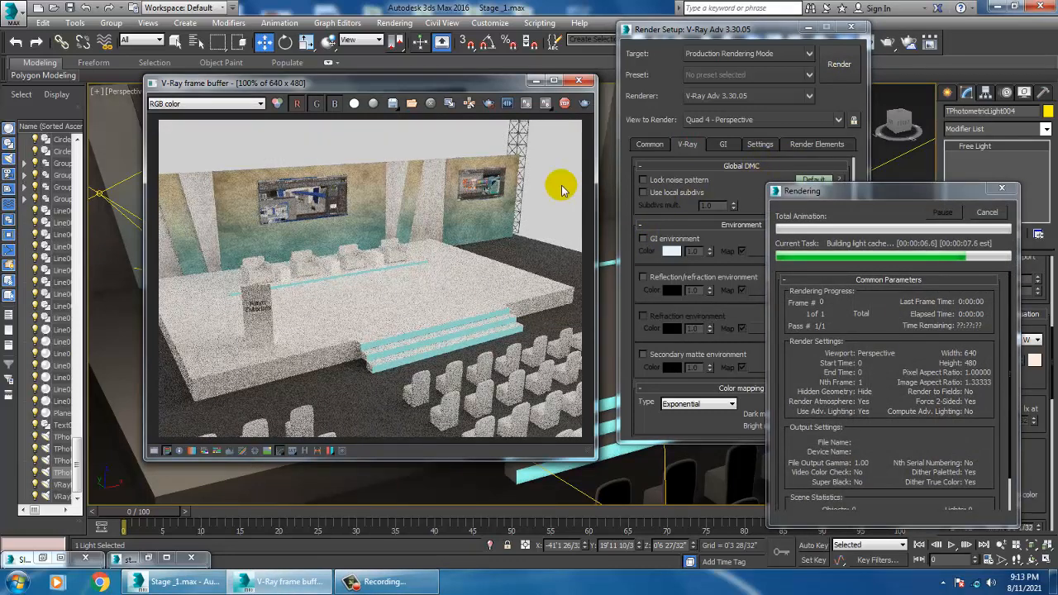
click(579, 84)
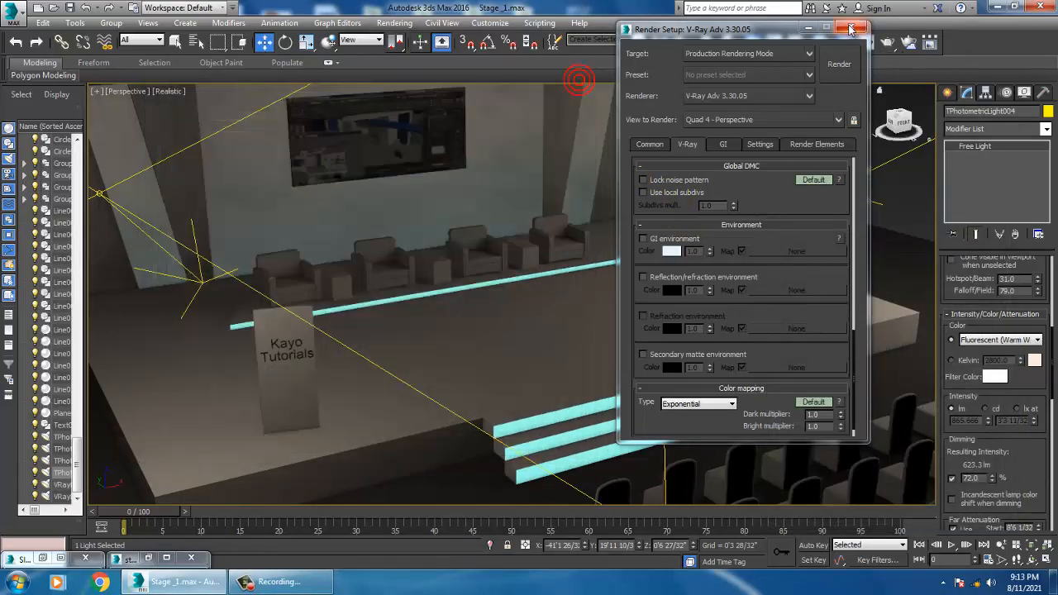
click(851, 27)
Step: Open Environment and Effects and set the background color to black
middle_drag(626, 308, 562, 325)
scroll(639, 351, down, 5)
click(589, 370)
scroll(597, 369, up, 4)
middle_drag(646, 367, 711, 347)
scroll(592, 326, up, 3)
click(394, 22)
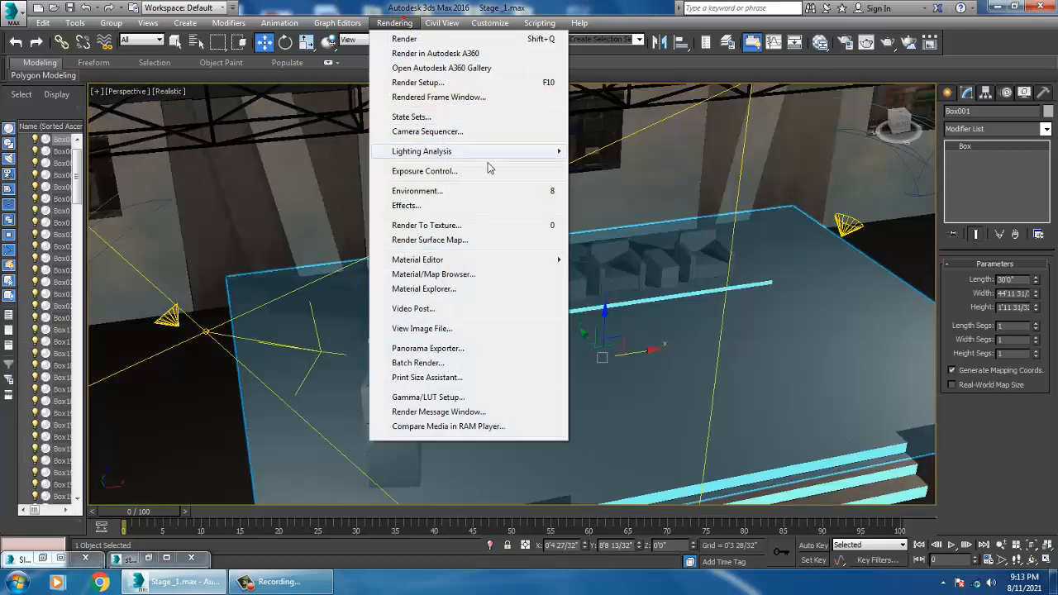
click(463, 190)
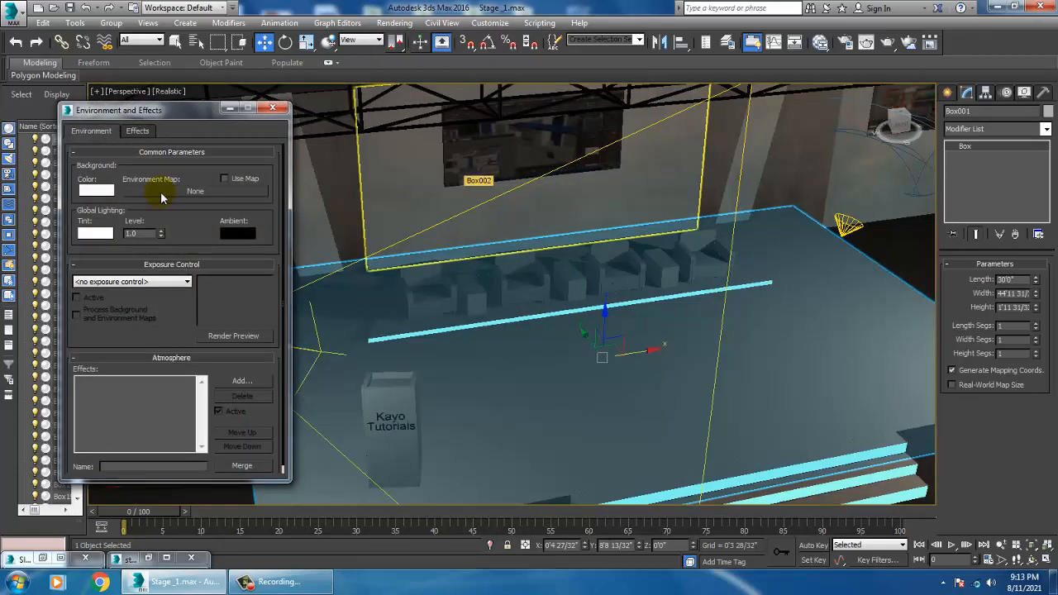
click(100, 192)
drag(379, 137, 380, 90)
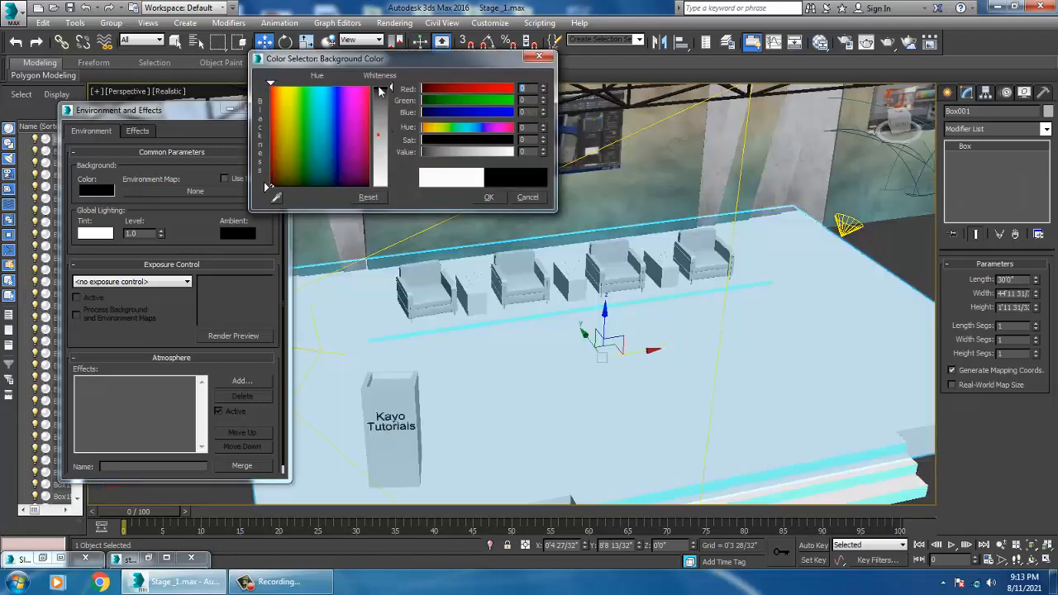
click(491, 200)
Step: Render the perspective view with the black background and close the frame buffer
alt+middle_drag(679, 318, 661, 301)
click(394, 22)
click(398, 34)
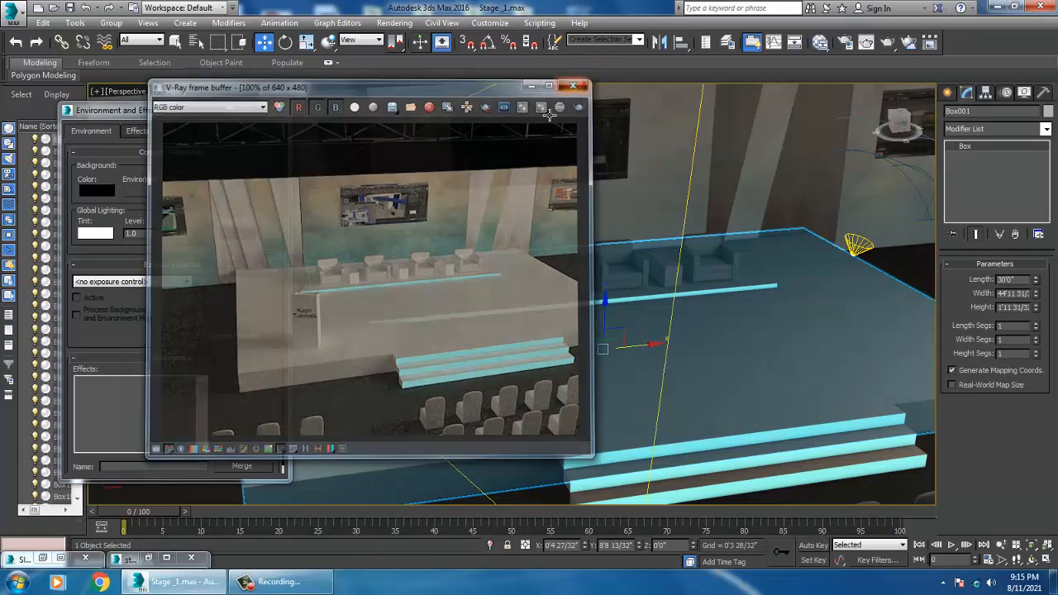
alt+middle_drag(737, 299, 649, 301)
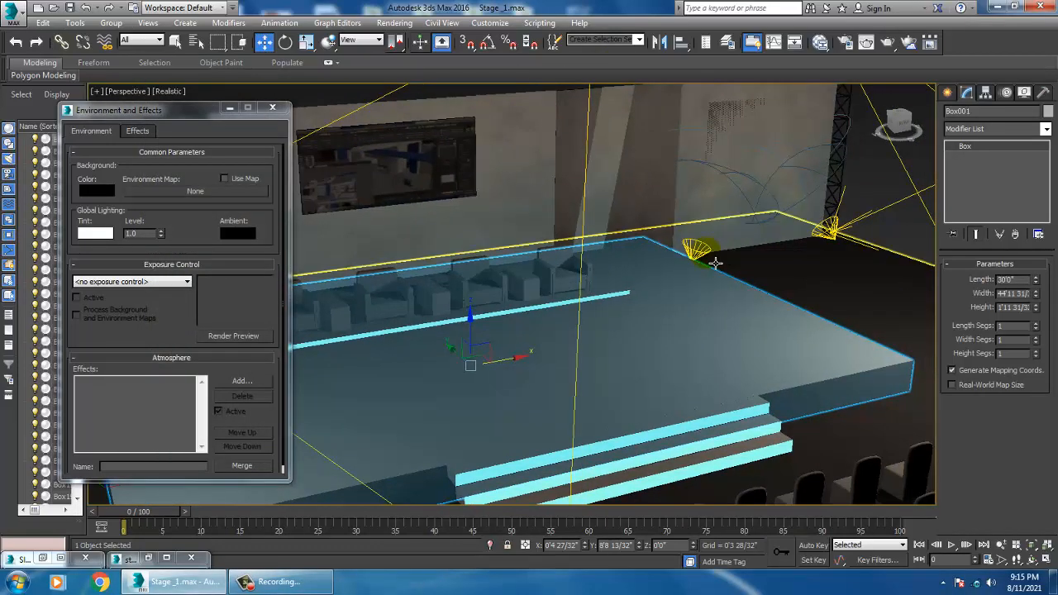
Step: Select the photometric spotlight at the stage's right side and raise its dimming to about 124%
click(710, 259)
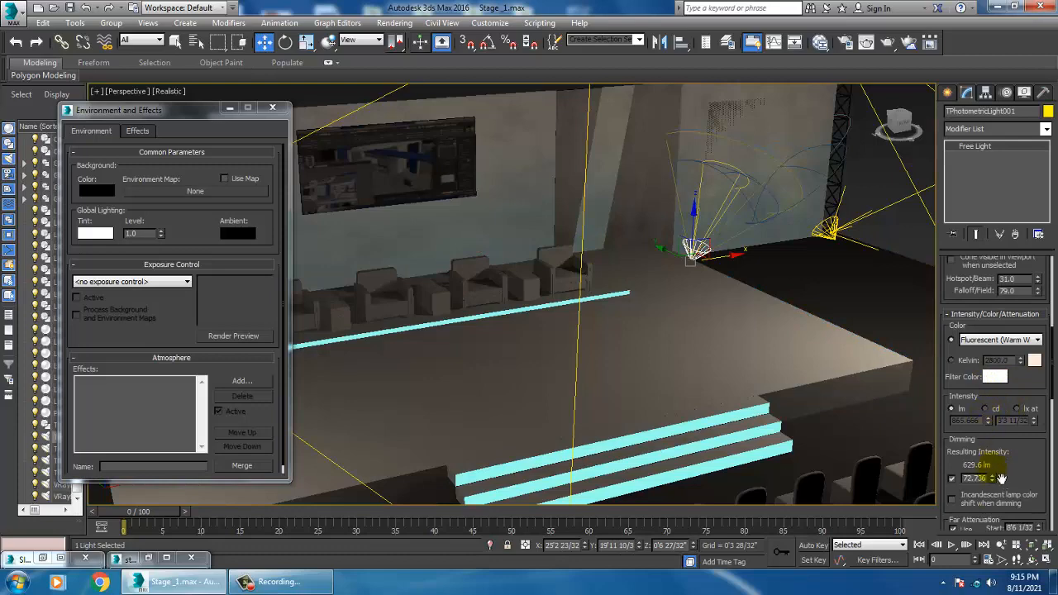
drag(993, 481, 1001, 467)
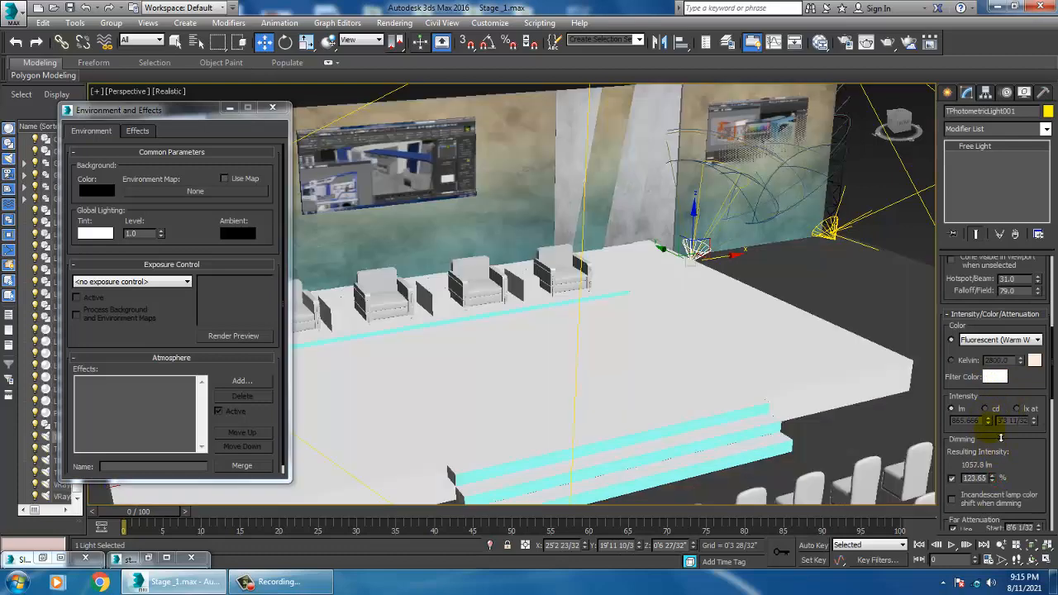
Step: Render the perspective view and close the frame buffer
click(395, 23)
click(405, 39)
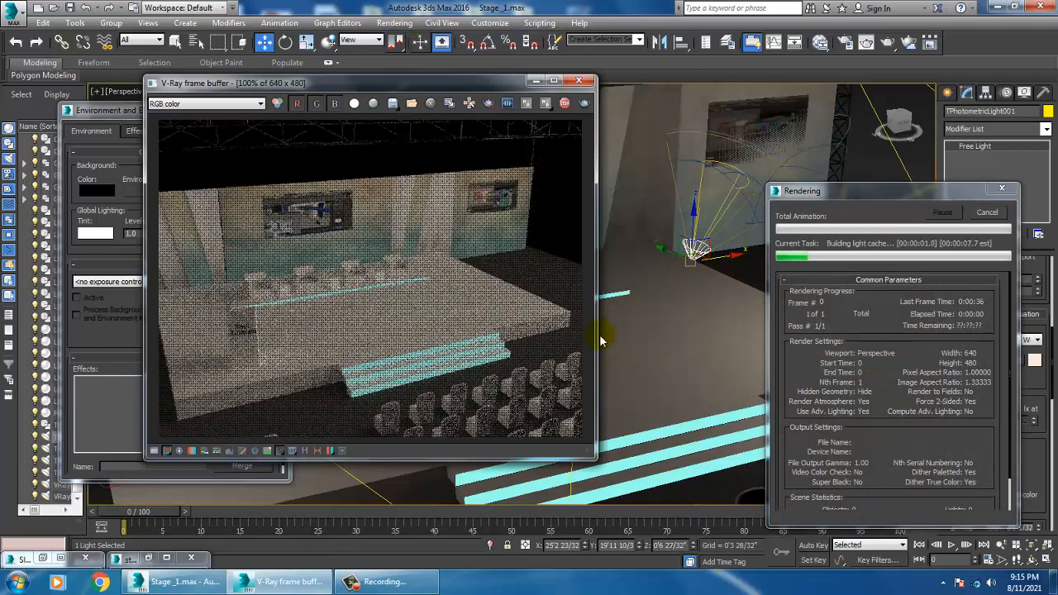
click(581, 81)
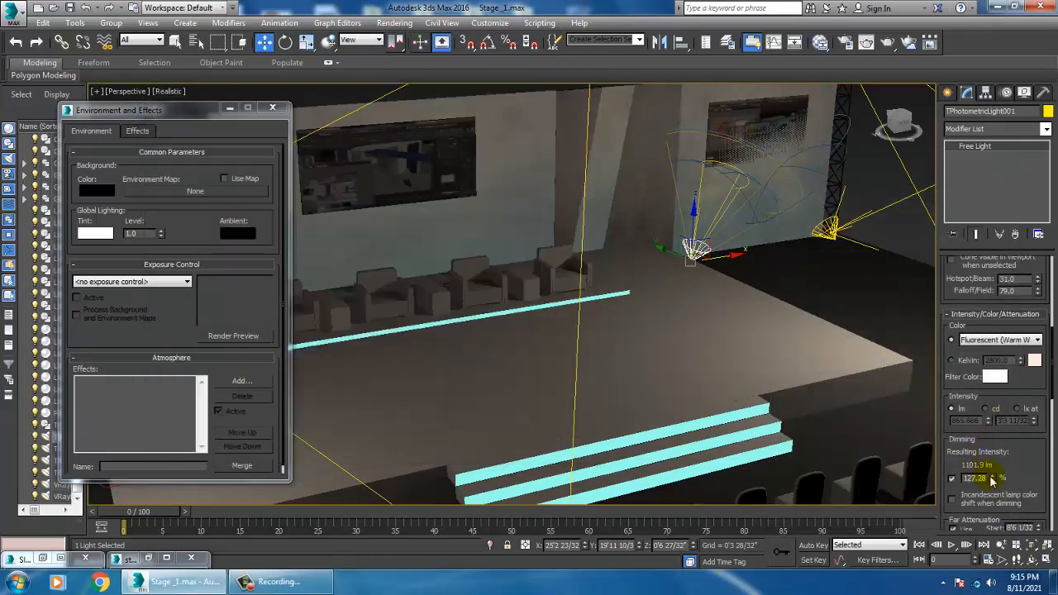
Step: Raise the right-side spotlight's dimming to about 307%
drag(996, 469, 1001, 471)
drag(999, 425, 991, 389)
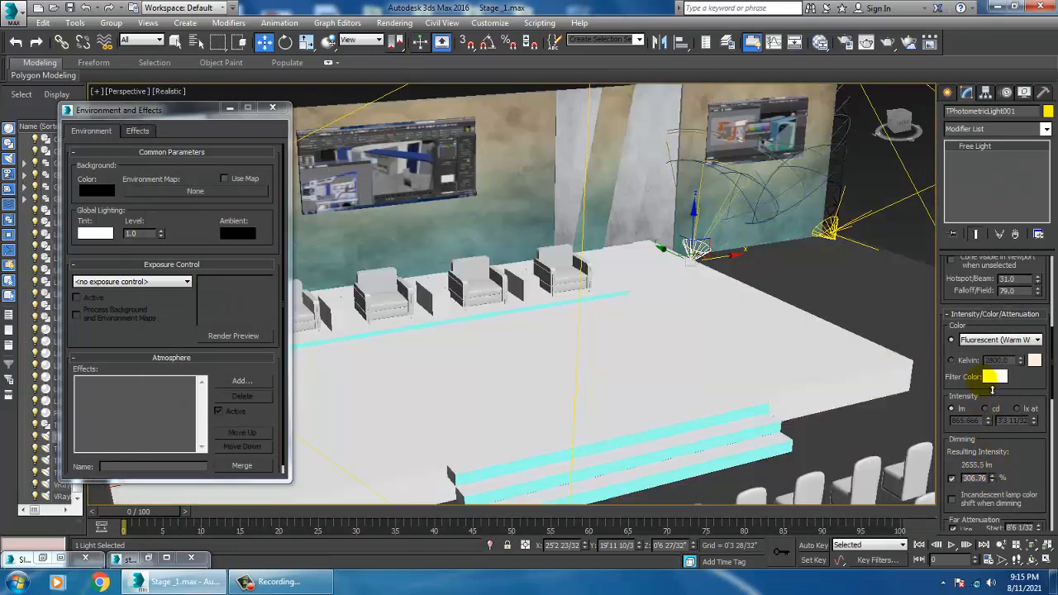
Step: Select the spotlight at the stage's right corner near the truss and set its dimming to 300%
click(826, 237)
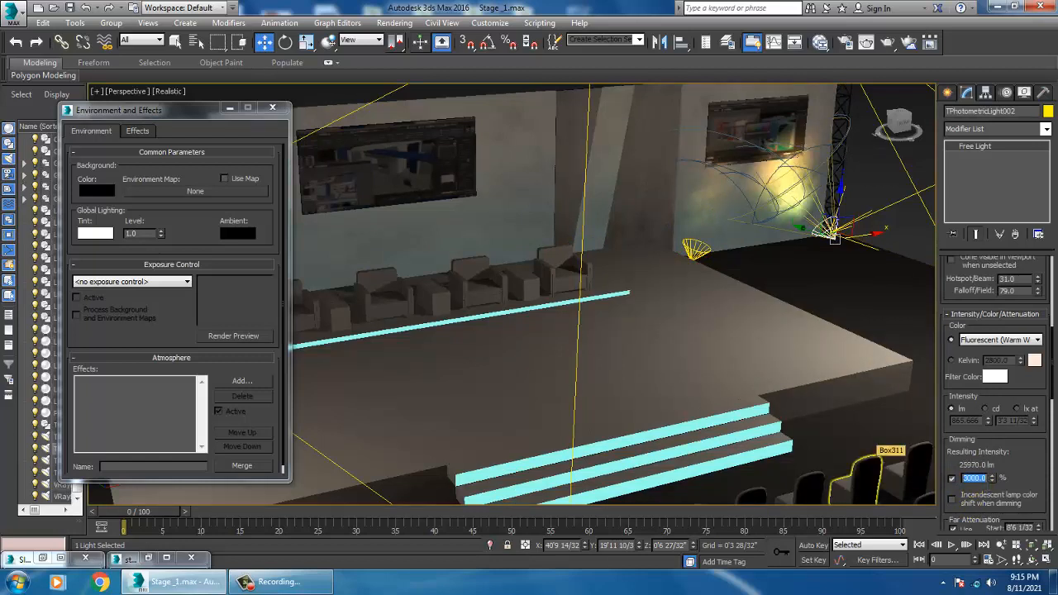
text(3)
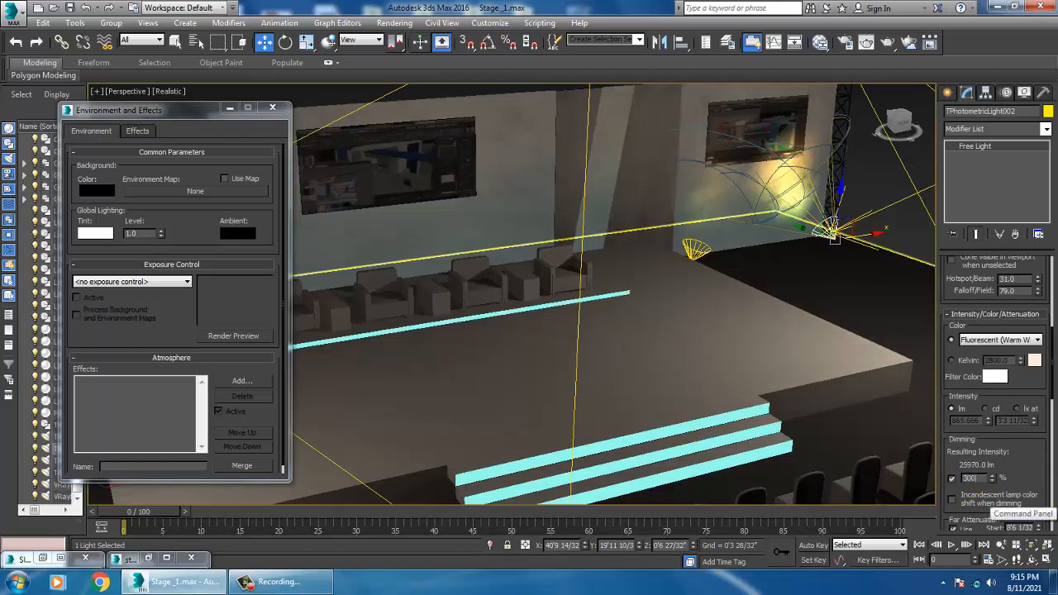
key(Return)
Step: Select the spotlight on the stage's left side by the truss and set its dimming to 300%
alt+middle_drag(536, 350, 596, 421)
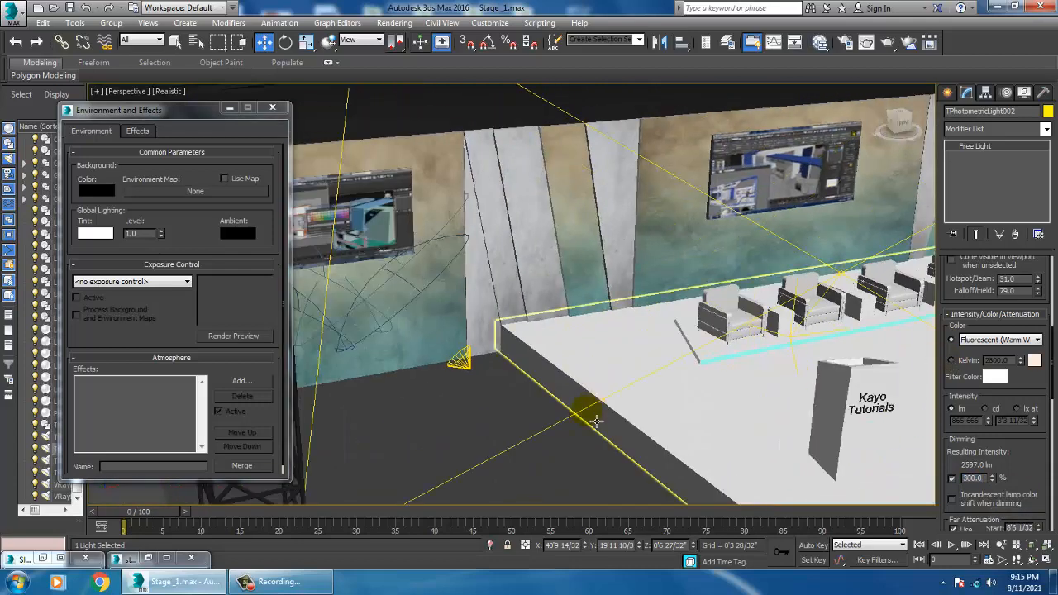
click(461, 361)
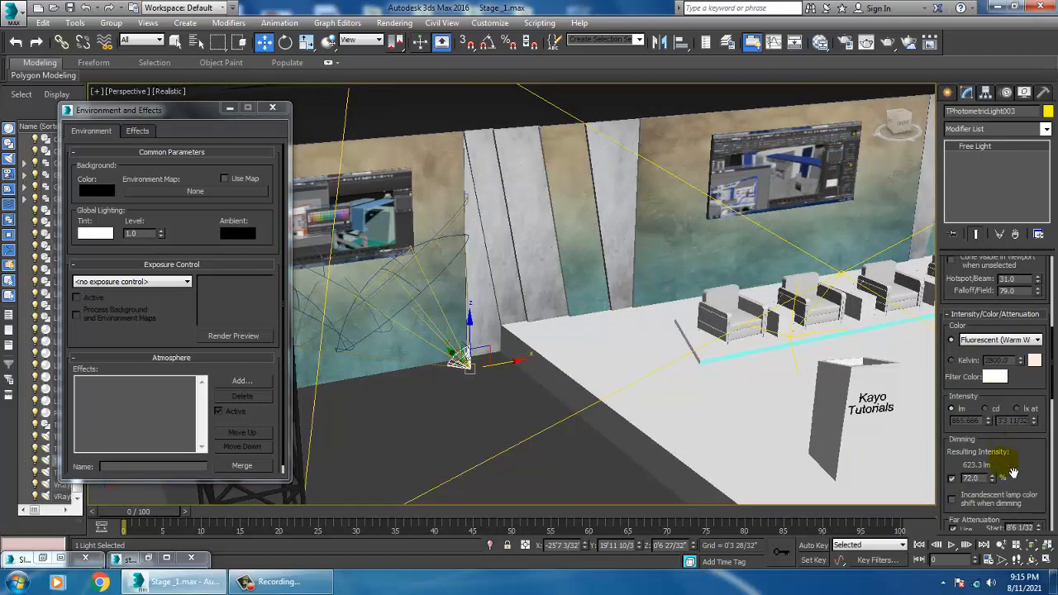
text(3)
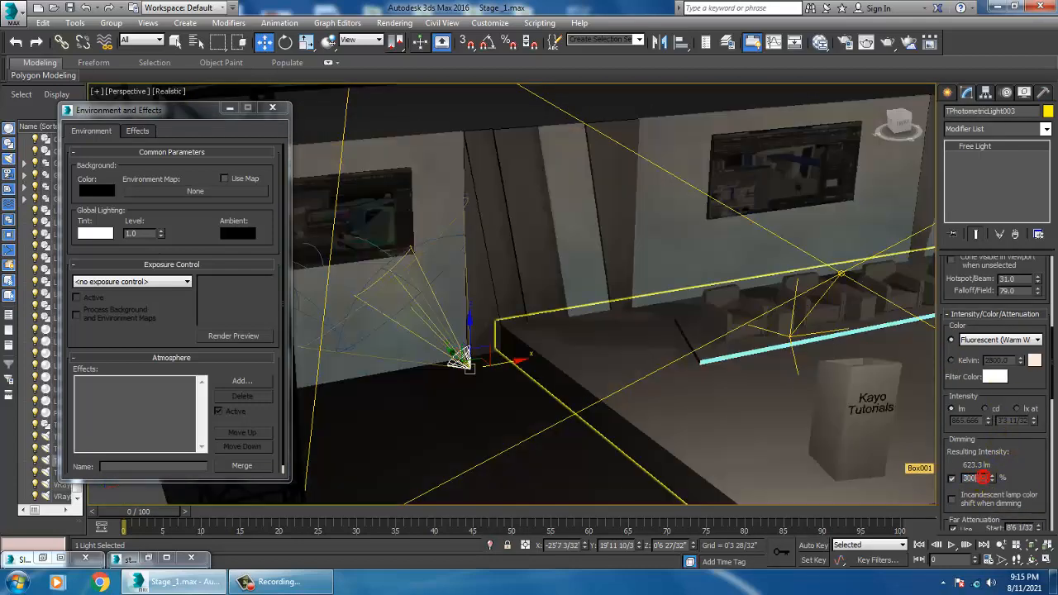
text(00)
key(Return)
Step: Select the spotlight at the stage's left front and set its dimming to 300%
middle_drag(579, 337, 685, 328)
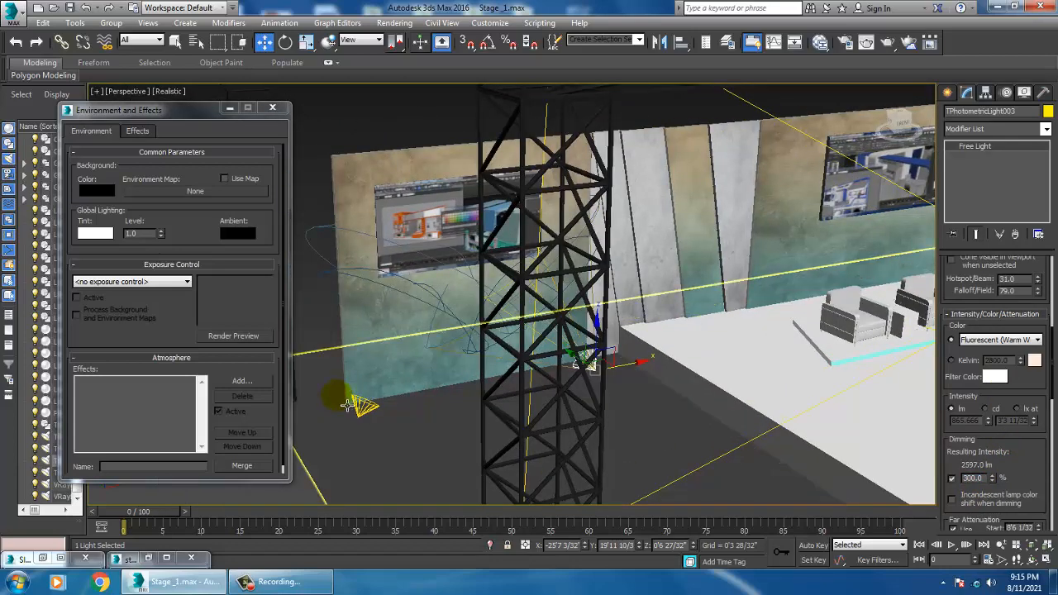
click(378, 417)
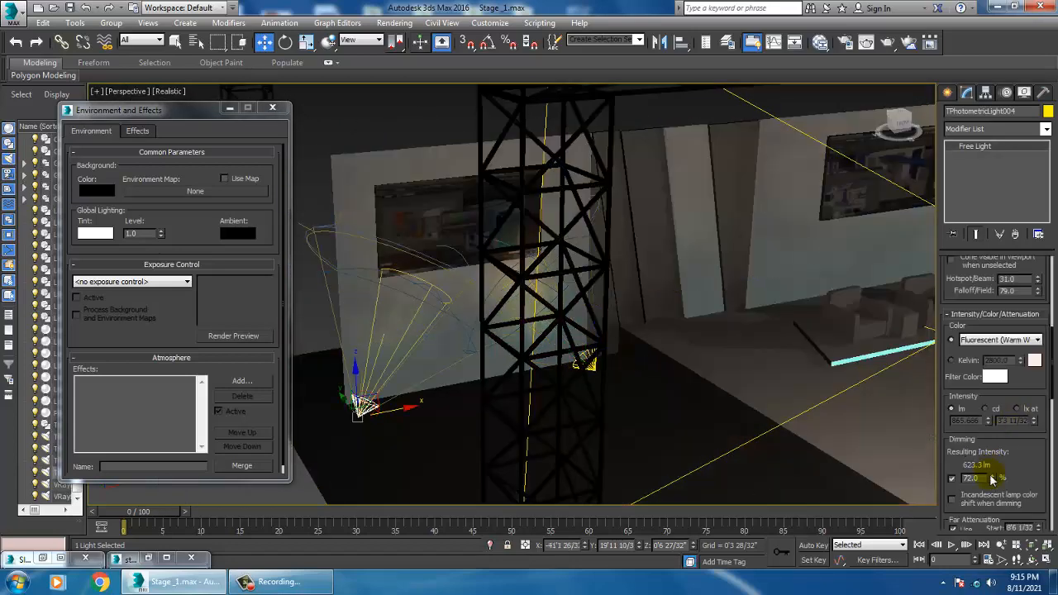
drag(983, 479, 919, 488)
text(300)
key(Return)
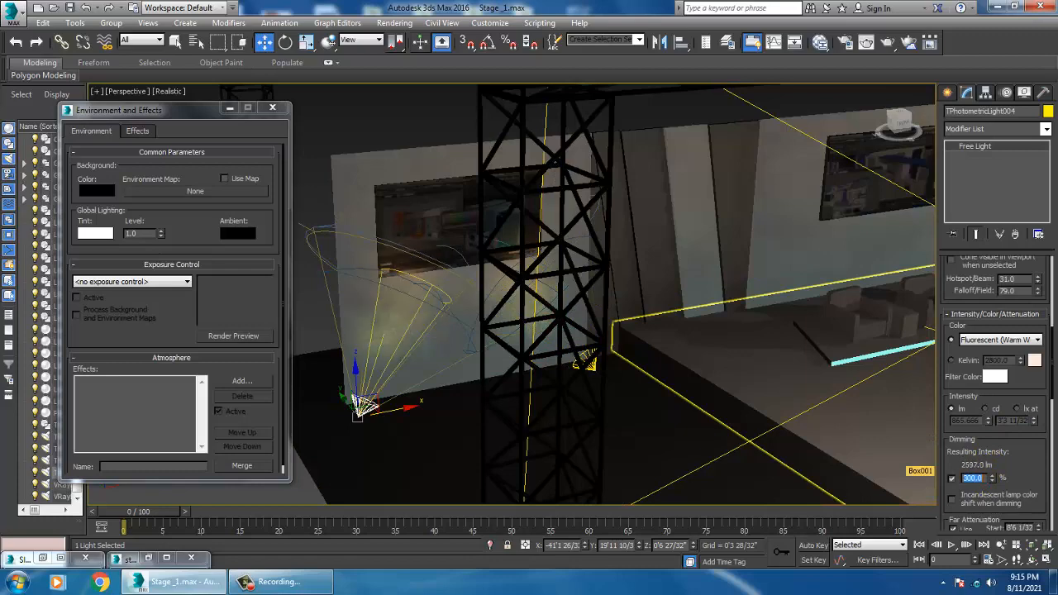
Step: Select the right-side V-Ray plane light and set its multiplier to 2.0
middle_drag(514, 339, 214, 354)
scroll(558, 284, down, 2)
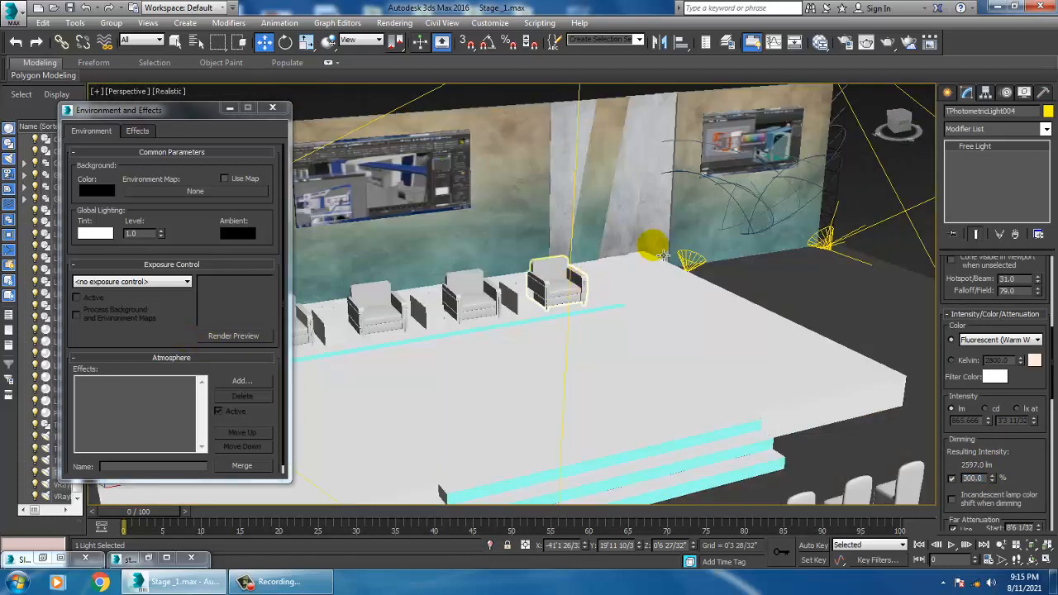
middle_drag(742, 235, 587, 321)
click(786, 239)
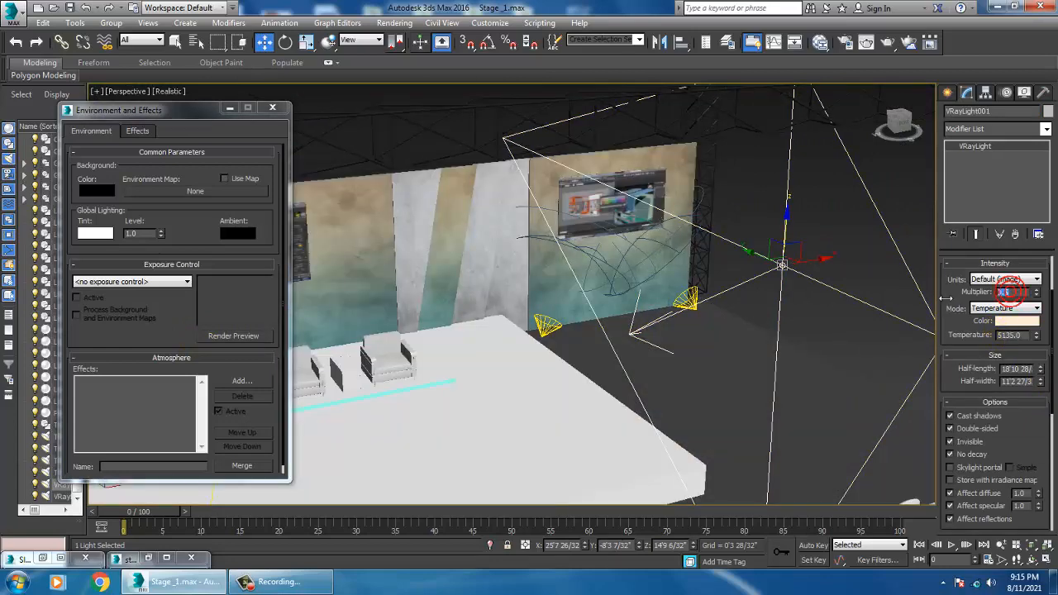
middle_drag(459, 381, 750, 277)
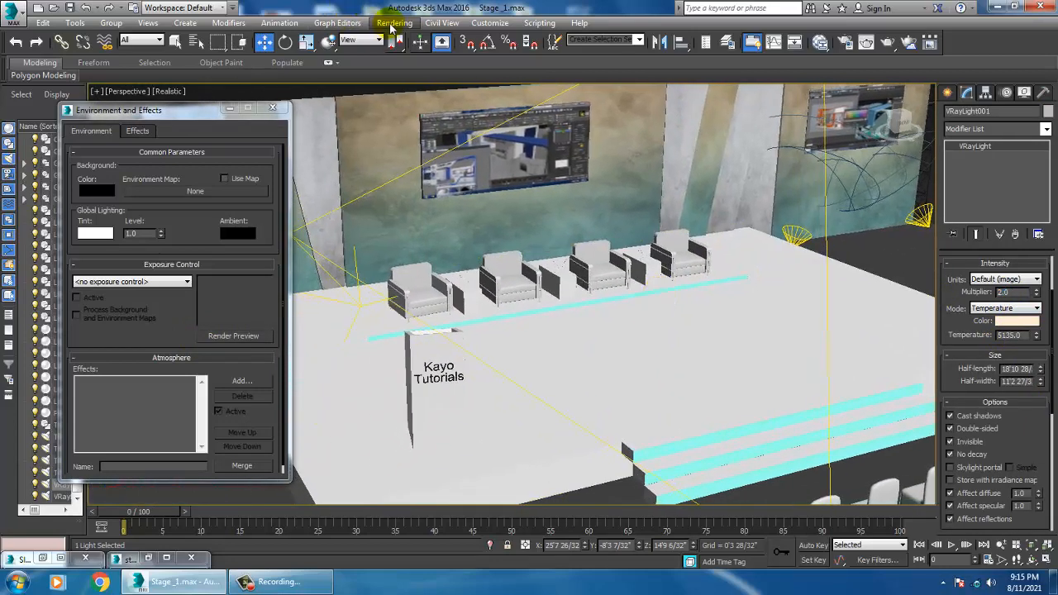
Step: Render the perspective view of the stage with the brighter lighting
click(394, 22)
click(402, 41)
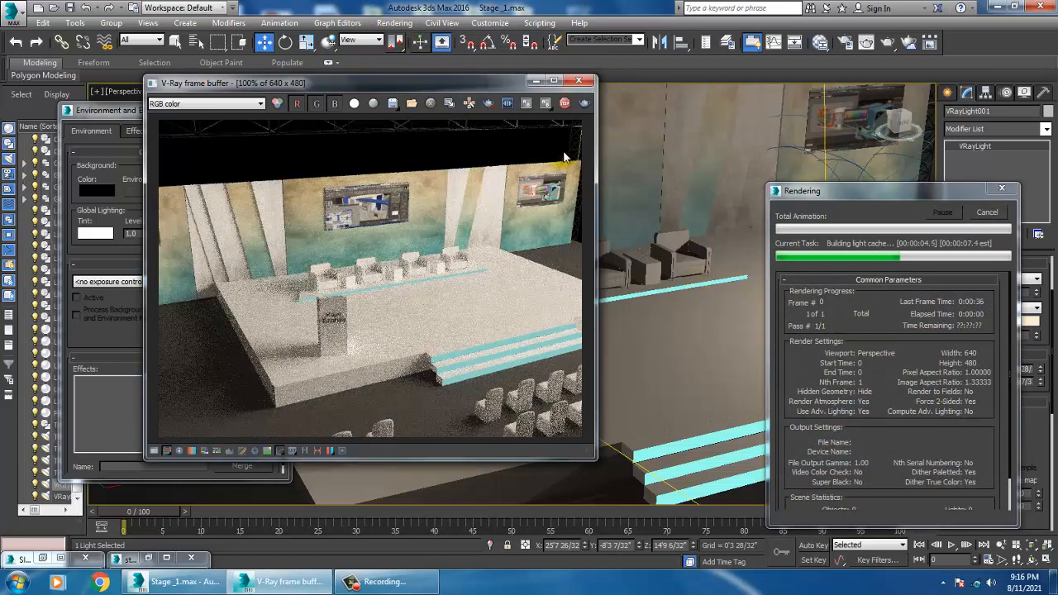
Step: Close the render window and switch the light creation category to Photometric lights
click(577, 83)
scroll(666, 312, up, 6)
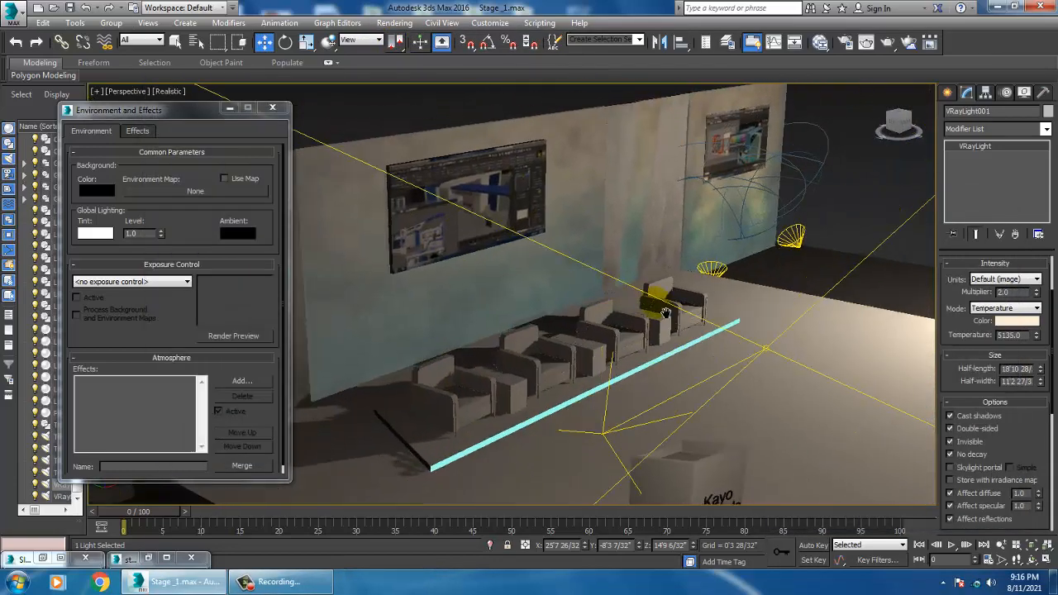
scroll(665, 312, down, 4)
alt+middle_drag(665, 312, 785, 327)
click(947, 93)
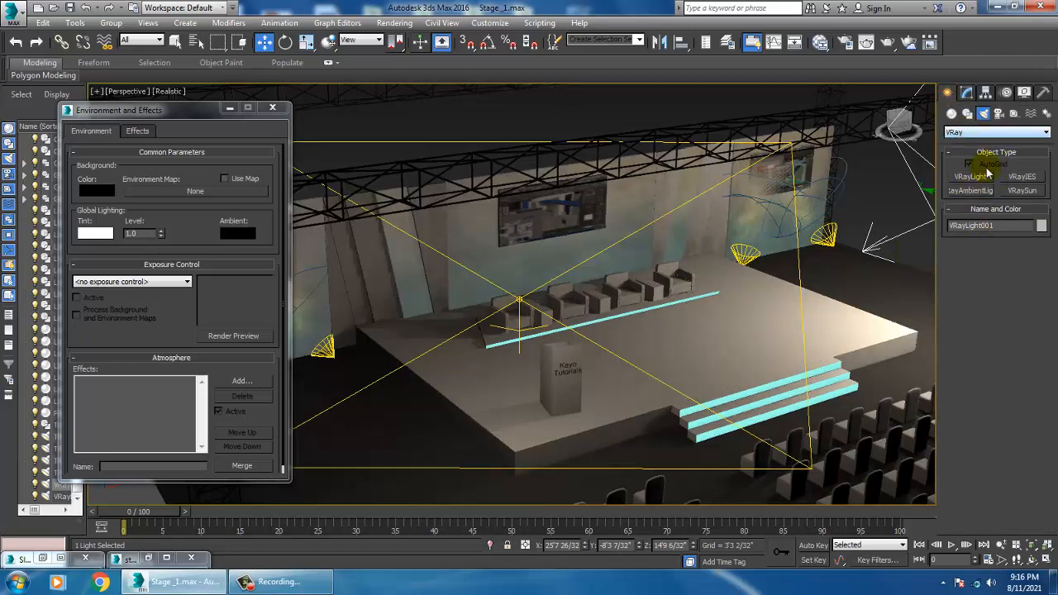
click(970, 135)
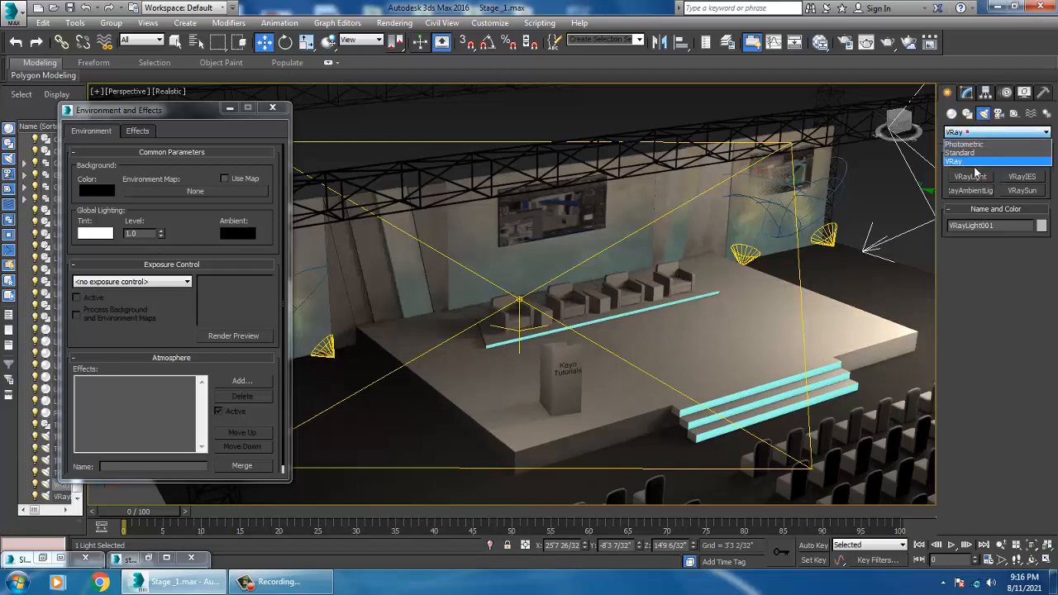
click(972, 143)
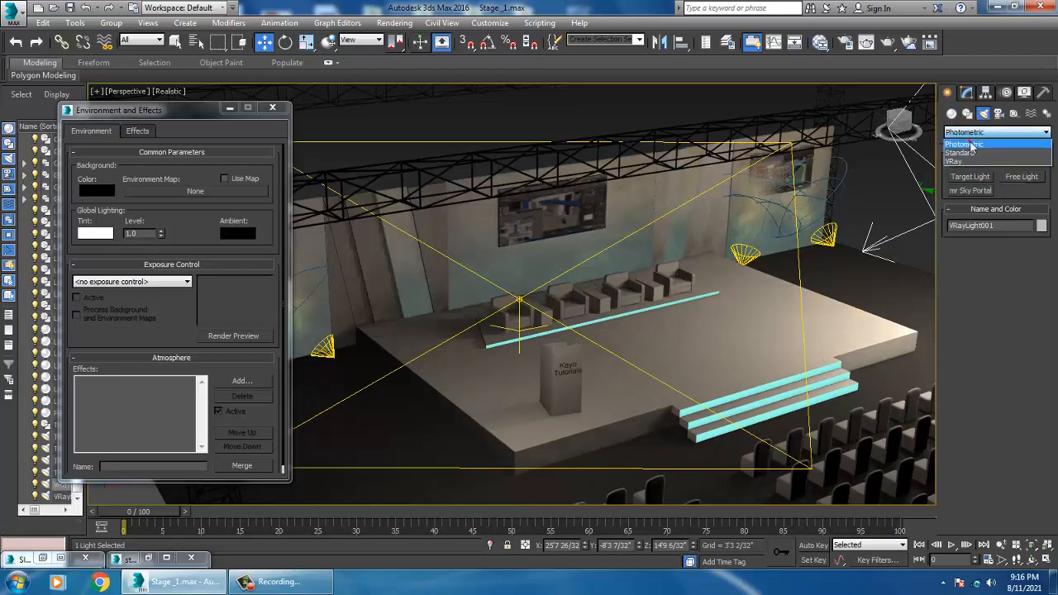
click(988, 182)
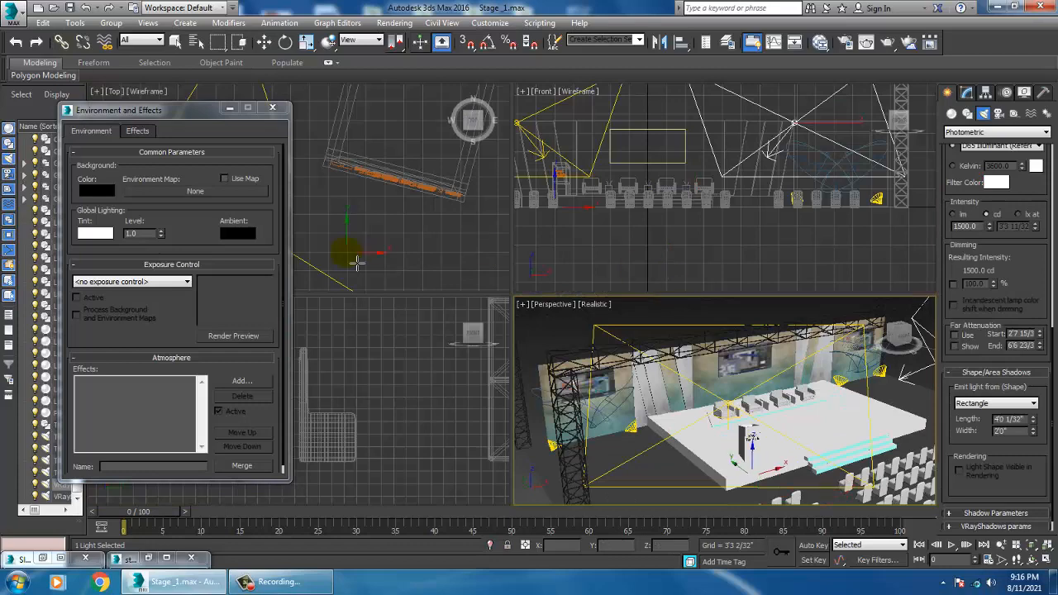
Step: Open the reference render to examine the wall lighting, then minimize it
click(40, 558)
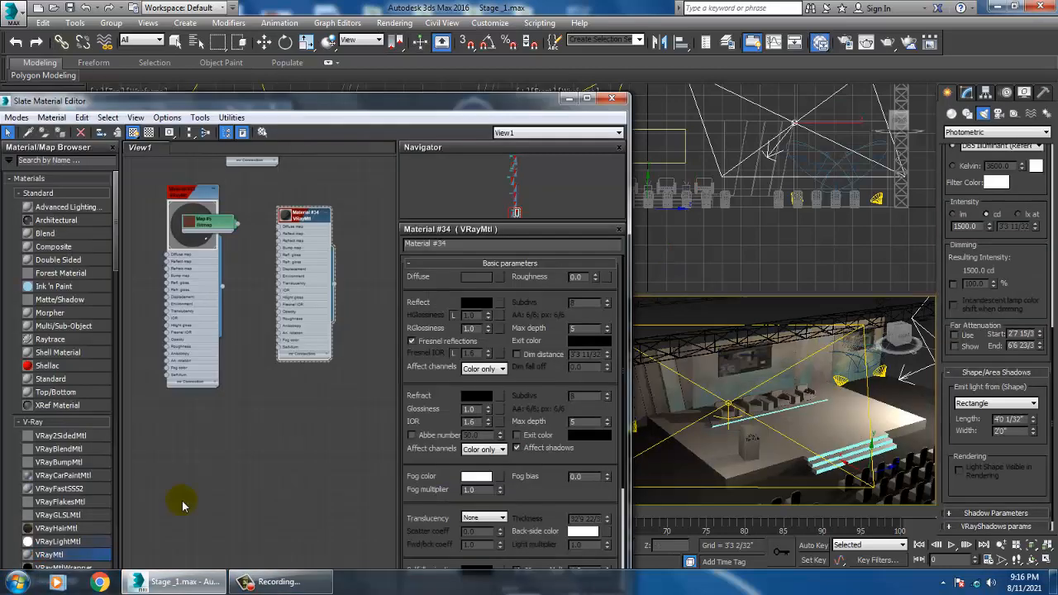
click(618, 101)
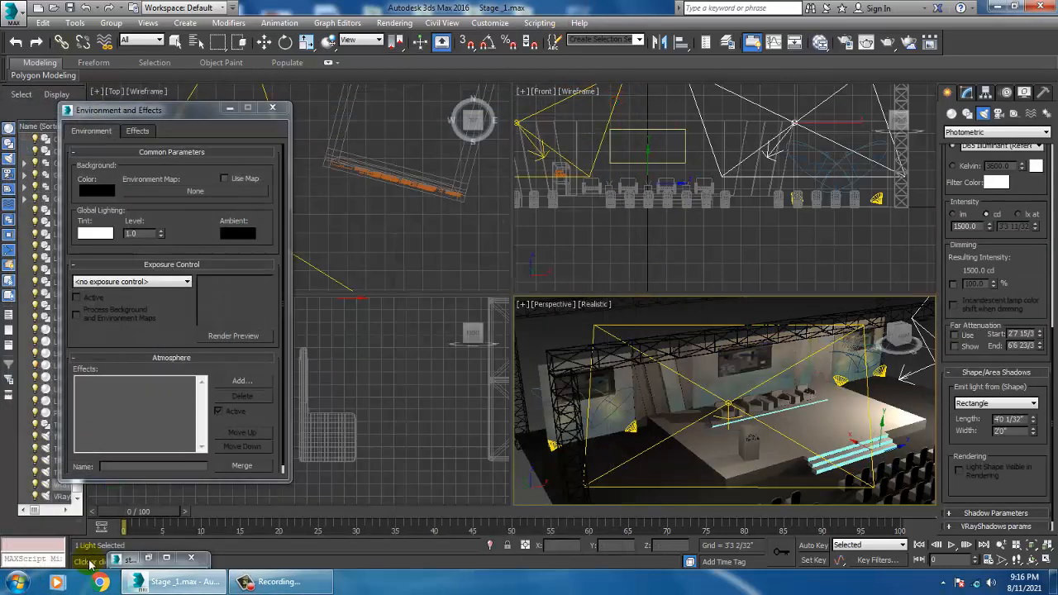
click(148, 558)
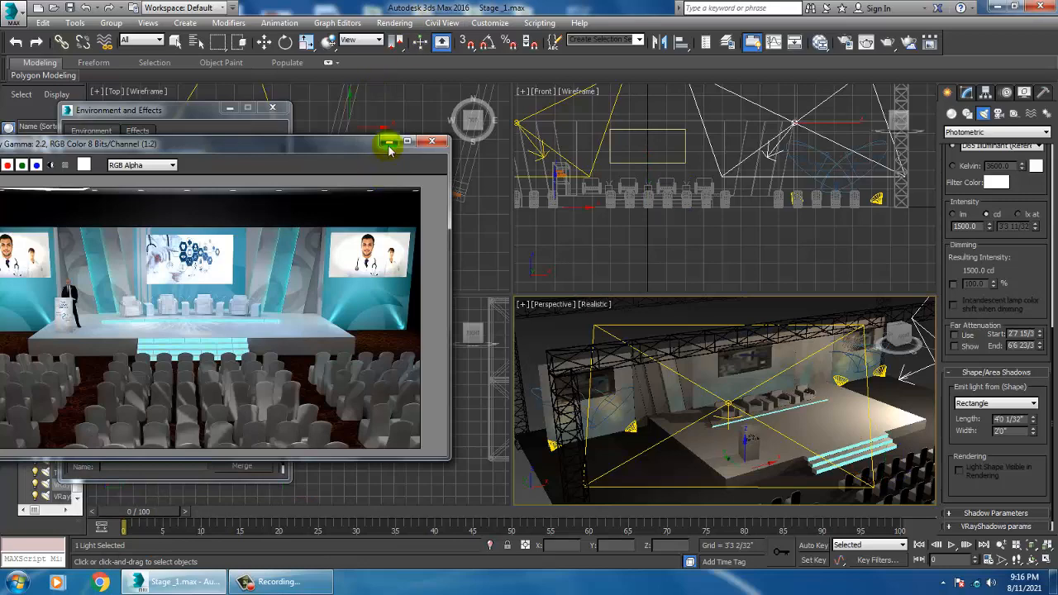
click(389, 143)
Step: Place a photometric Free Light at the base of the wall panels and move it upward
key(w)
alt+middle_drag(719, 409, 712, 406)
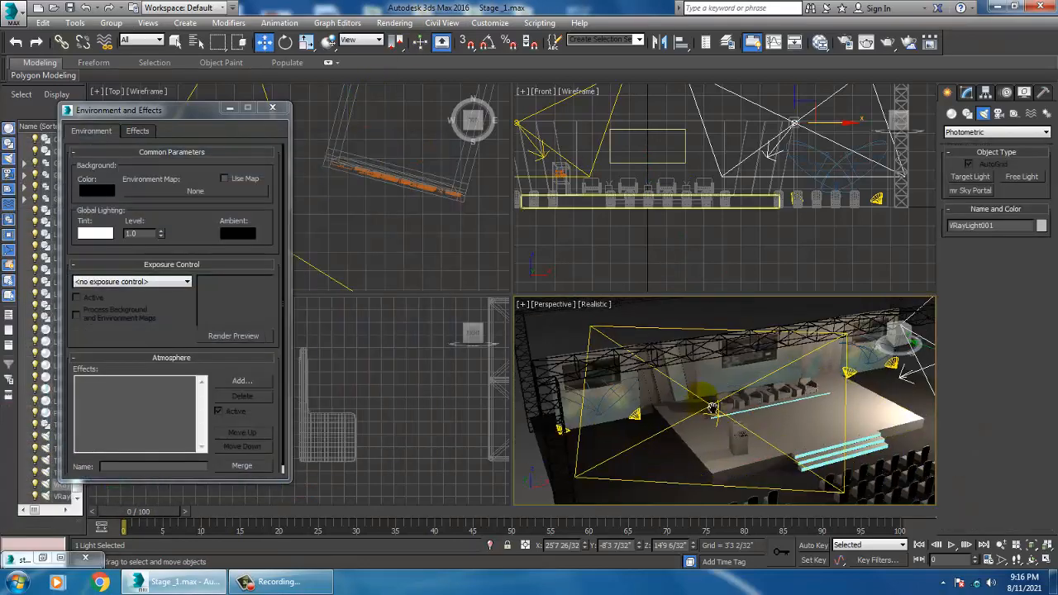
key(alt+w)
scroll(697, 371, up, 10)
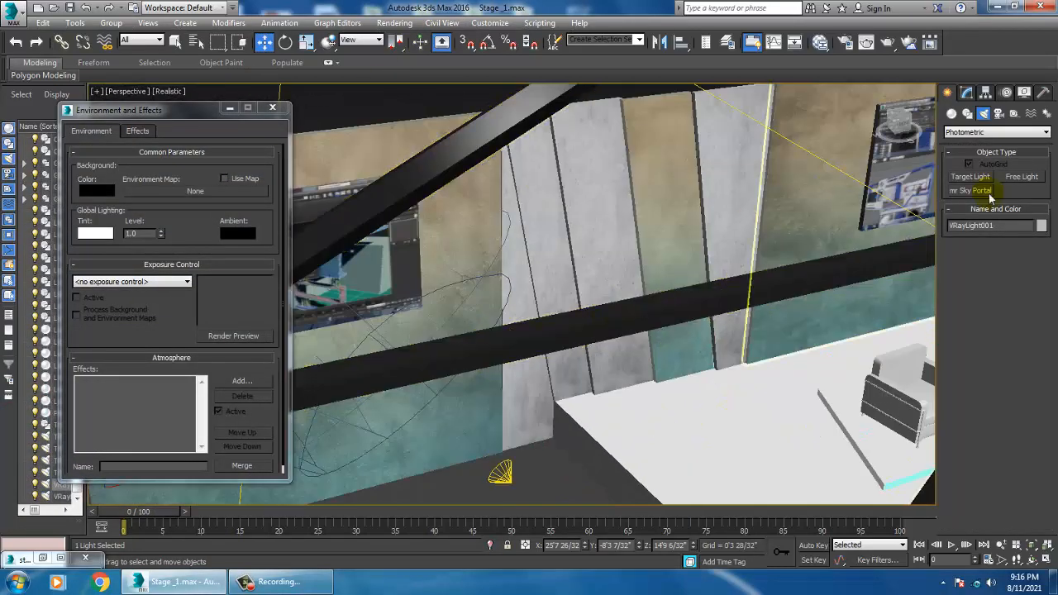
click(1022, 176)
click(604, 413)
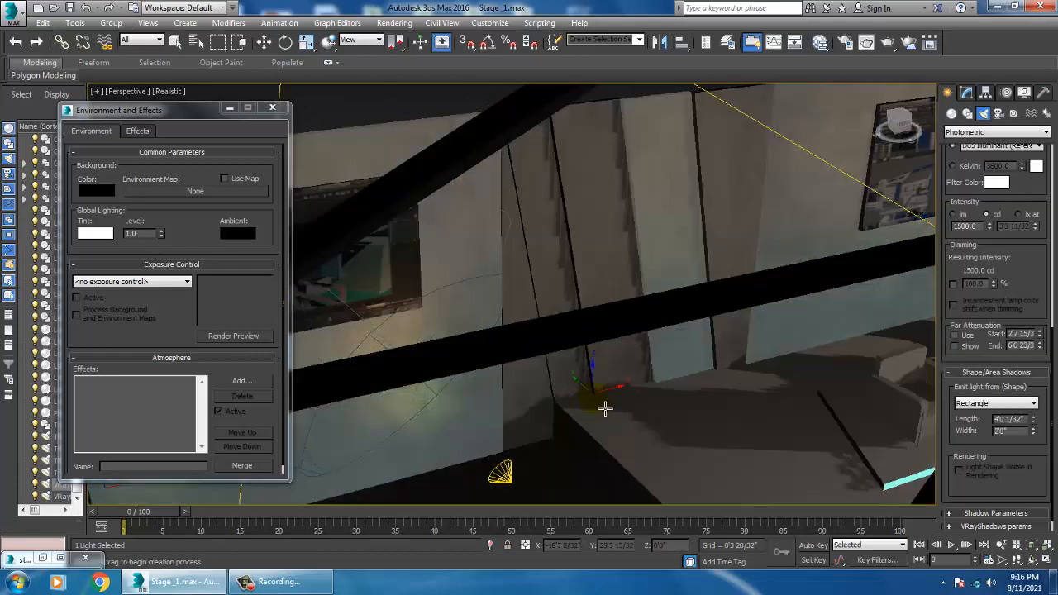
key(w)
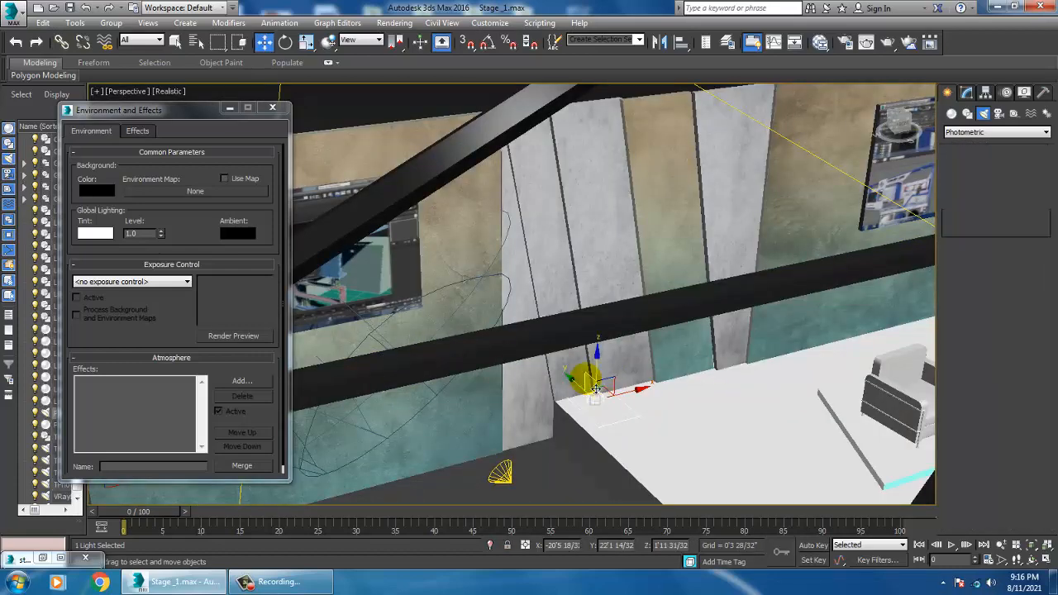
drag(608, 371, 604, 227)
alt+middle_drag(603, 230, 629, 279)
Step: Try to rotate the light with angle snap, and undo the accidental rotation of the wall panel
scroll(629, 279, up, 4)
click(966, 94)
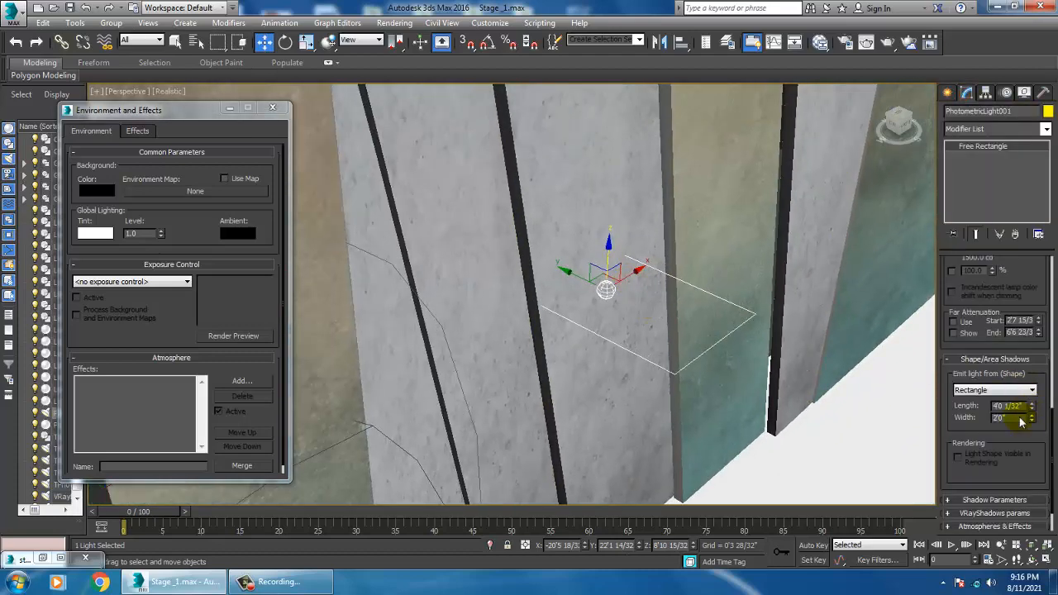
click(994, 389)
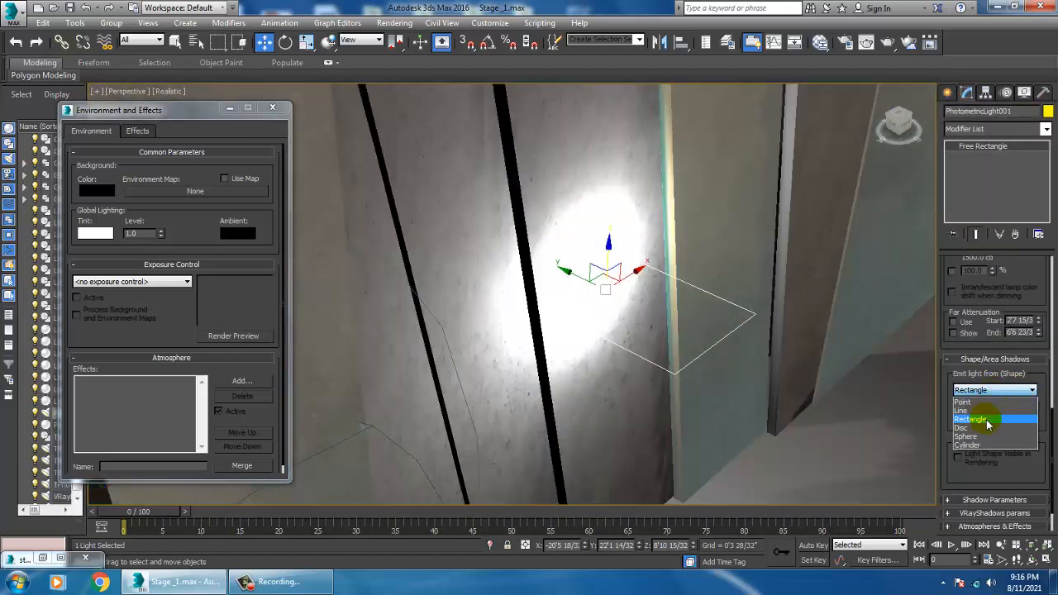
click(602, 419)
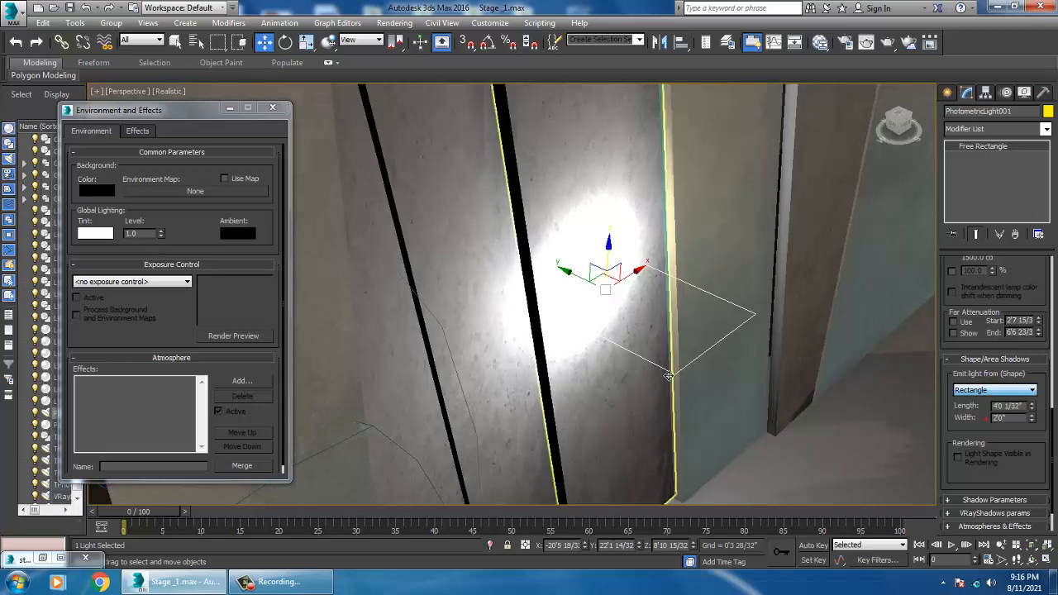
key(e)
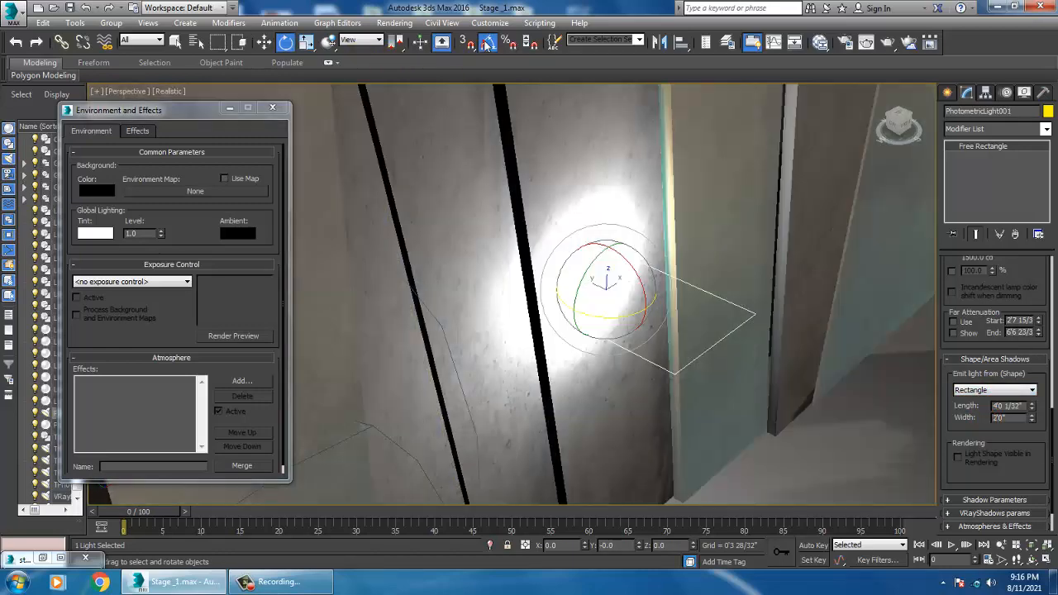
right_click(488, 43)
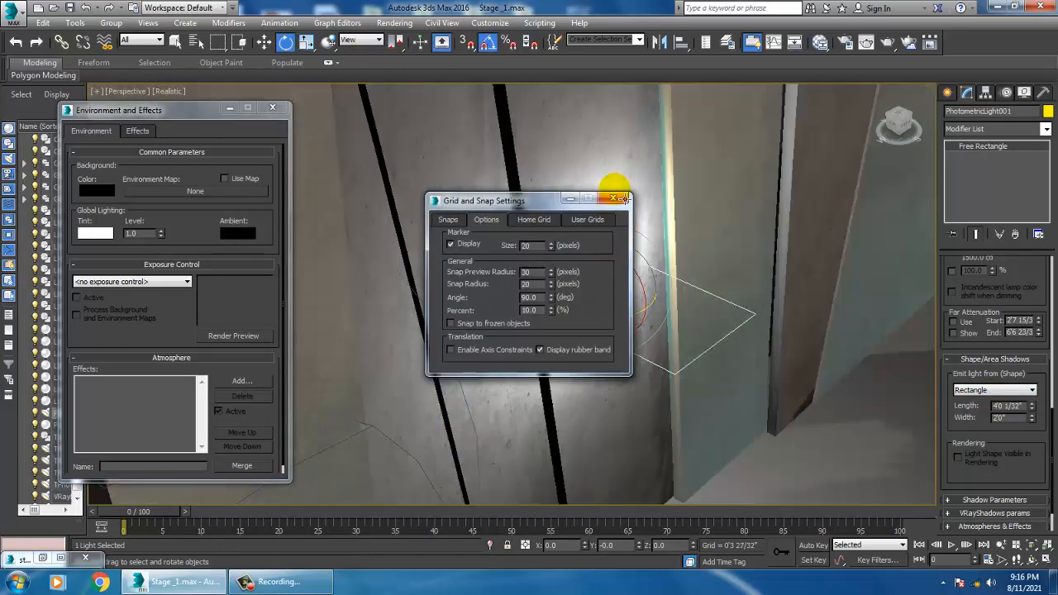
click(614, 188)
click(614, 196)
drag(626, 261, 640, 275)
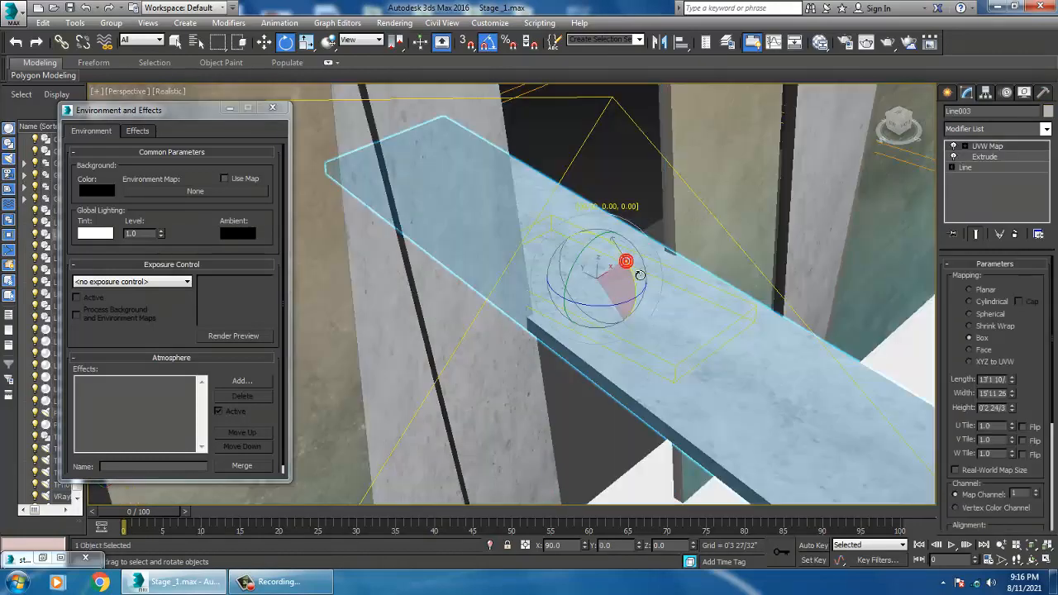
key(ctrl+z)
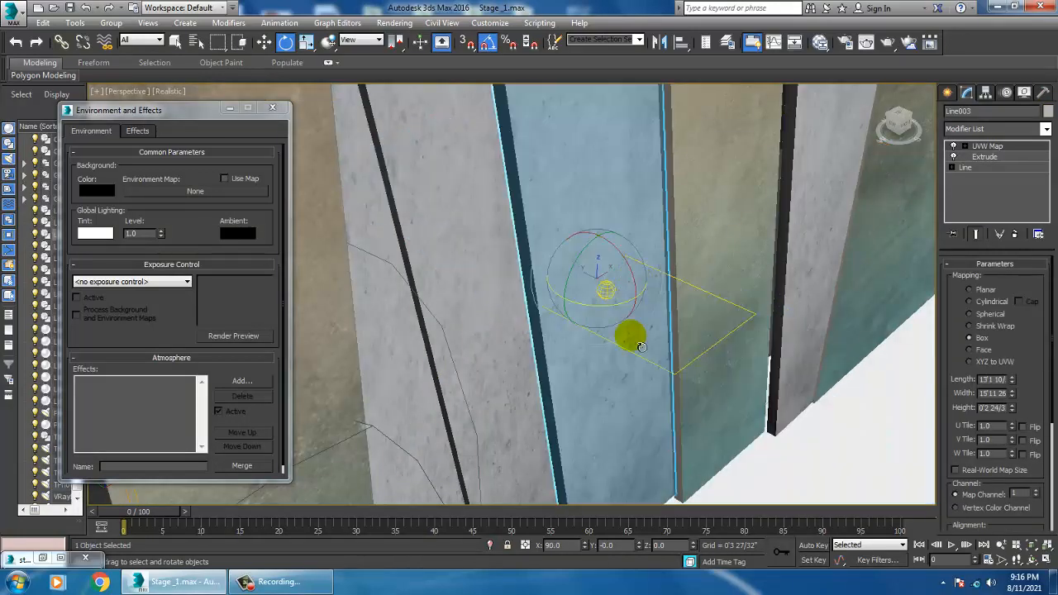
Step: Select the free light and rotate it 90 degrees so its rectangle stands upright against the wall
click(680, 383)
drag(640, 279, 648, 290)
alt+middle_drag(713, 325, 777, 361)
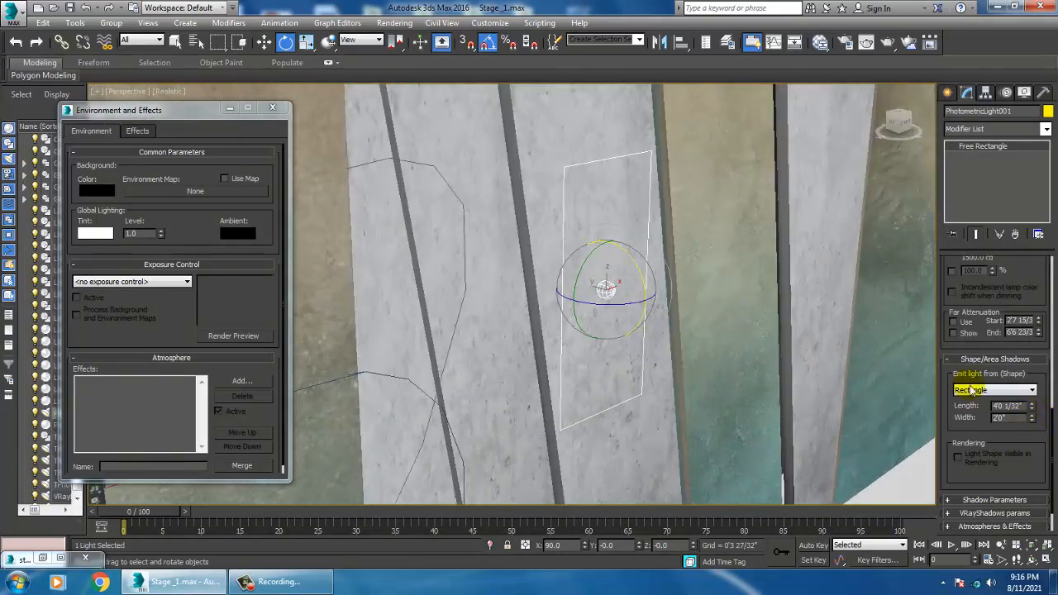
Step: Set the free light's color preset to Halogen (Warm)
drag(1034, 415, 991, 222)
scroll(650, 300, down, 6)
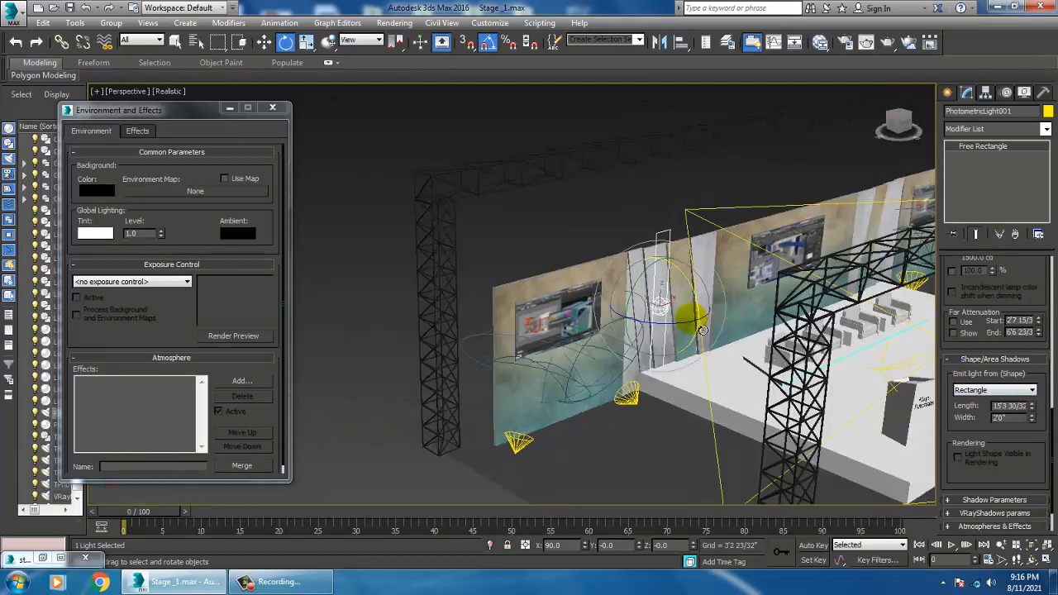
alt+middle_drag(693, 319, 874, 339)
scroll(687, 342, up, 3)
alt+middle_drag(686, 342, 645, 341)
scroll(645, 341, up, 3)
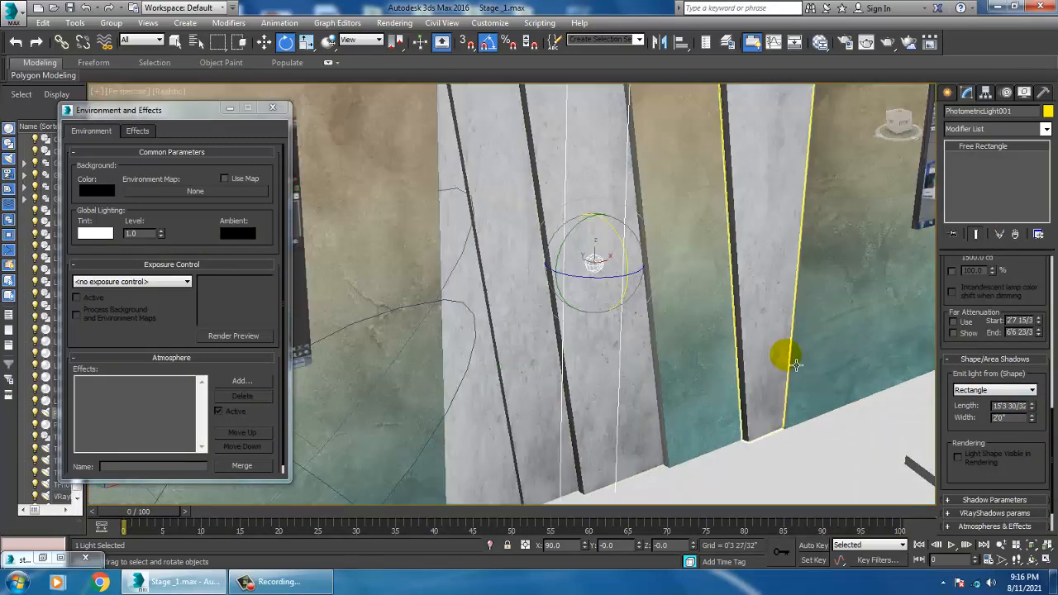
middle_drag(923, 326, 925, 348)
scroll(1020, 330, up, 5)
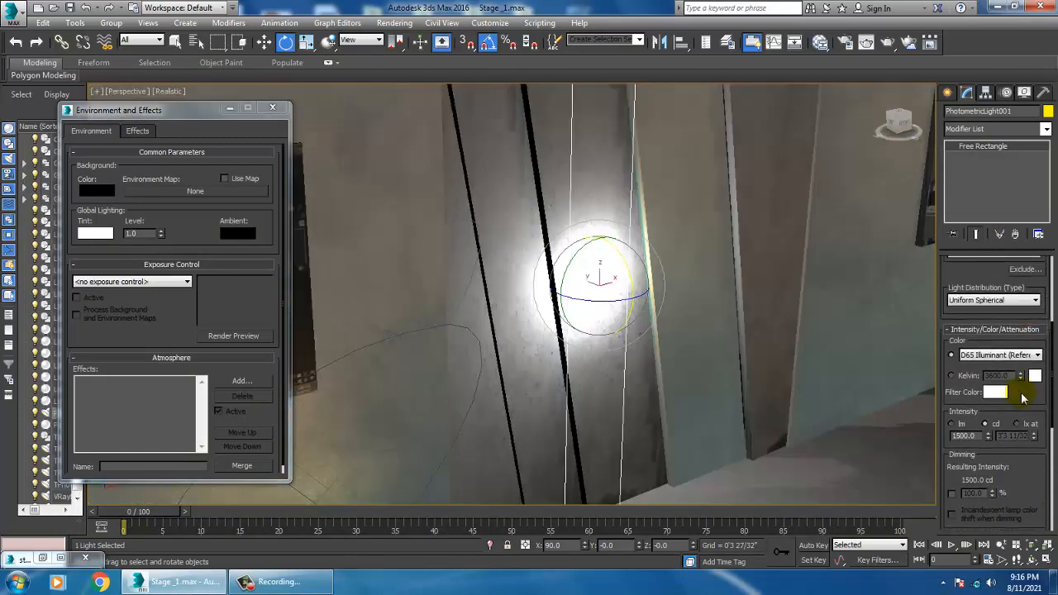
click(1004, 356)
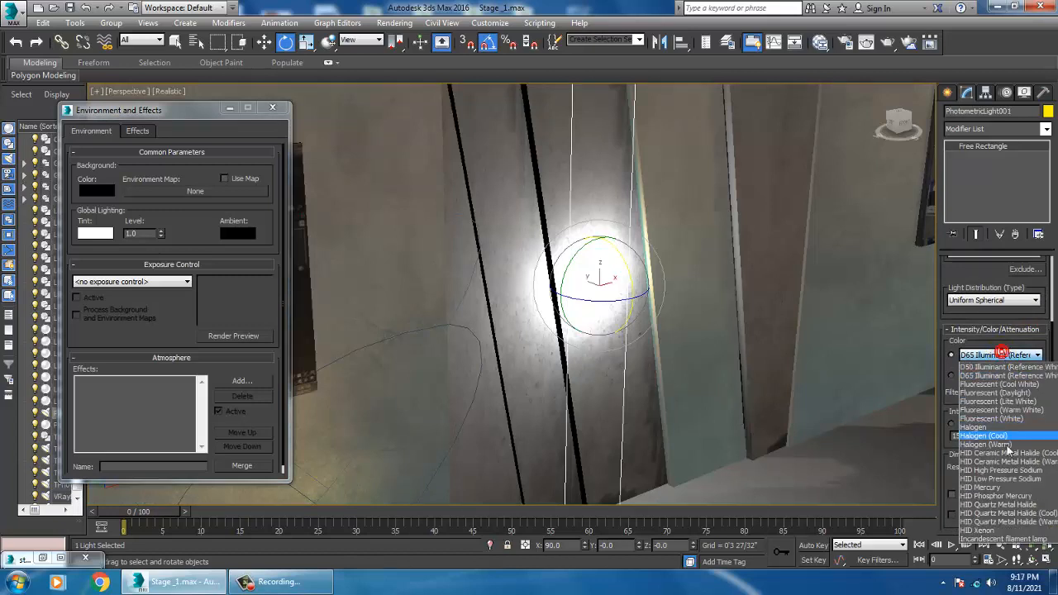
click(1007, 443)
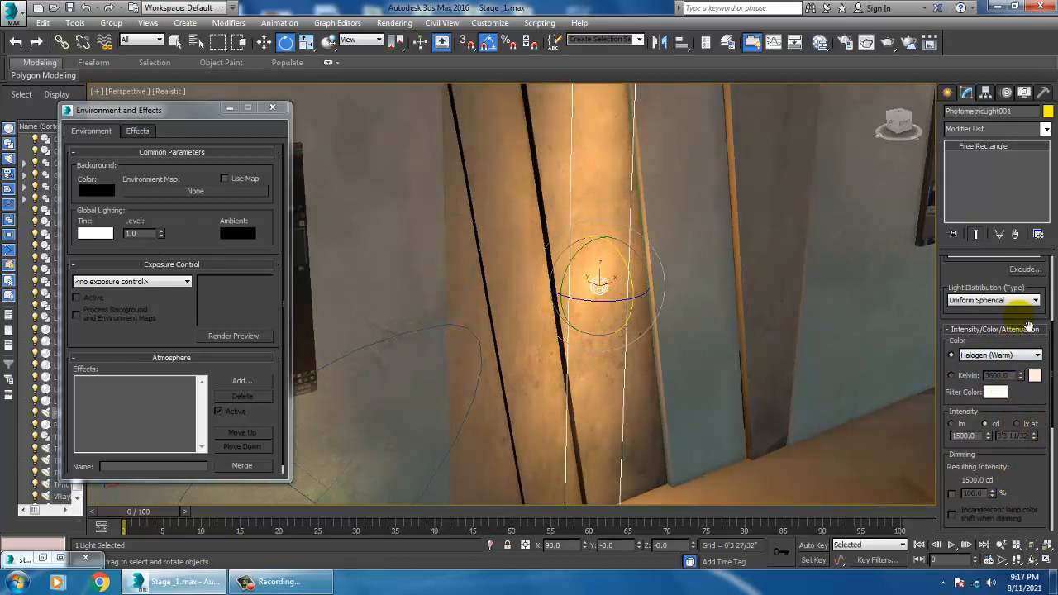
Step: Change the light's emit shape to Cylinder, about 9'11" long with about 1 5/8" radius
drag(978, 289, 1003, 229)
drag(1031, 362, 1023, 186)
click(988, 381)
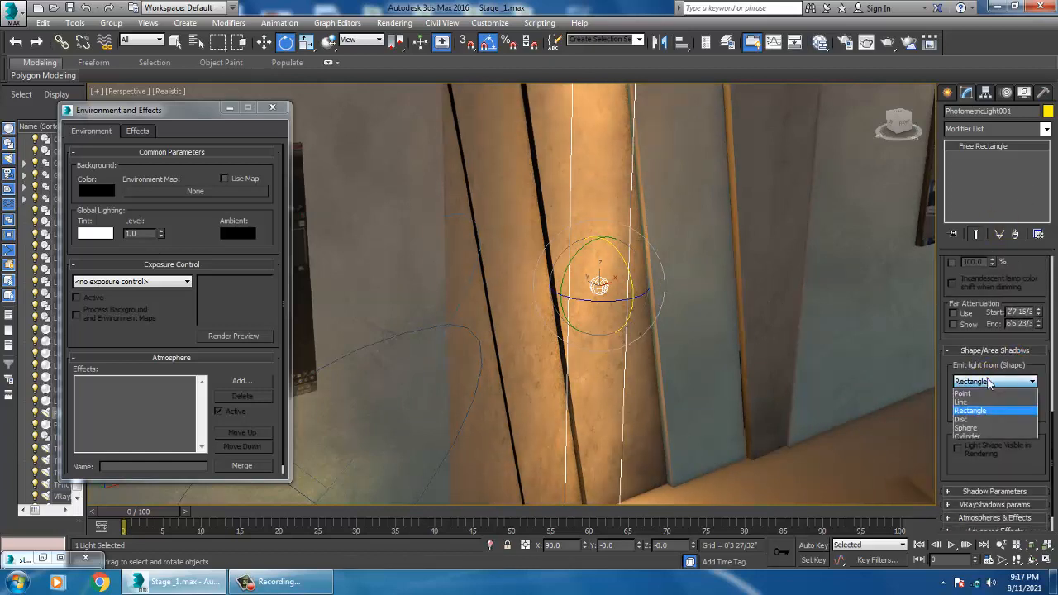
click(996, 438)
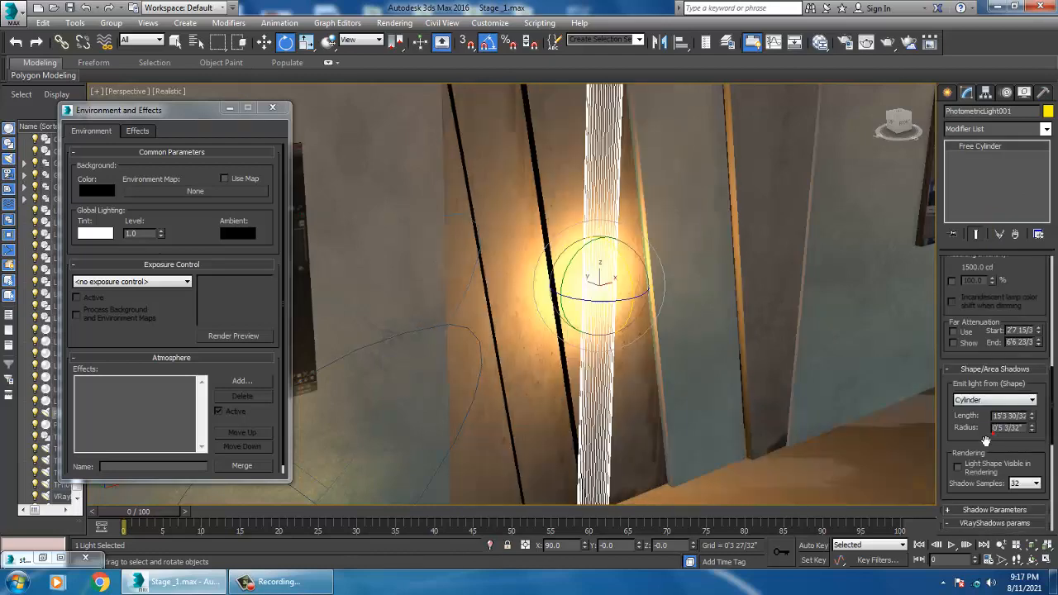
middle_drag(605, 317, 635, 346)
scroll(591, 343, down, 5)
scroll(638, 346, up, 4)
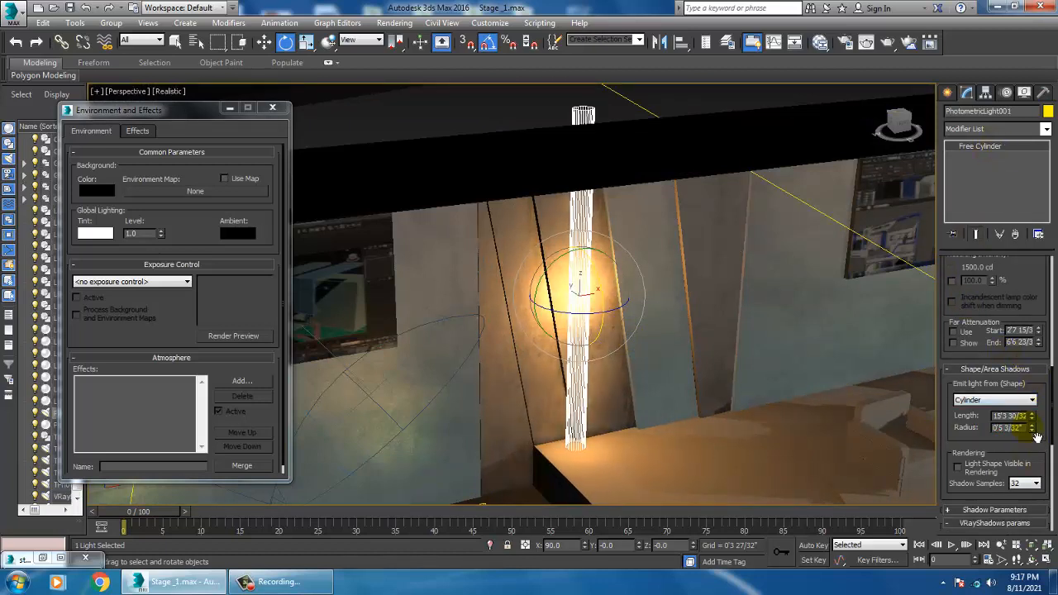
drag(1034, 446, 1053, 476)
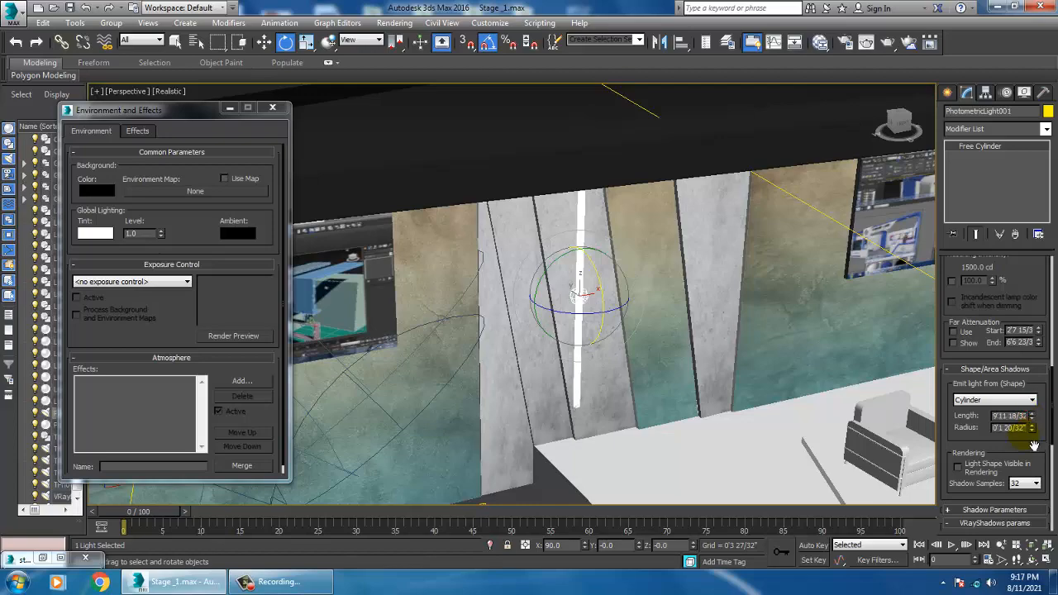
Step: In the front view, tilt the cylinder light to follow the slanted wall panel
key(alt+w)
middle_click(762, 193)
key(alt+w)
key(z)
middle_drag(564, 319, 625, 328)
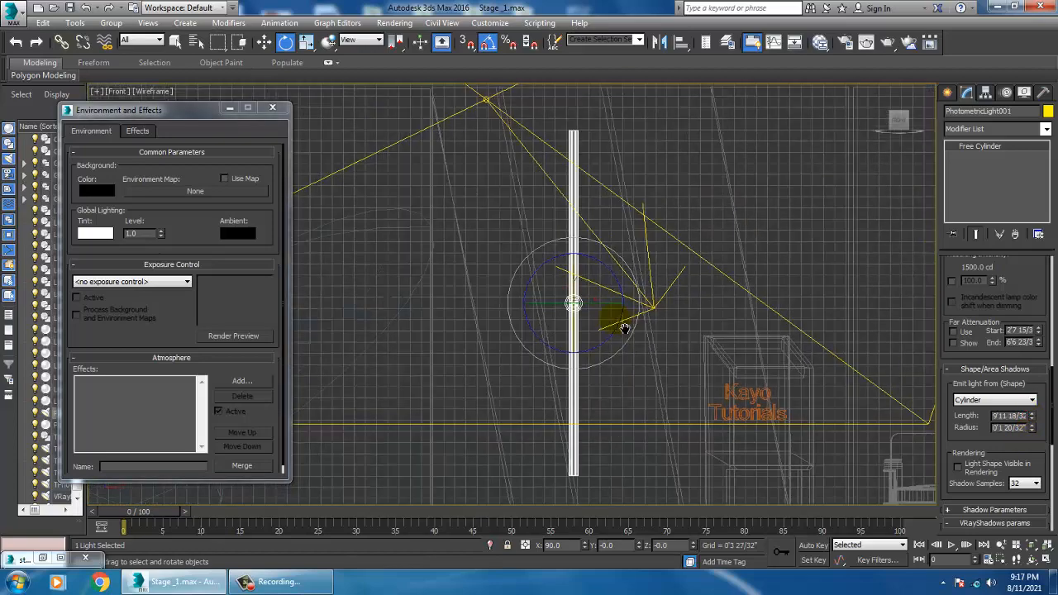
scroll(625, 328, down, 4)
scroll(652, 329, up, 3)
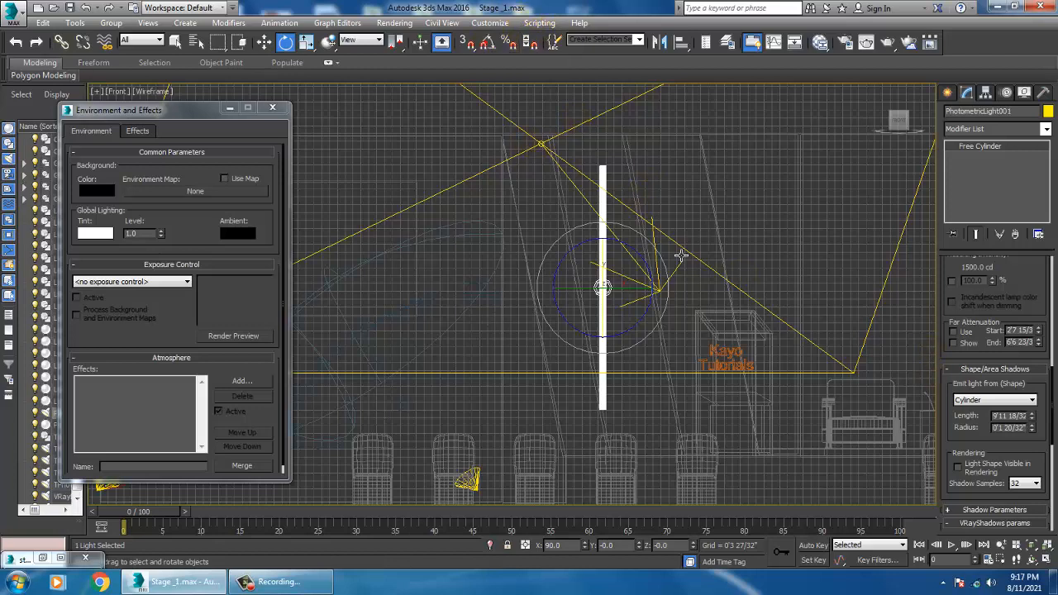
mouse_move(657, 244)
mouse_down()
mouse_move(625, 224)
mouse_move(642, 237)
mouse_up()
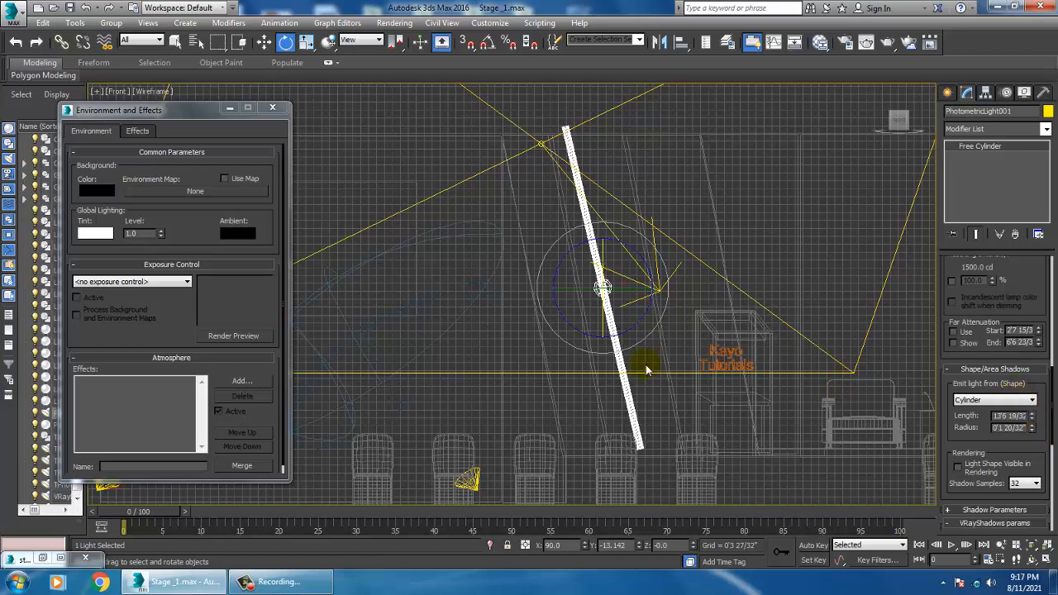
Step: Move the cylinder light so it sits along the slanted wall panel's edge
key(w)
drag(601, 252, 602, 263)
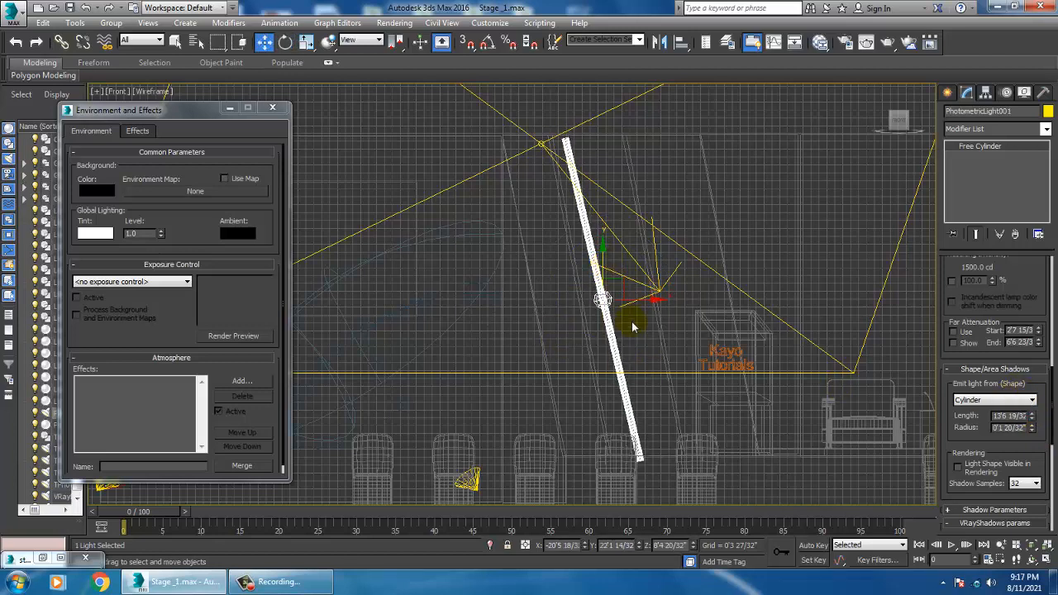
drag(646, 310, 616, 308)
key(alt+w)
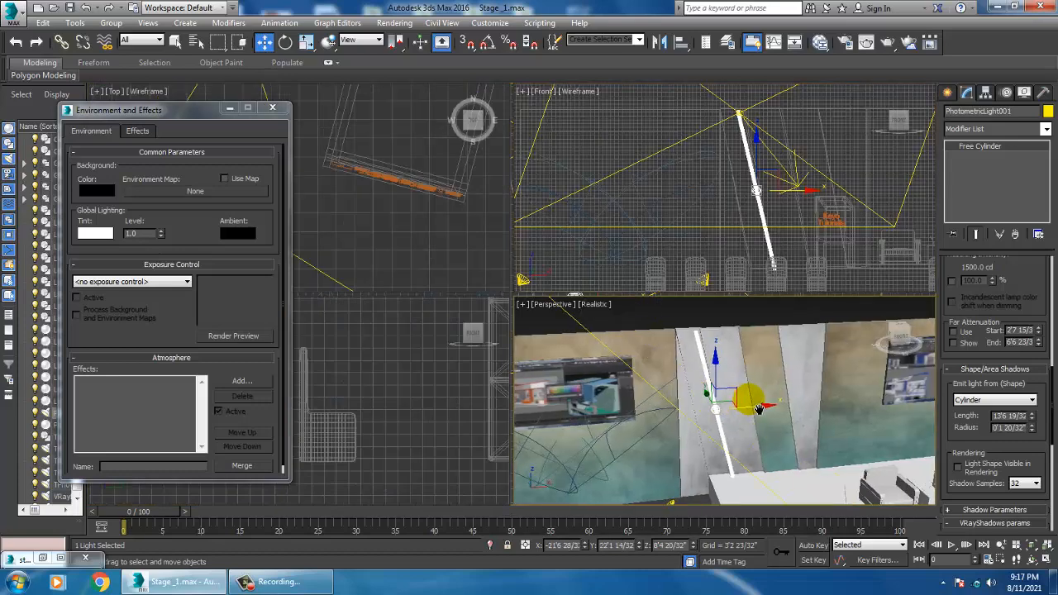
click(663, 364)
key(alt+w)
alt+middle_drag(664, 365, 560, 283)
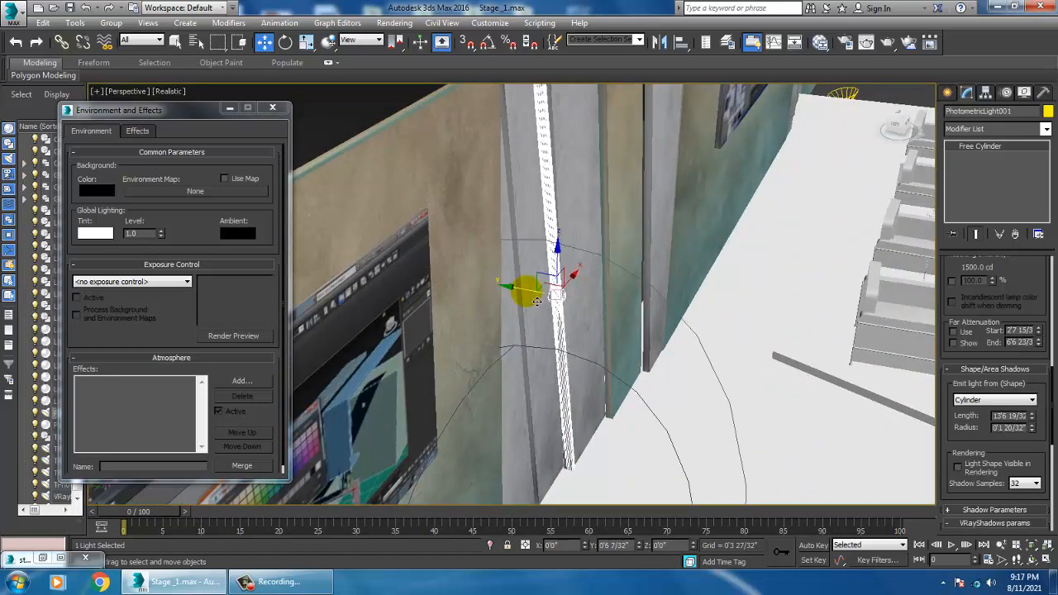
Step: In the front view, rotate the cylinder light slightly to better follow the slanted wall panel
scroll(553, 304, up, 3)
key(alt+w)
click(703, 212)
key(alt+w)
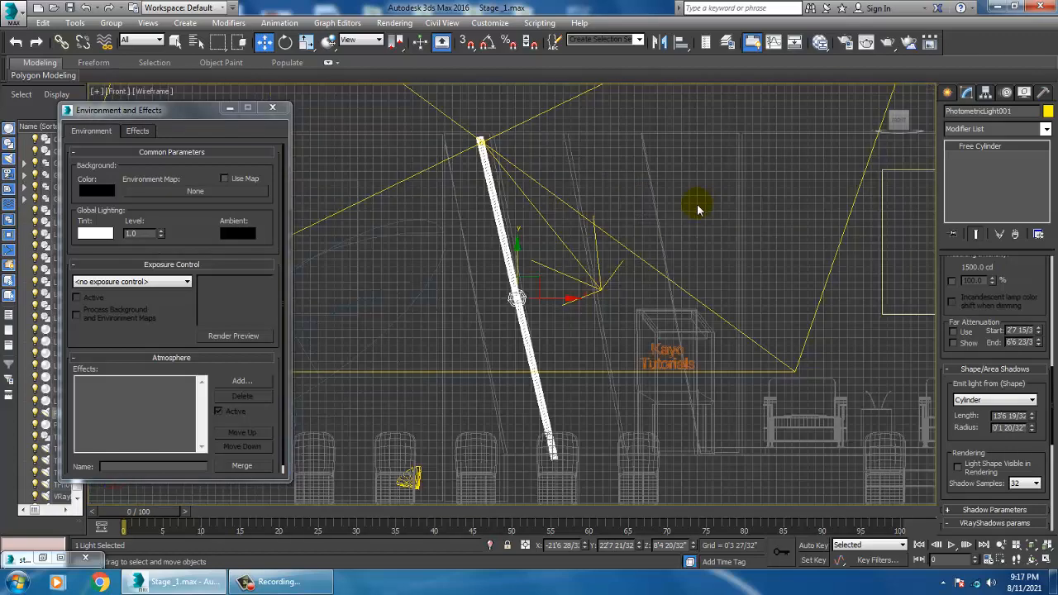
scroll(661, 269, up, 2)
key(e)
drag(569, 296, 555, 290)
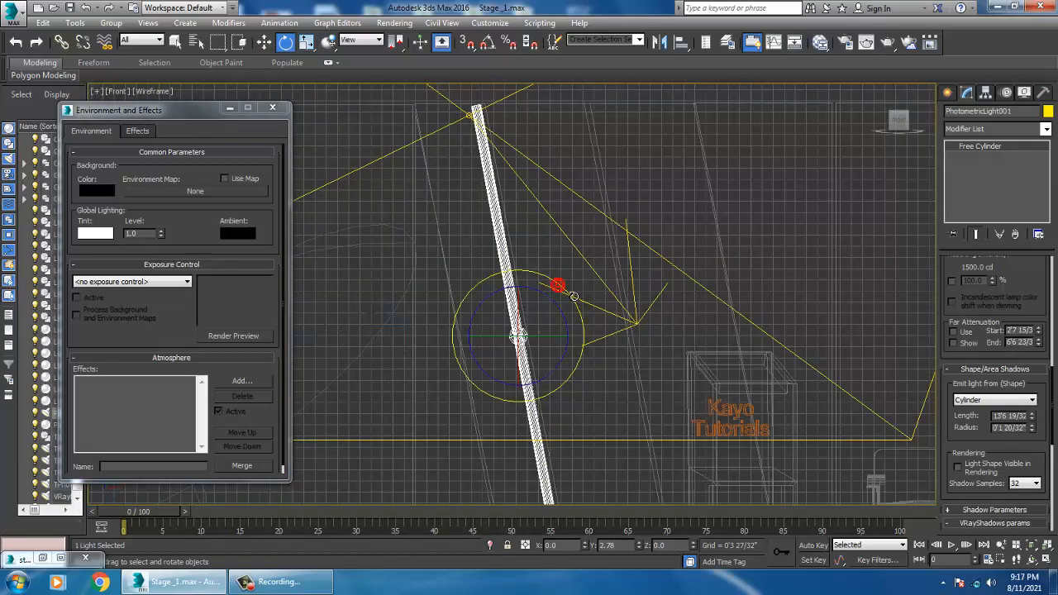
Step: Nudge the cylinder light slightly upward in the perspective view
key(w)
key(alt+w)
right_click(717, 379)
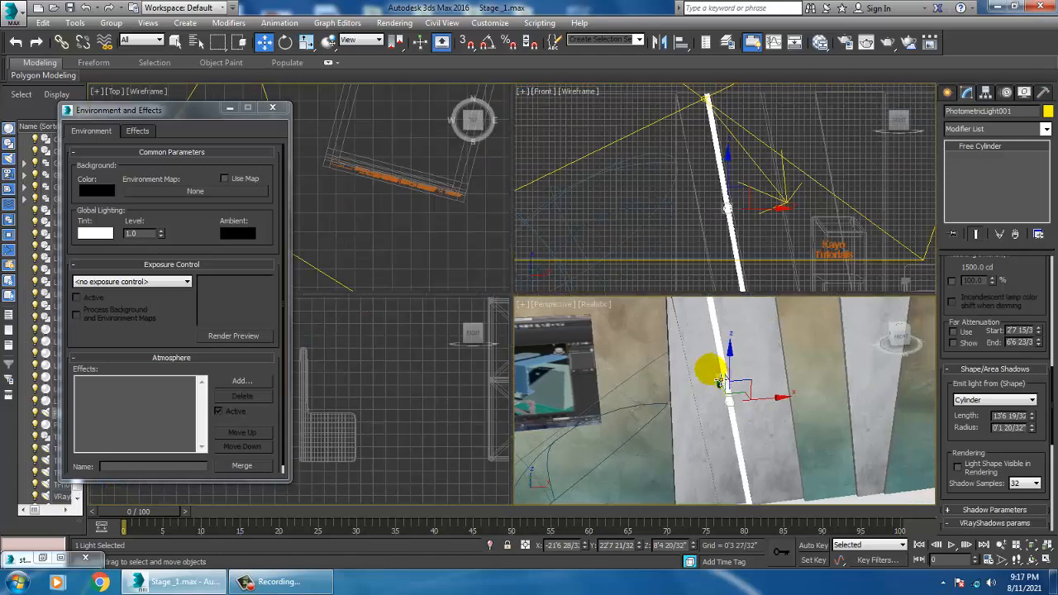
key(alt+w)
mouse_move(718, 380)
alt+middle_down()
mouse_move(683, 368)
mouse_move(721, 368)
alt+middle_up()
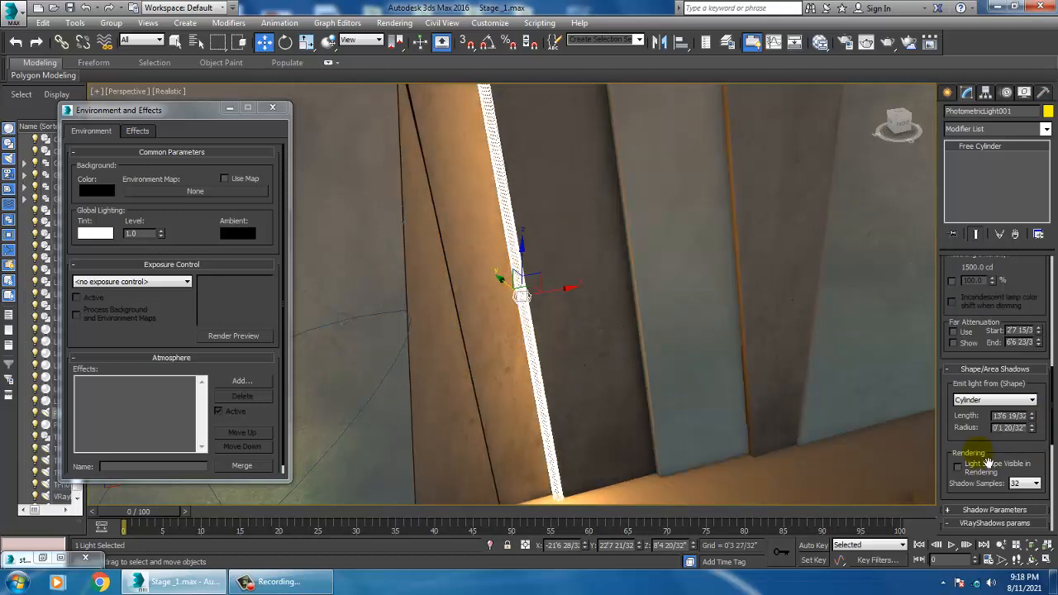
Step: Set the cylinder light's intensity to 195 cd
scroll(971, 401, down, 3)
scroll(970, 451, up, 3)
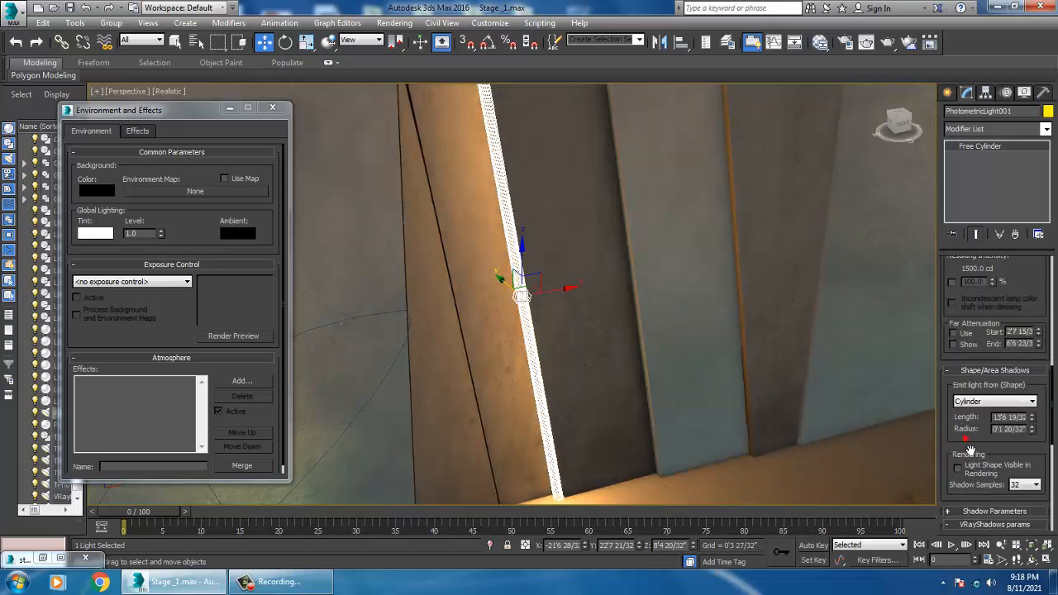
scroll(971, 454, up, 4)
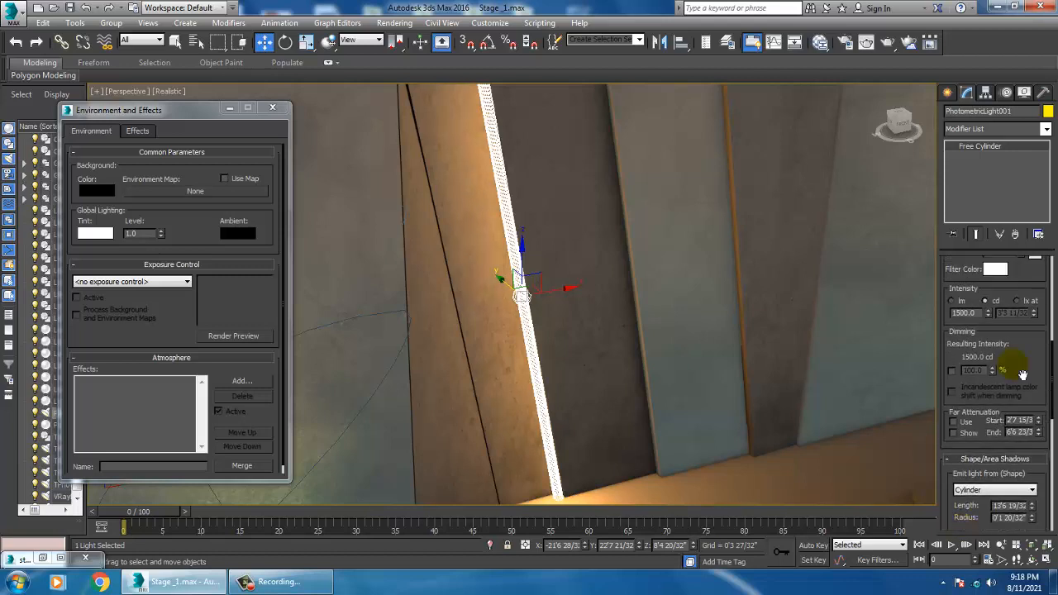
drag(988, 316, 1000, 361)
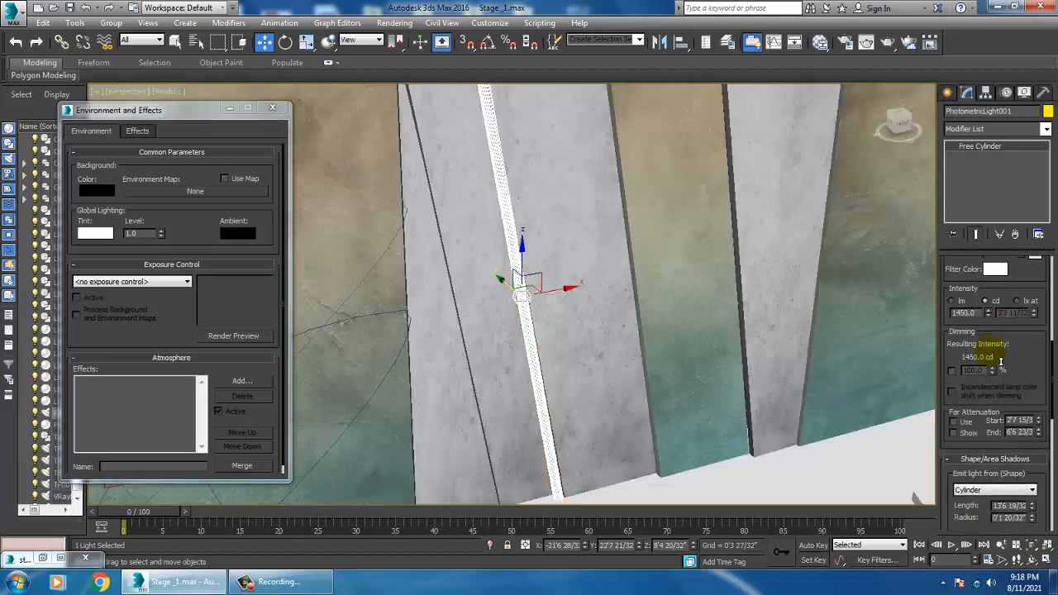
drag(1006, 431, 978, 175)
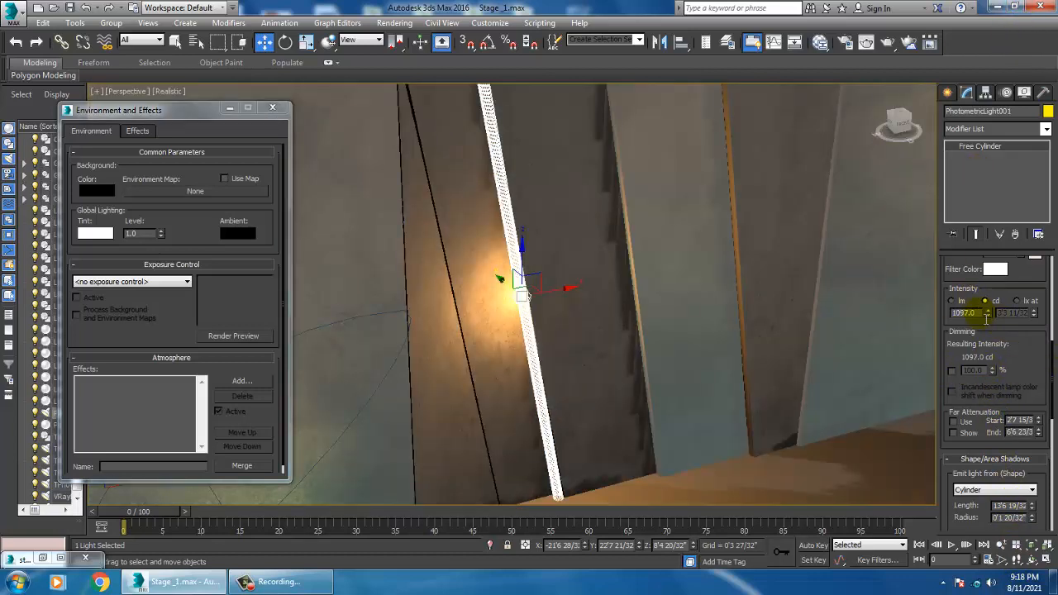
drag(988, 312, 16, 385)
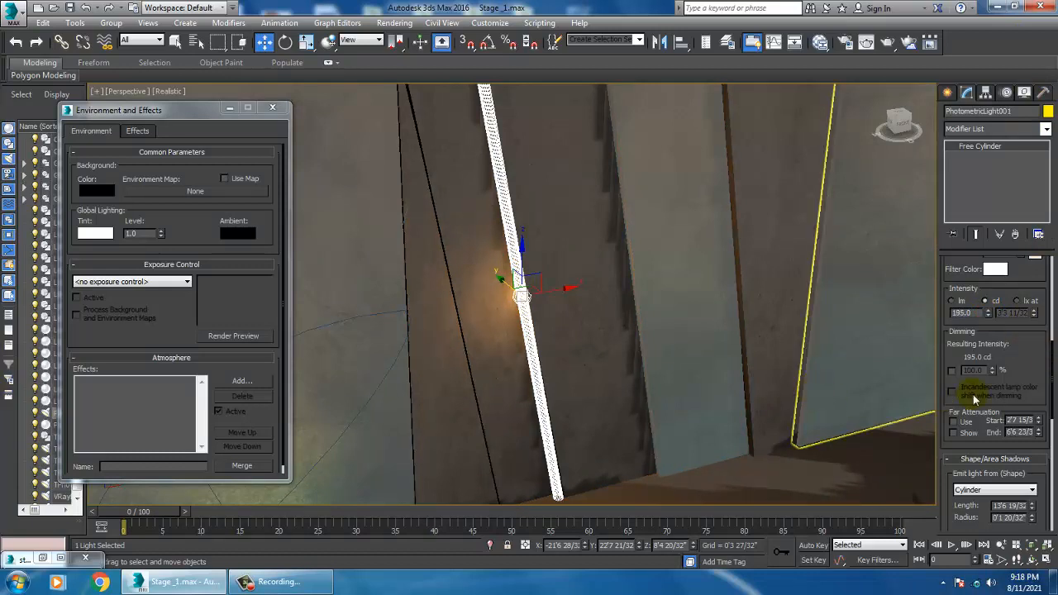
Step: Change the light's color preset to Halogen (Cool)
scroll(648, 300, down, 4)
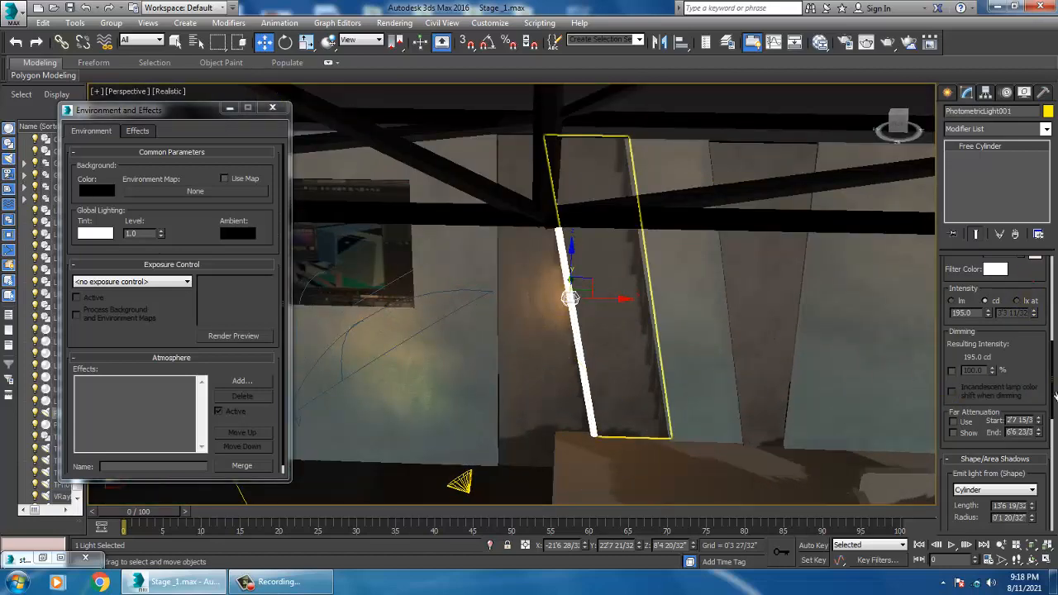
scroll(1054, 396, up, 3)
click(1018, 335)
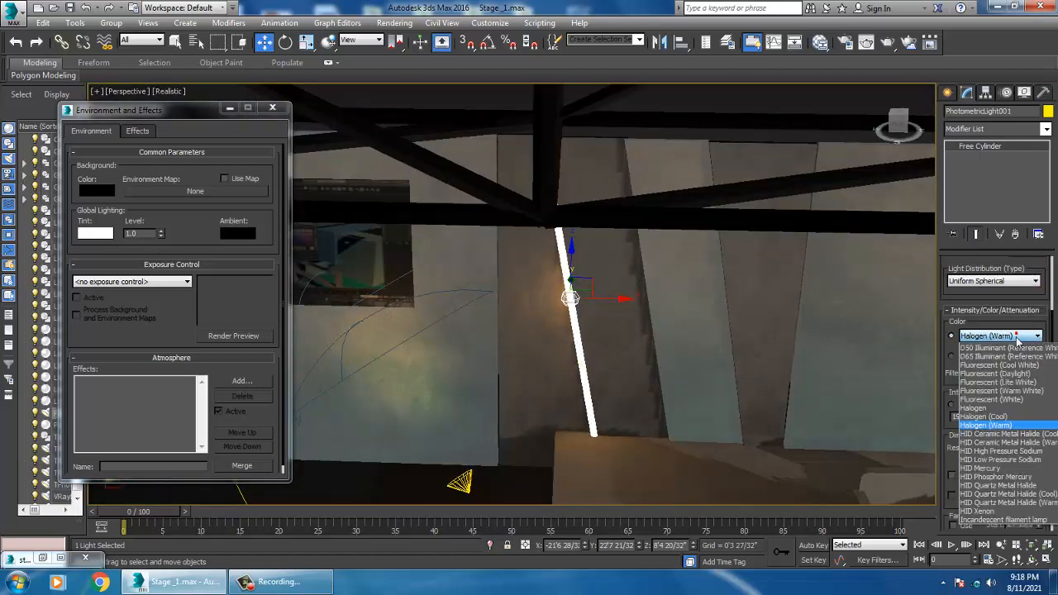
click(1005, 417)
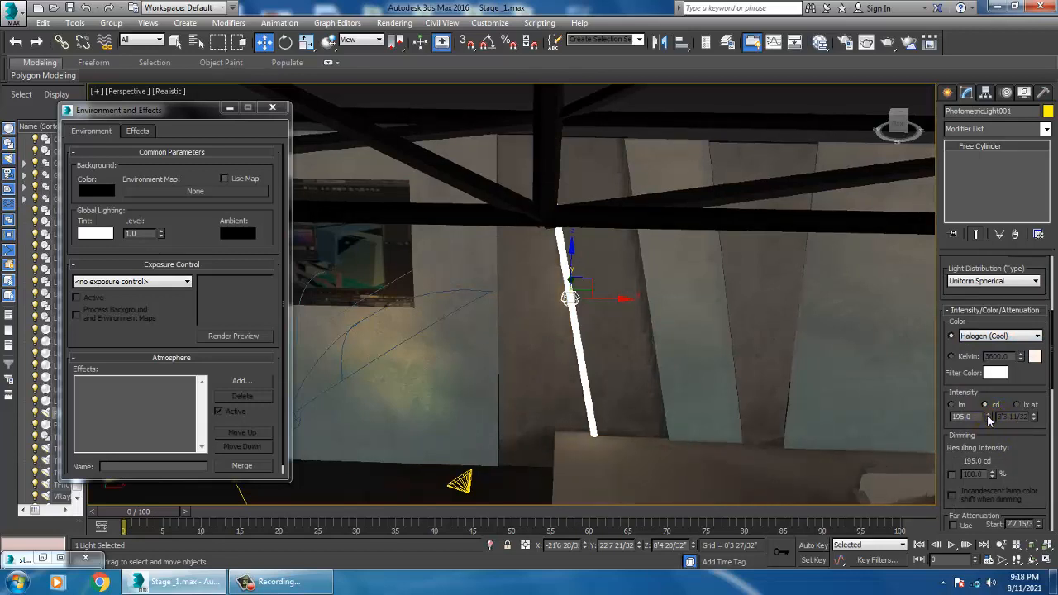
Step: Raise the light's intensity to 814 cd and enable its far attenuation
drag(989, 420, 398, 185)
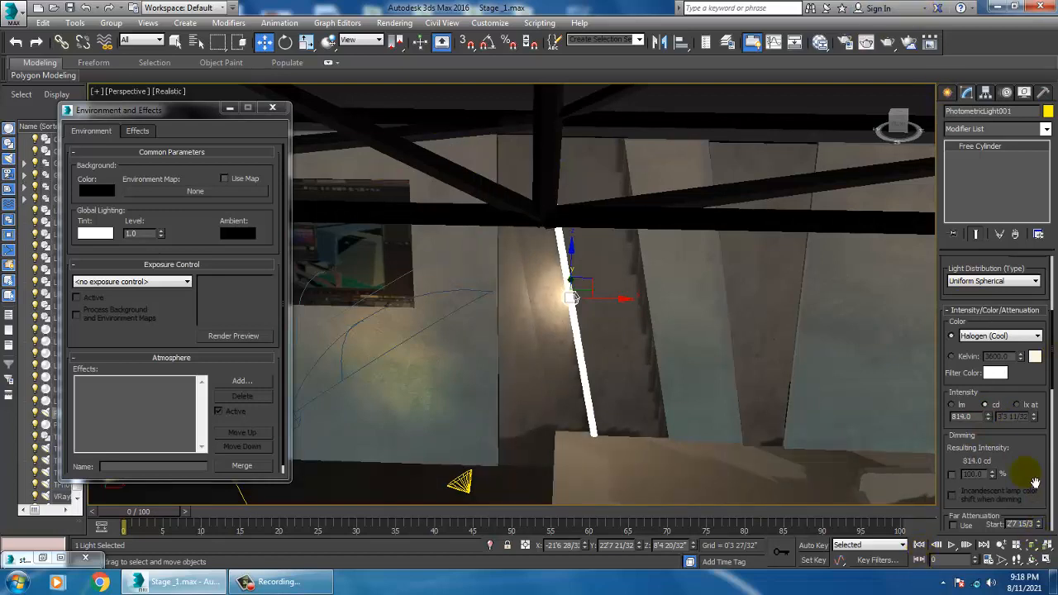
drag(1034, 483, 1028, 402)
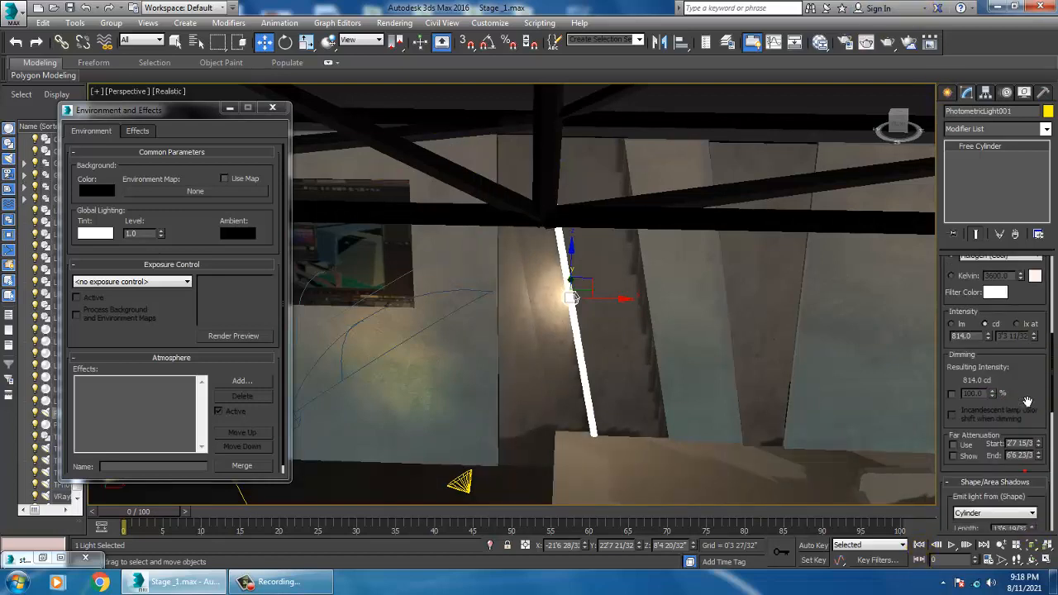
click(954, 446)
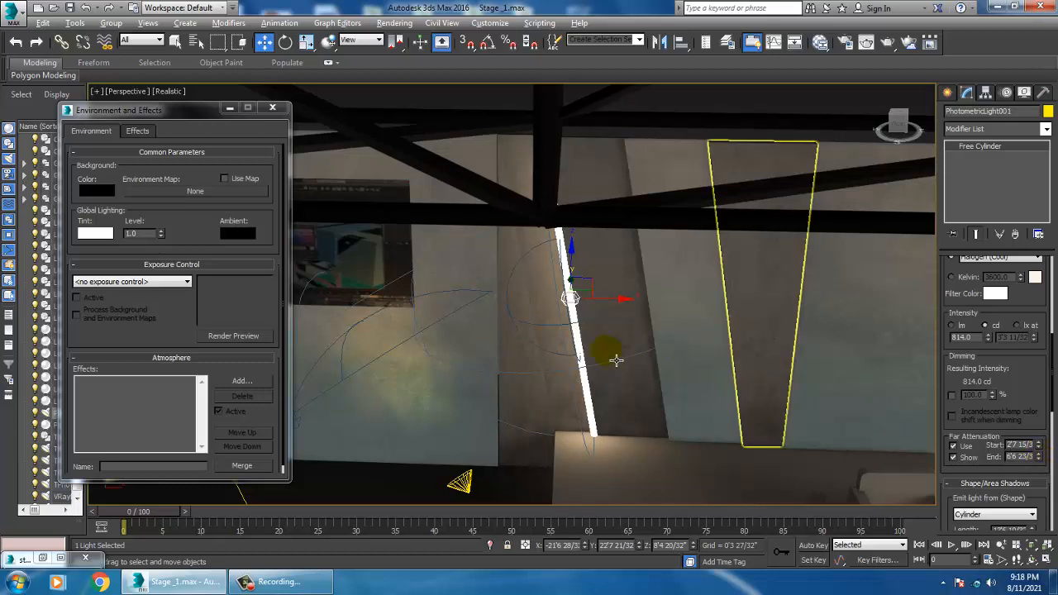
Step: Render the perspective view to check the wall light, then close the frame buffer
scroll(612, 354, up, 6)
scroll(577, 341, down, 4)
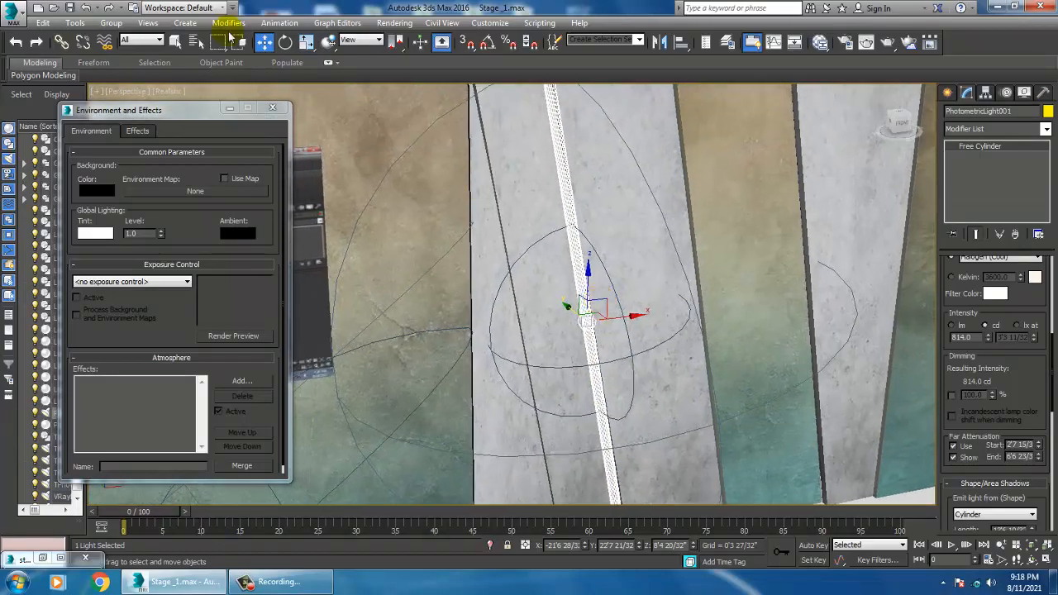
click(395, 22)
click(405, 39)
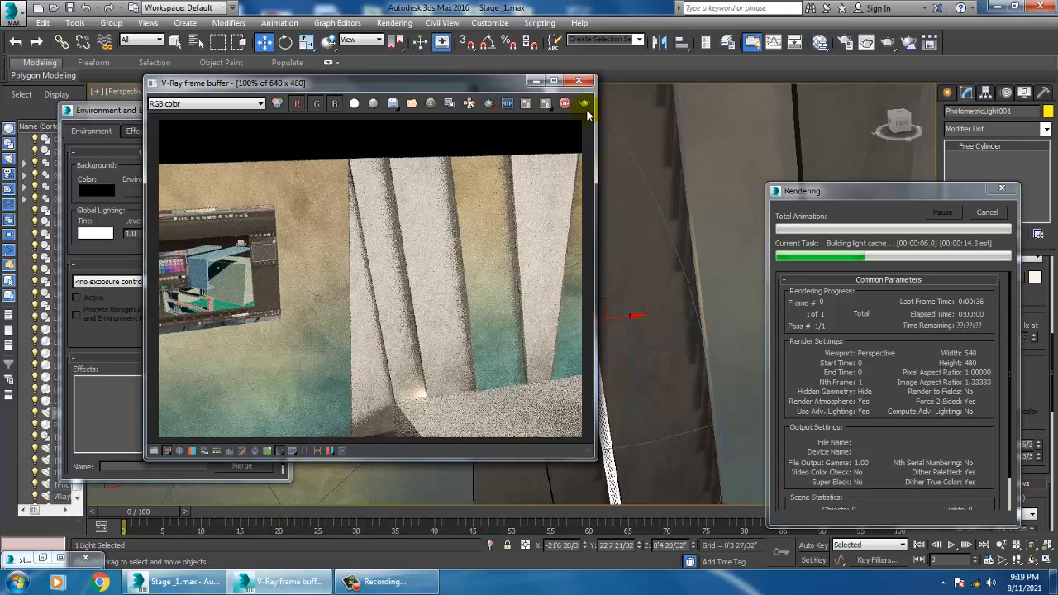
click(579, 81)
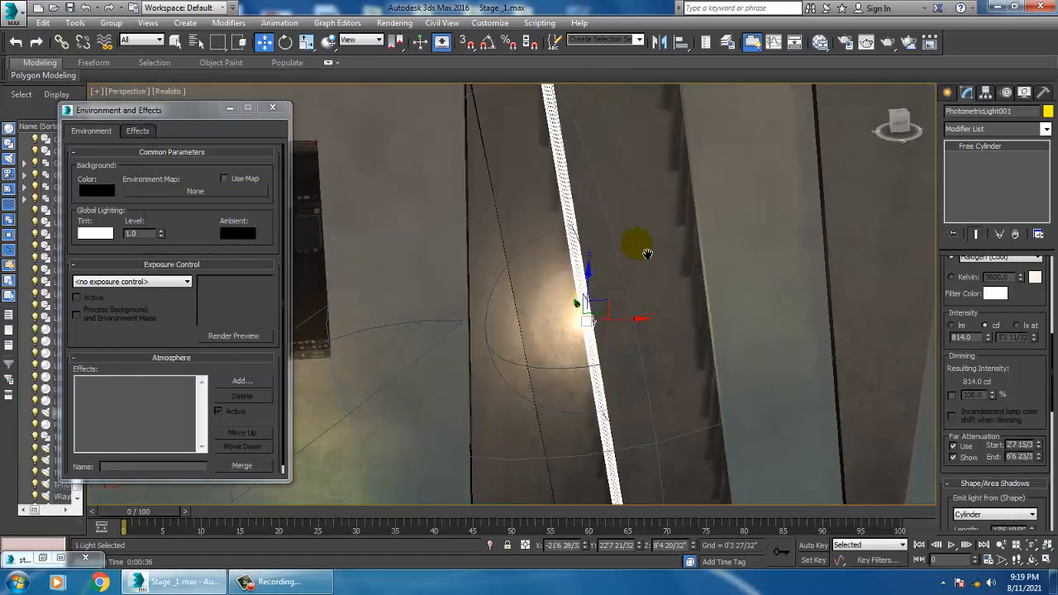
Step: Shift the cylinder light slightly sideways along the wall panel
drag(623, 314, 610, 315)
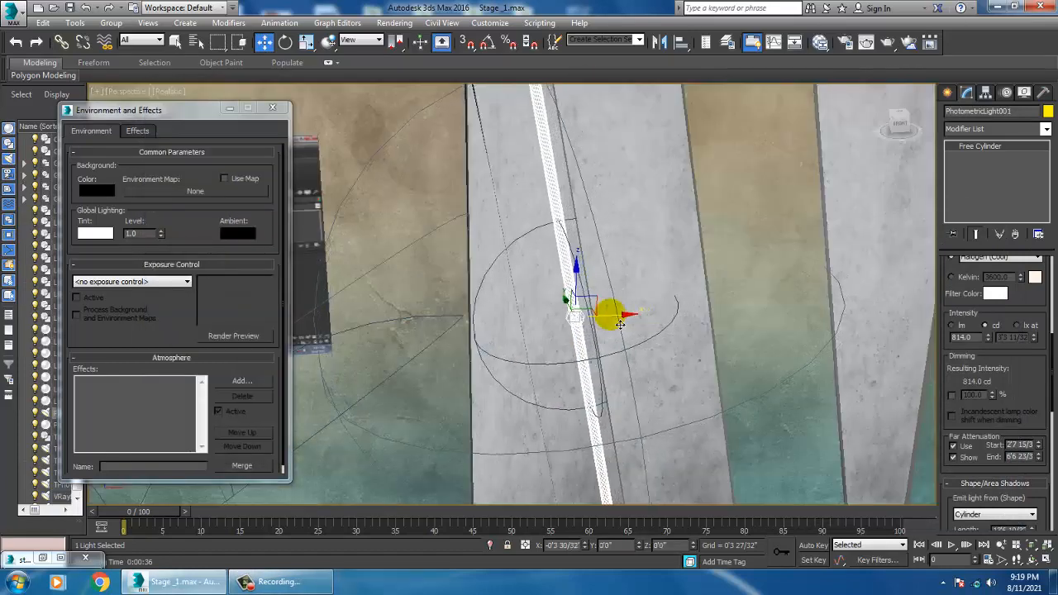
alt+middle_drag(534, 288, 558, 288)
Step: Disable far attenuation and set the light's intensity to 1763 cd
click(954, 445)
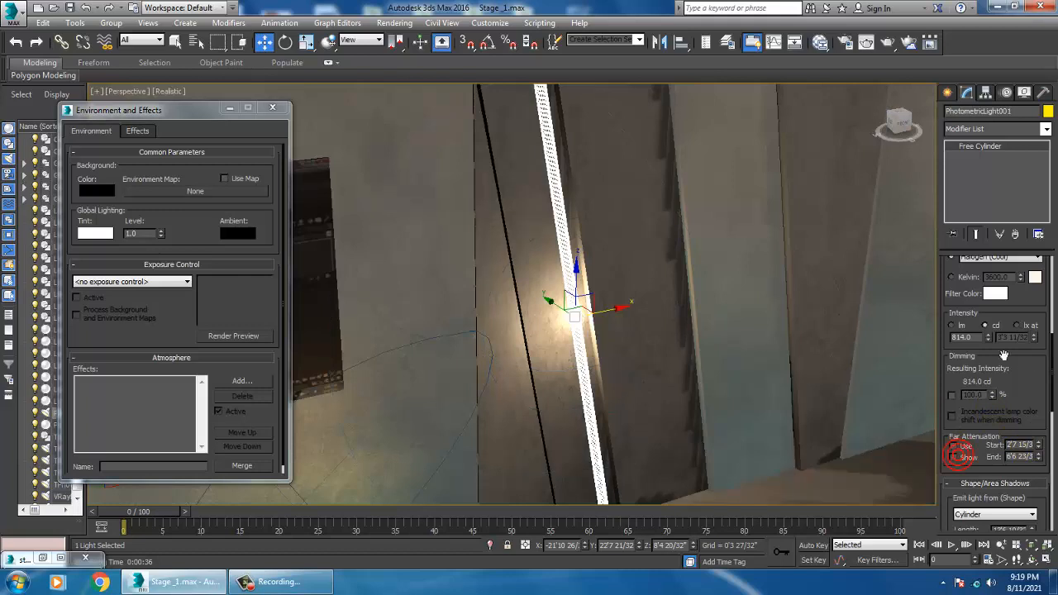
drag(989, 338, 949, 330)
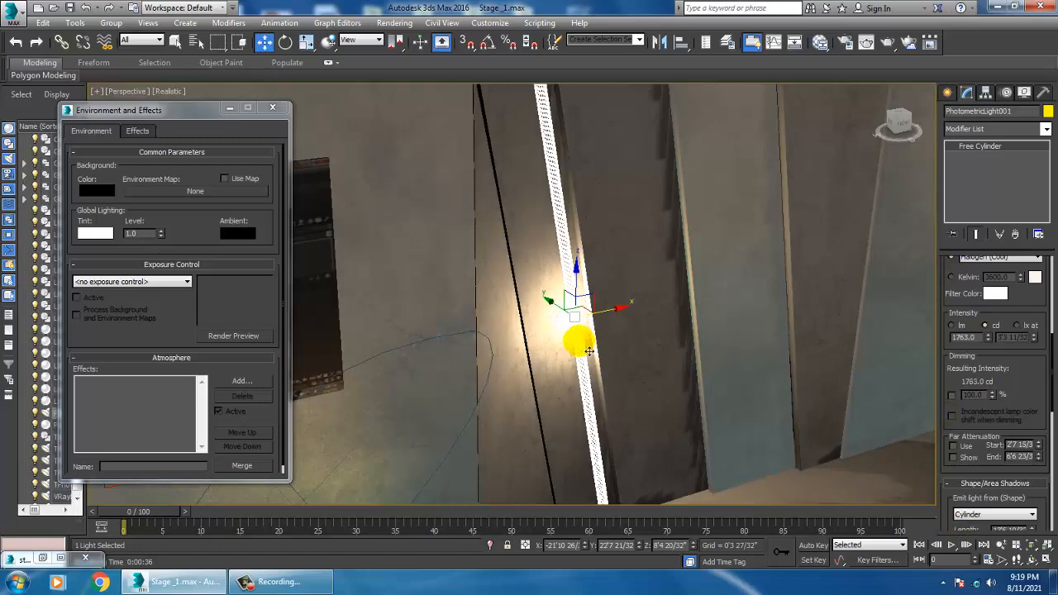
Step: Render the view again to evaluate the brighter wall light and close the frame buffer
scroll(583, 347, down, 9)
scroll(668, 362, up, 2)
alt+middle_drag(668, 362, 616, 356)
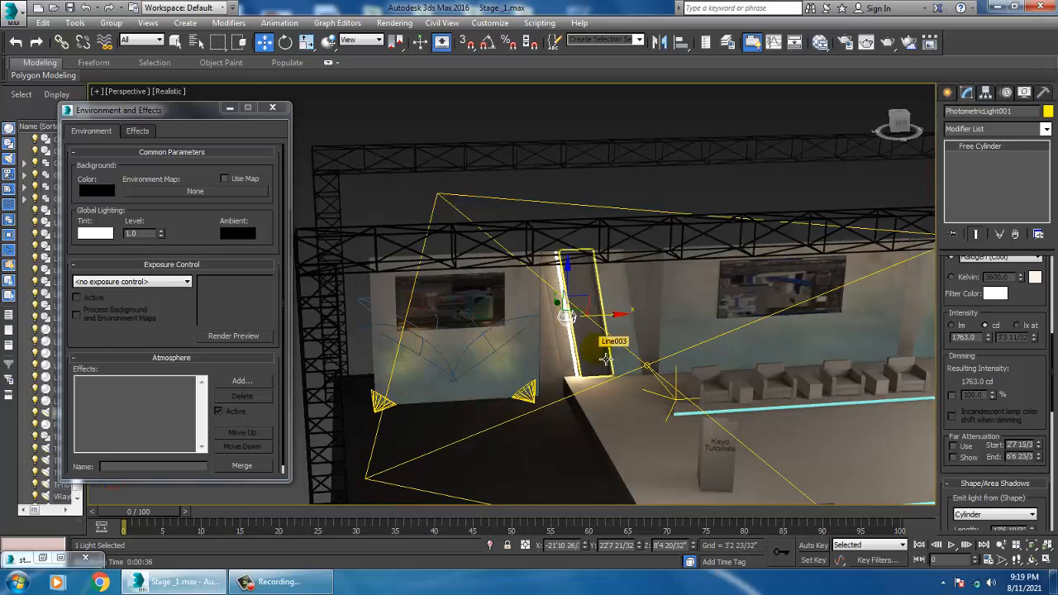
scroll(602, 339, up, 10)
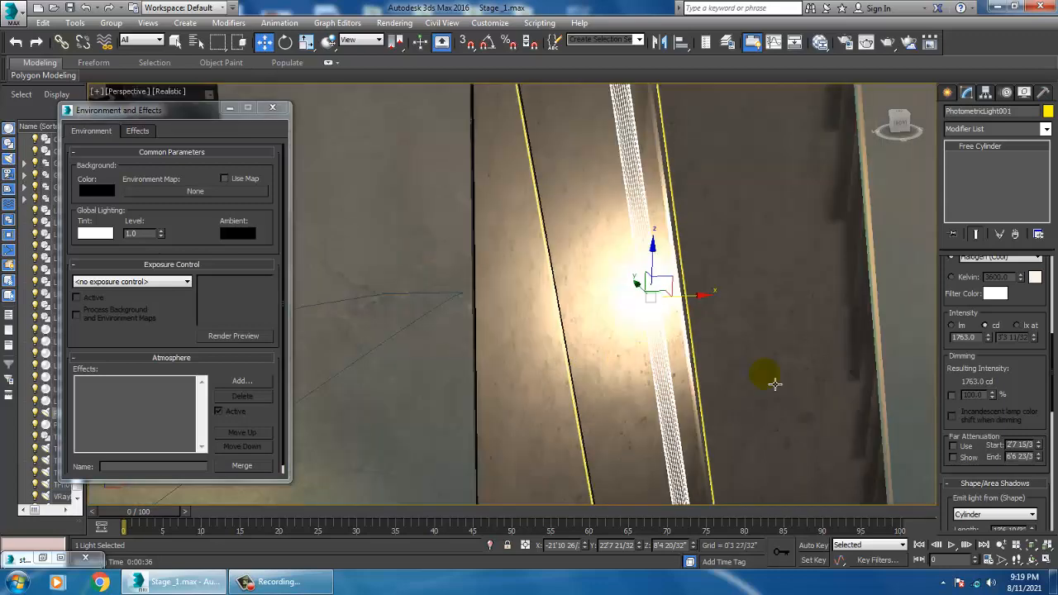
middle_drag(766, 384, 731, 377)
scroll(740, 370, down, 3)
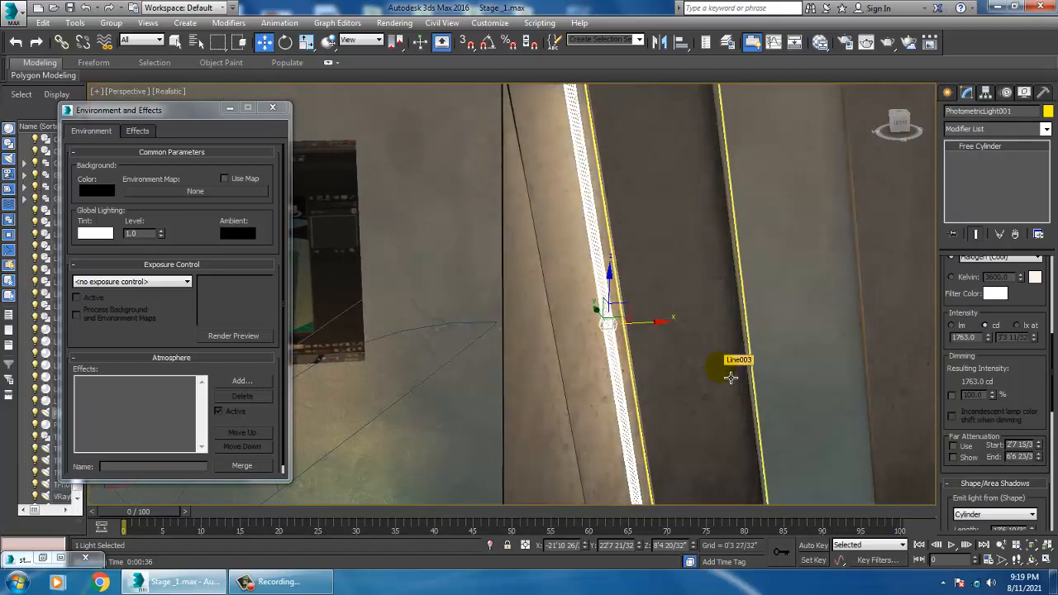
click(395, 22)
click(406, 39)
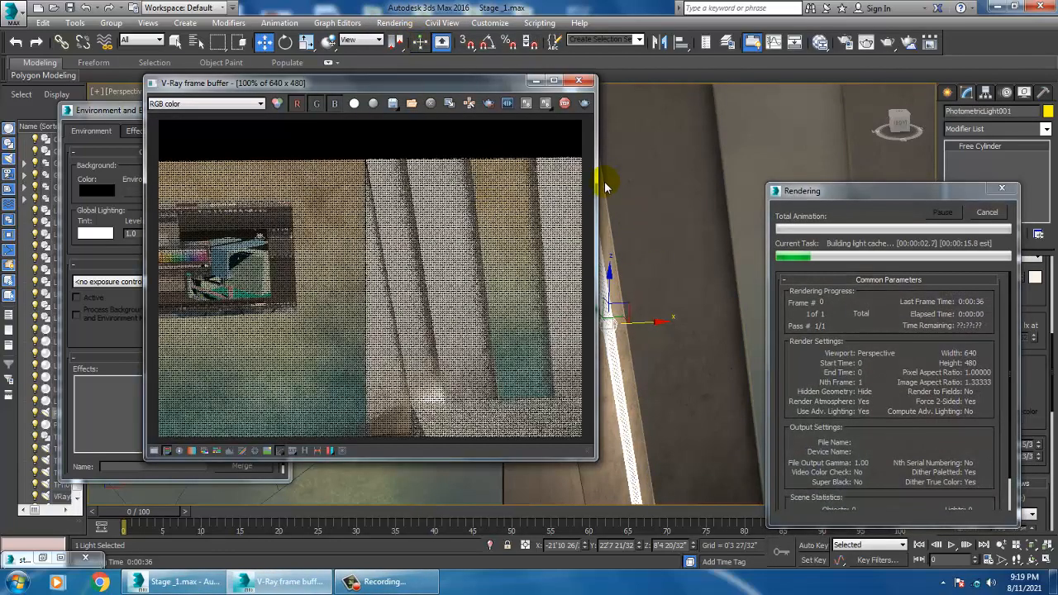
click(579, 80)
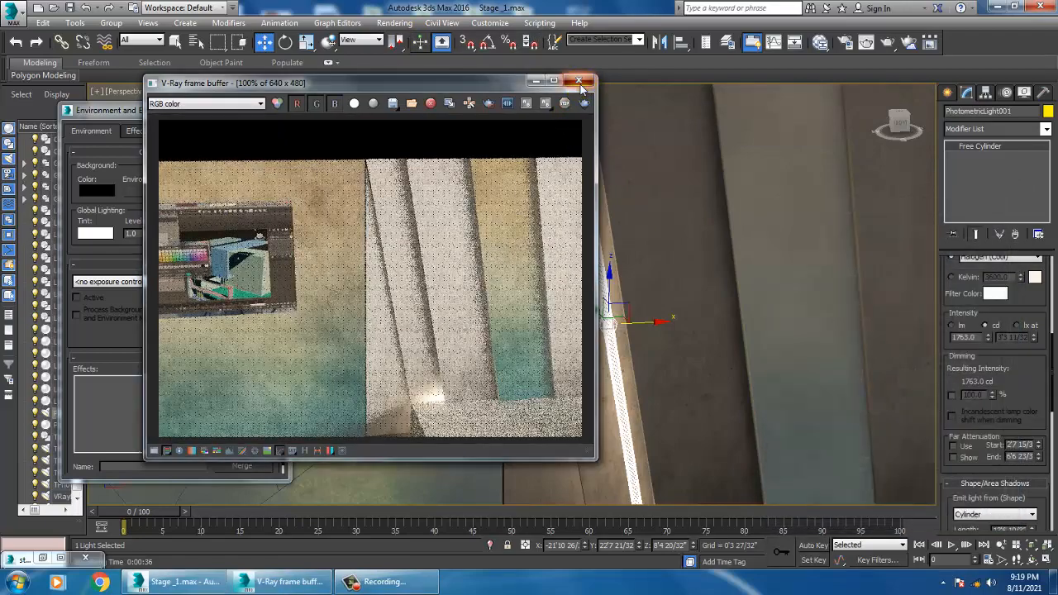
Step: Select the second V-Ray plane light and set its multiplier to 0
scroll(636, 384, down, 10)
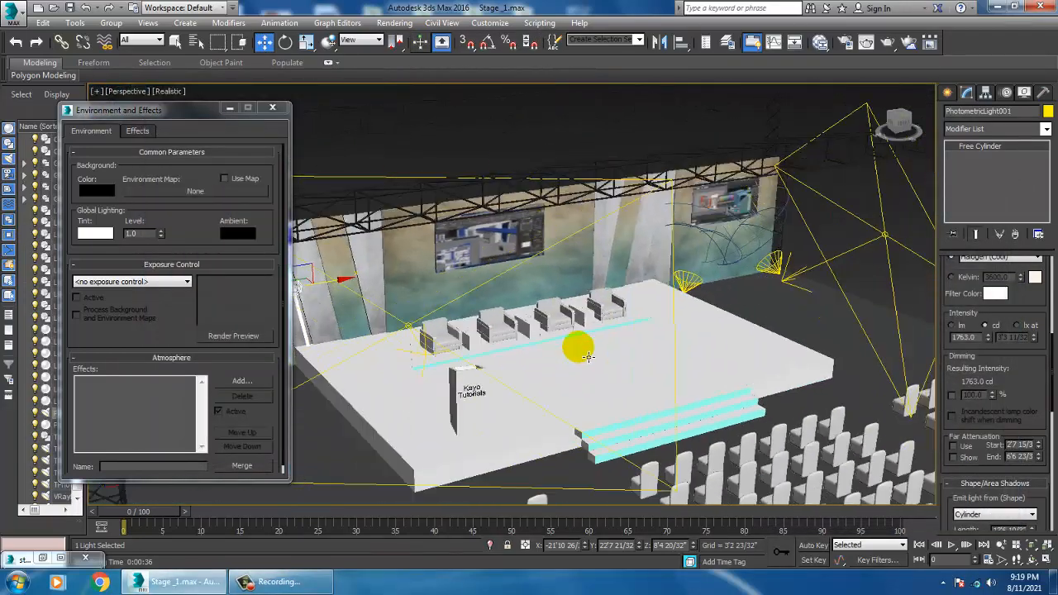
alt+middle_drag(587, 356, 712, 263)
click(808, 204)
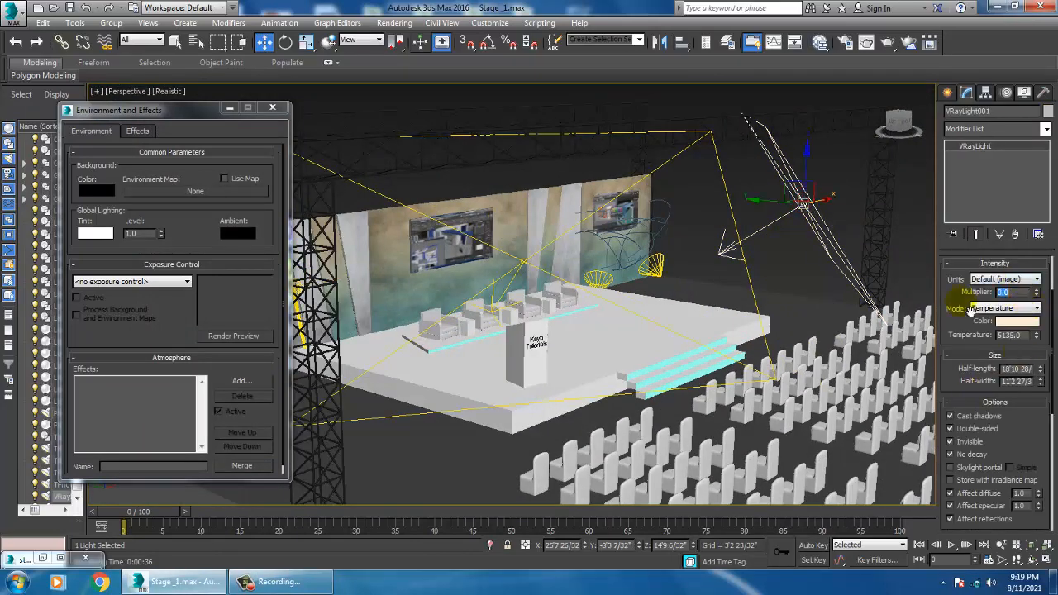
click(740, 215)
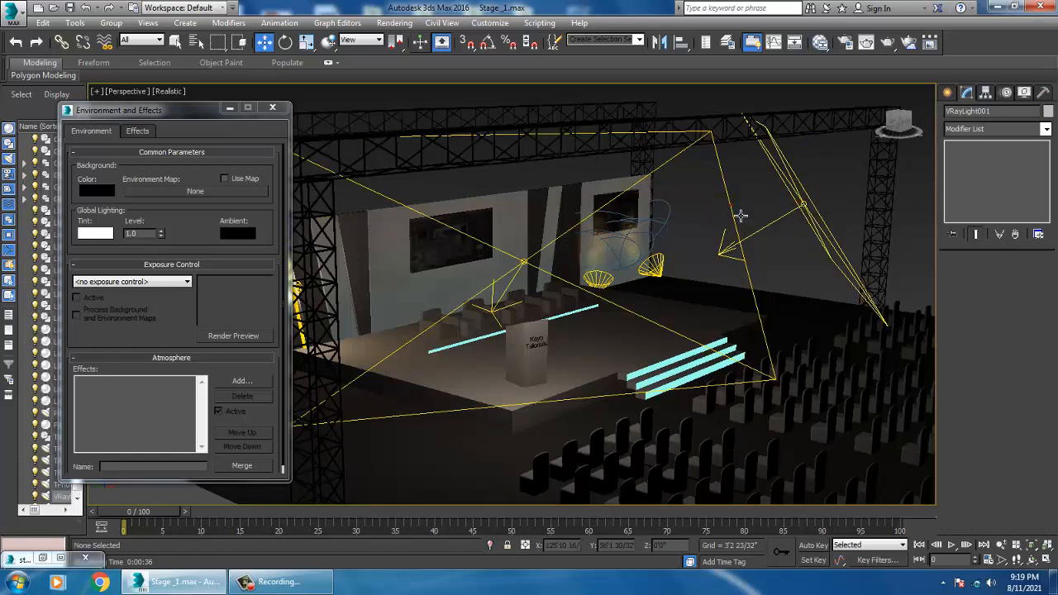
click(732, 213)
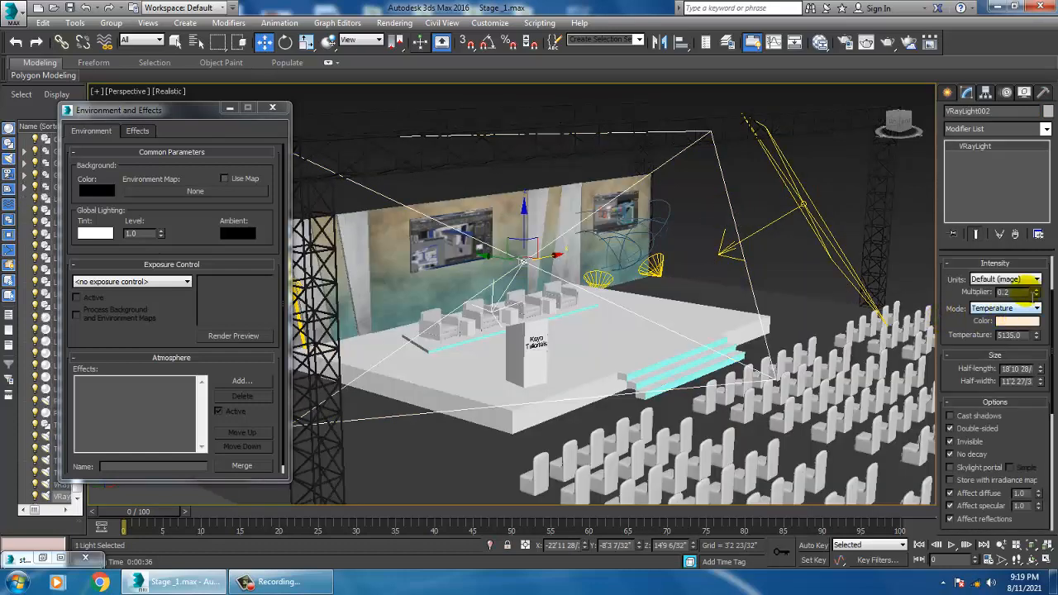
drag(1022, 292, 927, 298)
text(0)
key(Return)
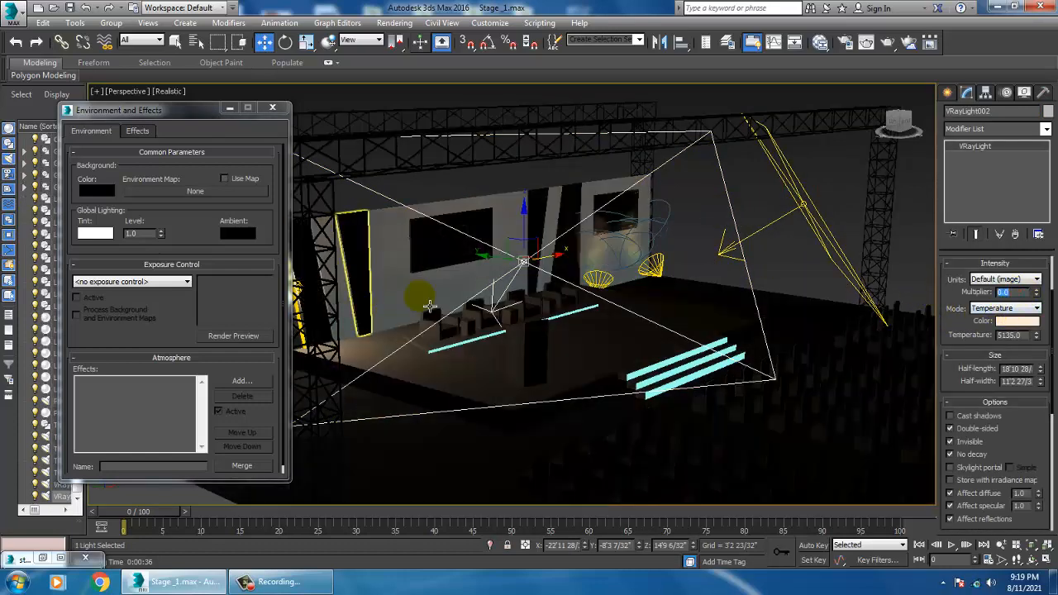
Step: Select and frame the cylinder wall light, then render the scene
alt+middle_drag(430, 306, 586, 348)
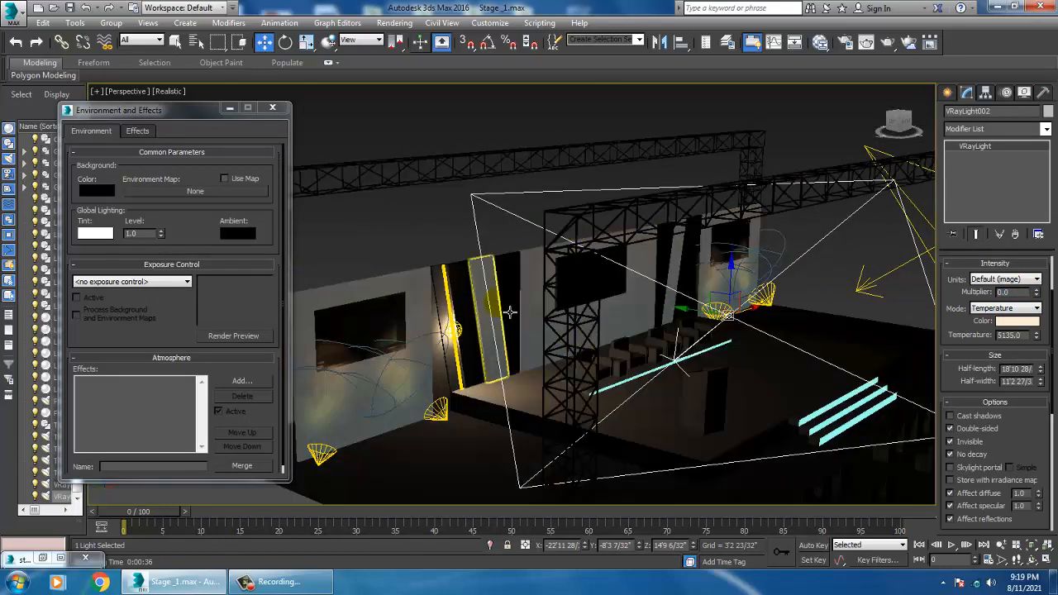
click(470, 338)
key(z)
alt+middle_drag(542, 347, 518, 341)
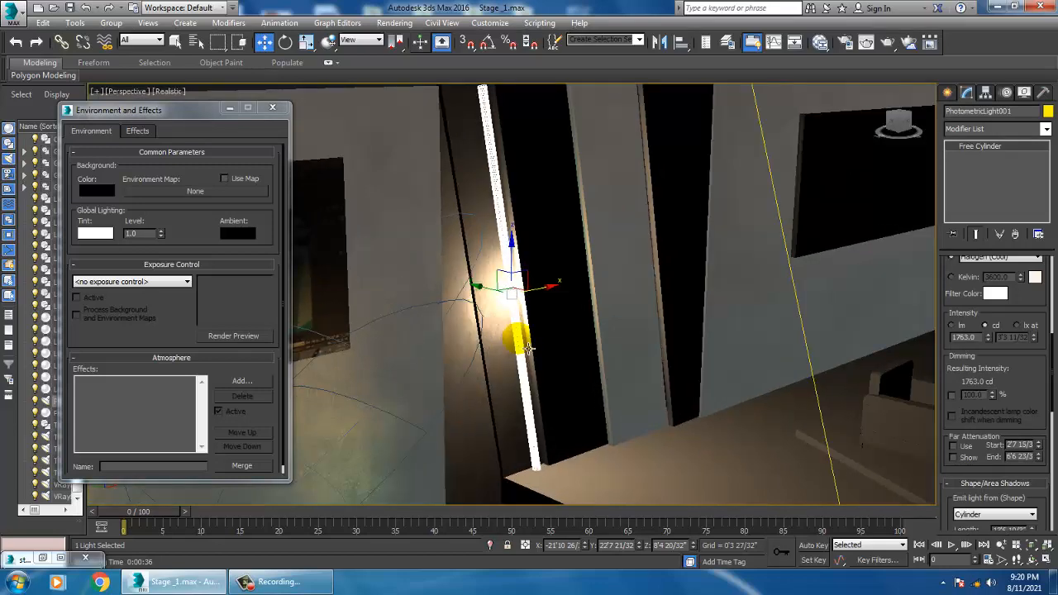
click(402, 23)
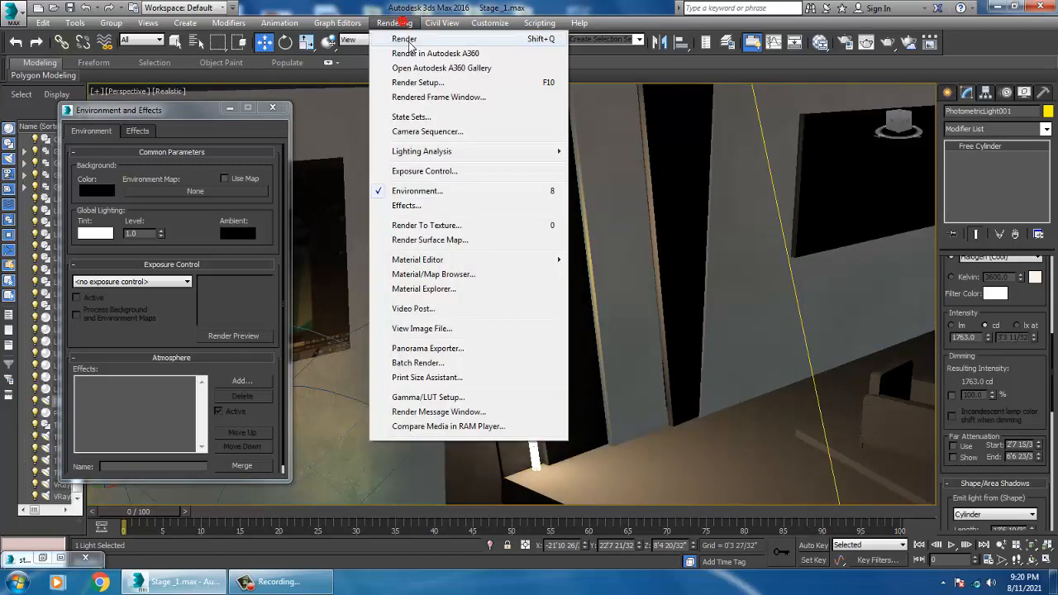
click(410, 41)
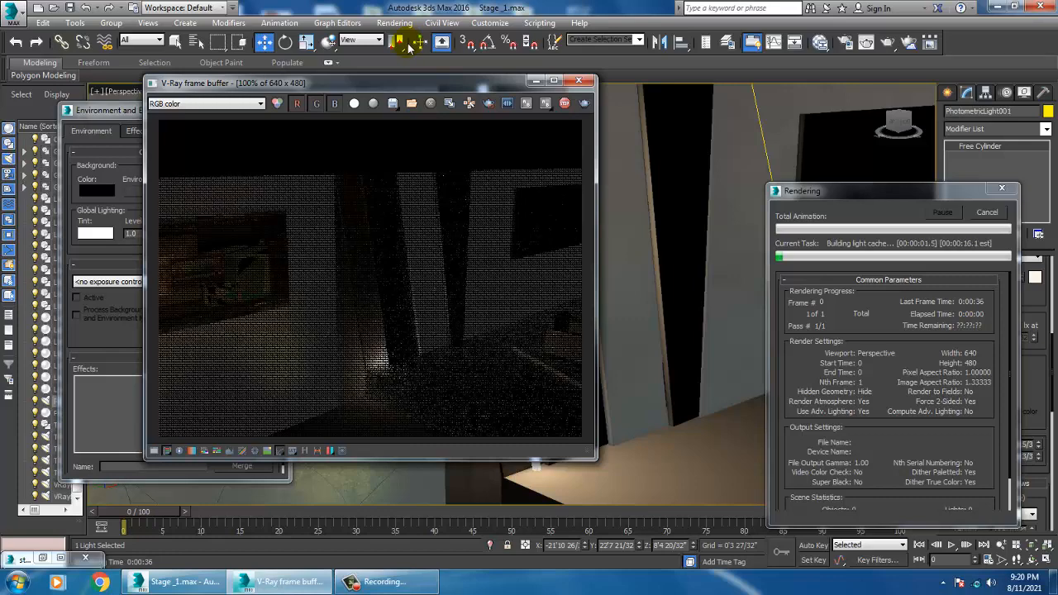
Step: Orbit the view around the wall light and render it again to check the lighting, then close the frame buffer
click(580, 82)
drag(549, 300, 533, 300)
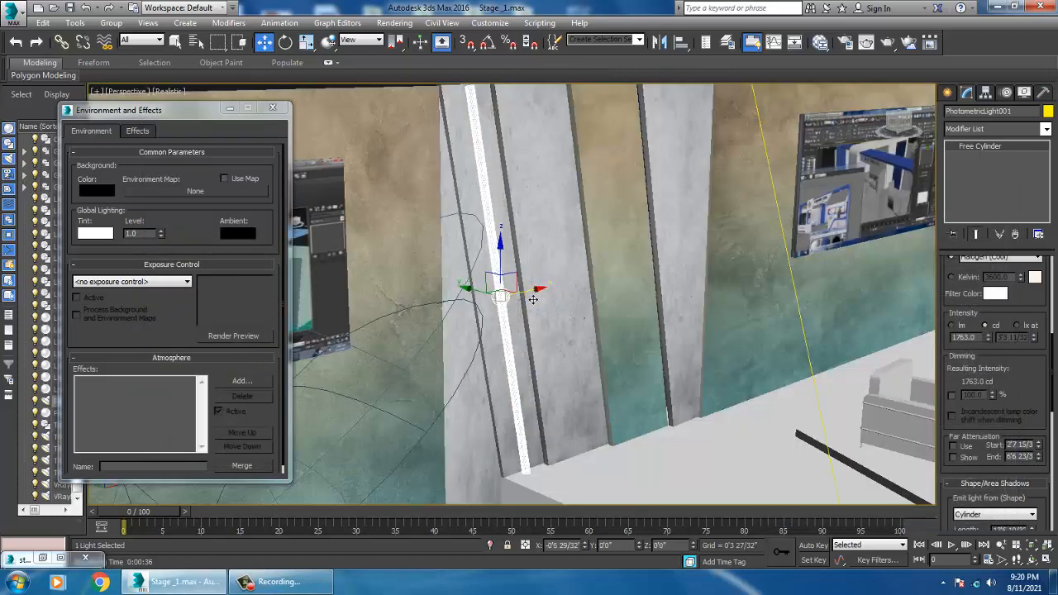
alt+middle_drag(521, 289, 500, 301)
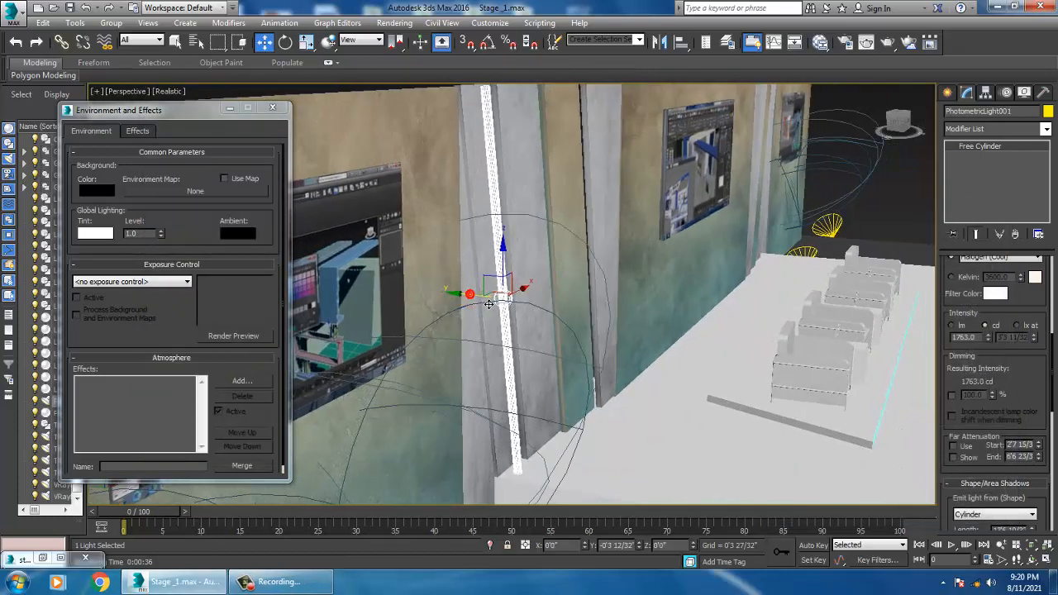
alt+middle_drag(590, 307, 552, 306)
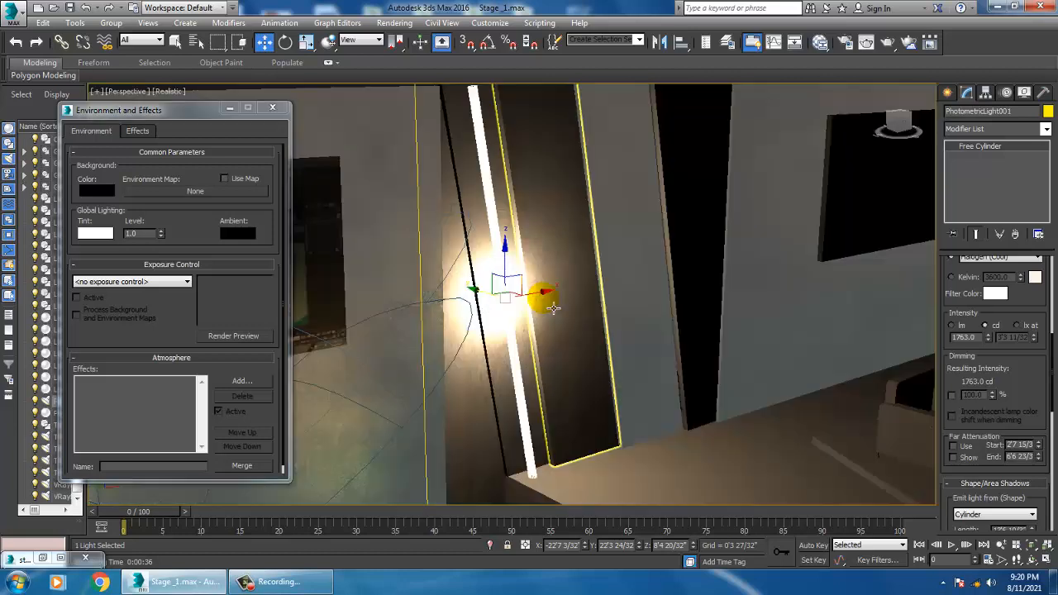
click(399, 23)
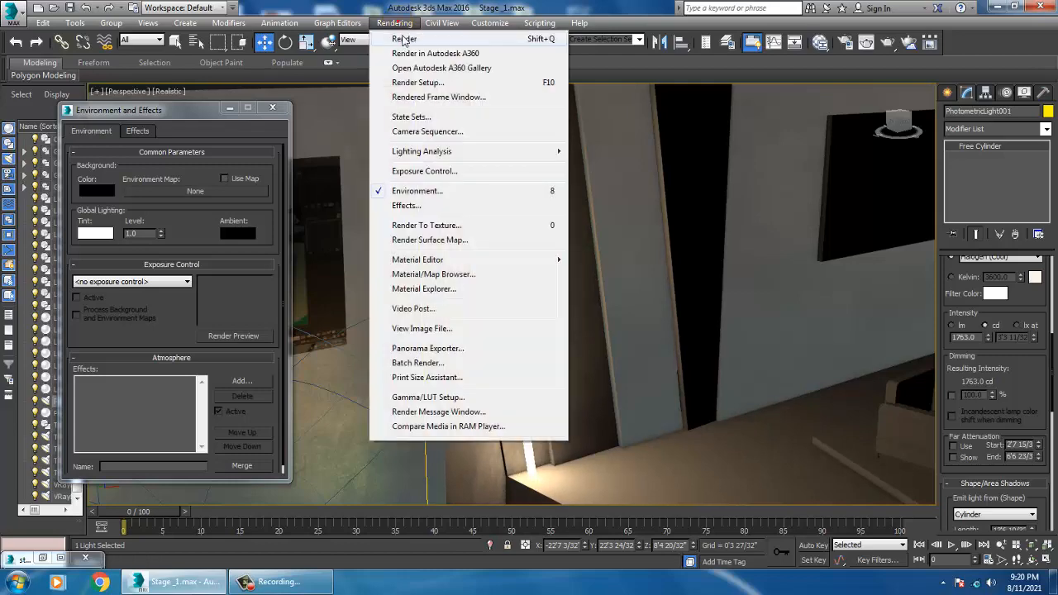
click(402, 38)
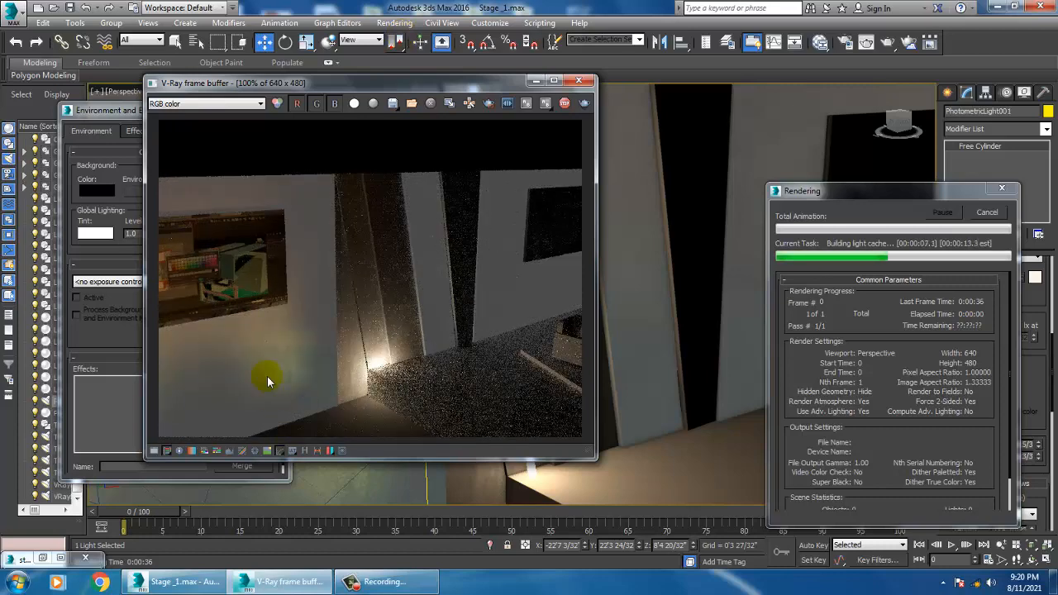
click(574, 82)
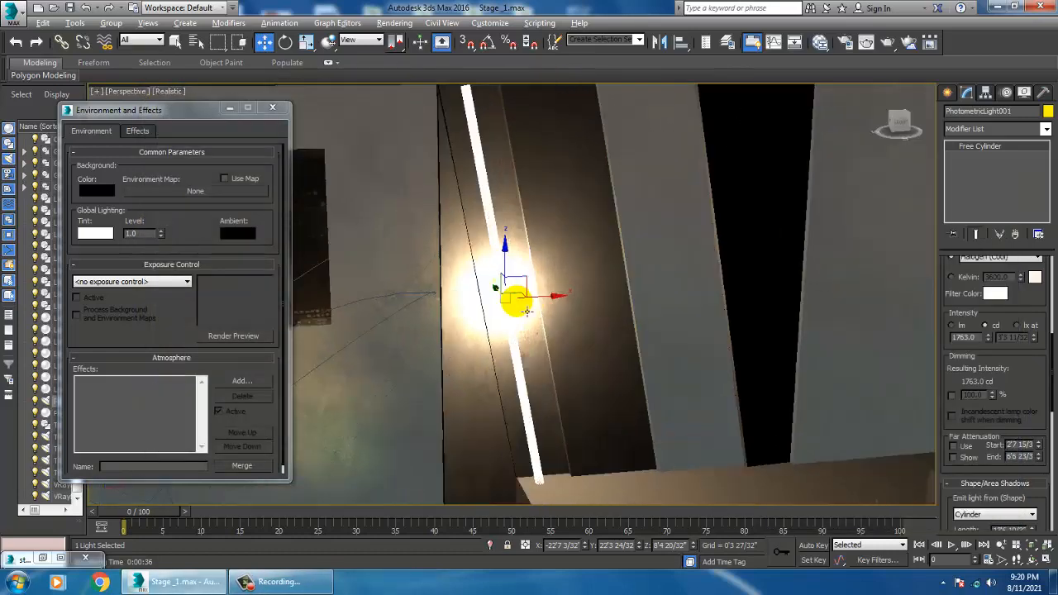
Step: Change the wall light's emit shape from cylinder to Rectangle and render the view to compare
click(1006, 515)
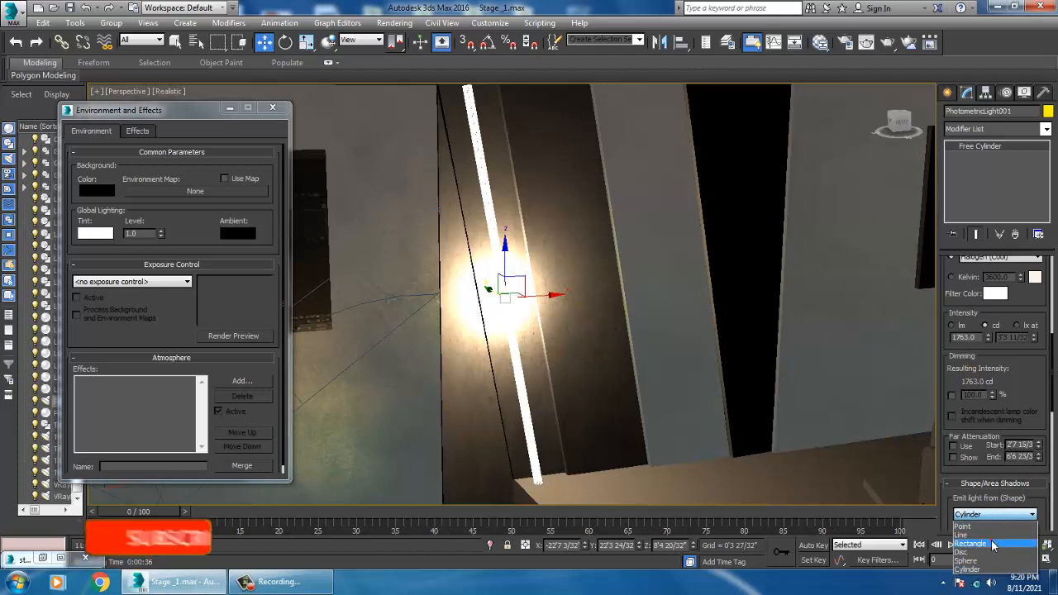
click(992, 543)
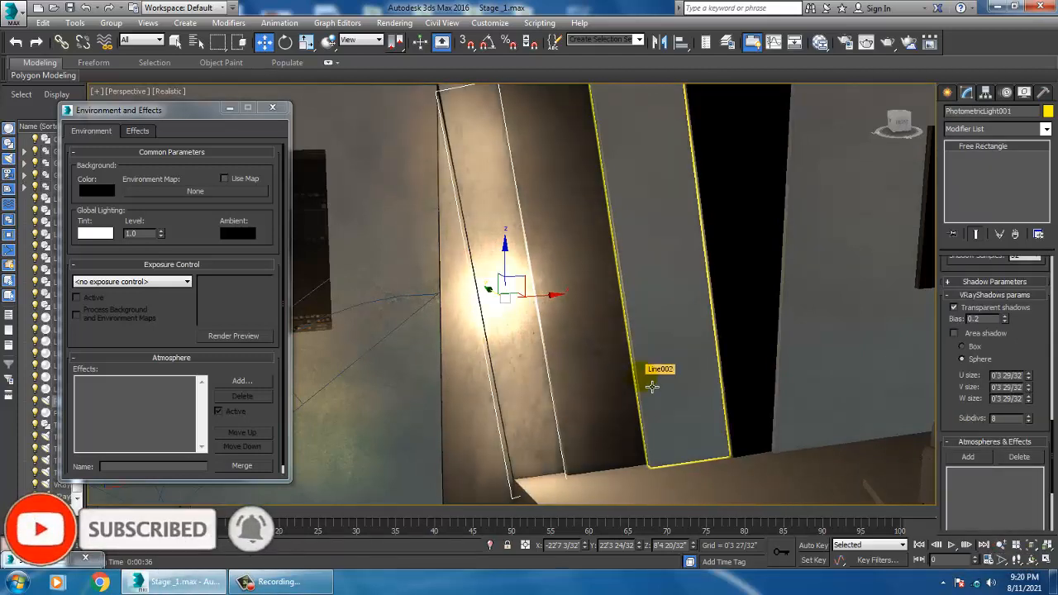
click(394, 23)
click(408, 41)
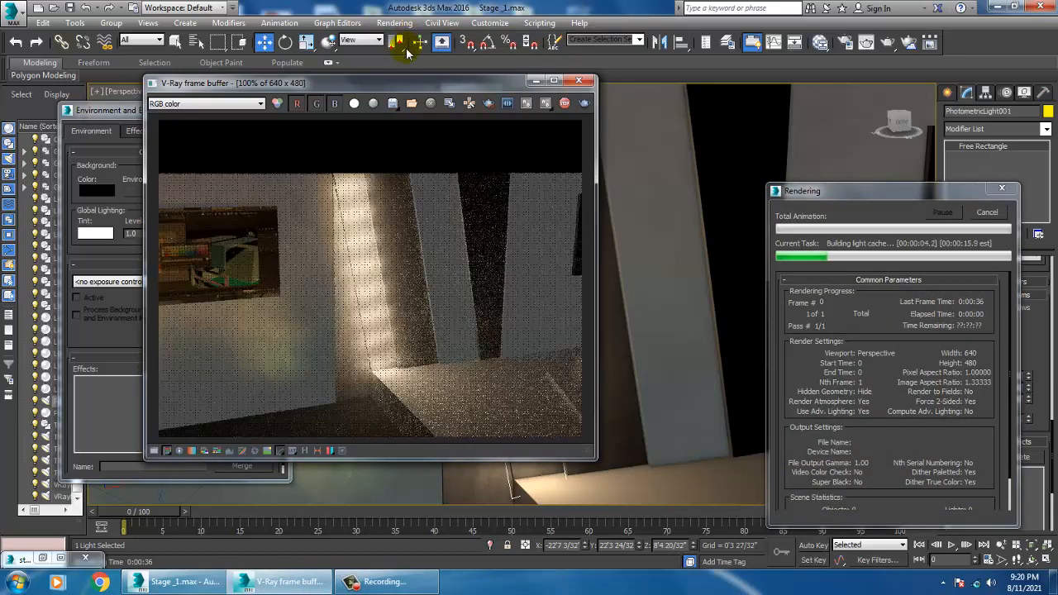
click(581, 81)
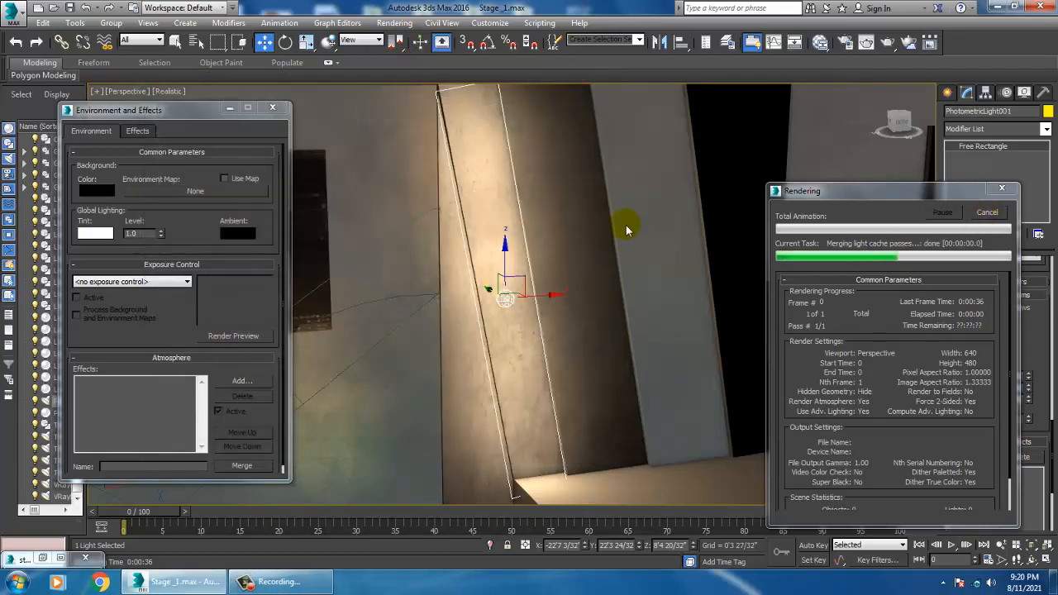
Step: Open the reference render to compare, close it, and navigate the viewport around the whole stage
mouse_move(624, 330)
alt+middle_down()
mouse_move(640, 312)
mouse_move(627, 329)
alt+middle_up()
scroll(632, 317, down, 5)
click(40, 559)
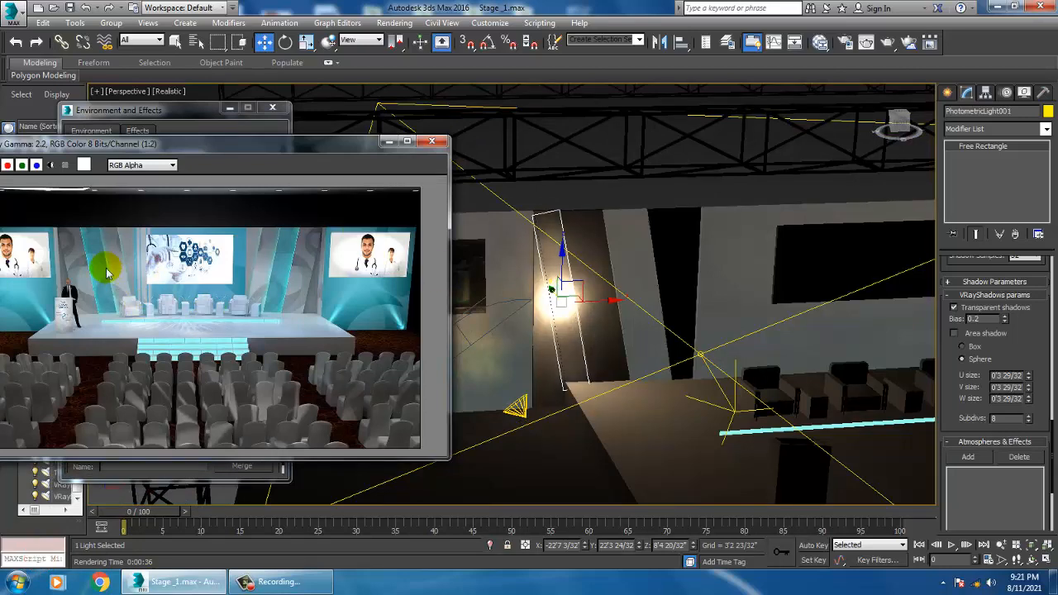
click(389, 144)
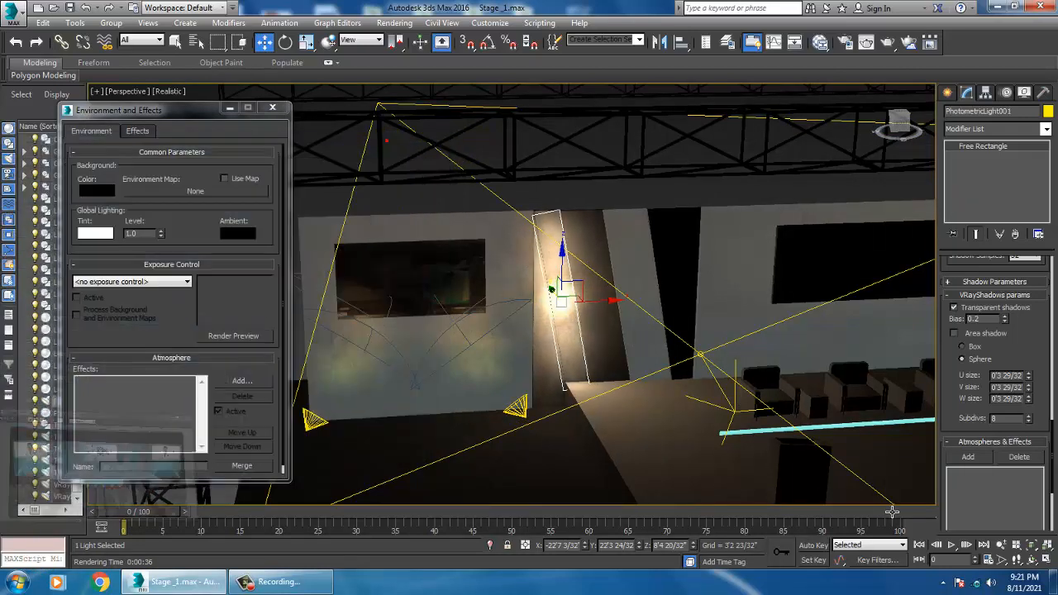
alt+middle_drag(595, 372, 696, 403)
key(F4)
key(F4)
scroll(687, 319, down, 6)
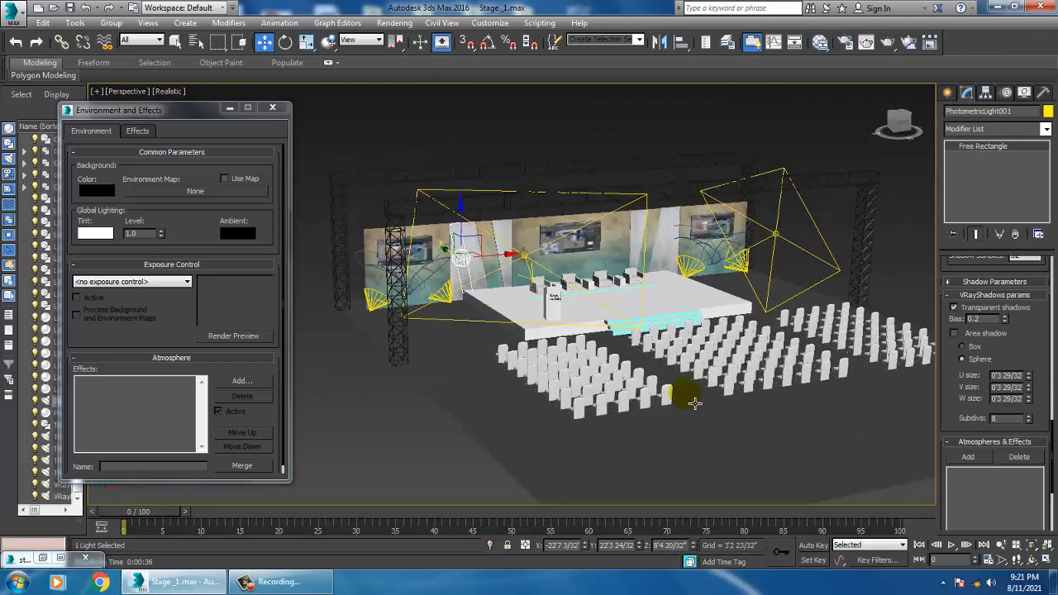
scroll(695, 403, up, 4)
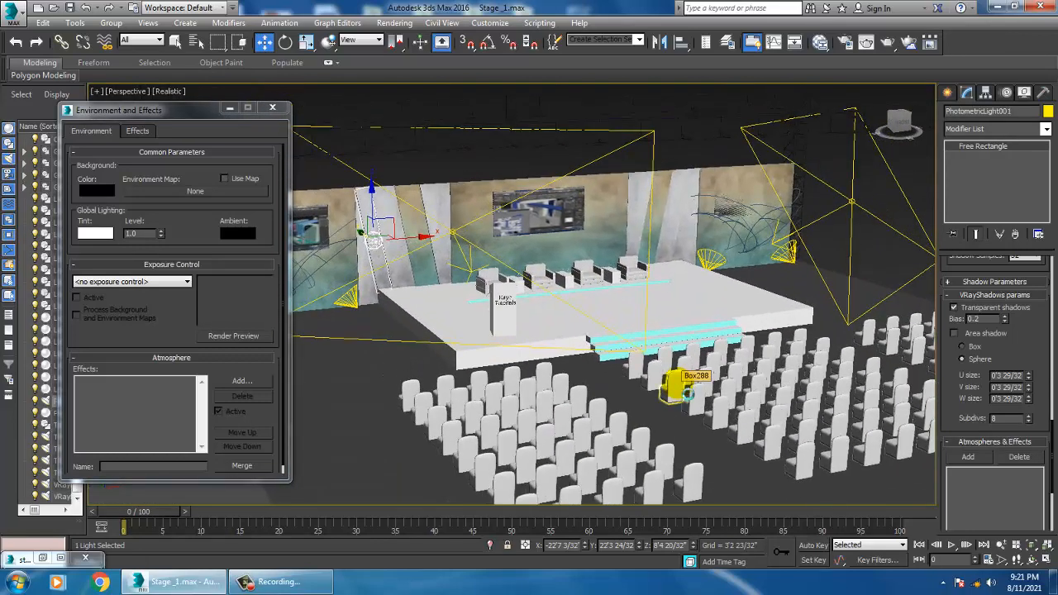